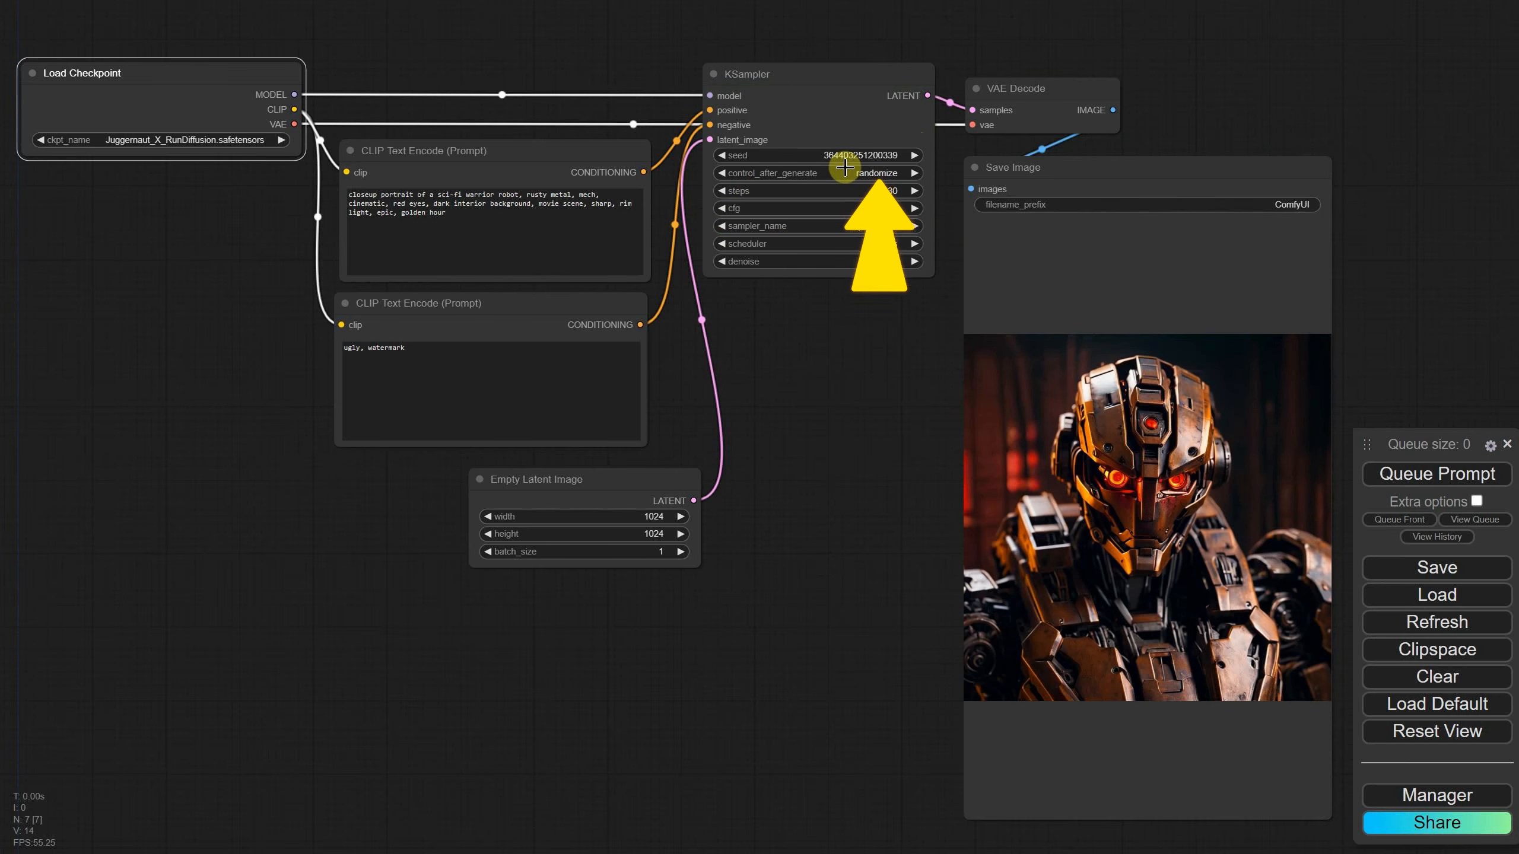
# Generate an image with the randomized seed, and set the KSampler's control_after_generate to increment
pyautogui.click(1389, 486)
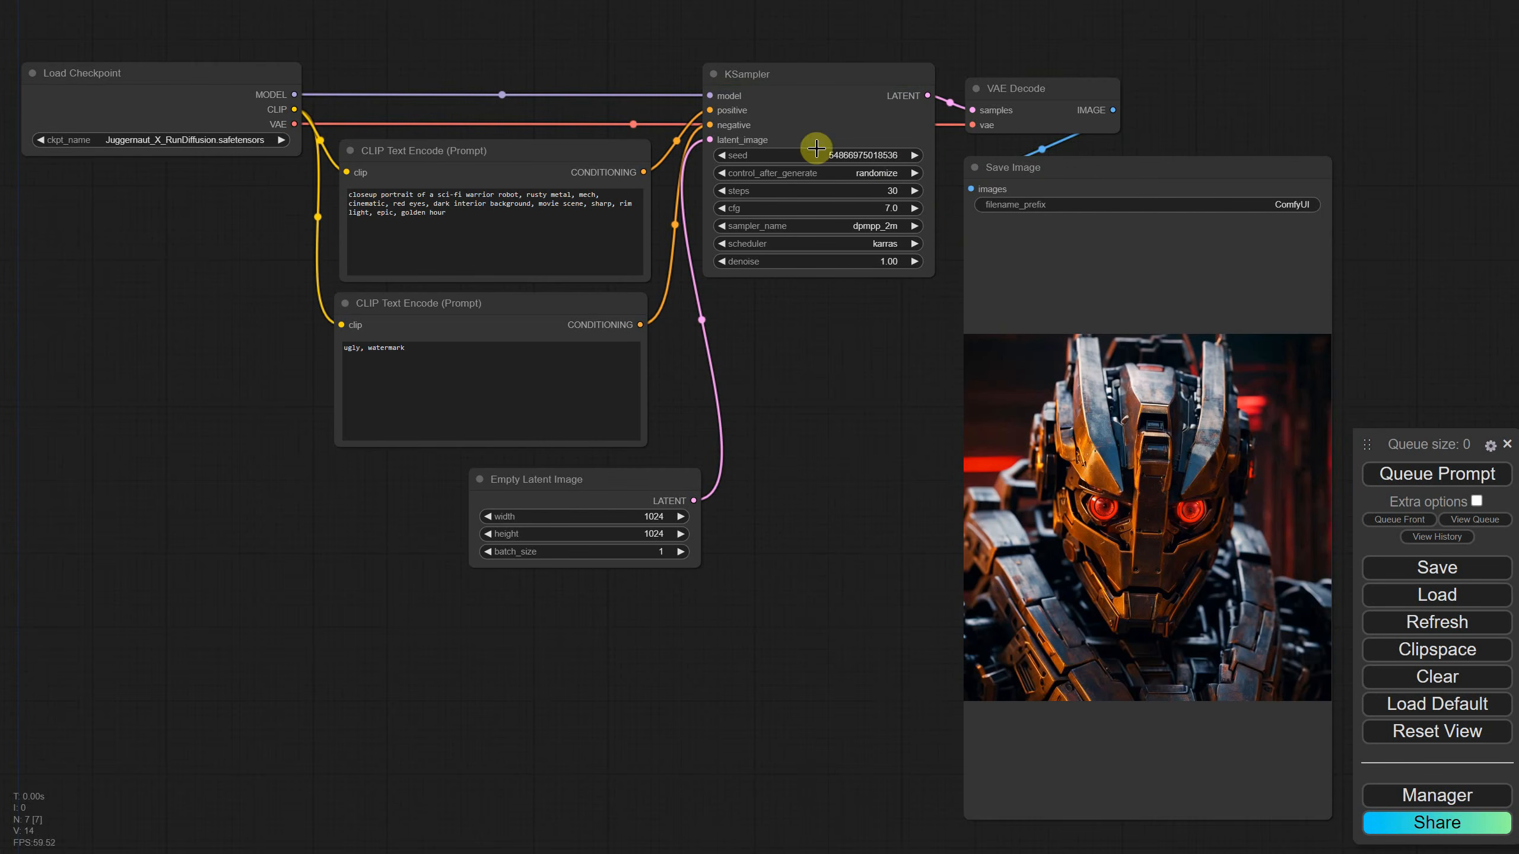
pyautogui.click(876, 174)
pyautogui.click(886, 197)
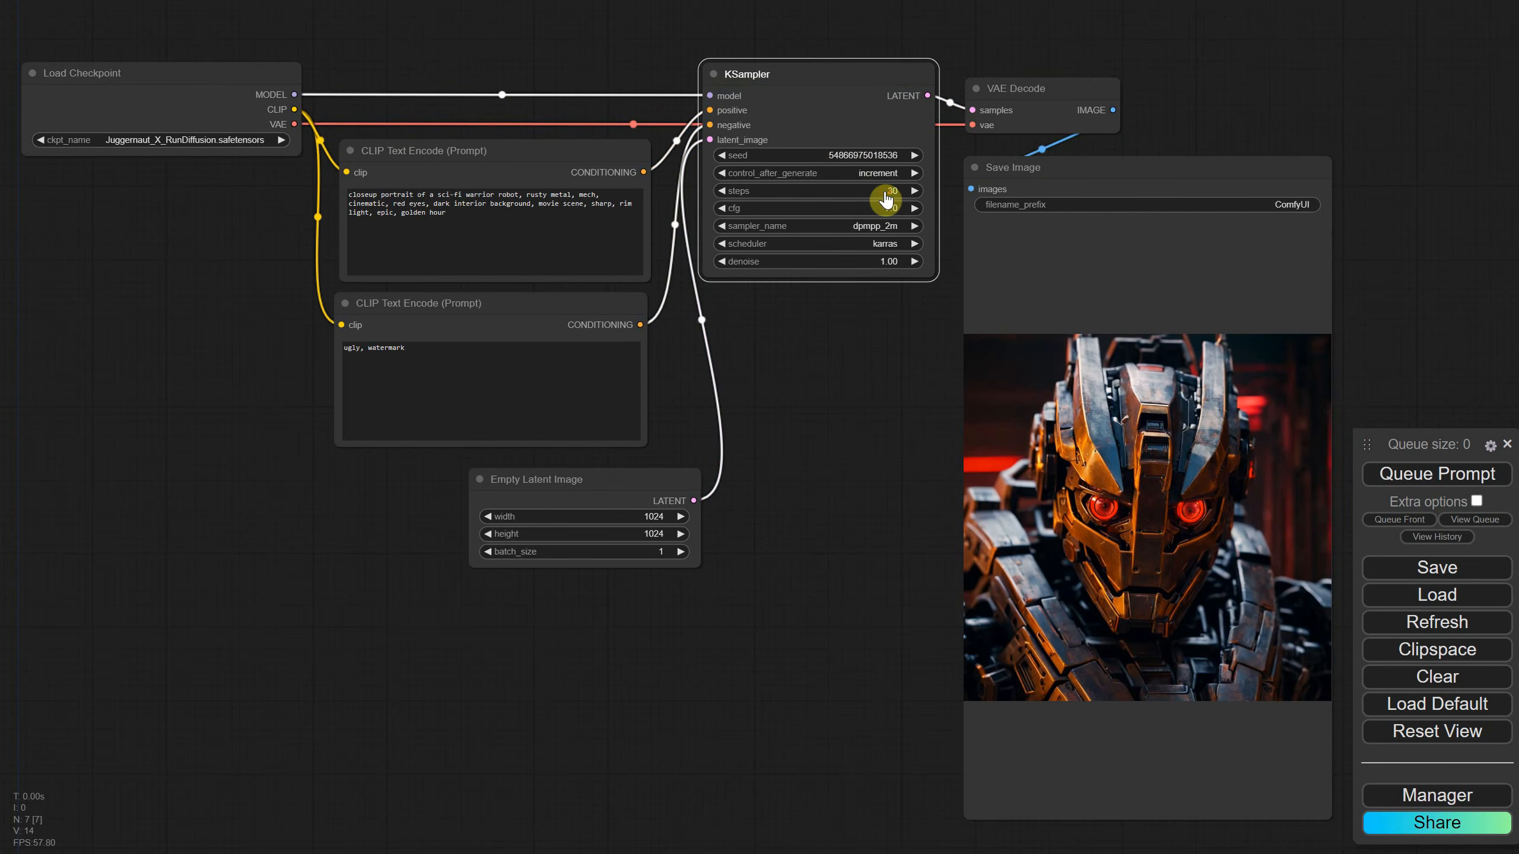
# Queue four more generations of the robot portrait with the incrementing seed
pyautogui.click(1438, 476)
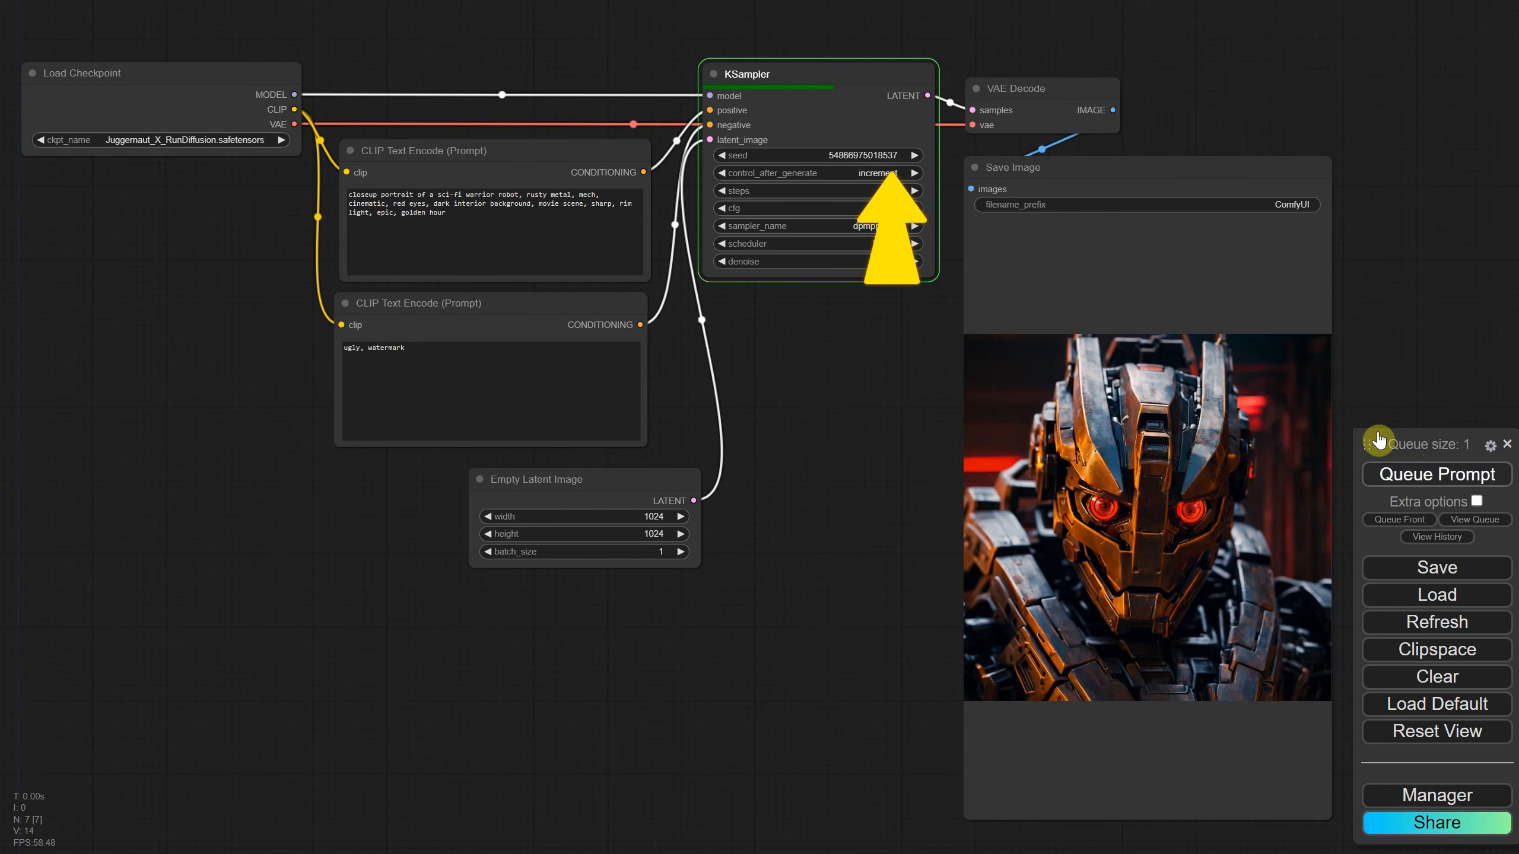
pyautogui.click(1392, 477)
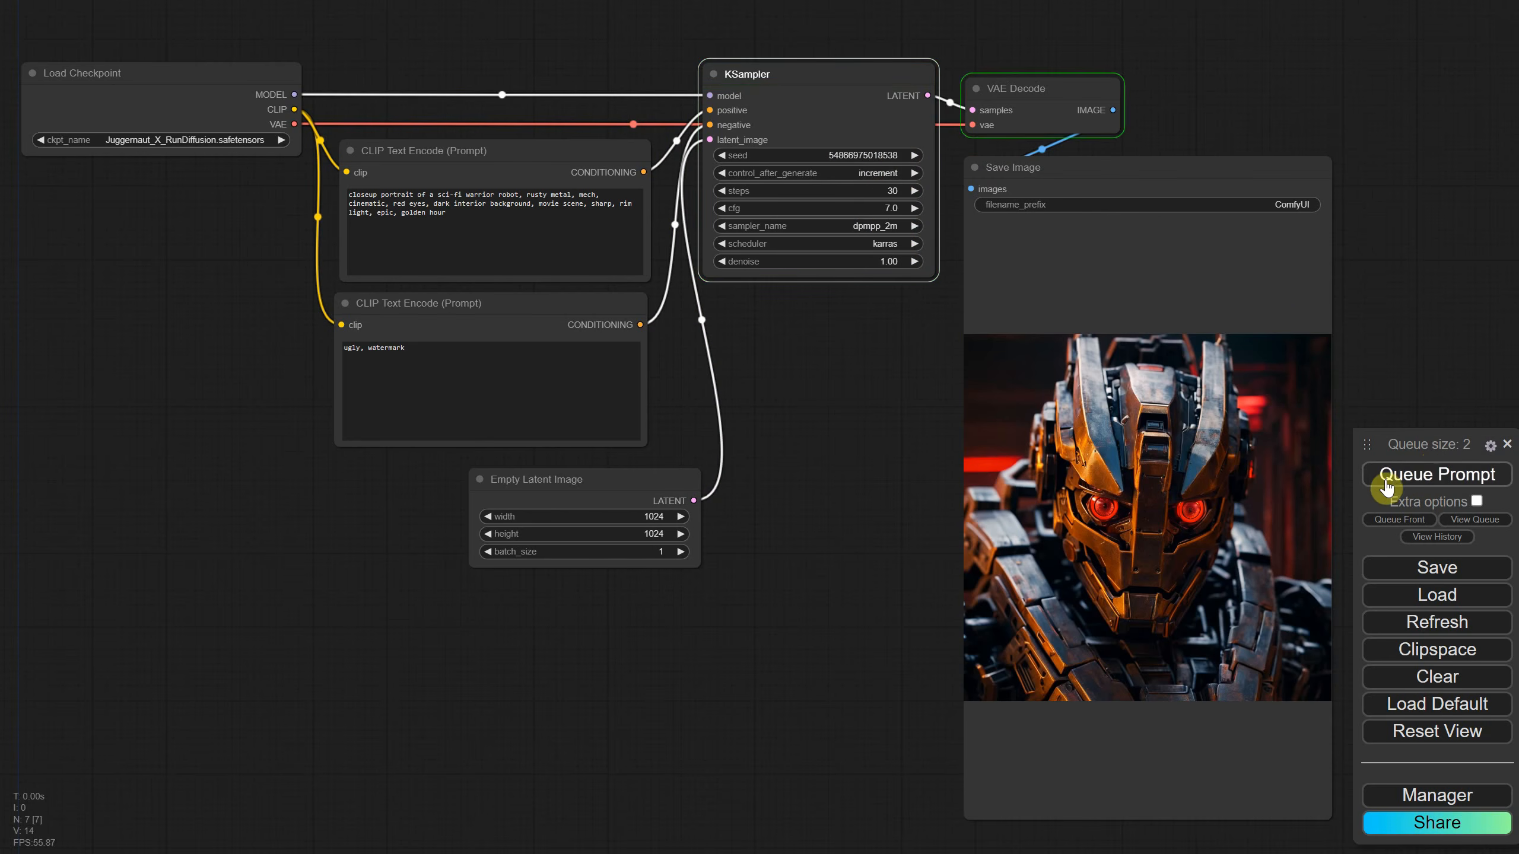
pyautogui.click(1392, 477)
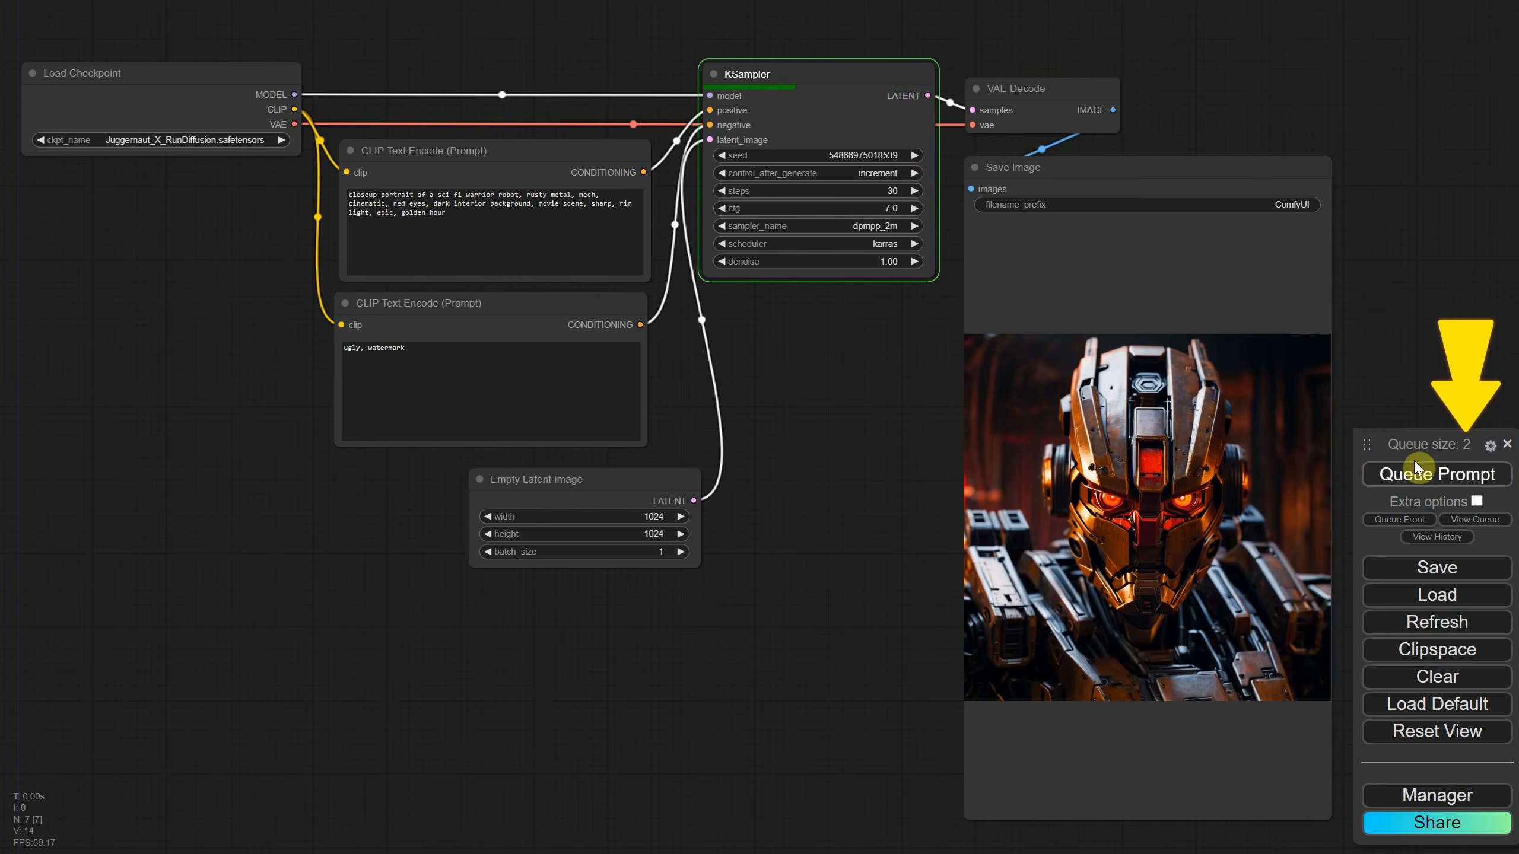
pyautogui.click(1393, 475)
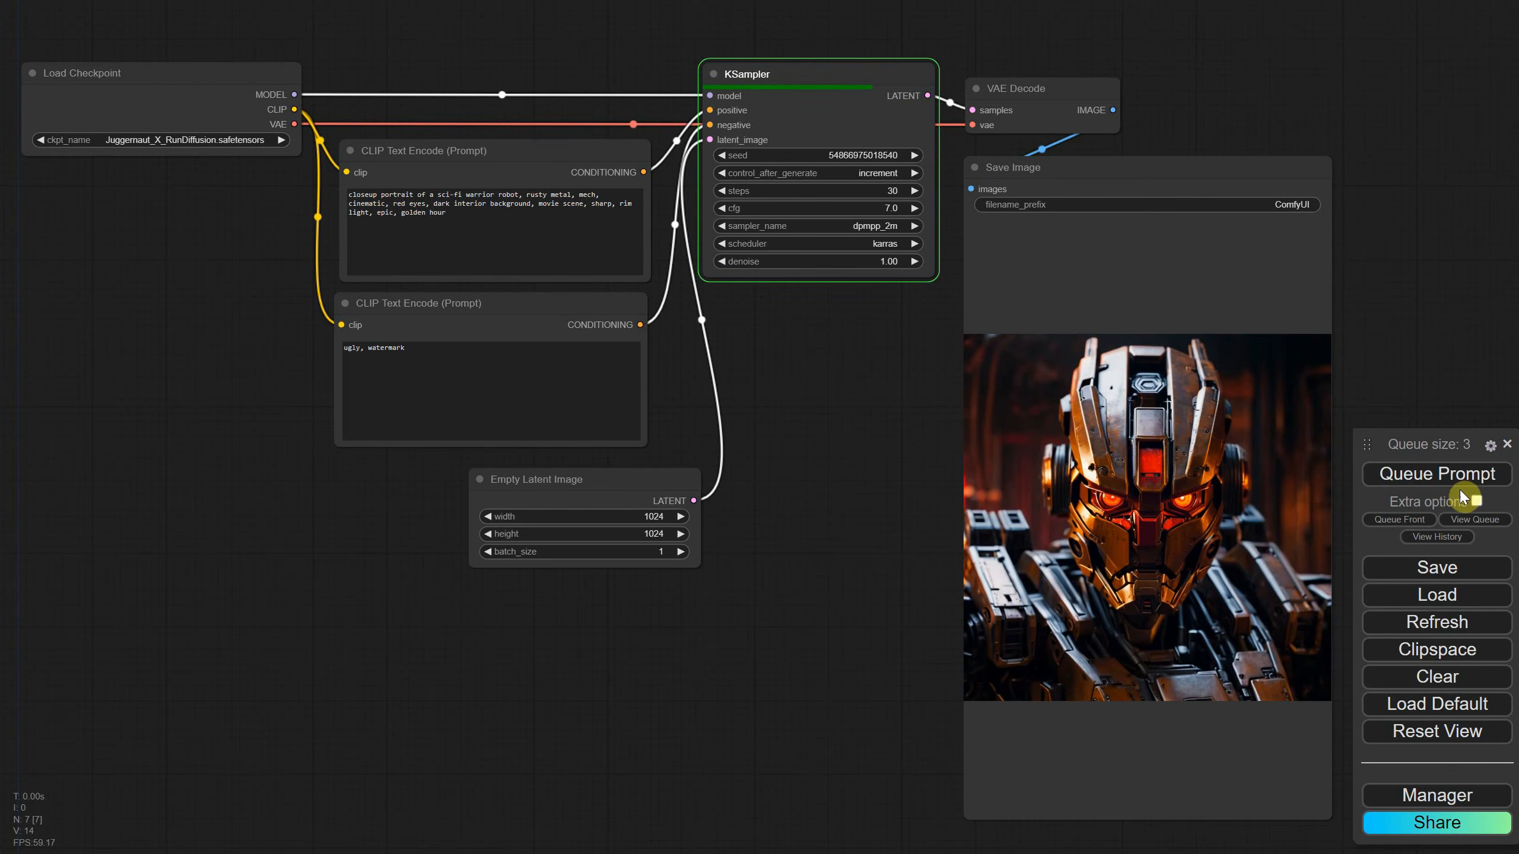
# Show the generation queue and cancel the two remaining jobs in it
pyautogui.click(1472, 520)
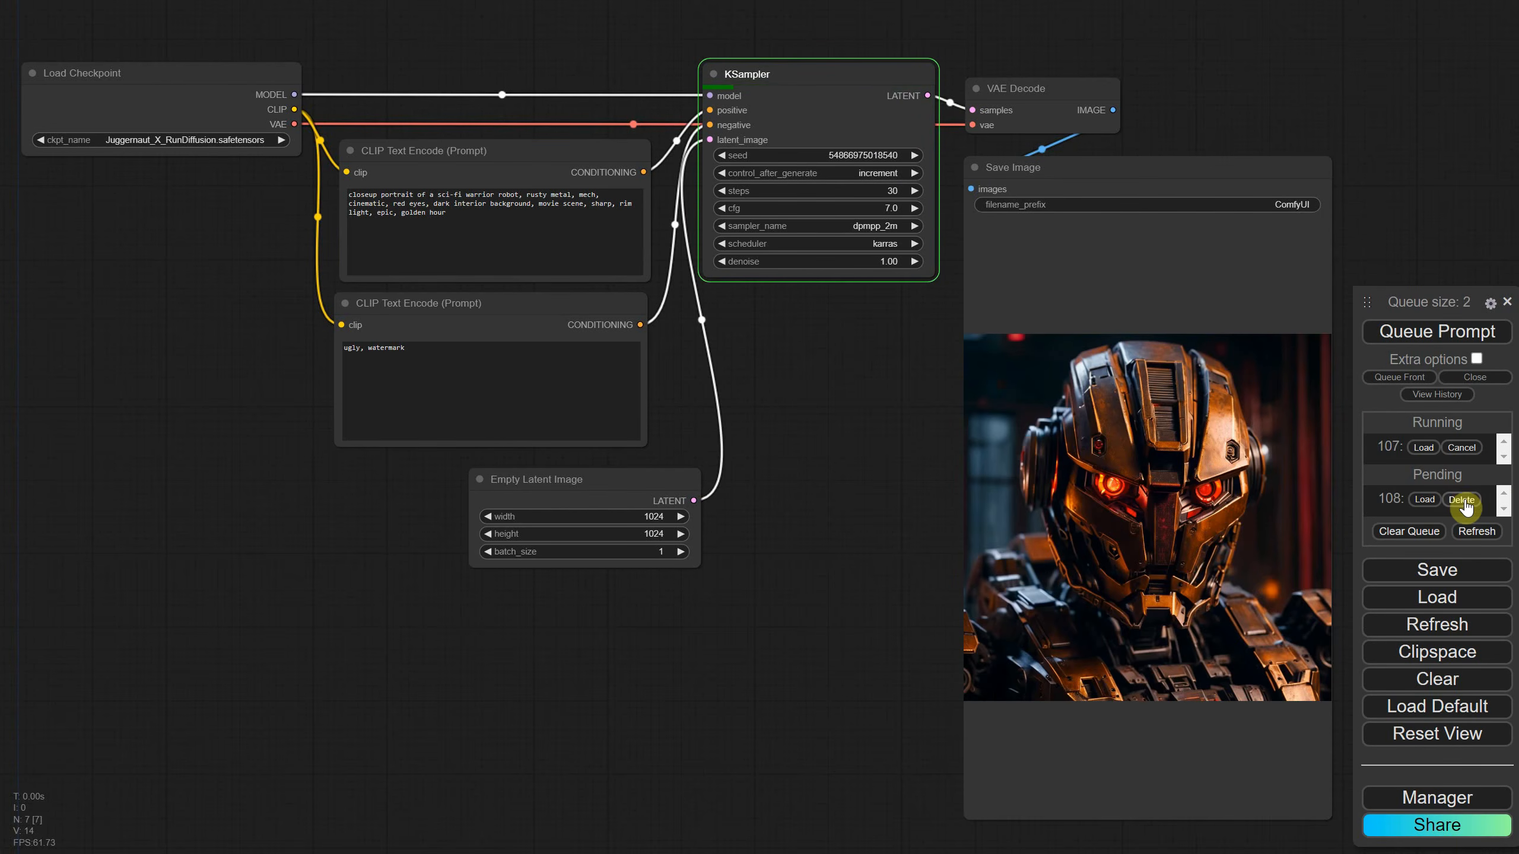
pyautogui.click(1461, 448)
pyautogui.click(1470, 449)
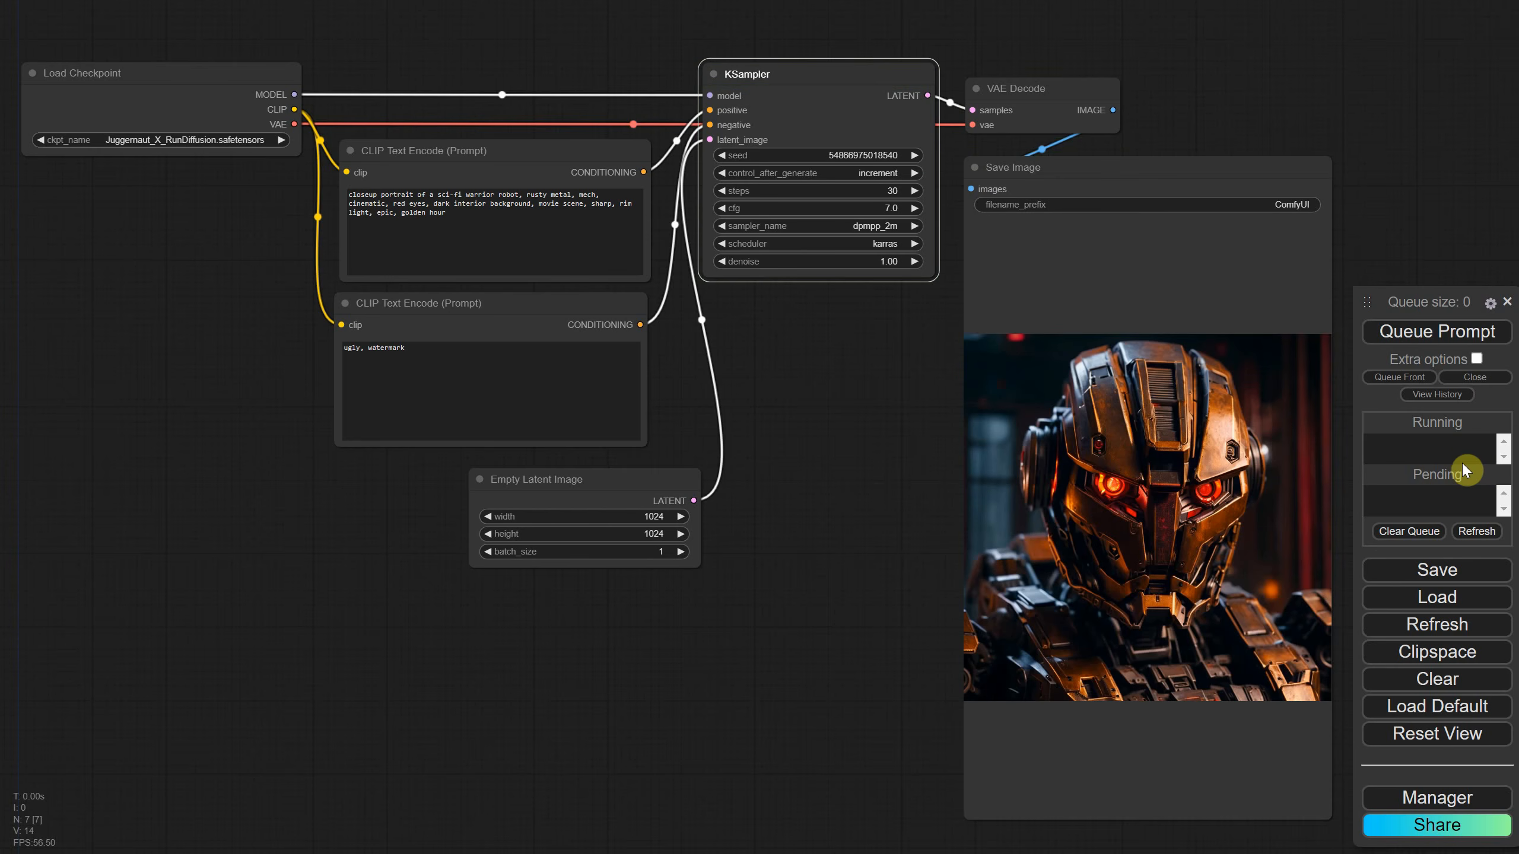
# Queue three more generations and cancel all three jobs from the queue list
pyautogui.click(1421, 333)
pyautogui.click(1422, 335)
pyautogui.click(1423, 337)
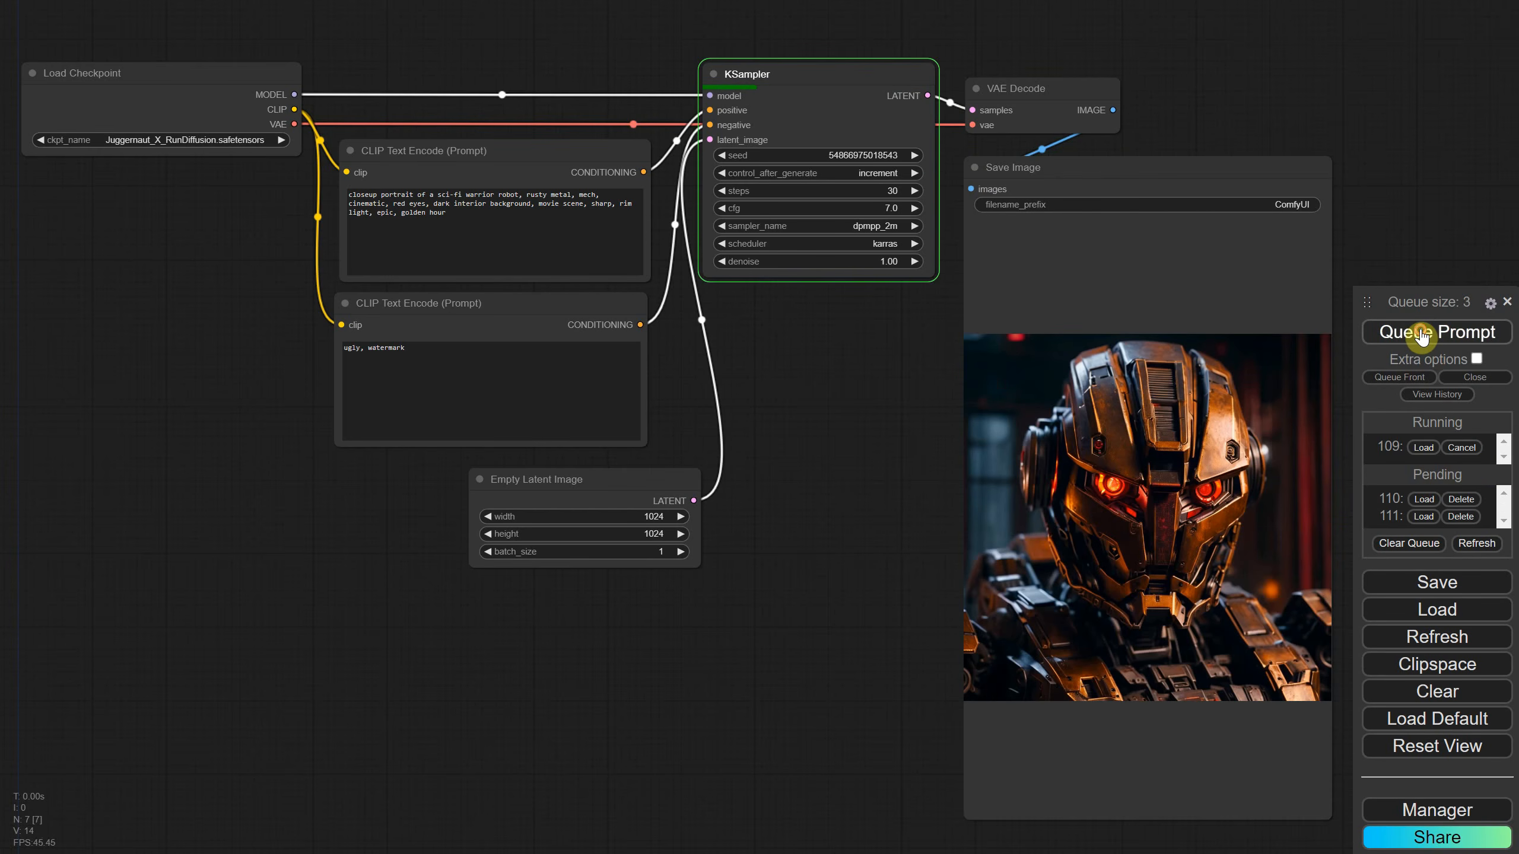
pyautogui.click(1461, 448)
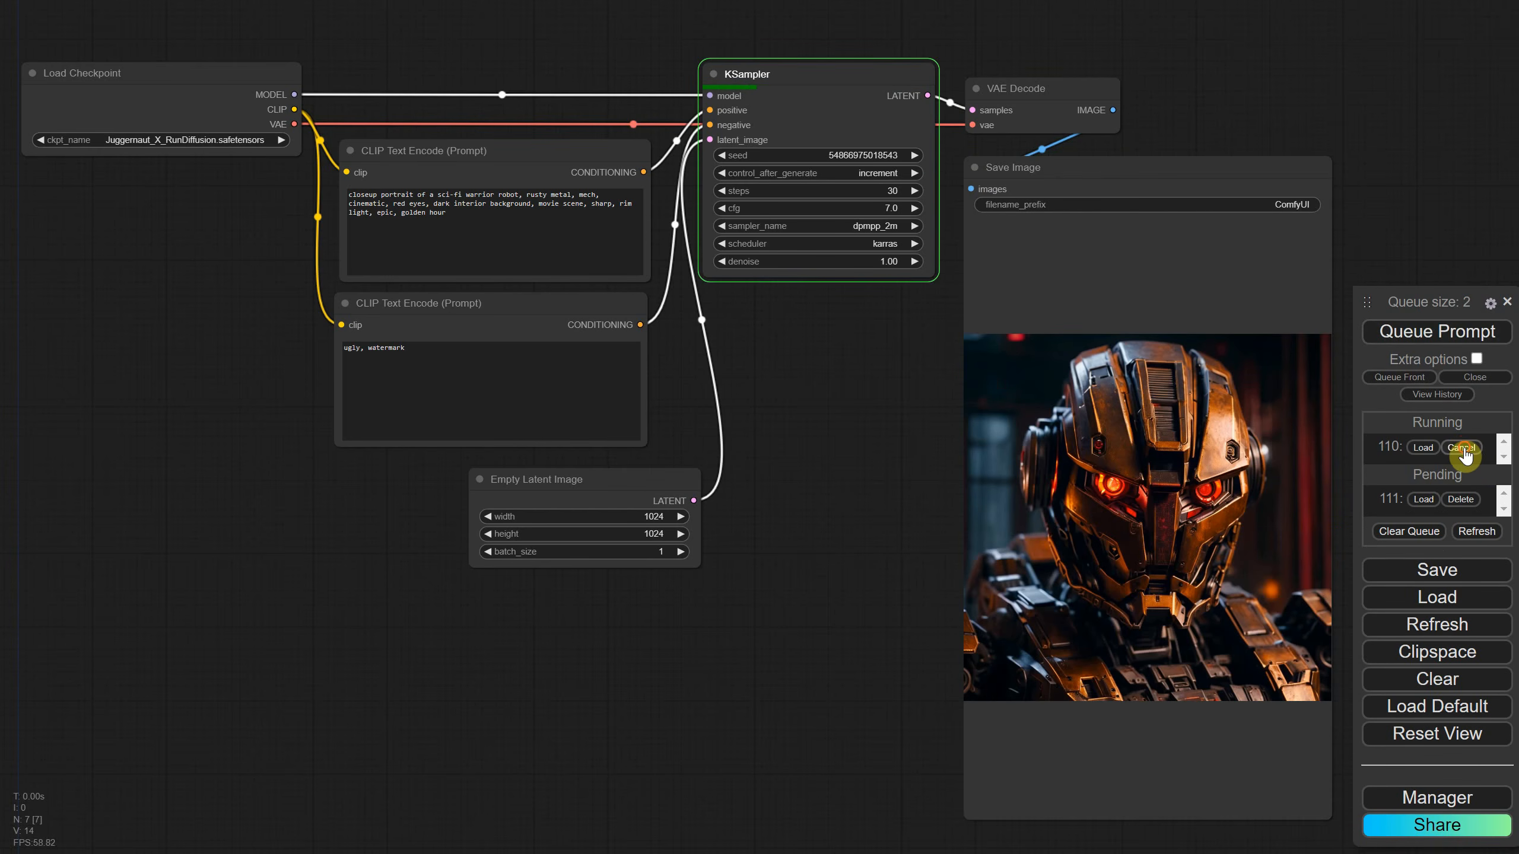
pyautogui.click(1462, 449)
pyautogui.click(1463, 449)
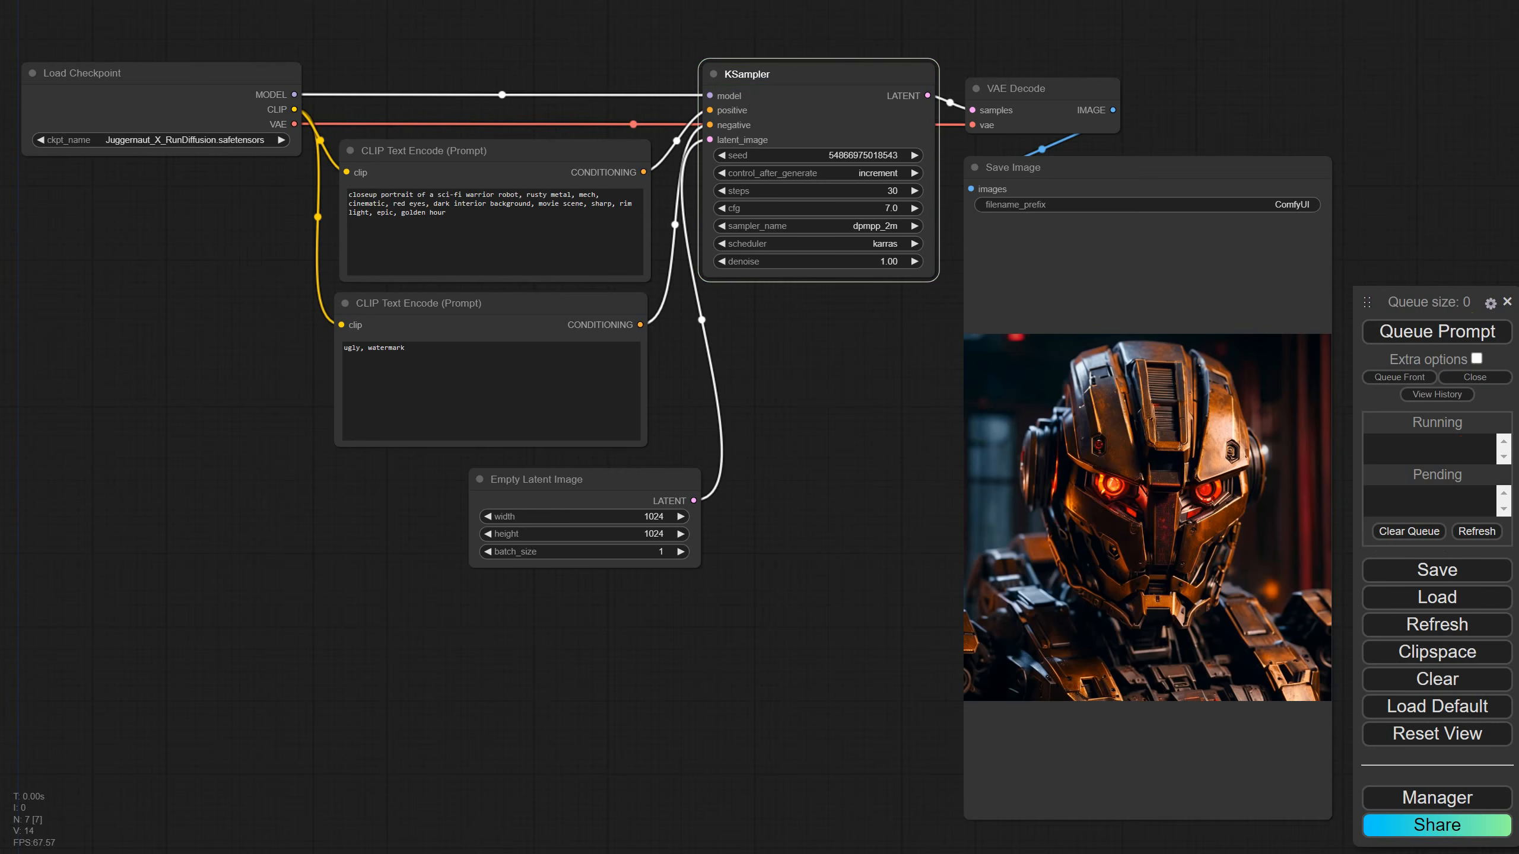
# Show the extra options, generate images continuously with Auto Queue in instant mode, and turn Auto Queue off again
pyautogui.click(1478, 360)
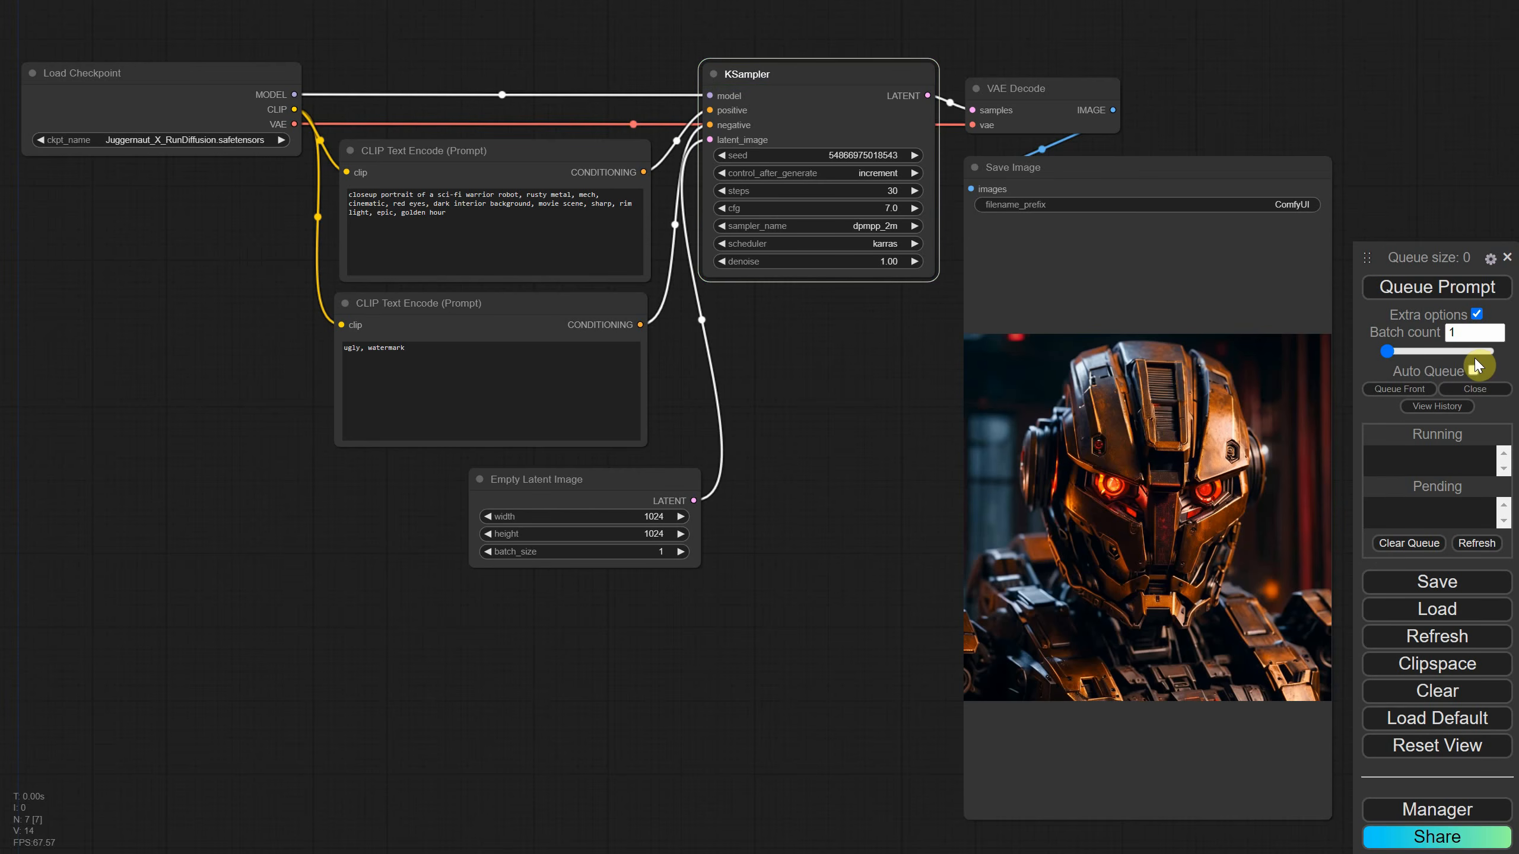
pyautogui.click(1475, 368)
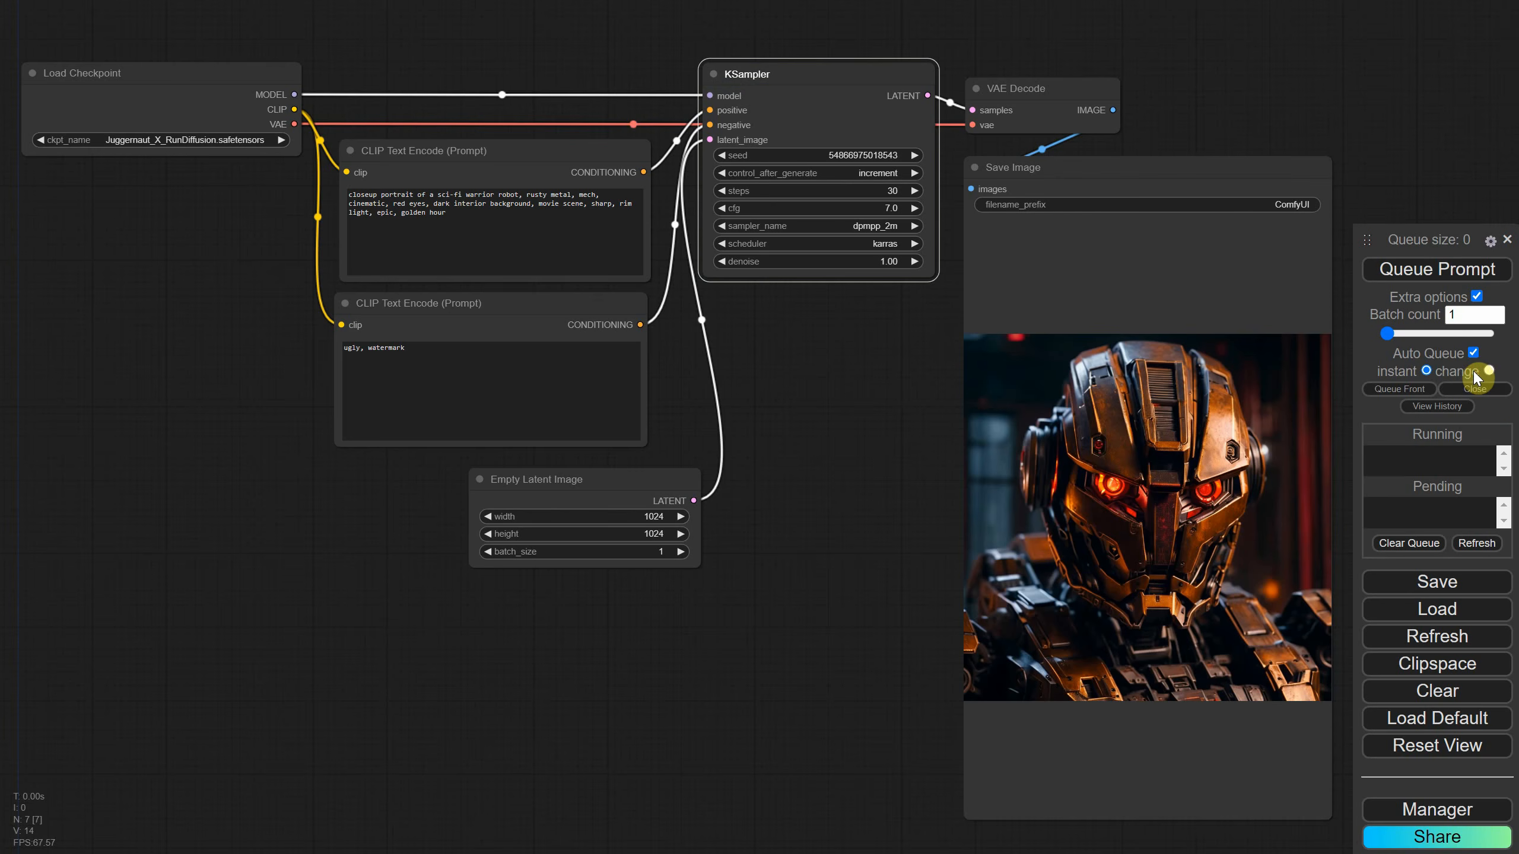
pyautogui.click(1417, 285)
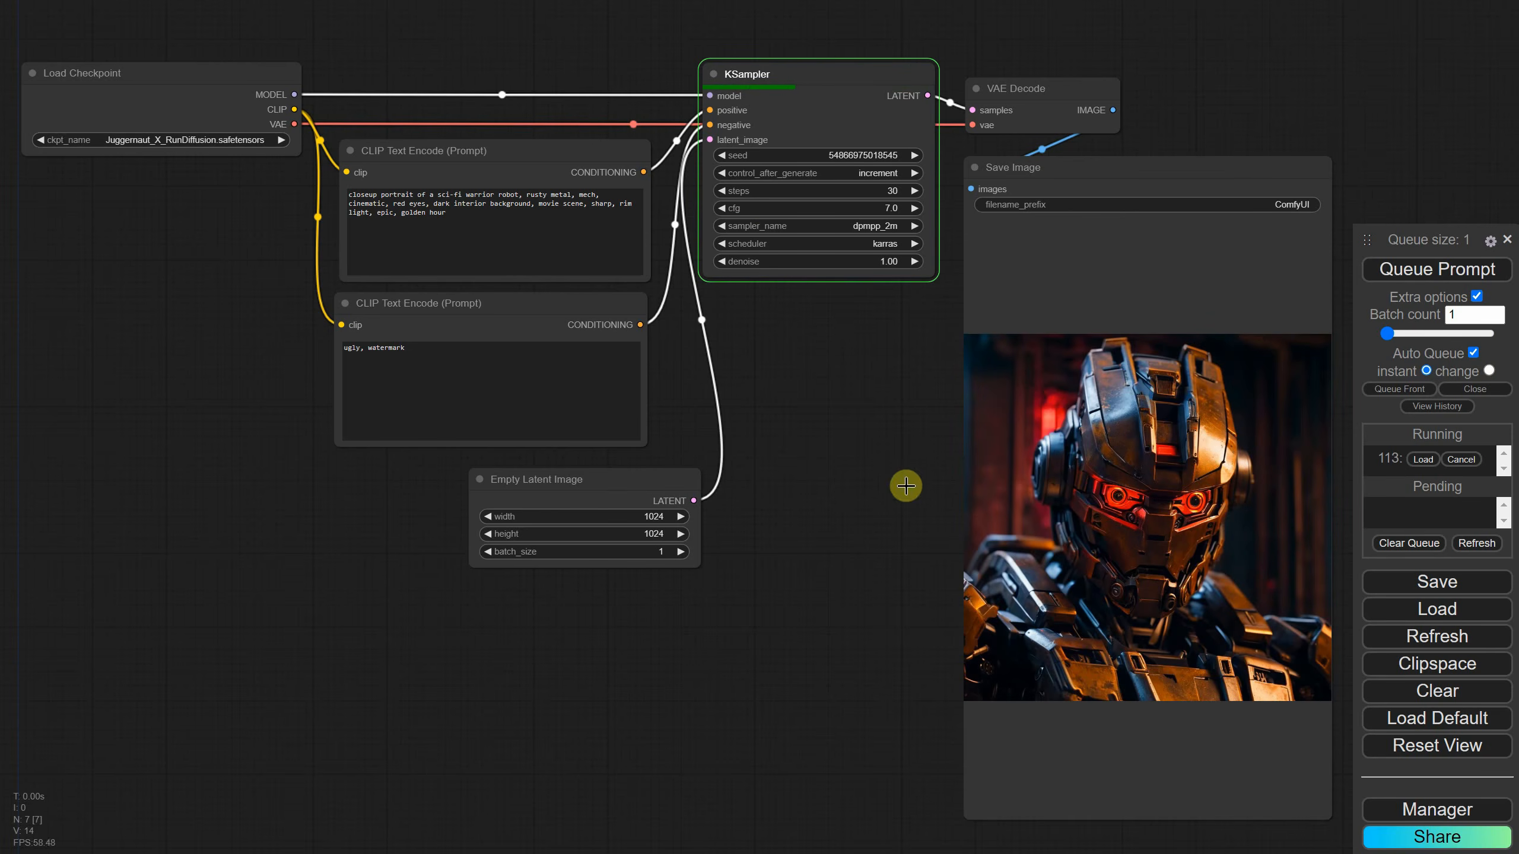
pyautogui.click(1474, 354)
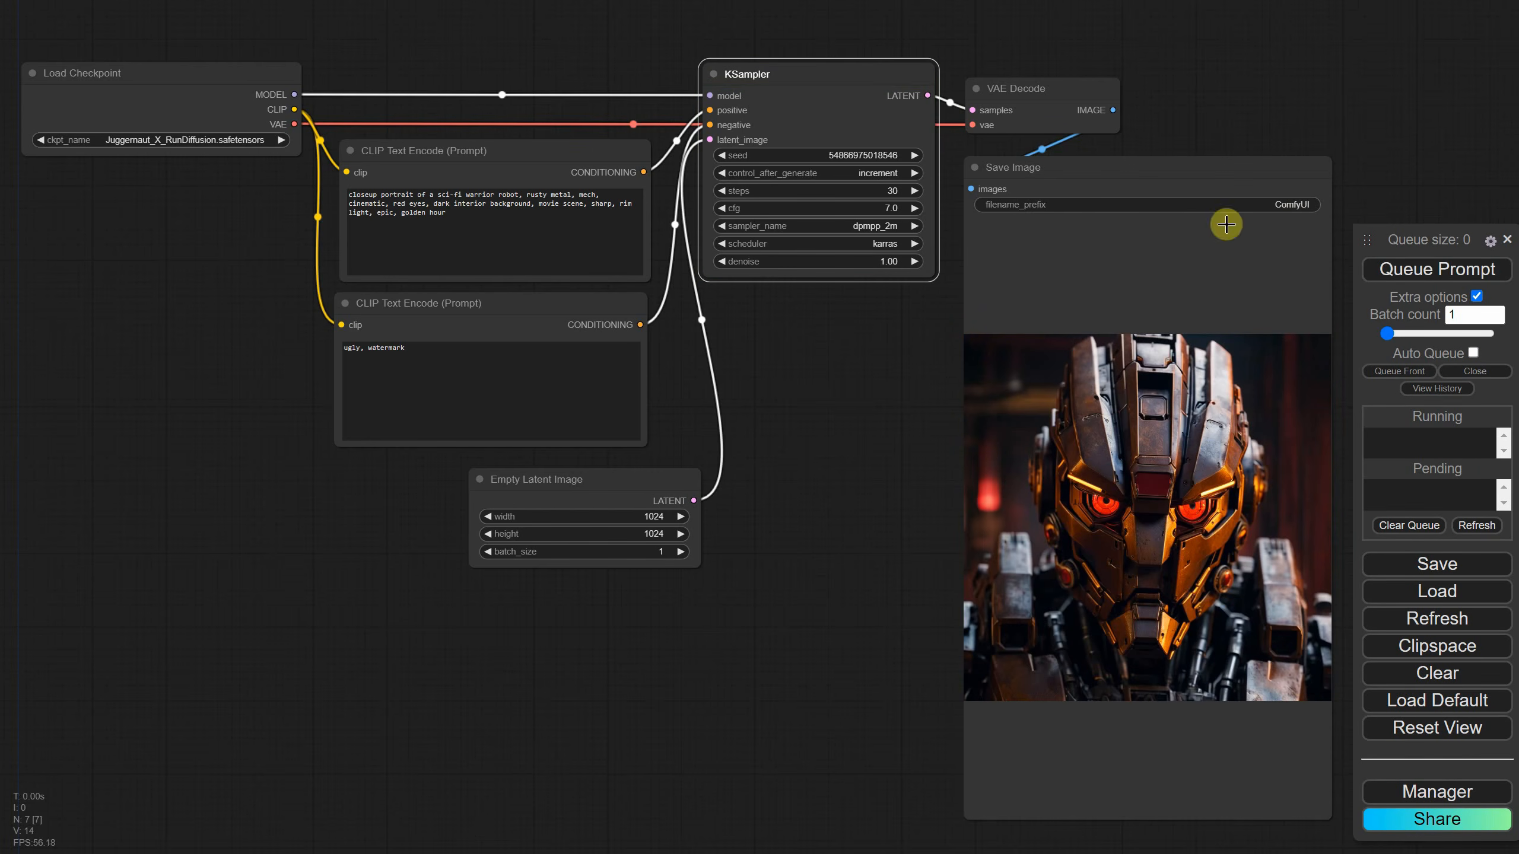
# Set the KSampler's control_after_generate to decrement and queue two generations
pyautogui.click(889, 172)
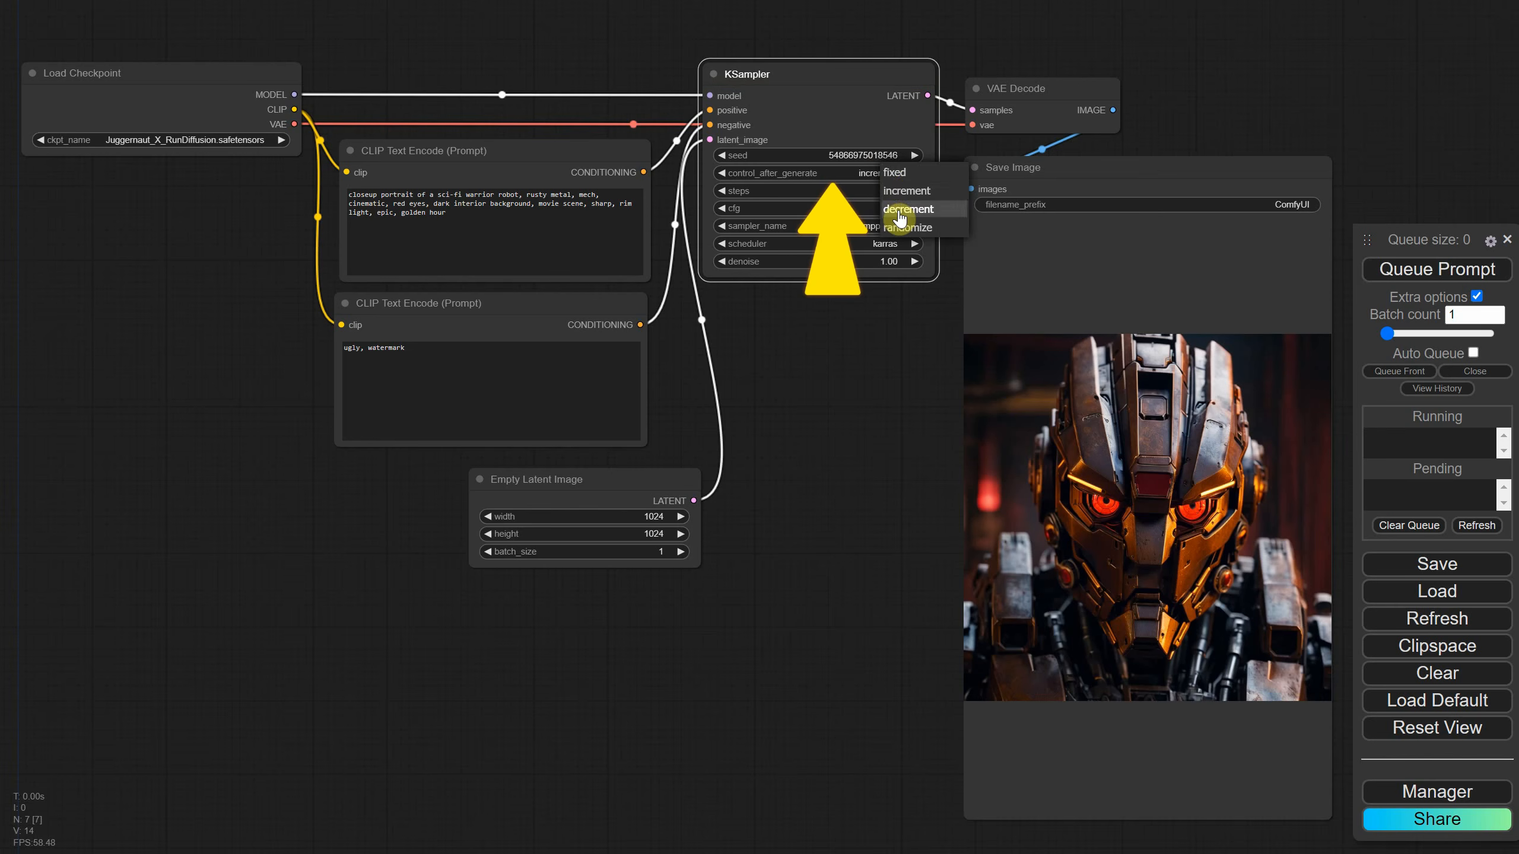
pyautogui.click(902, 209)
pyautogui.click(1386, 275)
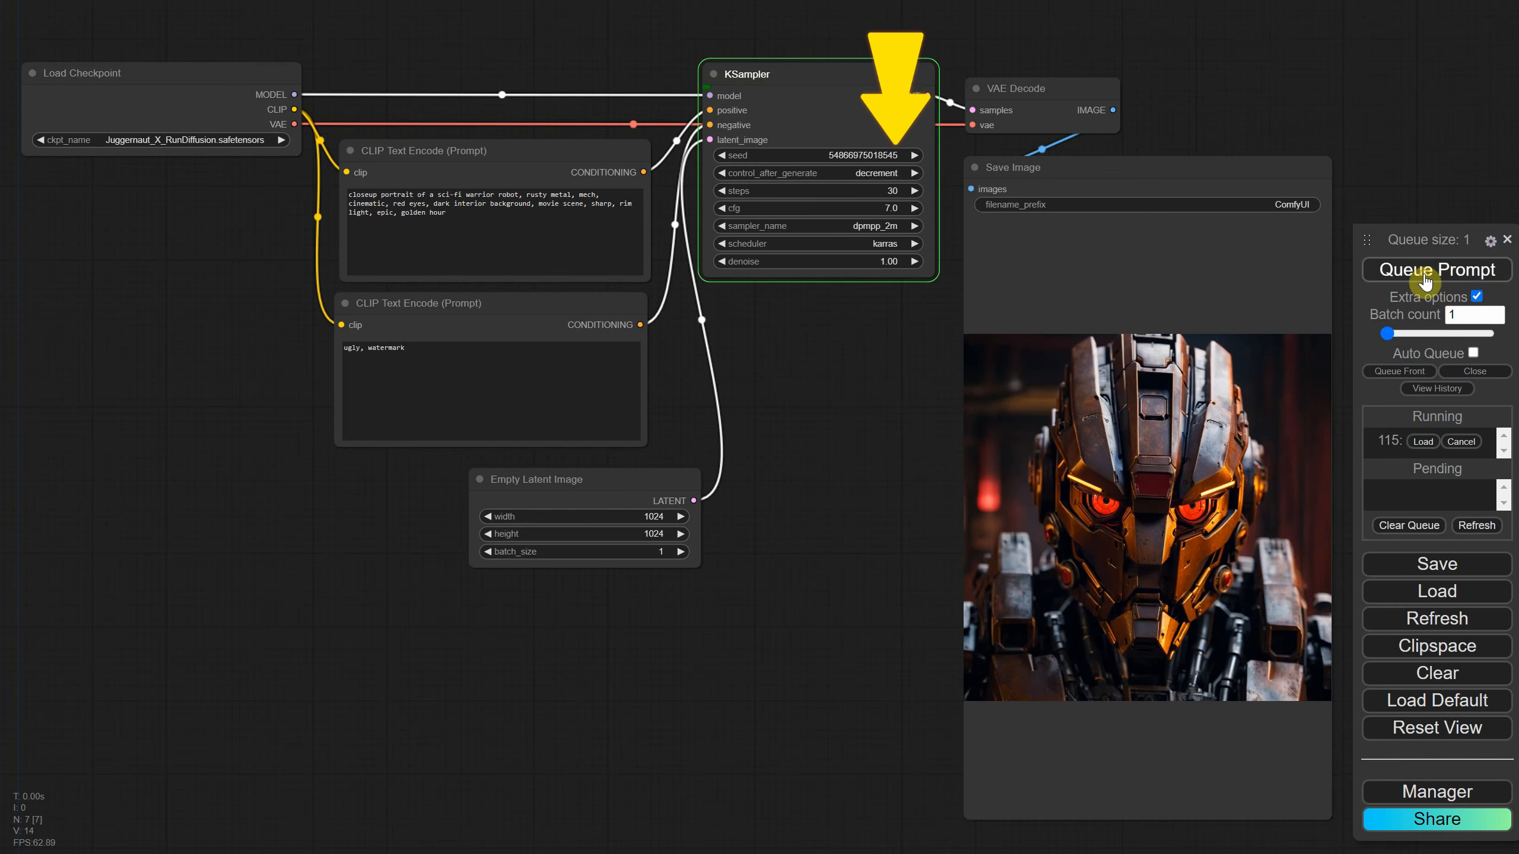
pyautogui.click(1385, 271)
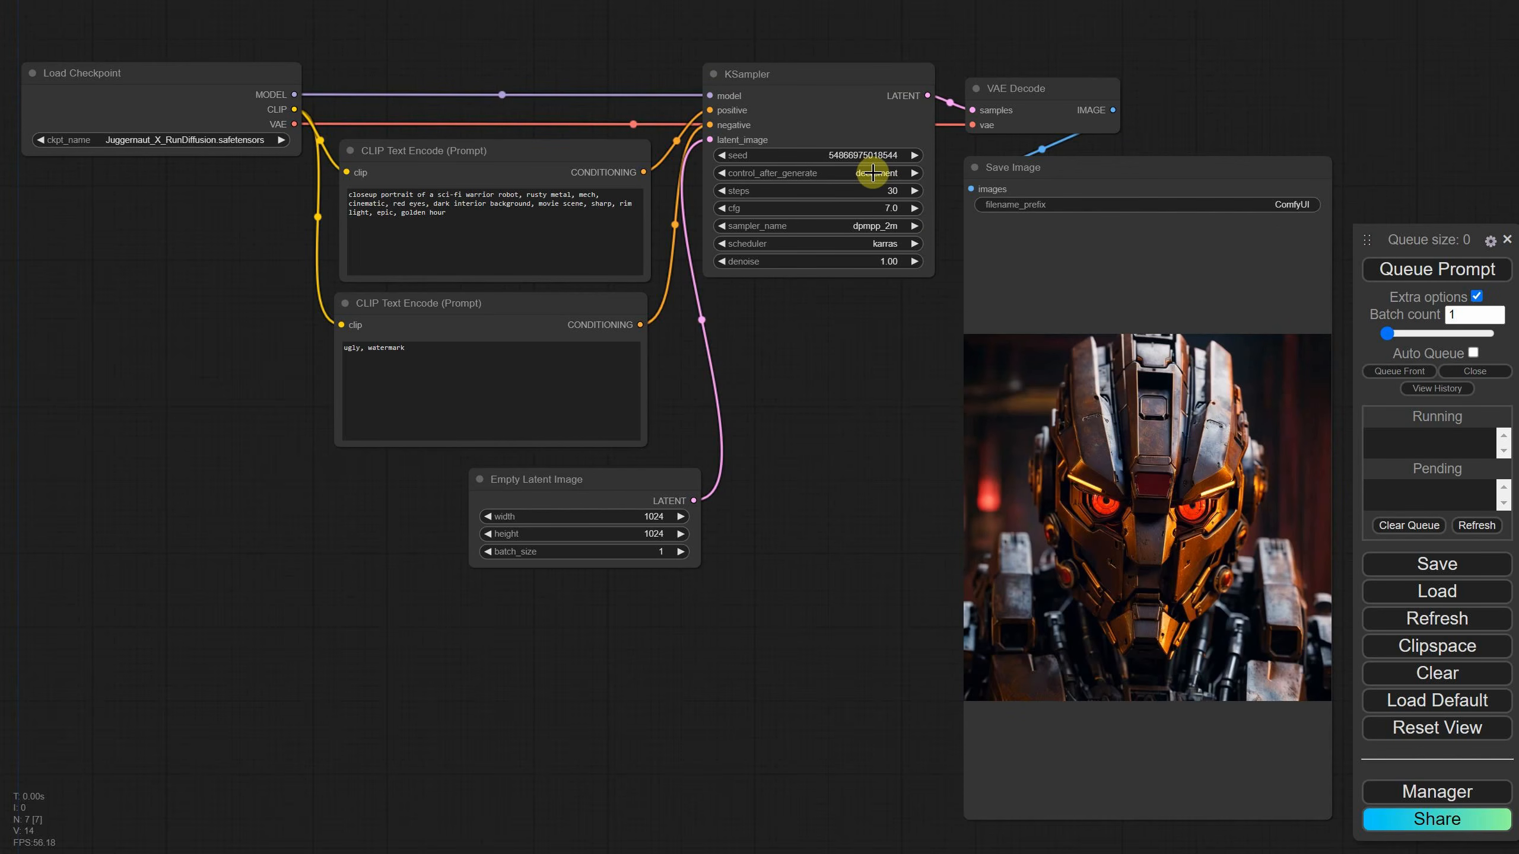
# Set the KSampler's control_after_generate to fixed and its seed to 2024, and generate the image
pyautogui.click(873, 172)
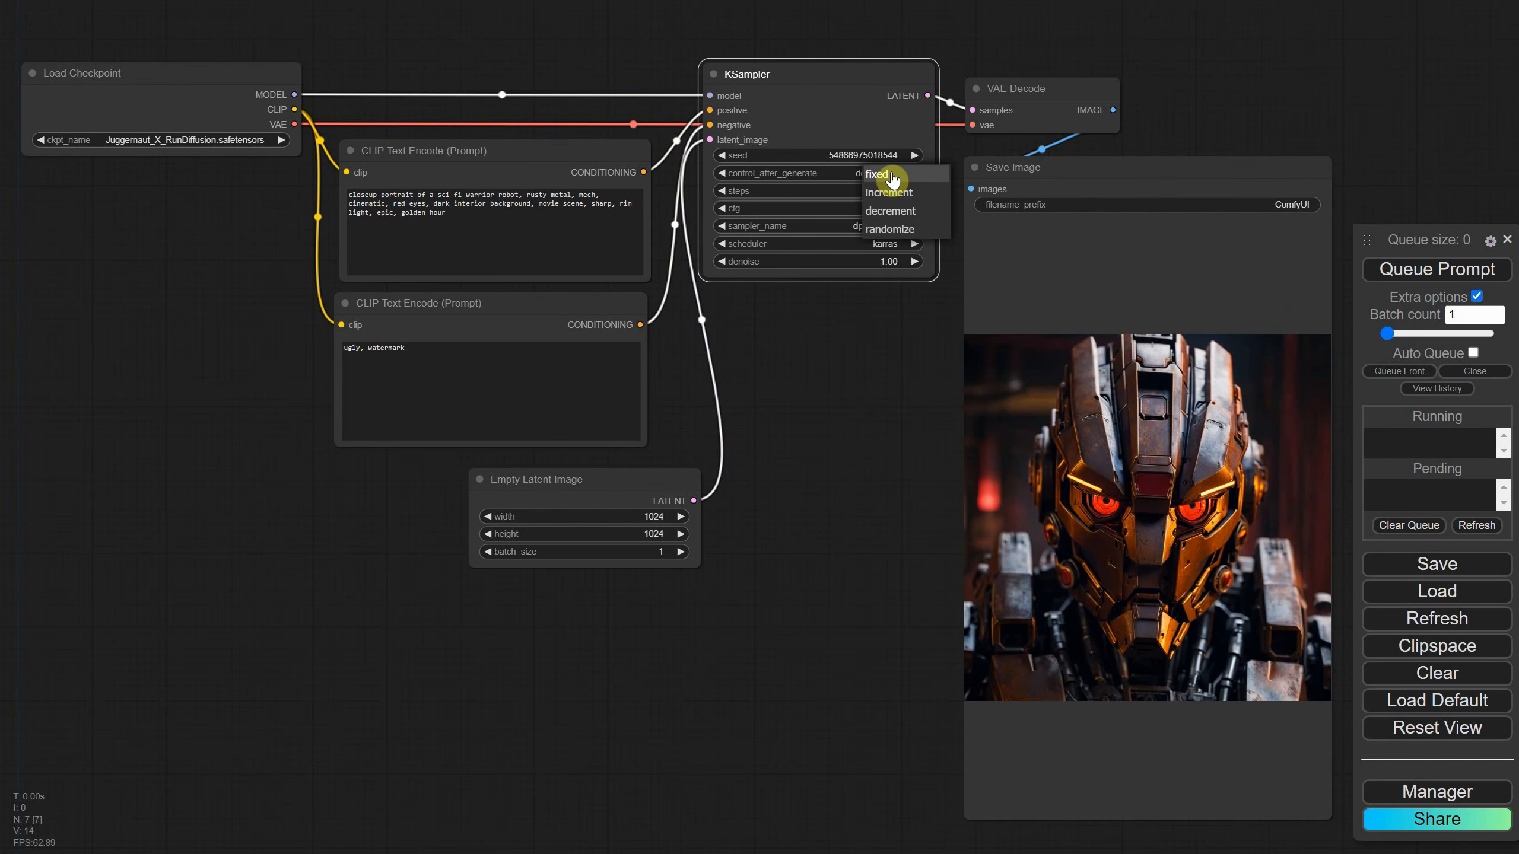
pyautogui.click(891, 174)
pyautogui.click(877, 155)
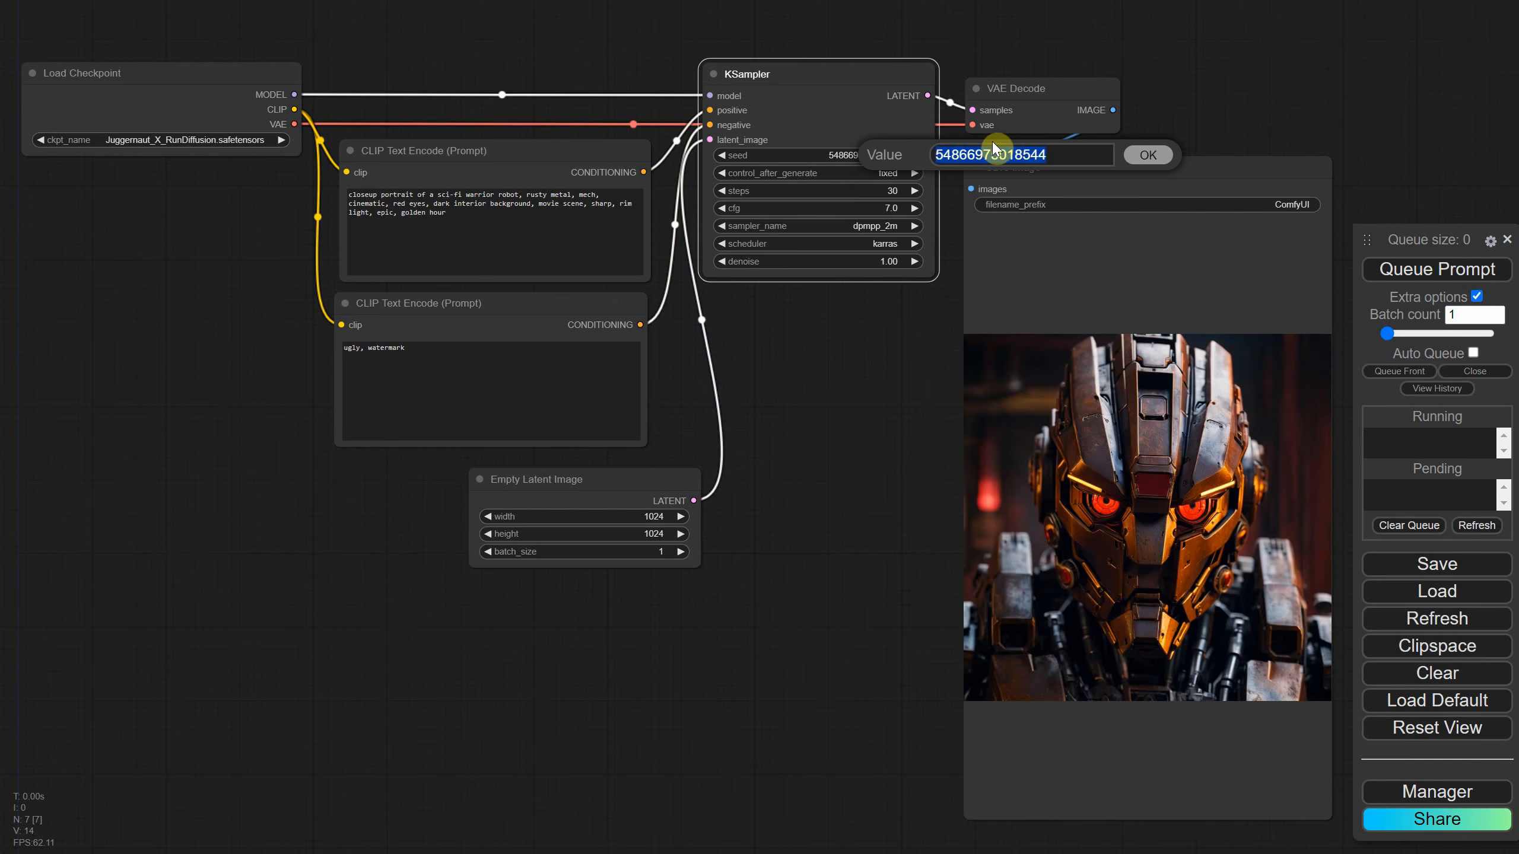
pyautogui.write('2024')
pyautogui.click(1147, 154)
pyautogui.click(1410, 273)
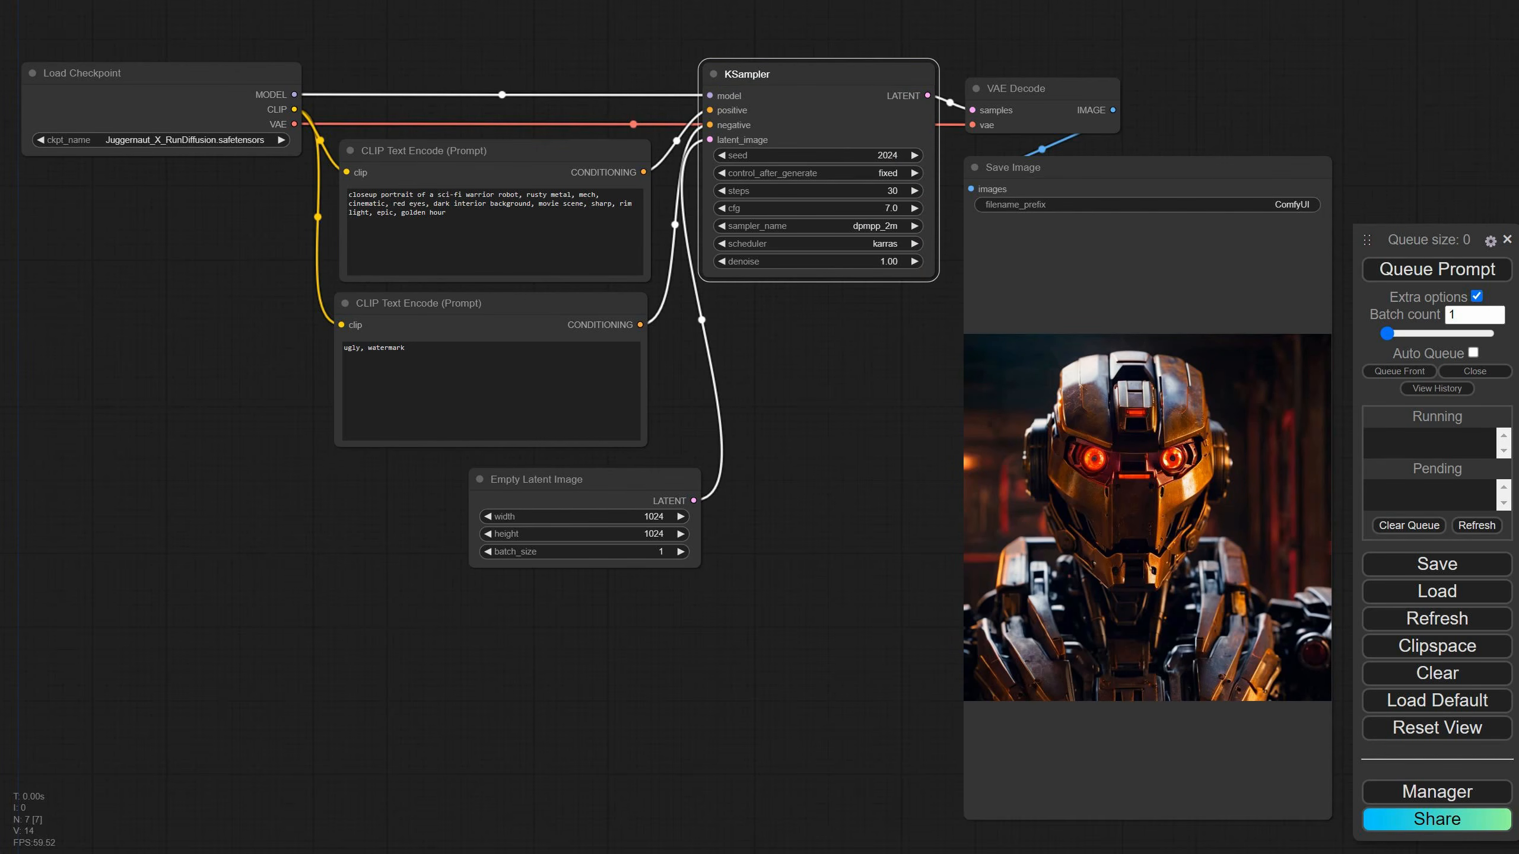
# Check the execution log in the ComfyUI console window and queue the same fixed-seed workflow again
pyautogui.hotkey('alt', 'Tab')
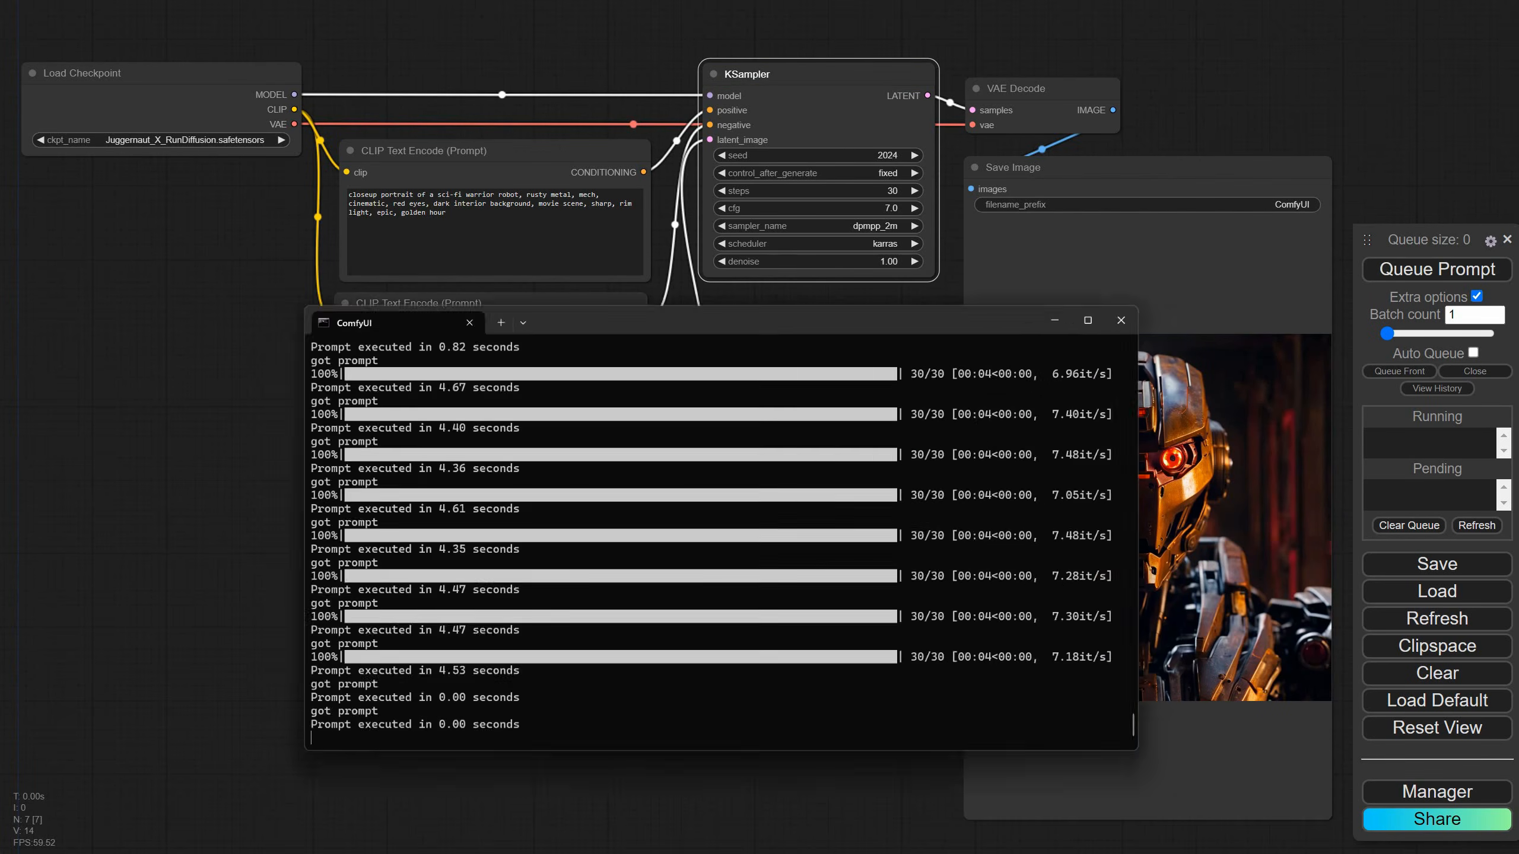
pyautogui.click(1437, 281)
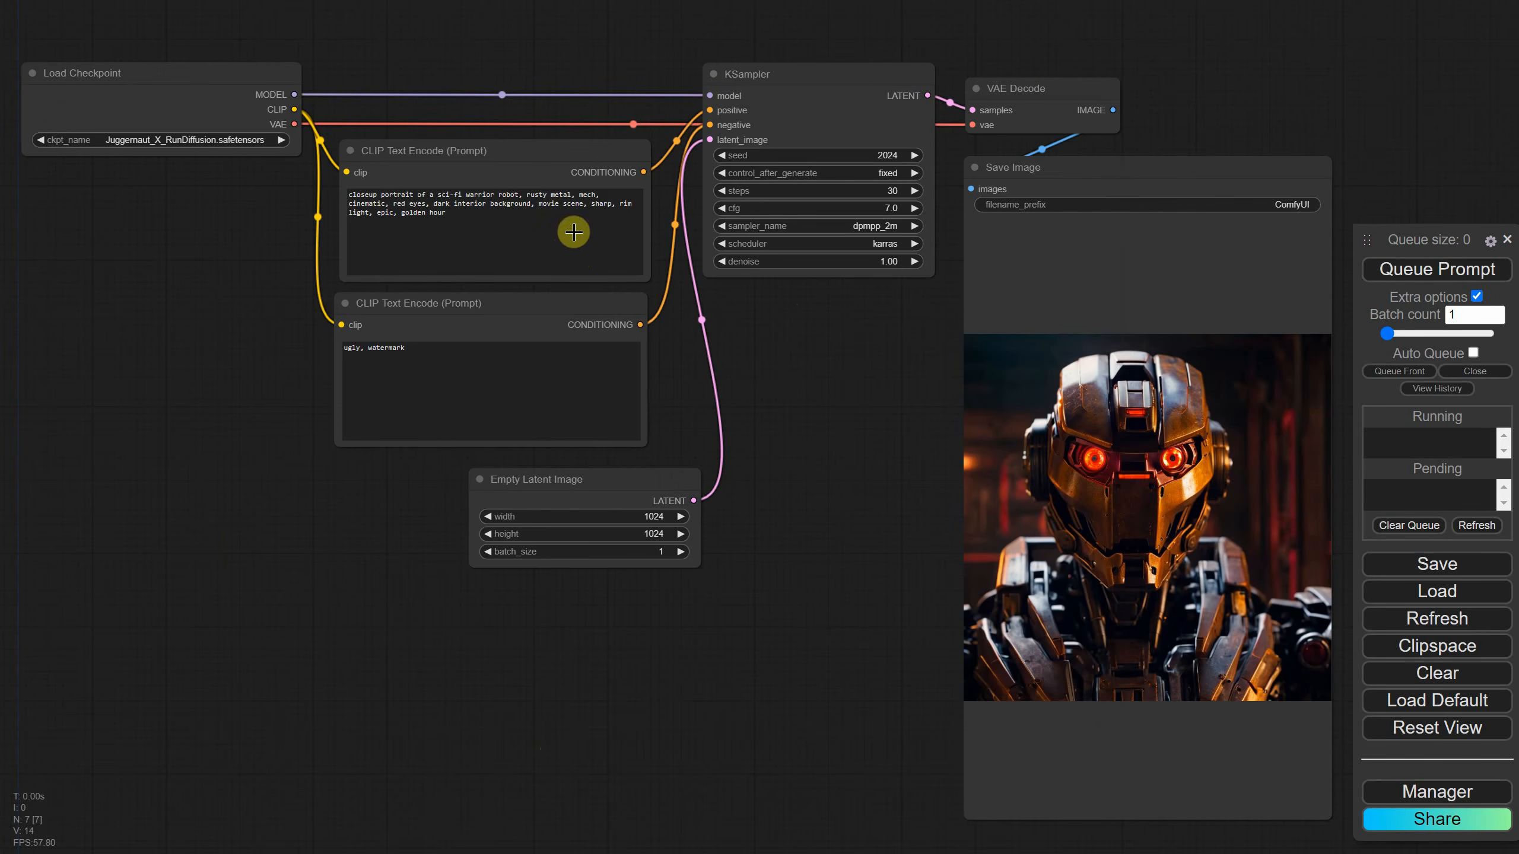
pyautogui.click(485, 216)
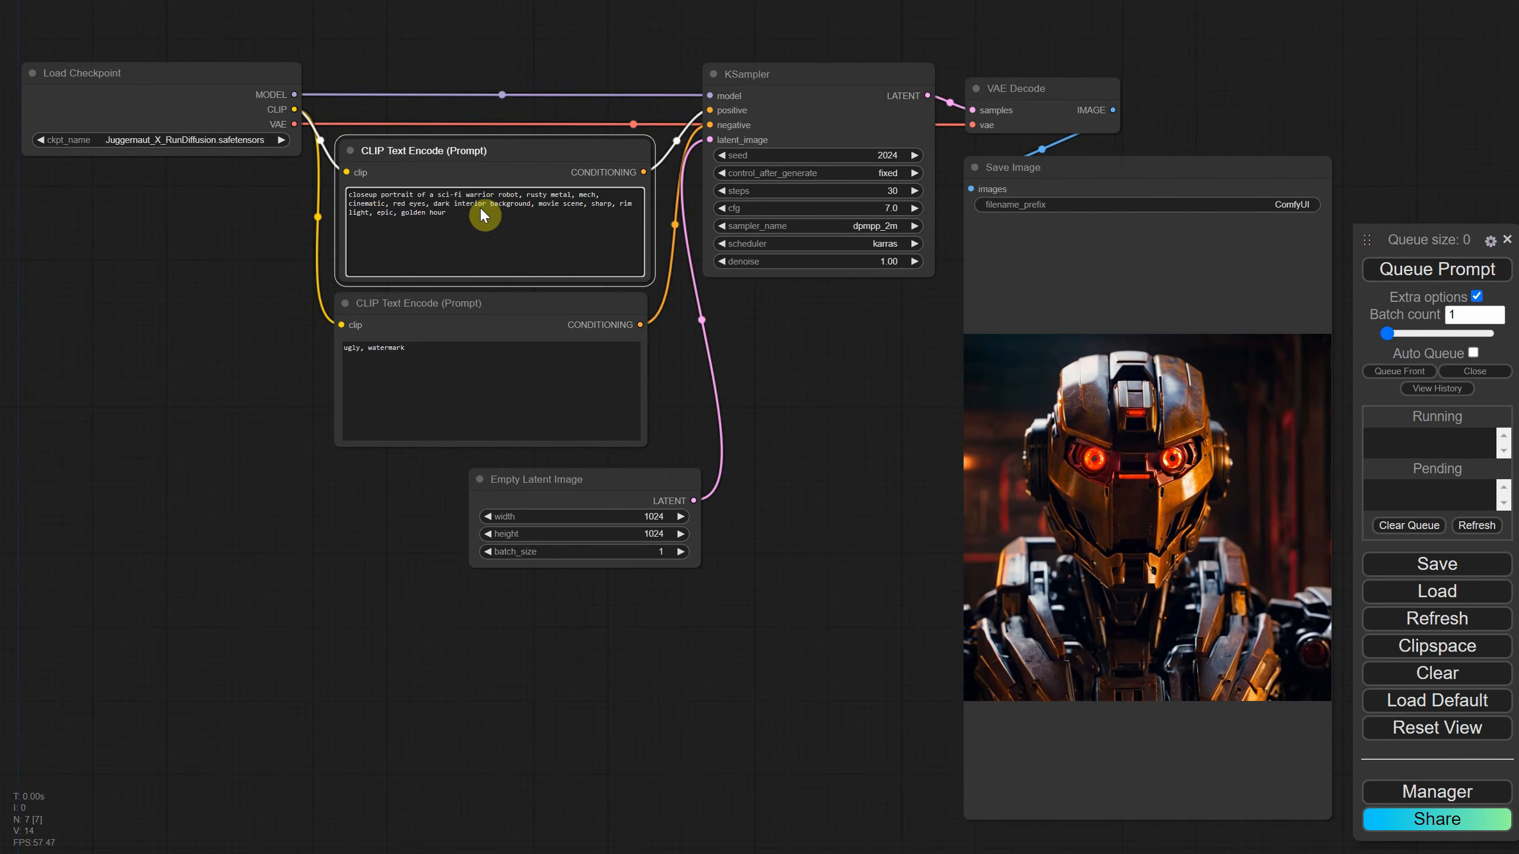
pyautogui.click(1393, 270)
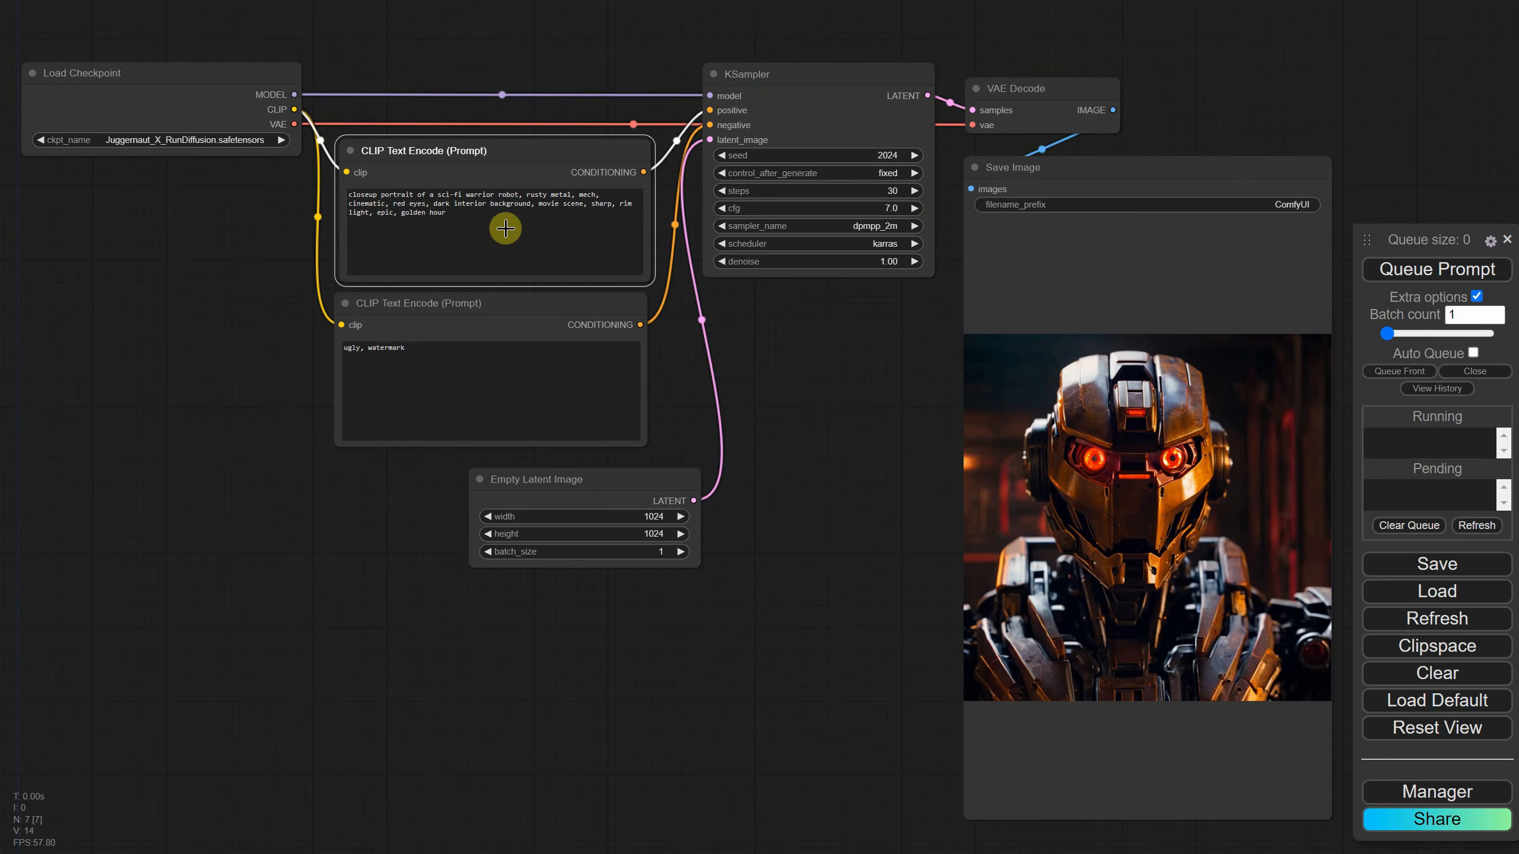
# Change the eye colour in the positive prompt to green and generate the image
pyautogui.click(504, 221)
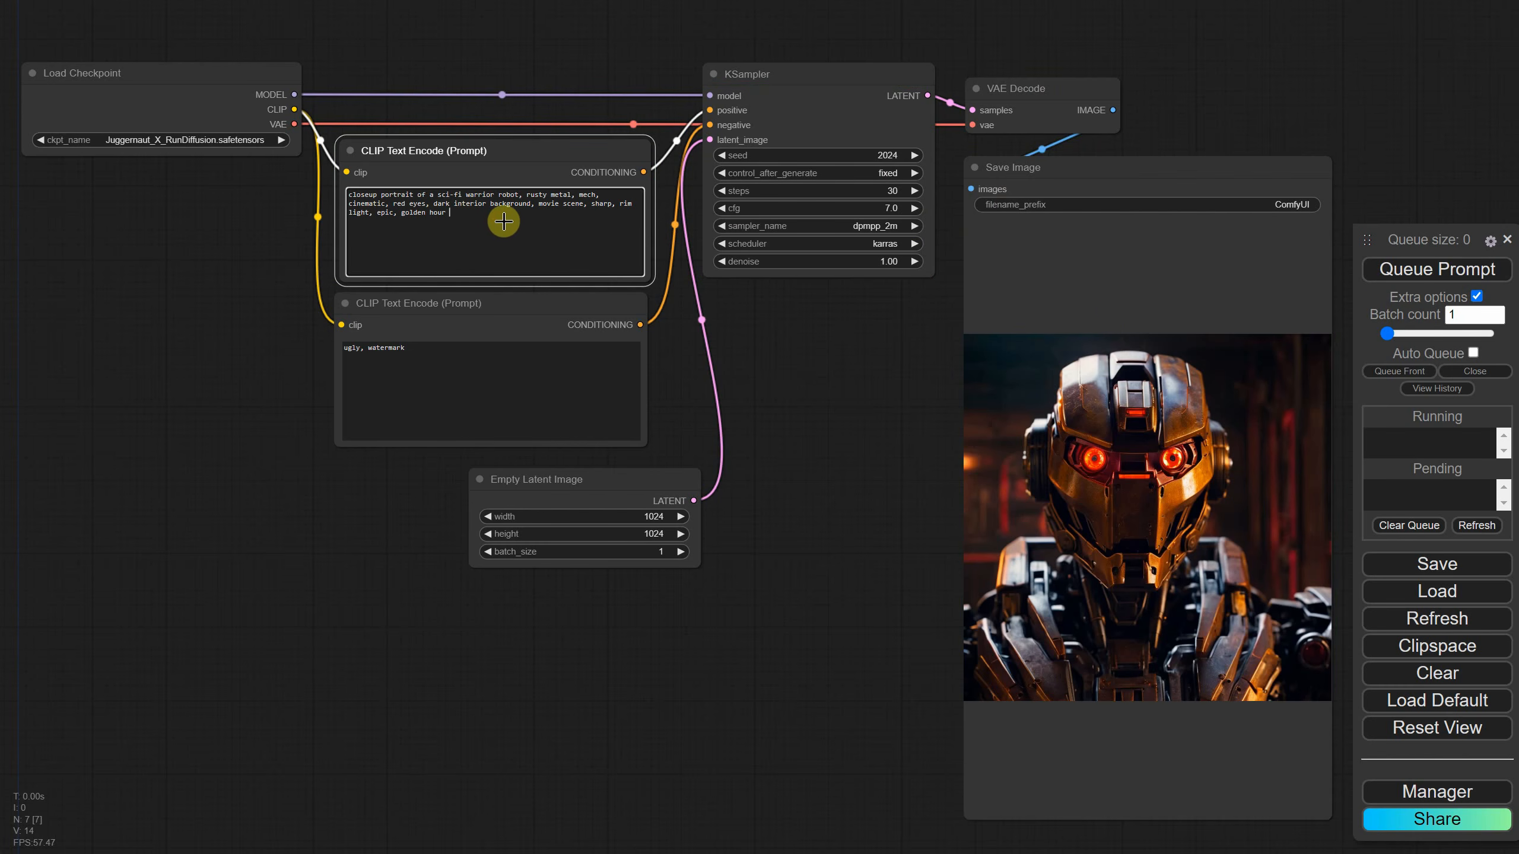
pyautogui.doubleClick(399, 205)
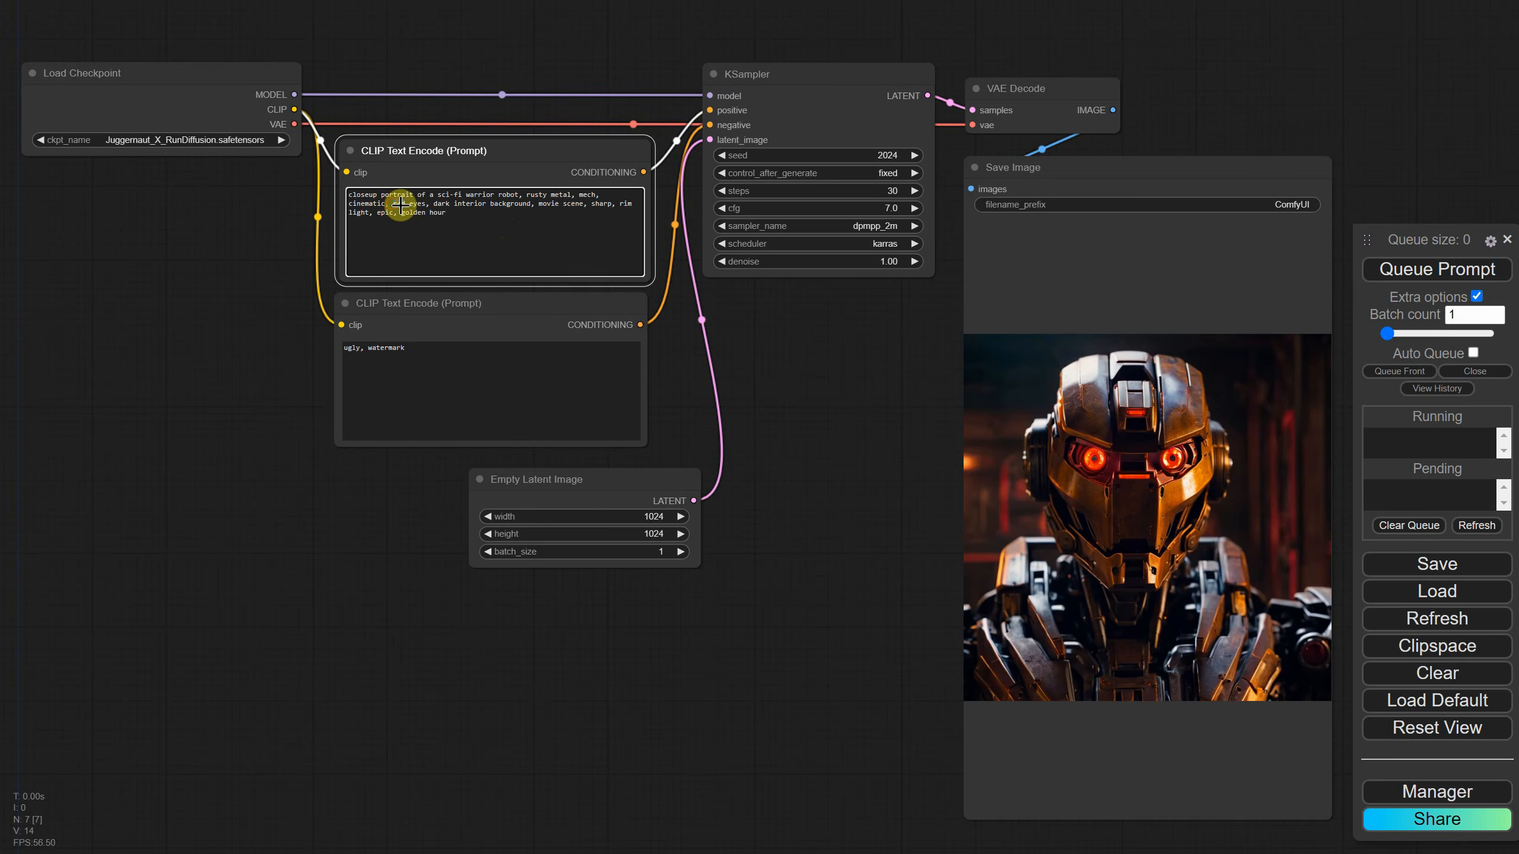
pyautogui.write('green')
pyautogui.click(1417, 270)
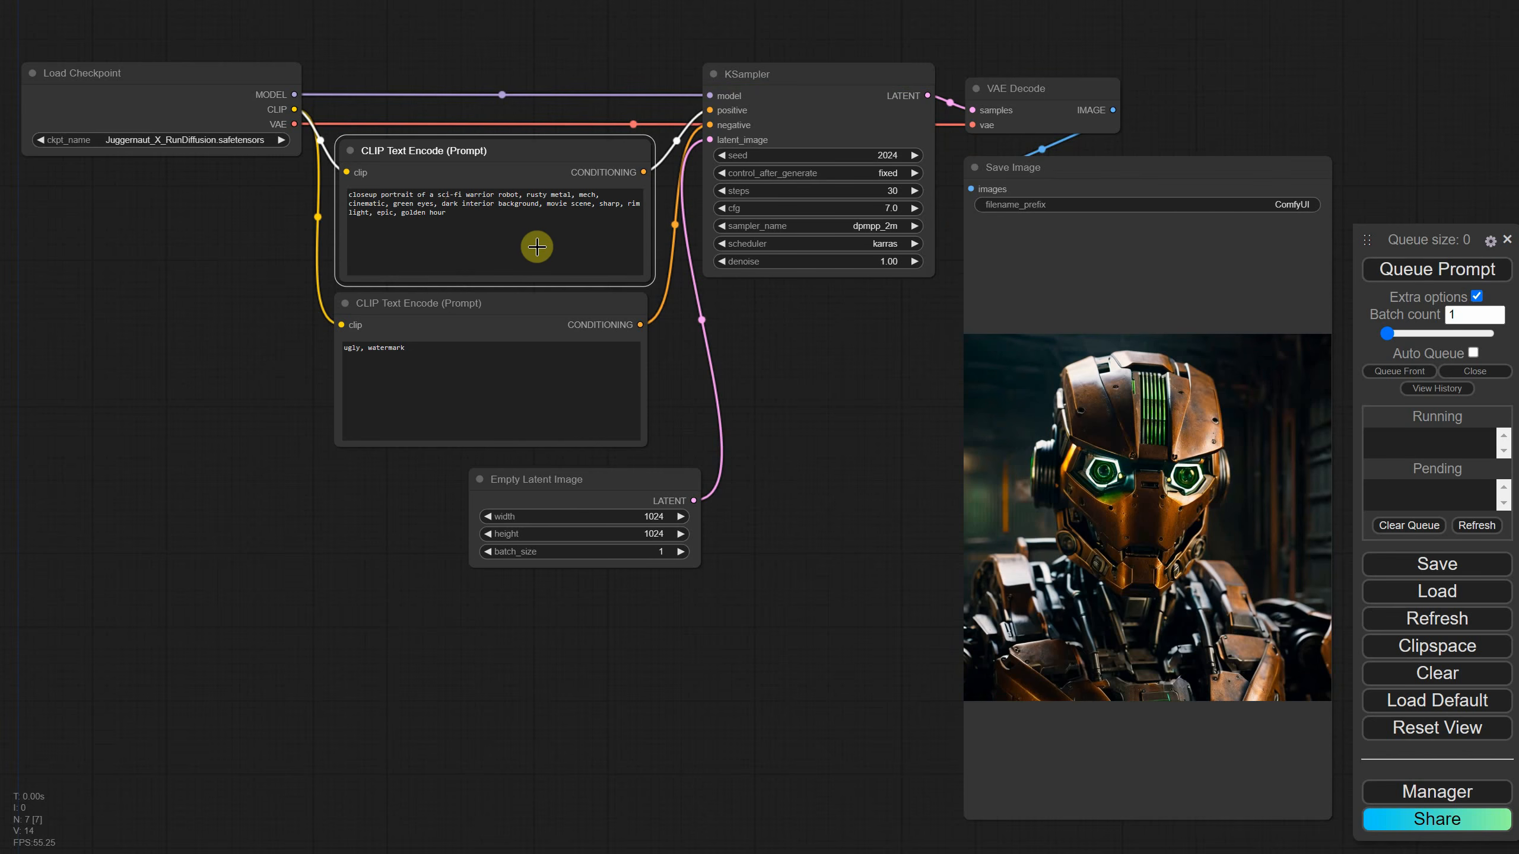
# Replace the closing phrase of the positive prompt with "midnight" and generate the image
pyautogui.moveTo(397, 214); pyautogui.dragTo(454, 213)
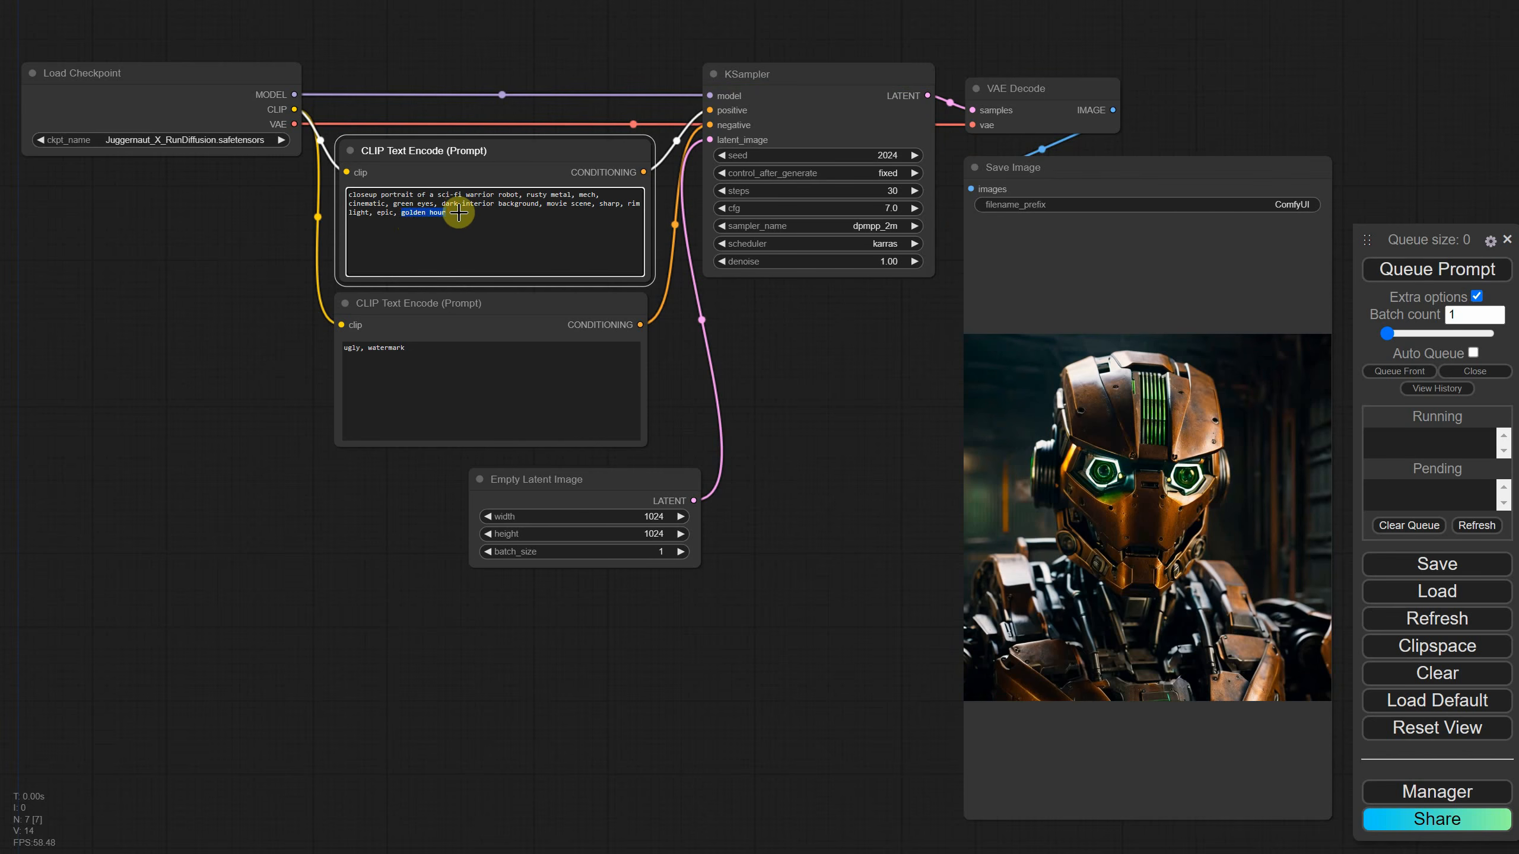
pyautogui.write('midnight')
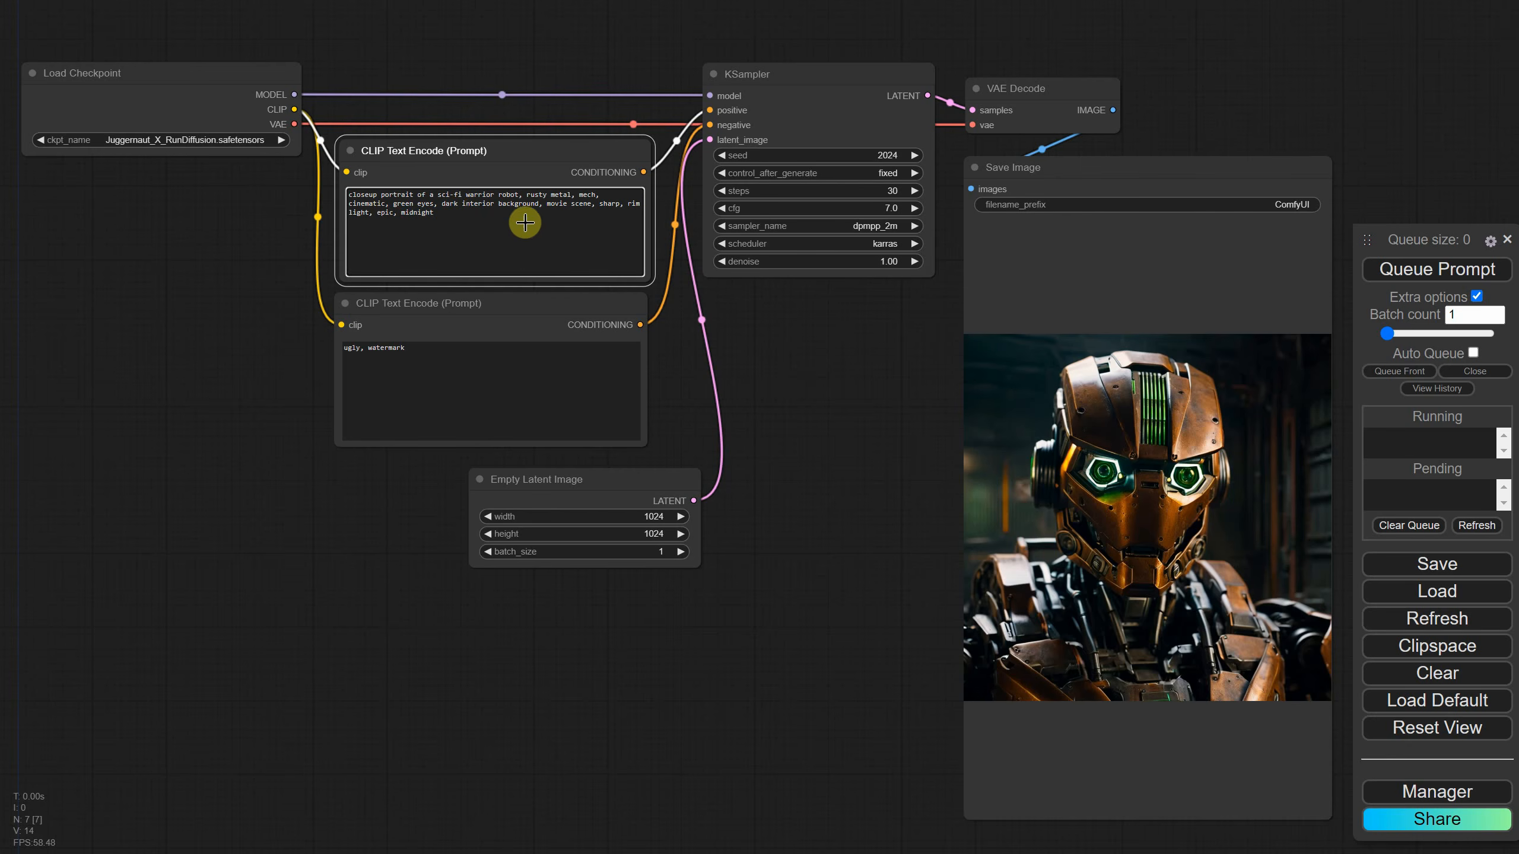
pyautogui.click(1414, 272)
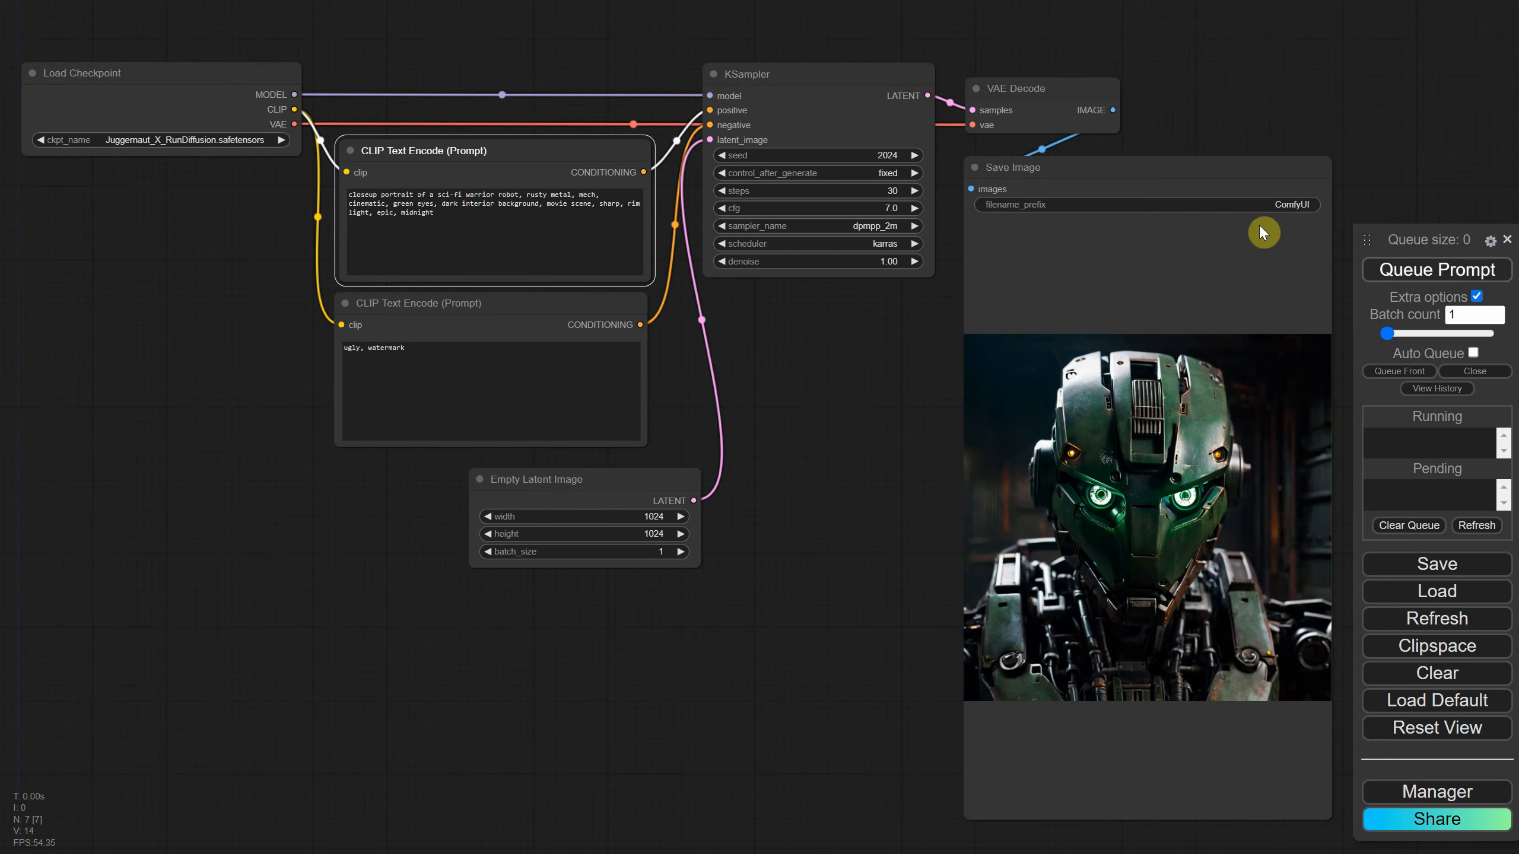
# Change the eye colour in the positive prompt to blue and generate the image
pyautogui.doubleClick(398, 204)
pyautogui.write('blue')
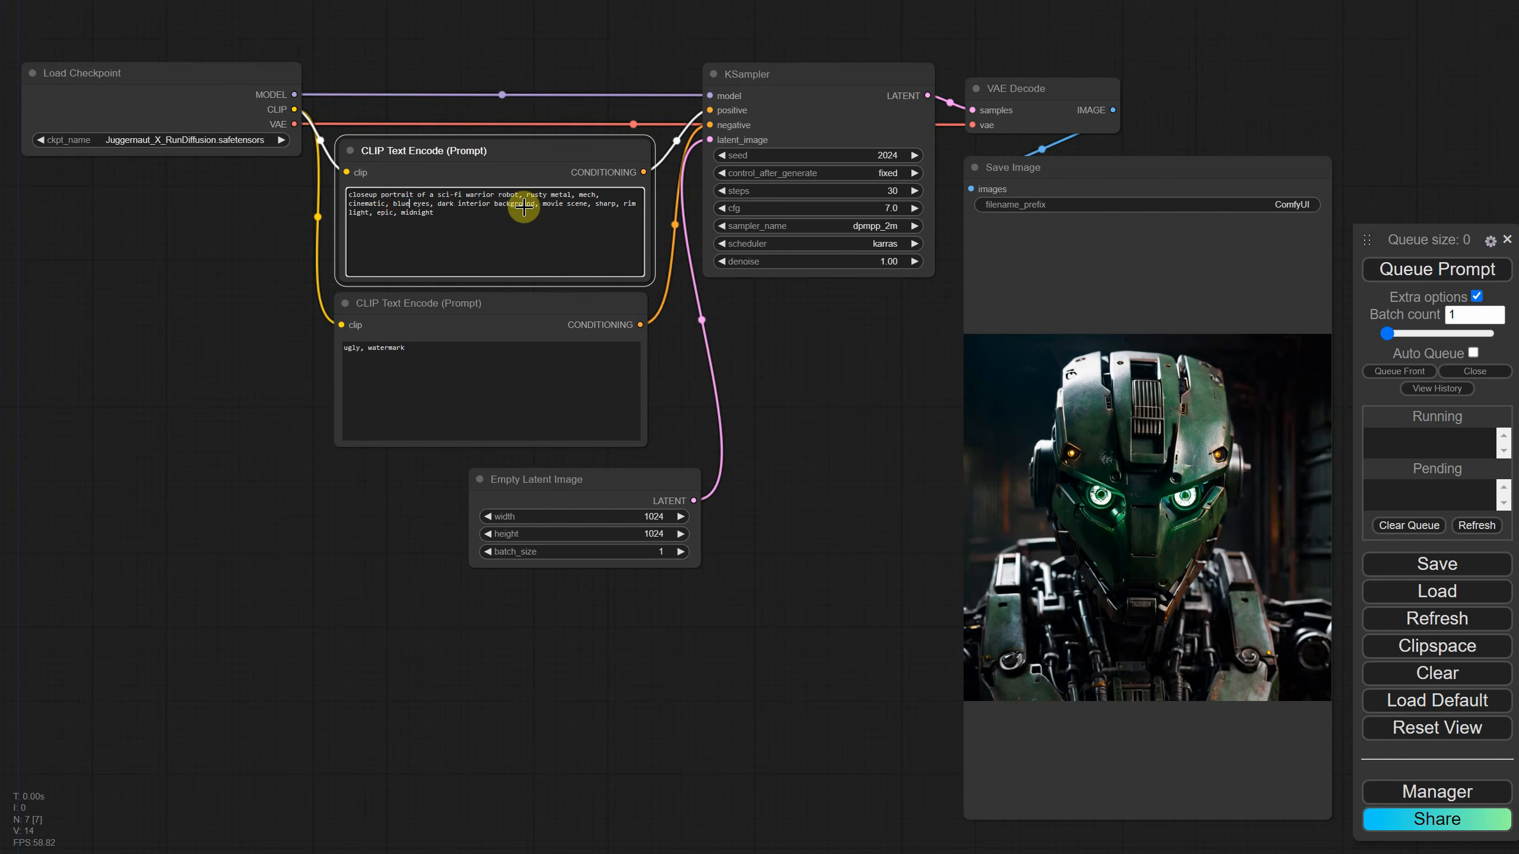
pyautogui.click(1427, 272)
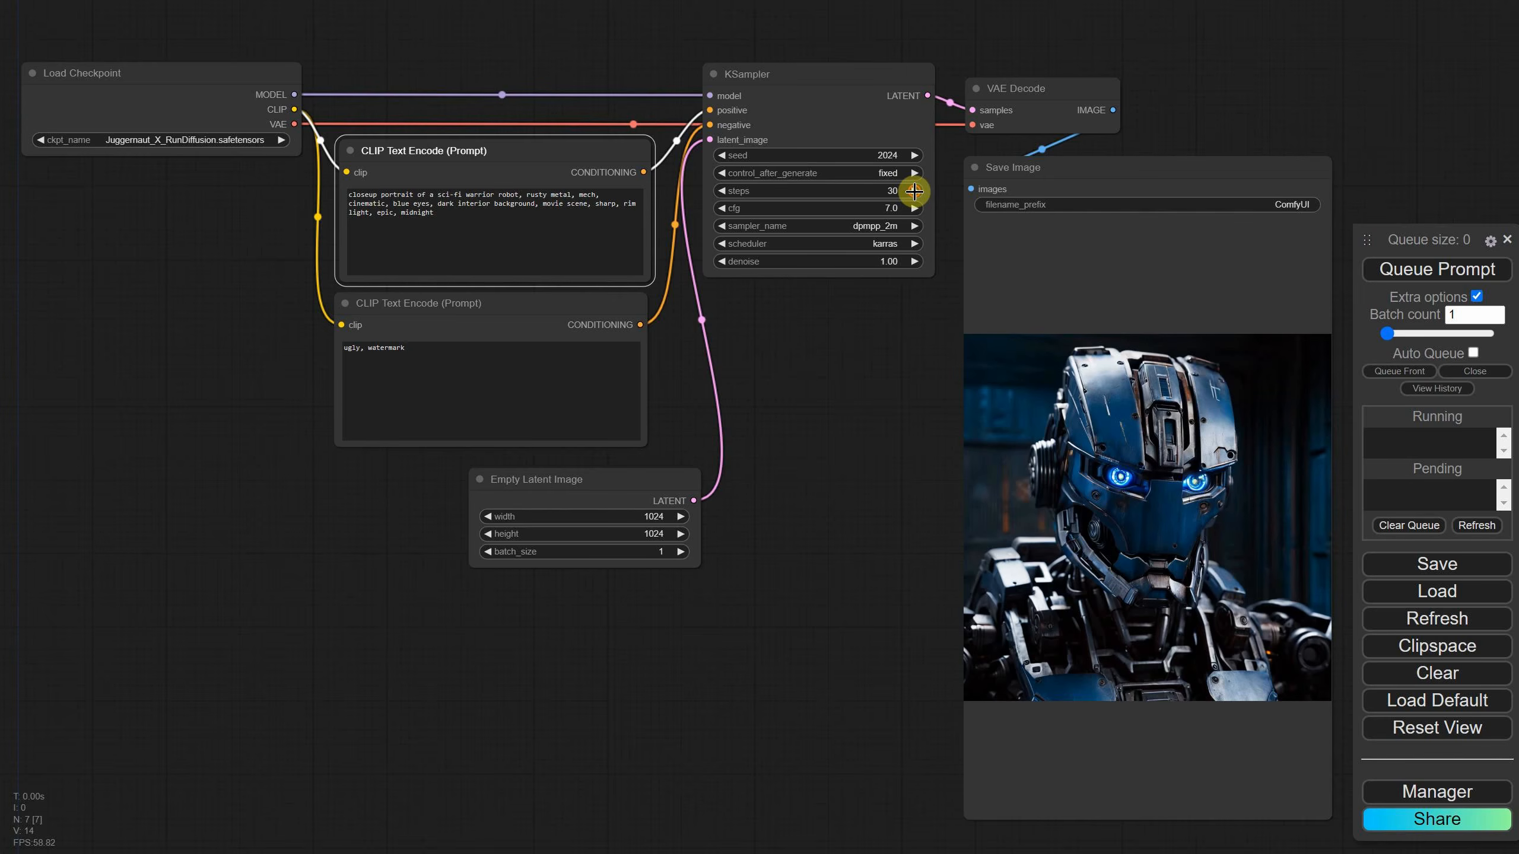
# Set the KSampler's steps to 32 and regenerate the image with the fixed seed
pyautogui.click(913, 191)
pyautogui.click(914, 192)
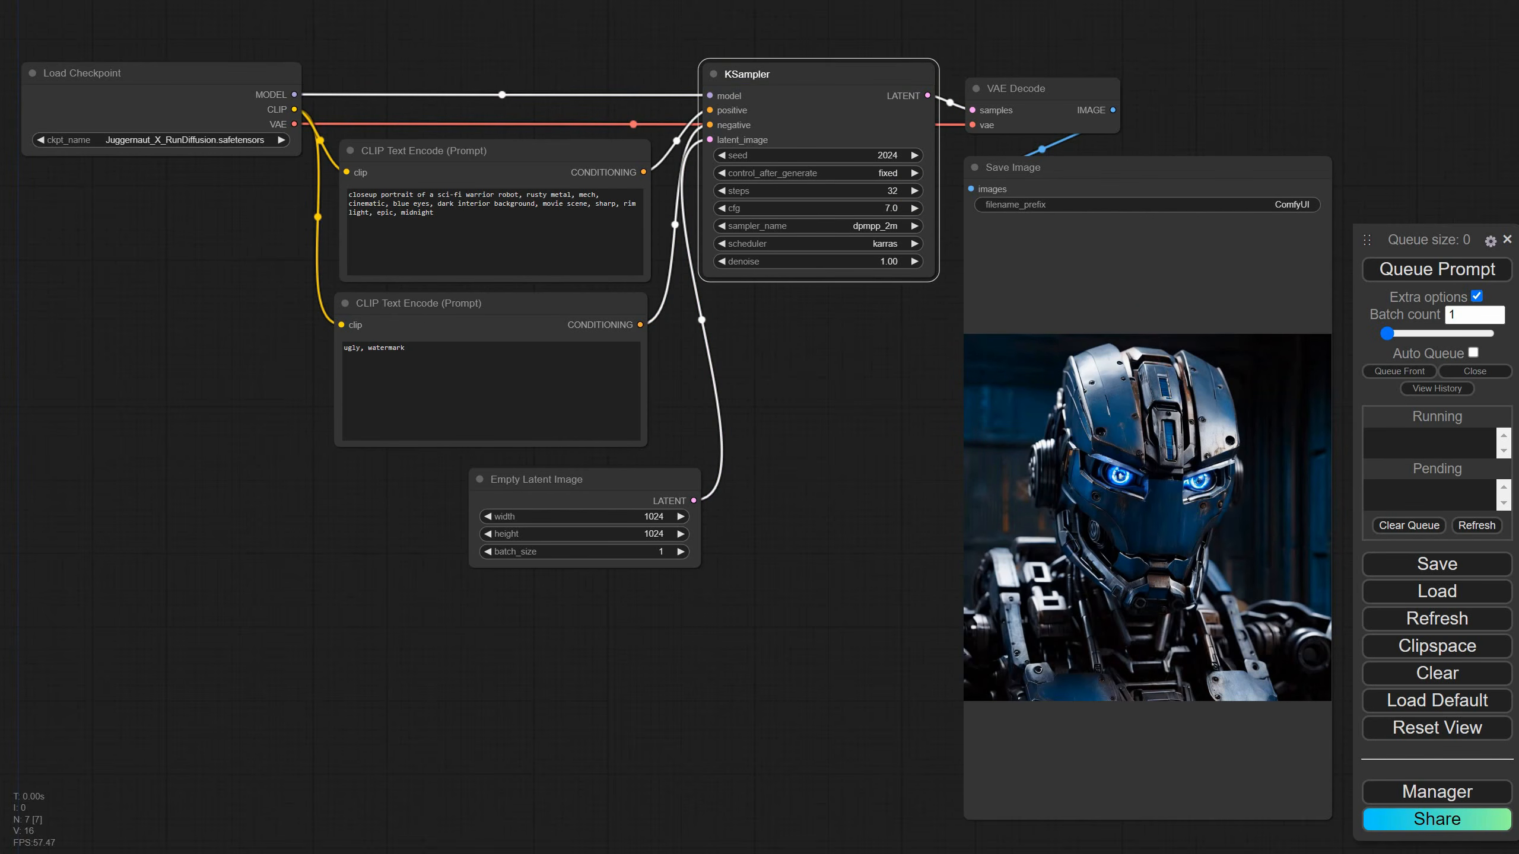
# Set the KSampler's steps to 26 and generate the image again
pyautogui.click(720, 191)
pyautogui.click(721, 191)
pyautogui.click(720, 191)
pyautogui.click(720, 191)
pyautogui.click(720, 191)
pyautogui.click(720, 192)
pyautogui.click(1455, 270)
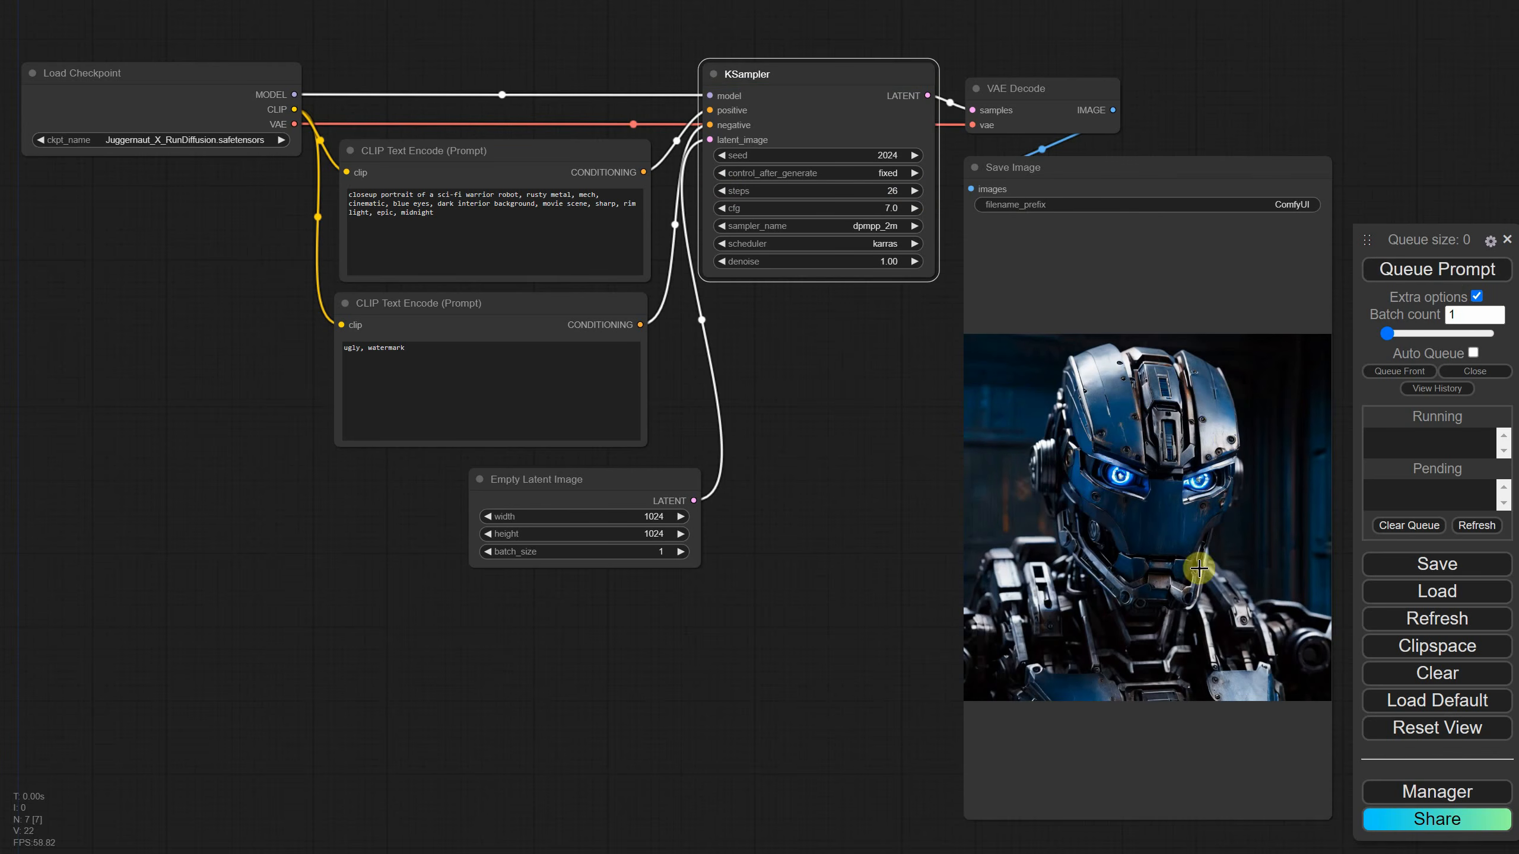
# Set the KSampler's steps to 40 and generate the image with the fixed seed
pyautogui.click(918, 191)
pyautogui.click(918, 191)
pyautogui.click(918, 191)
pyautogui.click(917, 191)
pyautogui.click(917, 191)
pyautogui.click(917, 191)
pyautogui.click(917, 191)
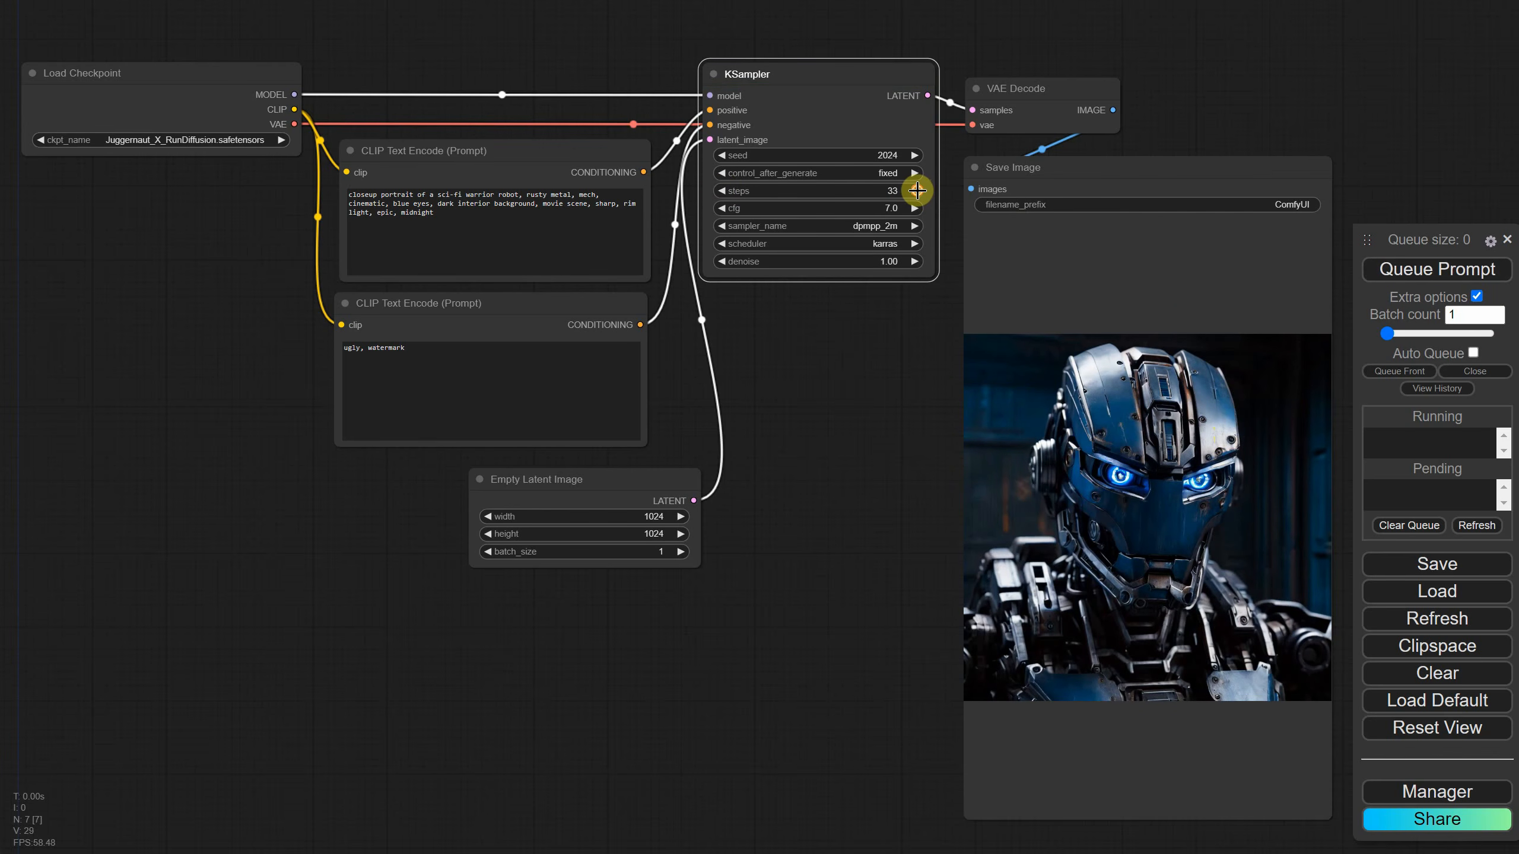
pyautogui.click(1396, 271)
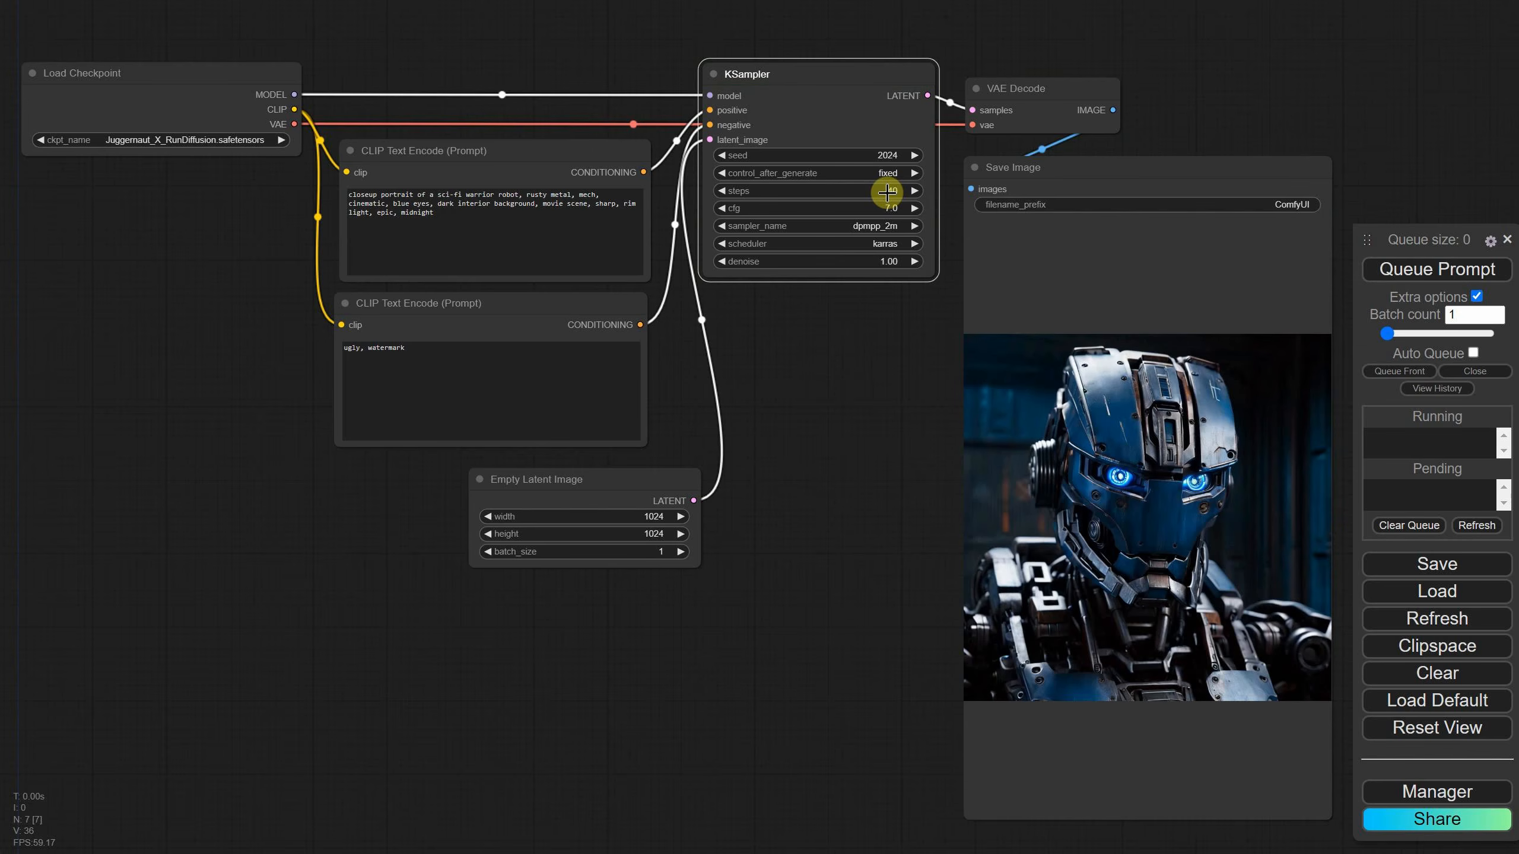
pyautogui.moveTo(887, 191); pyautogui.dragTo(722, 188)
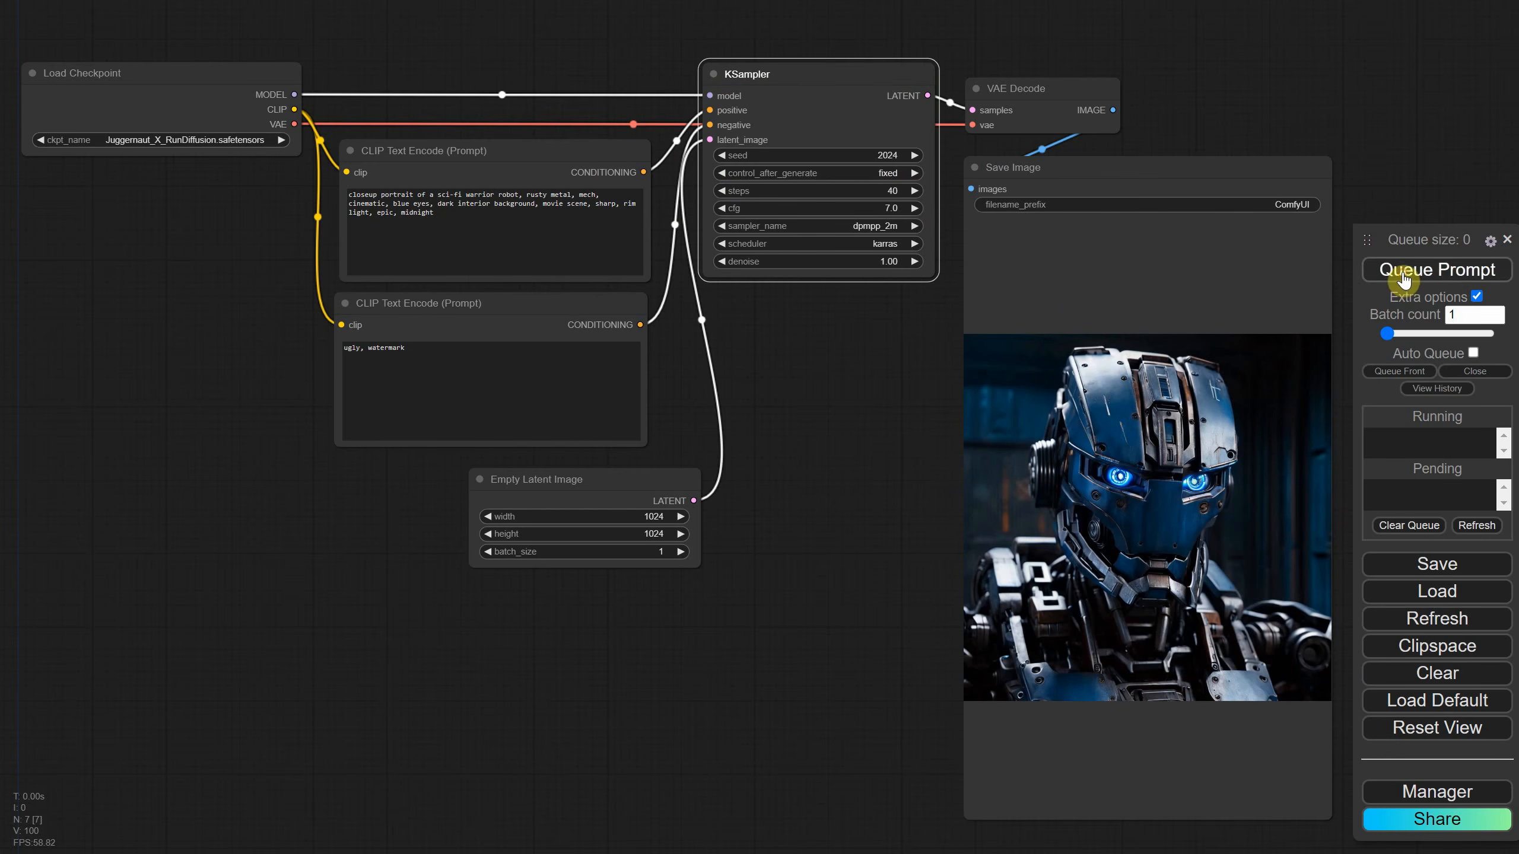
# Lower the KSampler's cfg to 6.5 and 6.0, generating an image at each value
pyautogui.click(722, 207)
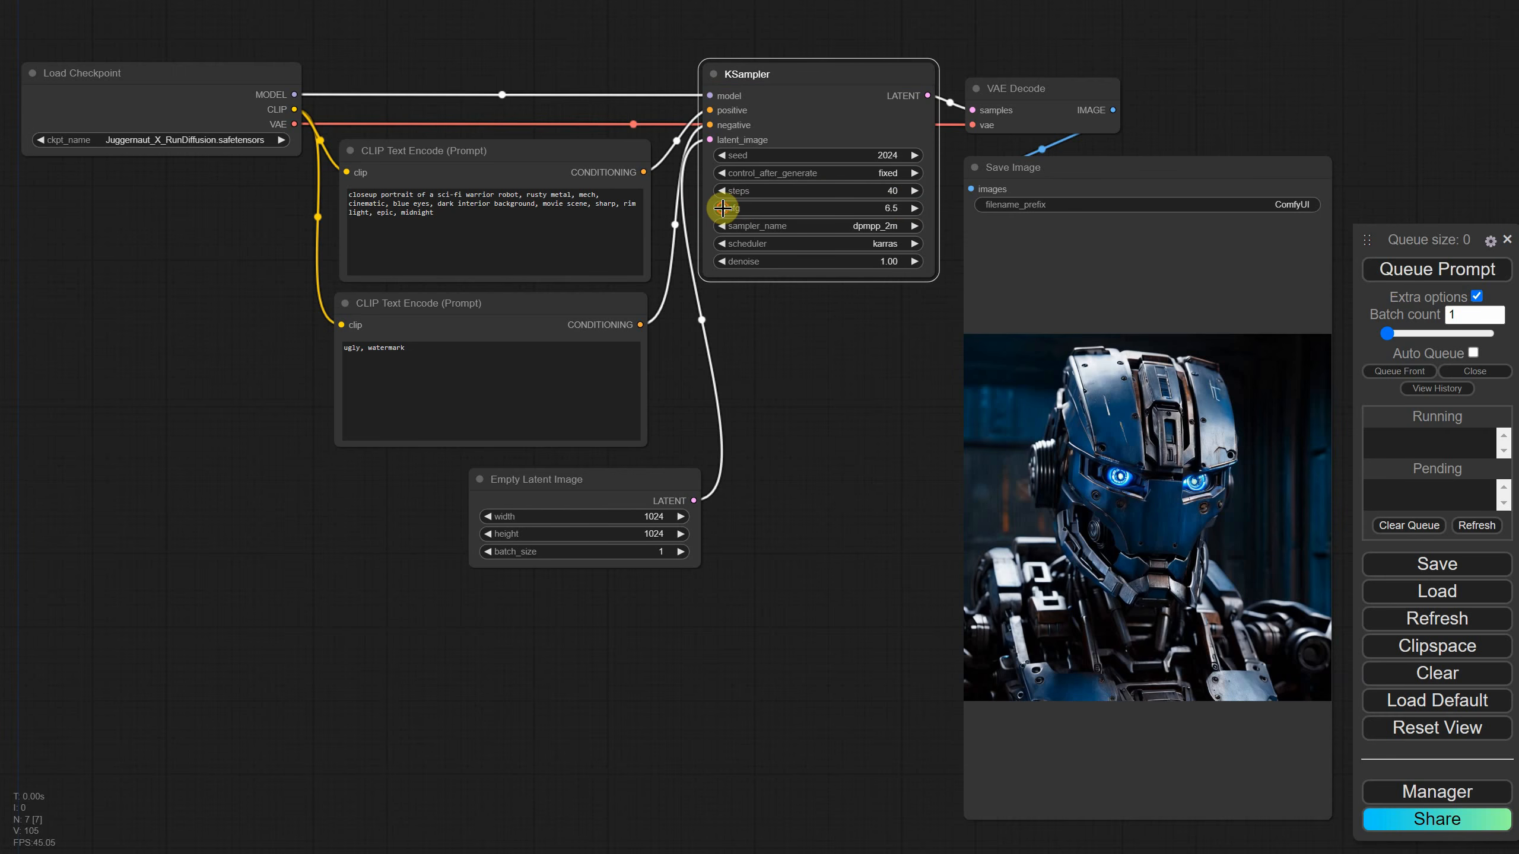
pyautogui.click(1423, 271)
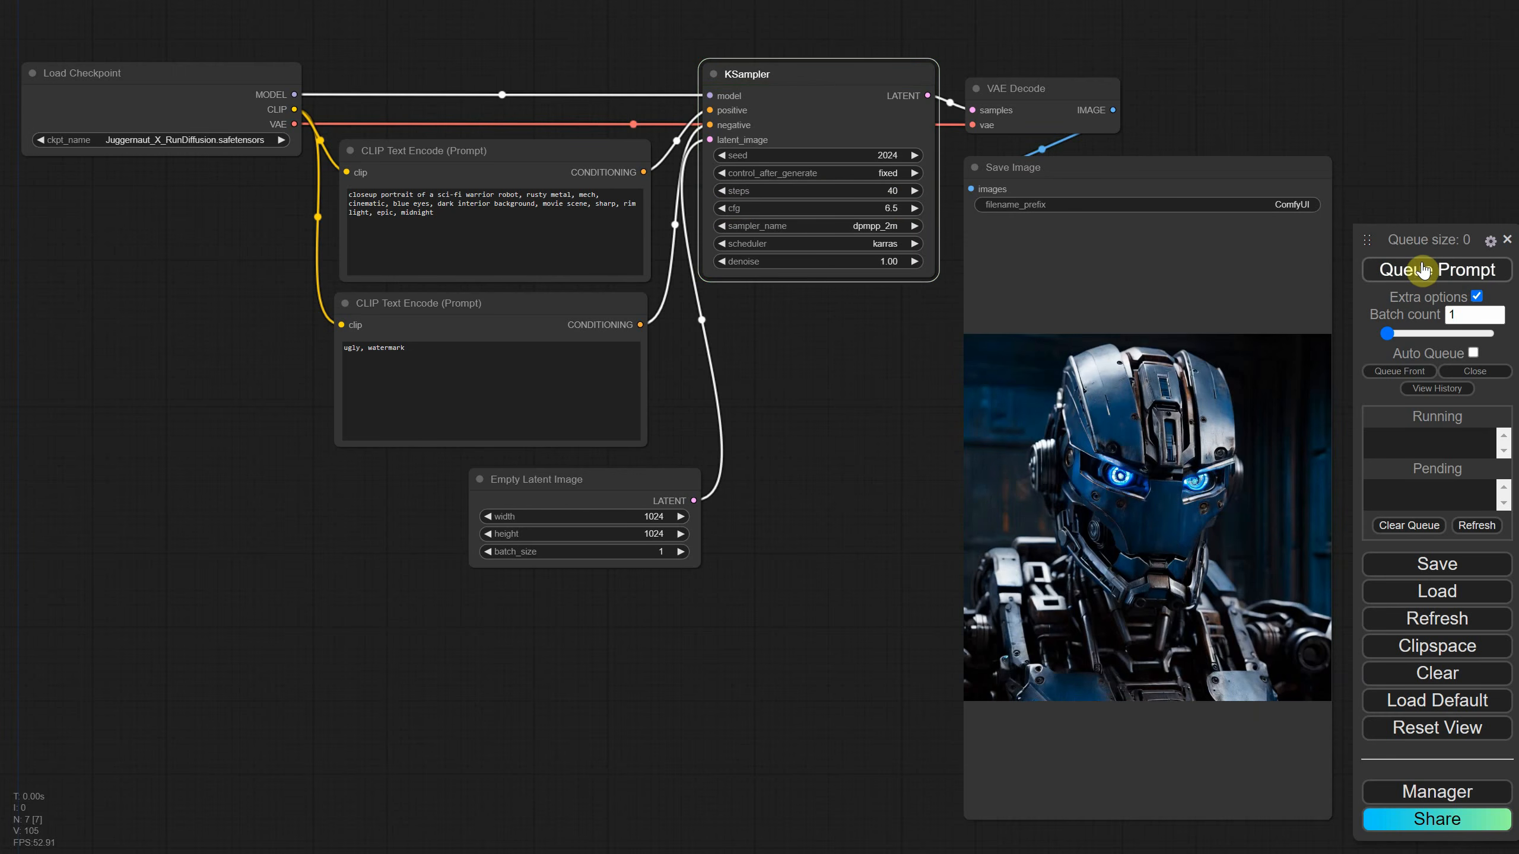
pyautogui.click(723, 208)
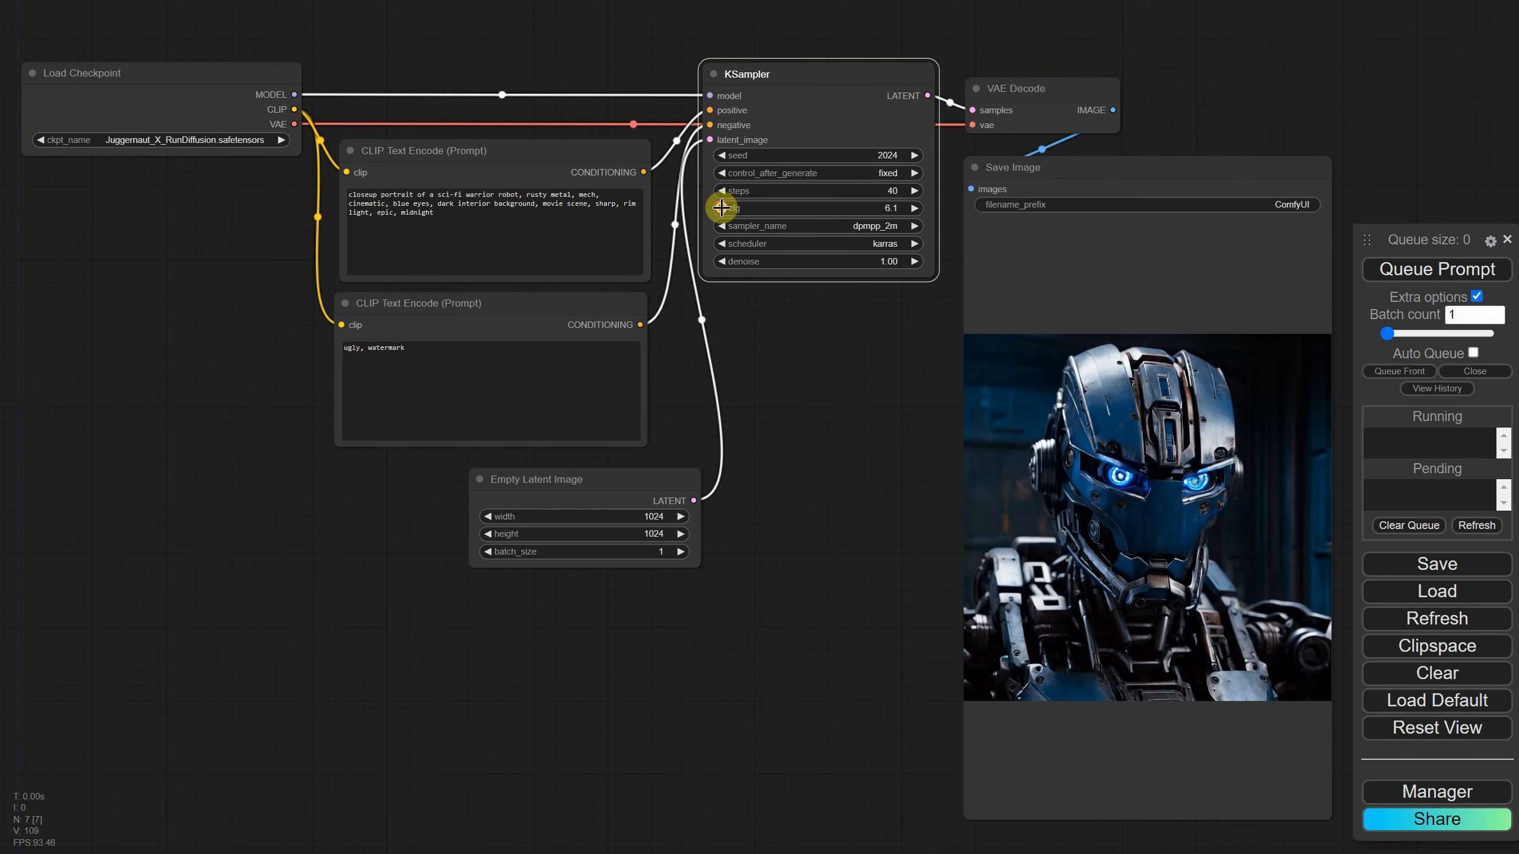
pyautogui.click(1388, 271)
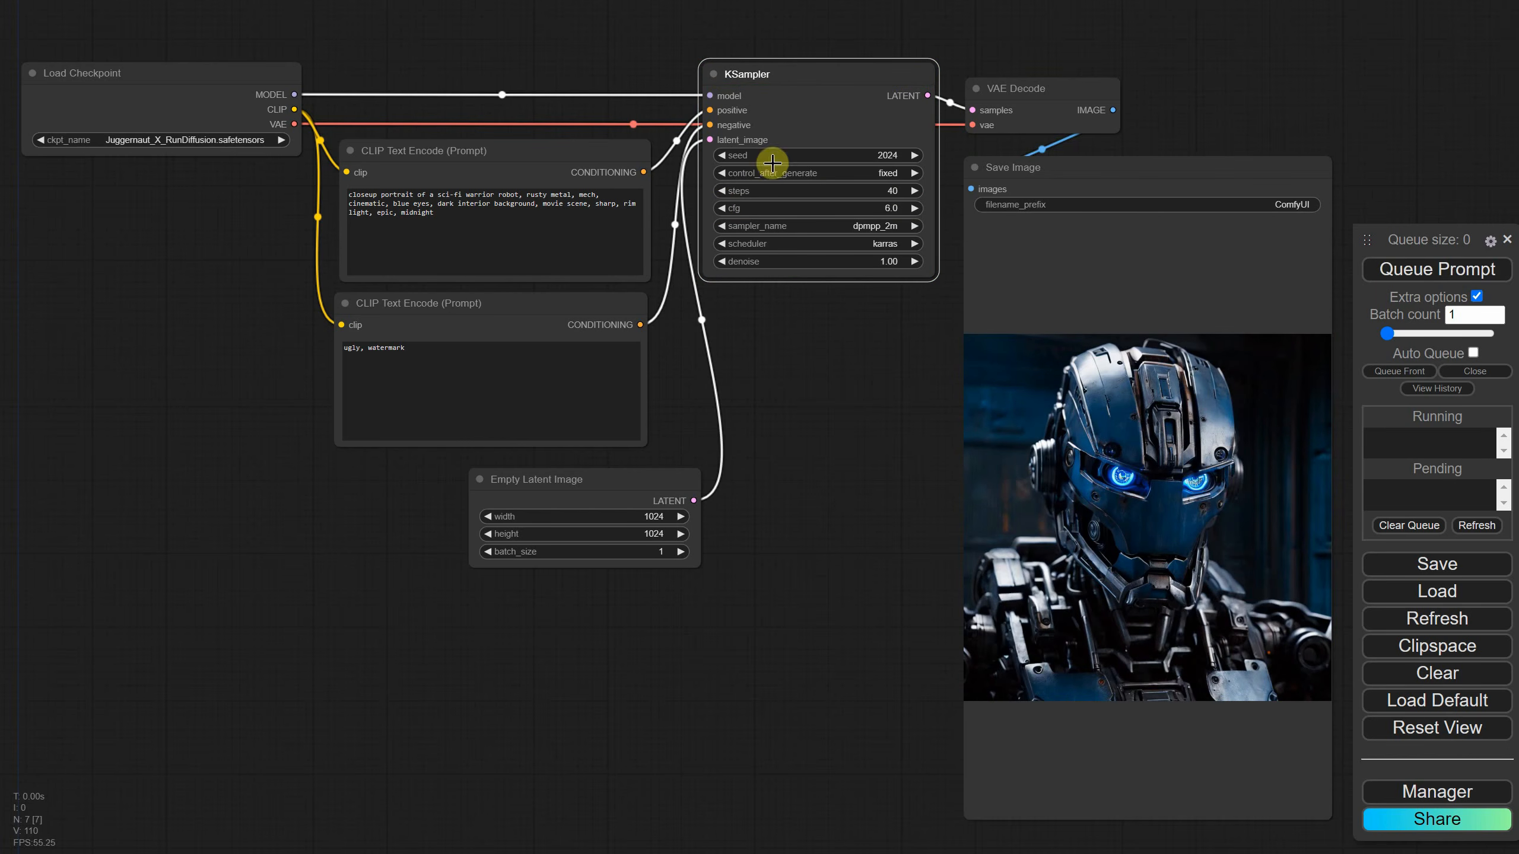
# Set the KSampler's cfg to 3 and generate the image
pyautogui.click(722, 208)
pyautogui.click(722, 208)
pyautogui.click(722, 208)
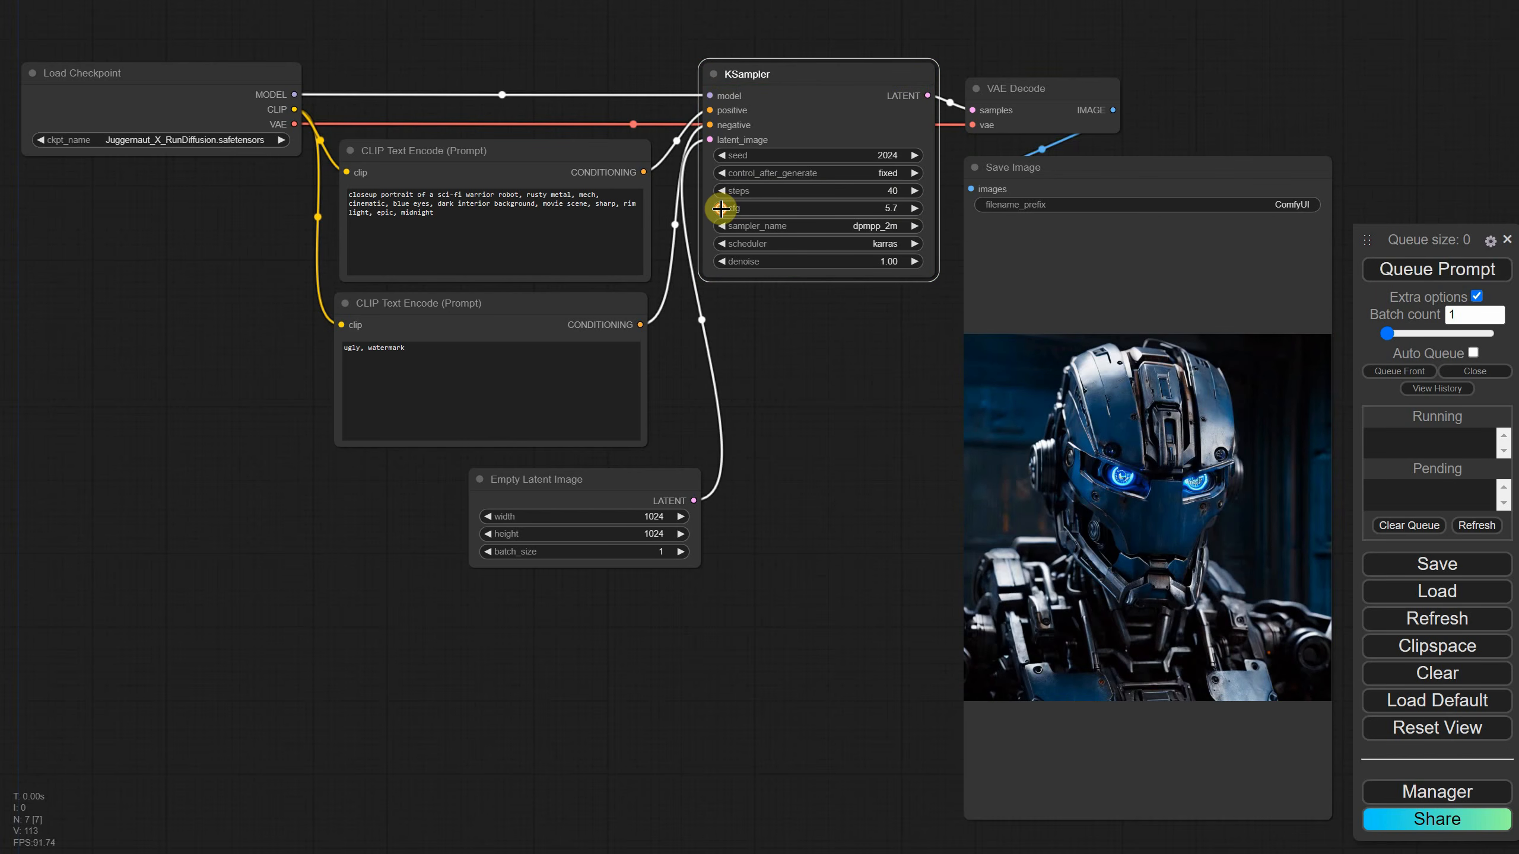
pyautogui.click(885, 210)
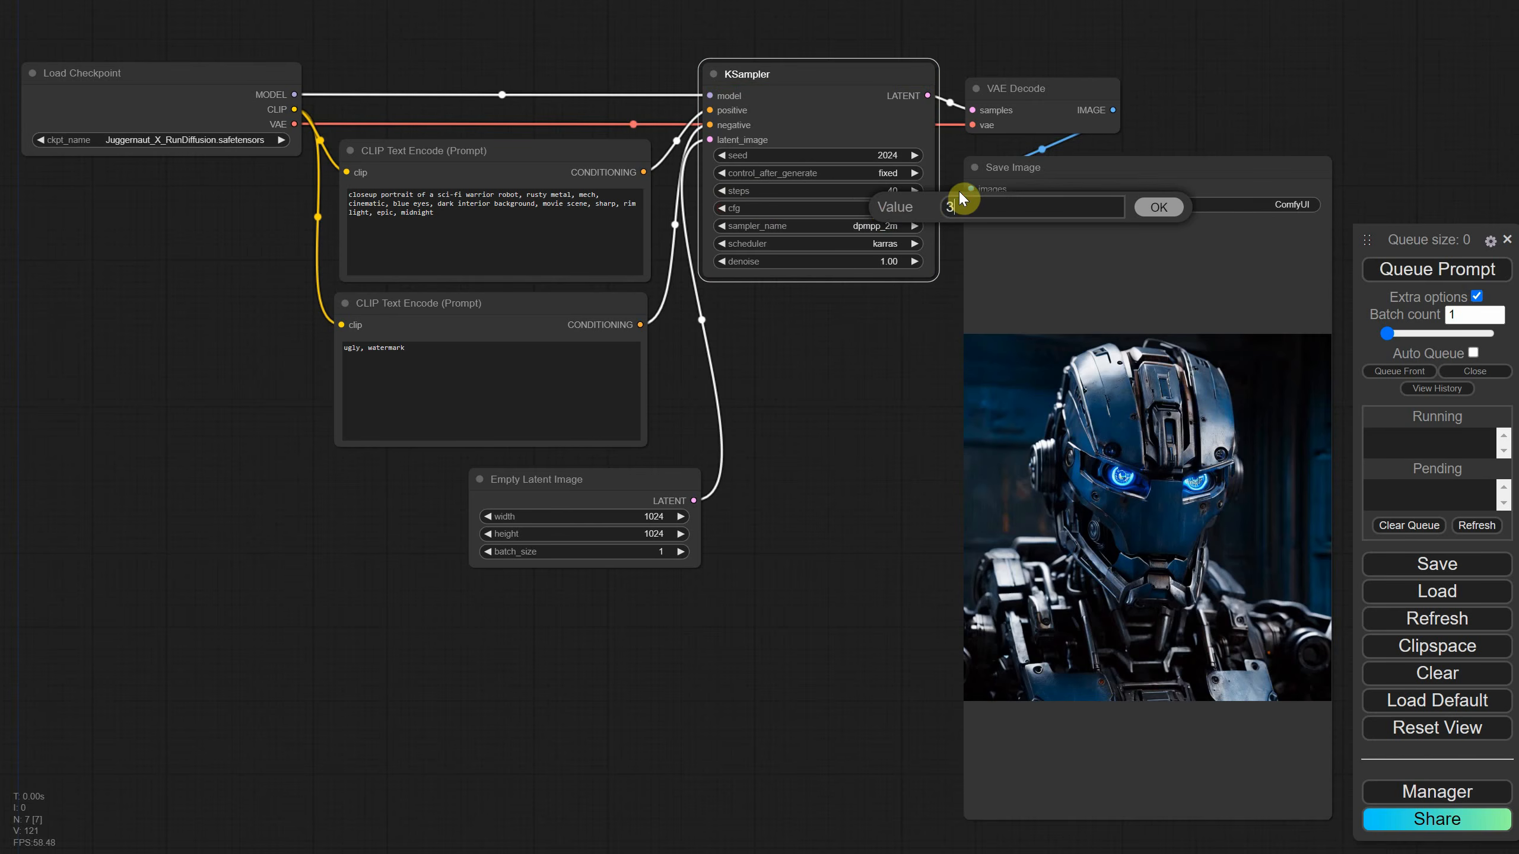
pyautogui.write('3')
pyautogui.press('Return')
pyautogui.click(1415, 274)
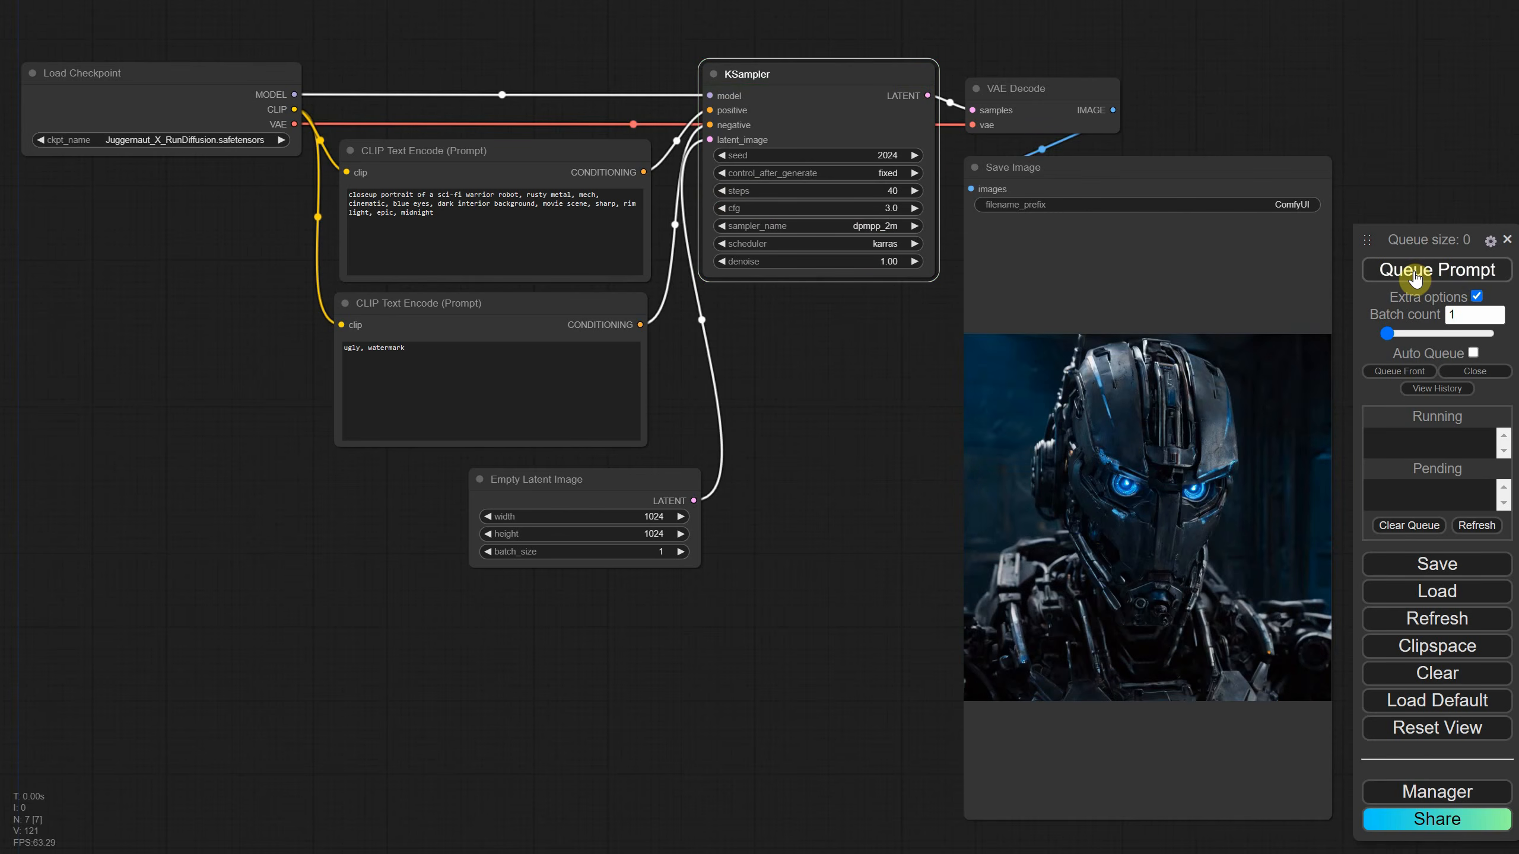
# Set the KSampler's cfg to 1 and generate the image
pyautogui.click(900, 207)
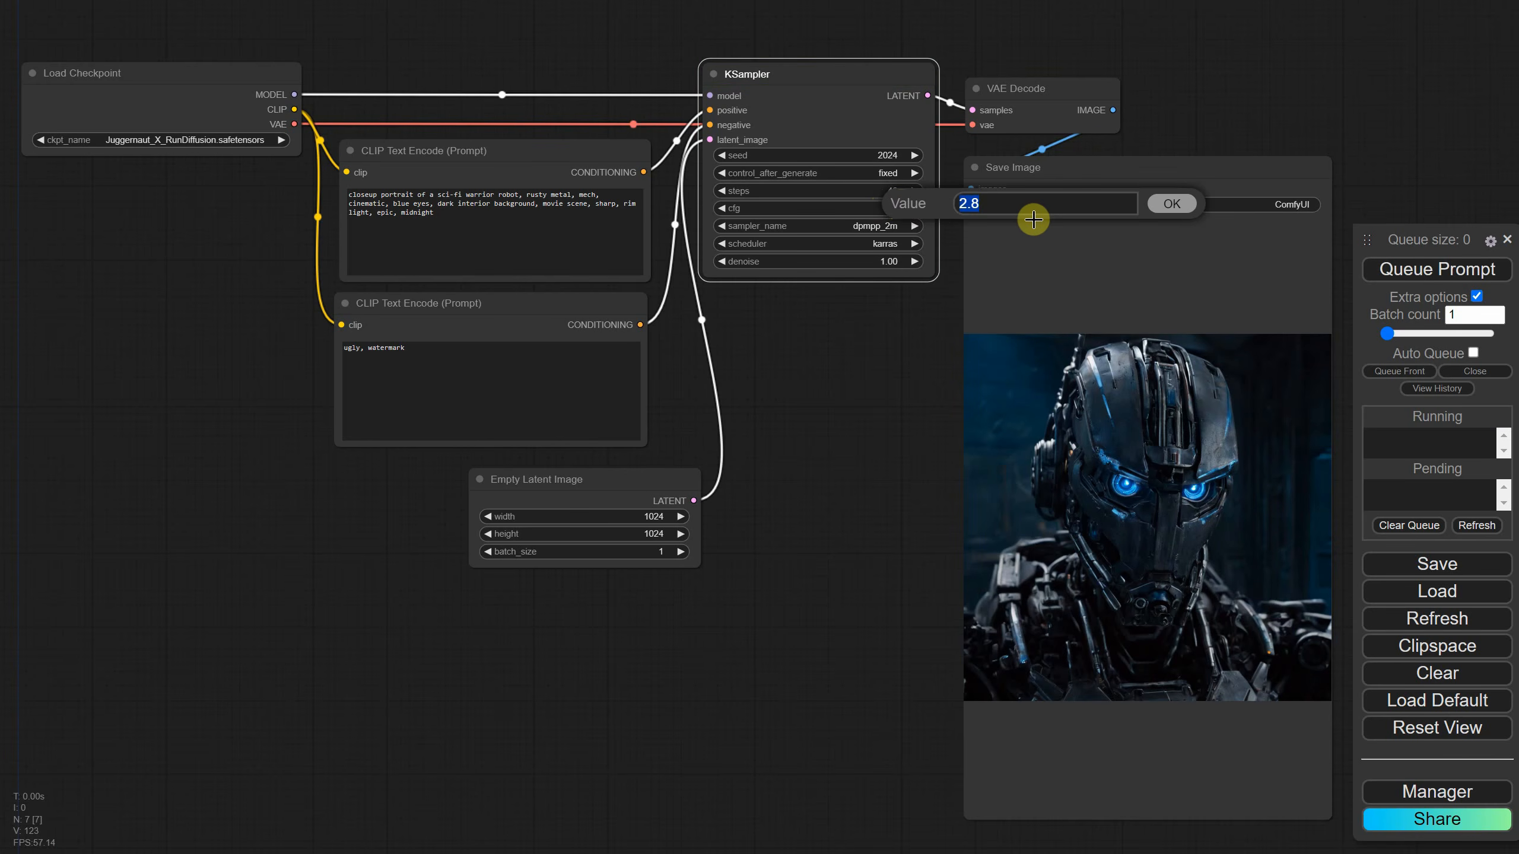
pyautogui.write('1')
pyautogui.press('Return')
pyautogui.click(1385, 267)
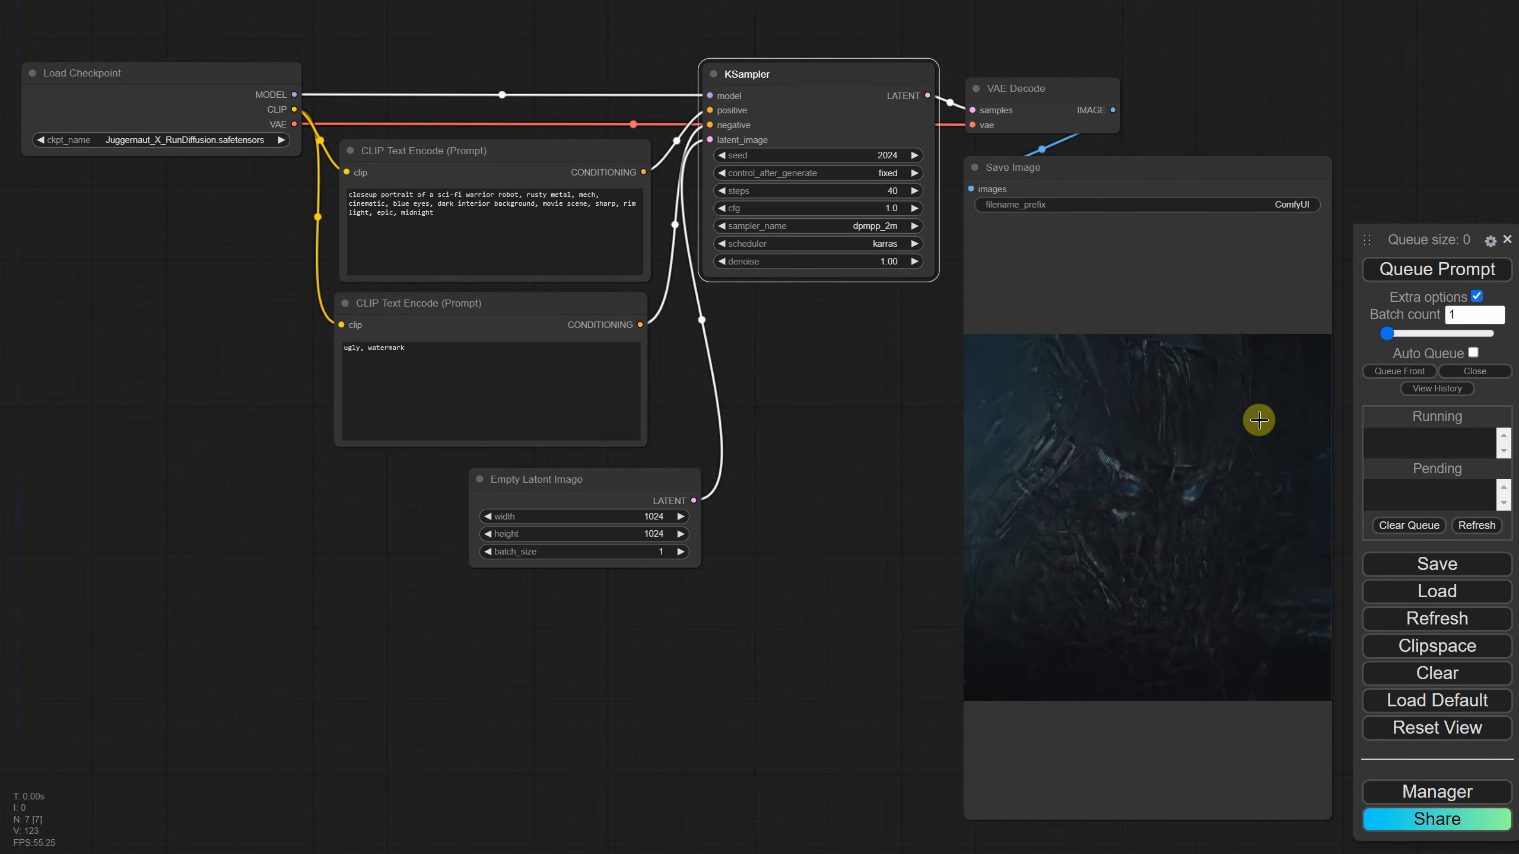
# Set the KSampler's cfg to 10 and generate the image
pyautogui.click(892, 207)
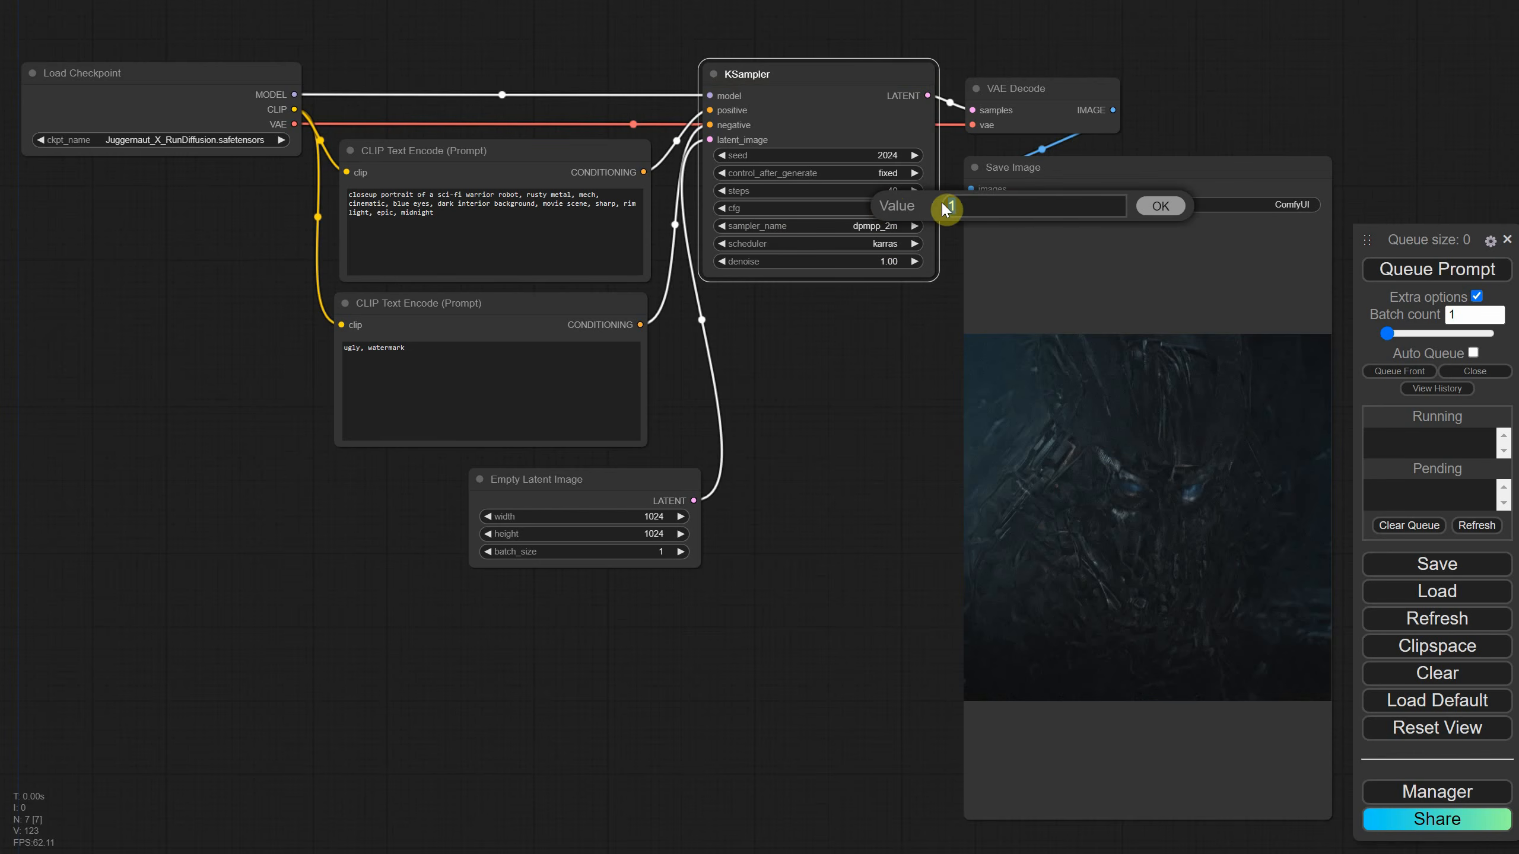
pyautogui.moveTo(944, 207); pyautogui.dragTo(1008, 206)
pyautogui.write('10')
pyautogui.press('Return')
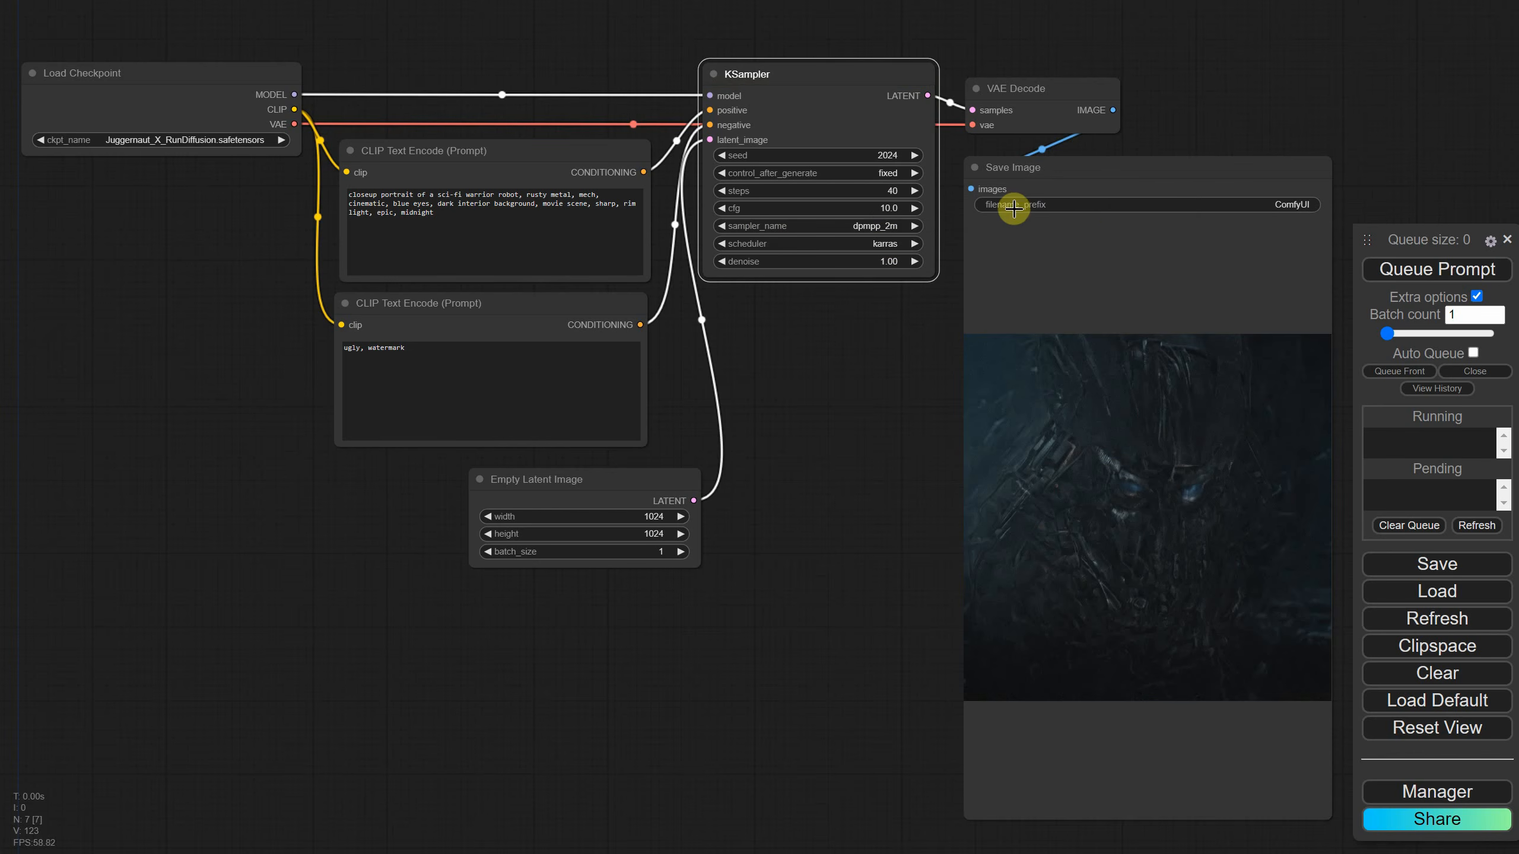
pyautogui.click(1416, 276)
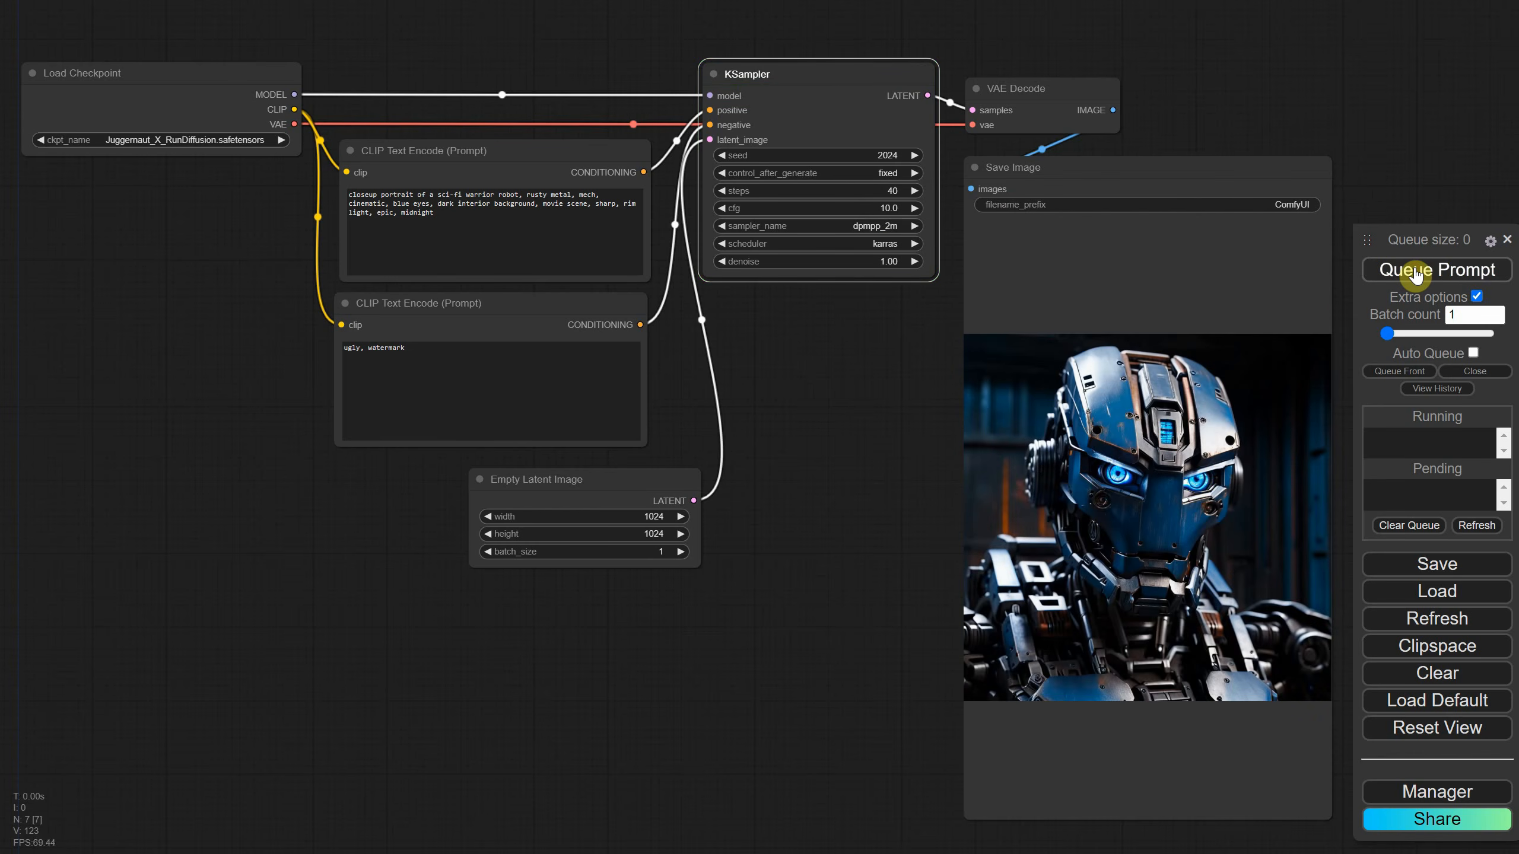
# Set the KSampler's cfg to 15 and generate the image
pyautogui.click(881, 203)
pyautogui.write('15')
pyautogui.press('Return')
pyautogui.click(1402, 269)
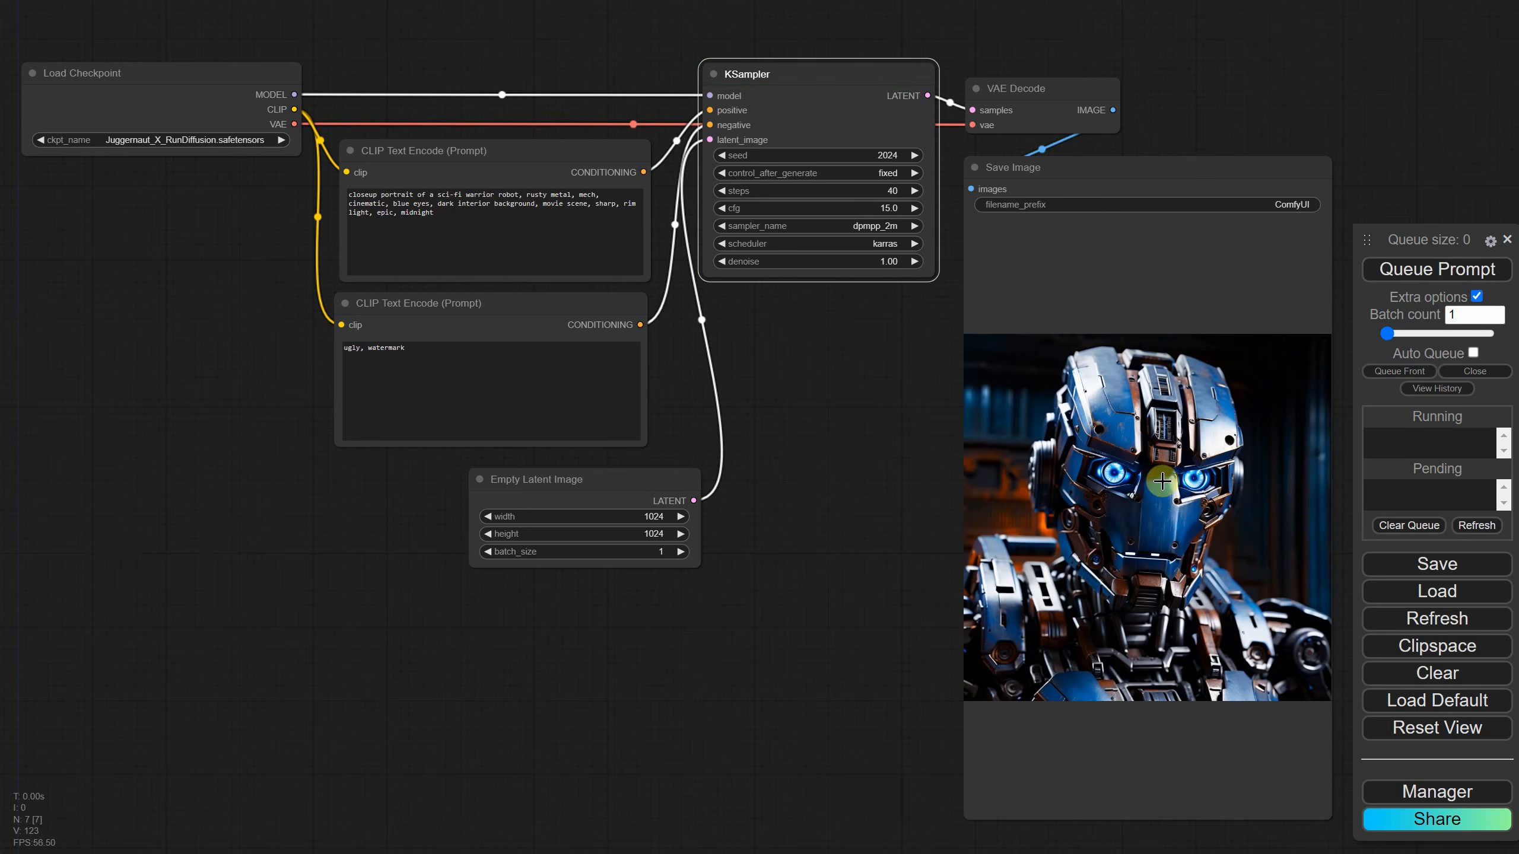
# Set the KSampler's cfg to 30 and generate the image
pyautogui.click(886, 208)
pyautogui.write('30')
pyautogui.press('Return')
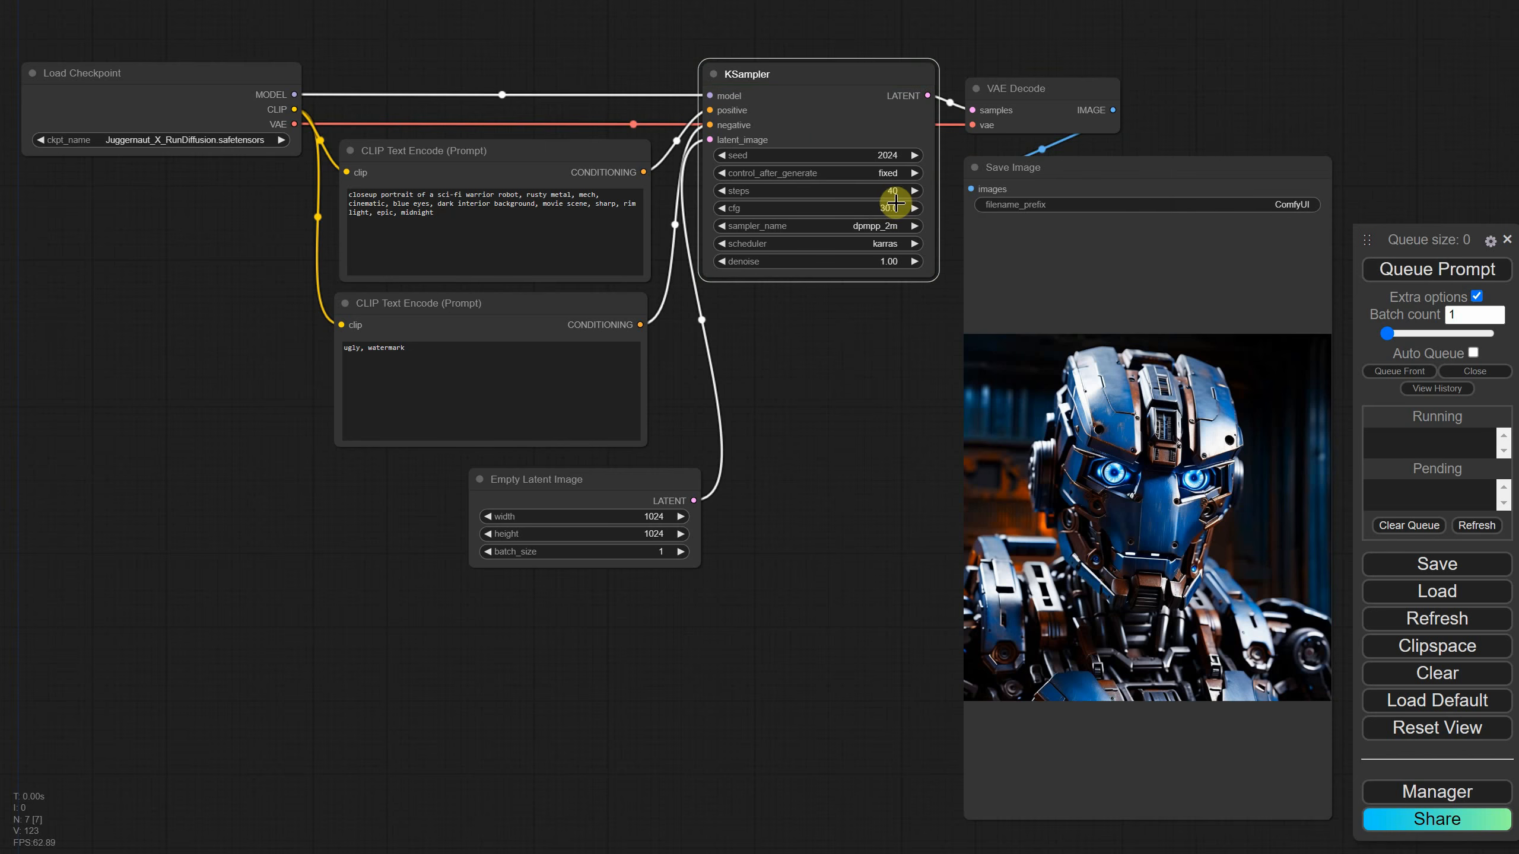
pyautogui.click(1434, 270)
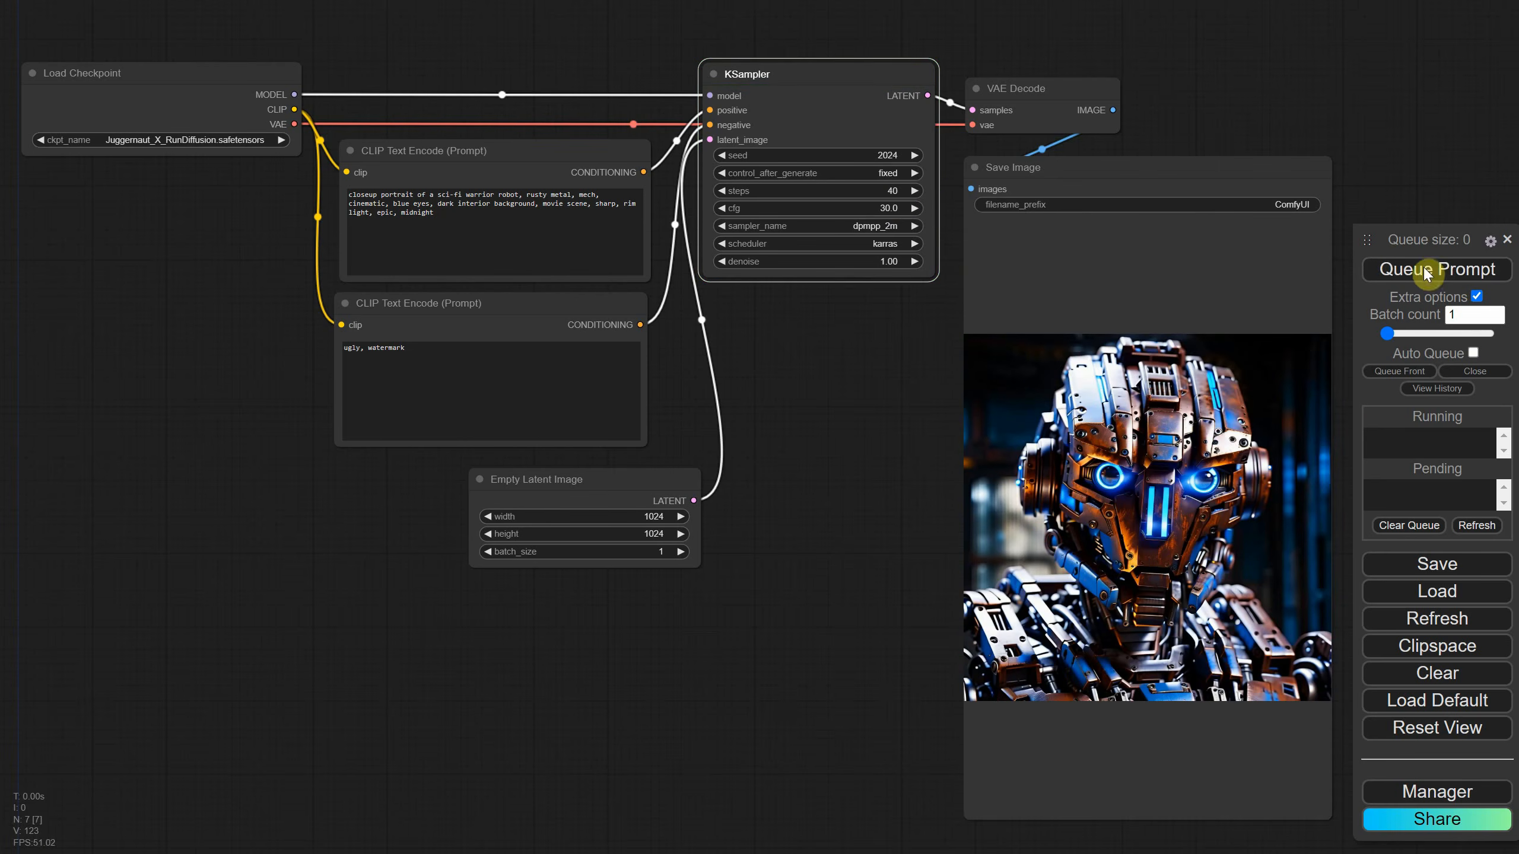
# Set the KSampler's cfg to 50 and generate the image
pyautogui.click(891, 207)
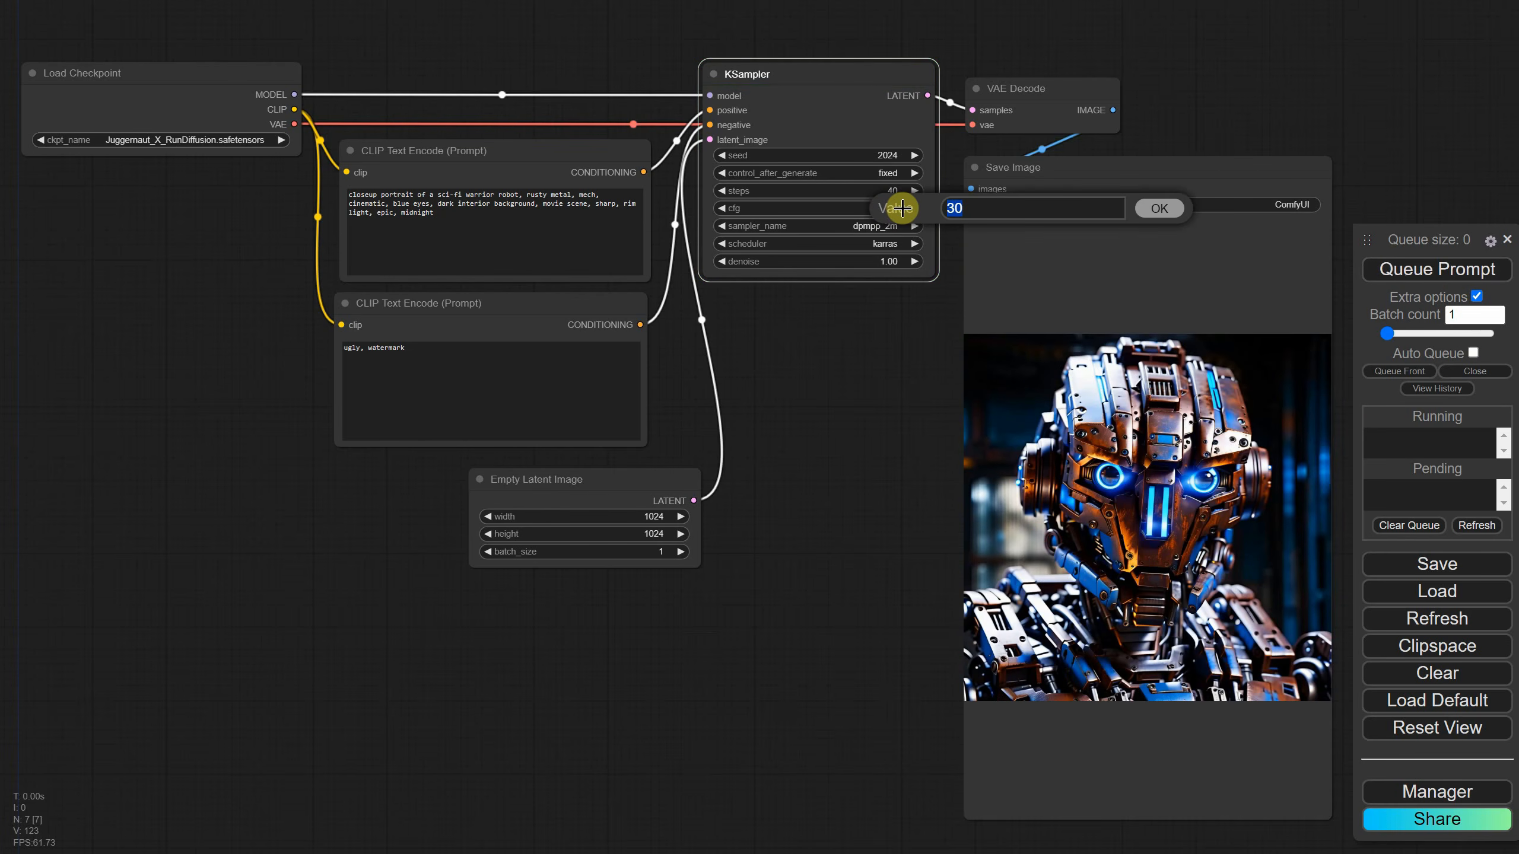
pyautogui.write('50')
pyautogui.press('Return')
pyautogui.click(1456, 273)
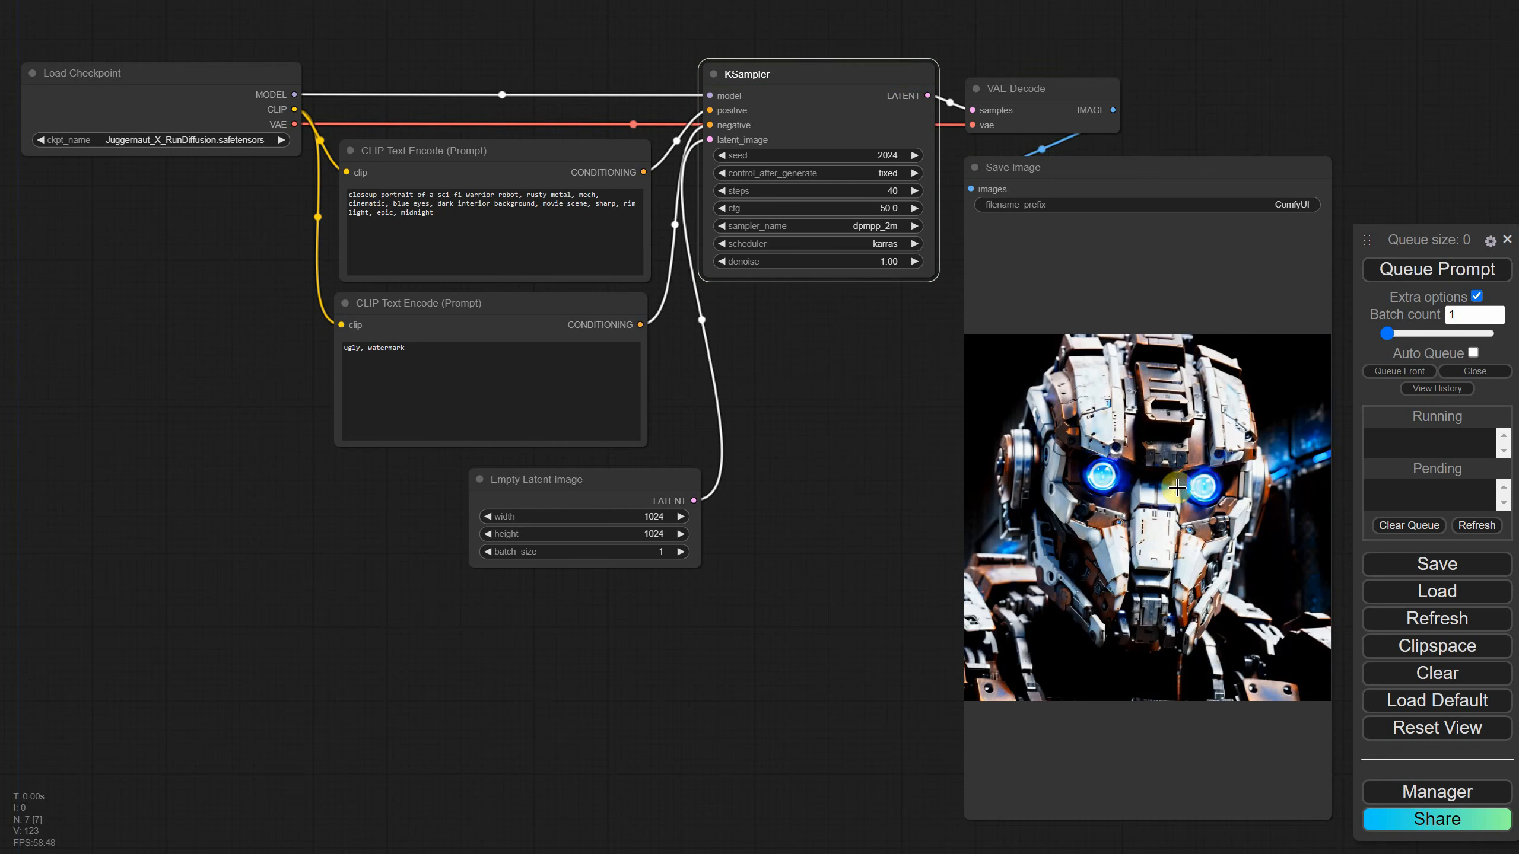
# Set the KSampler's cfg to 7 and generate the image
pyautogui.click(888, 207)
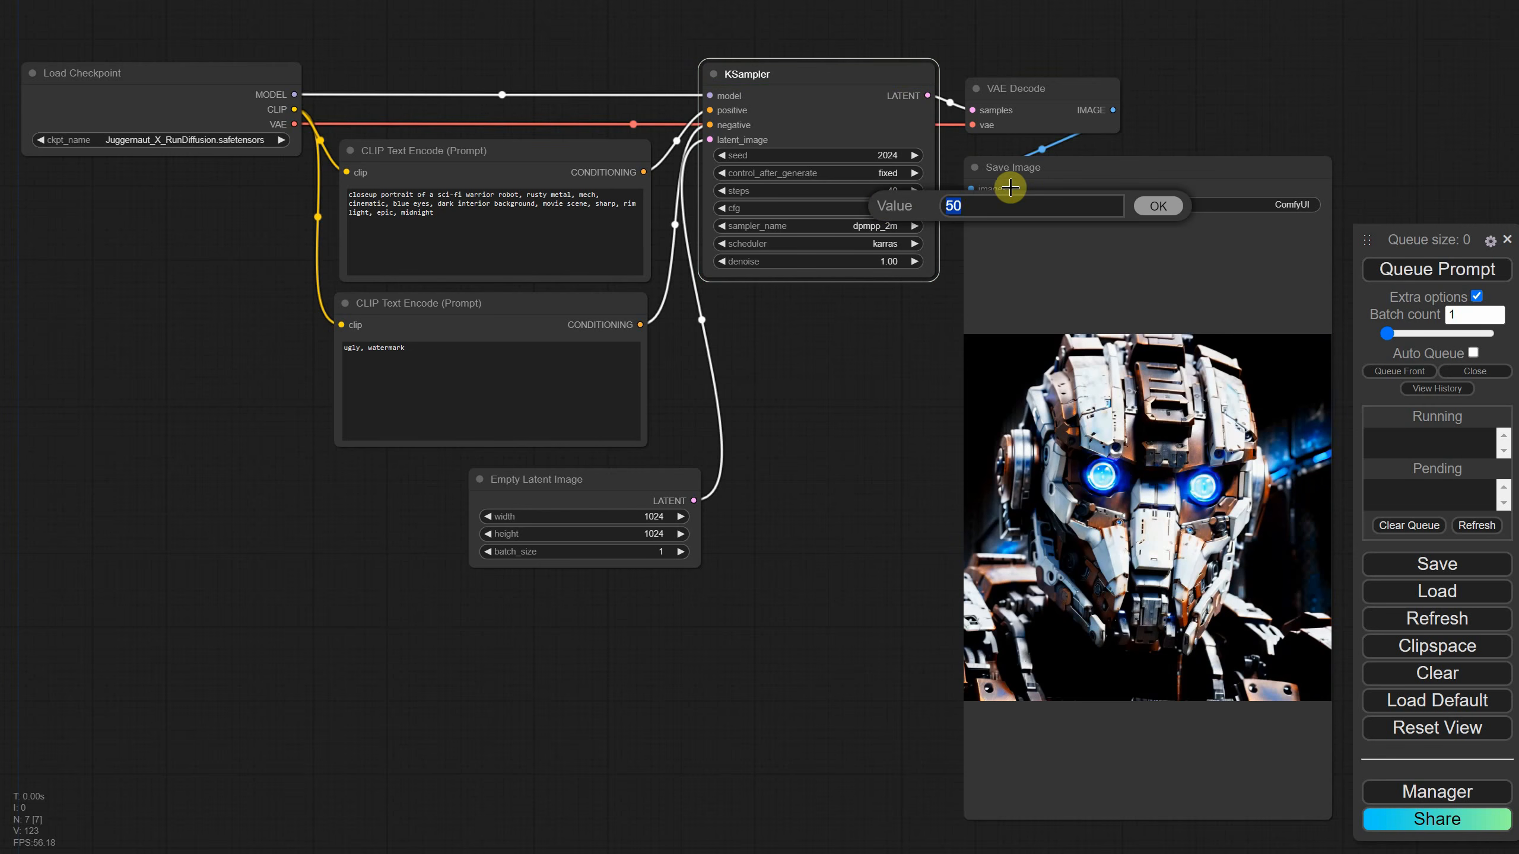
pyautogui.write('7')
pyautogui.press('Return')
pyautogui.click(1405, 275)
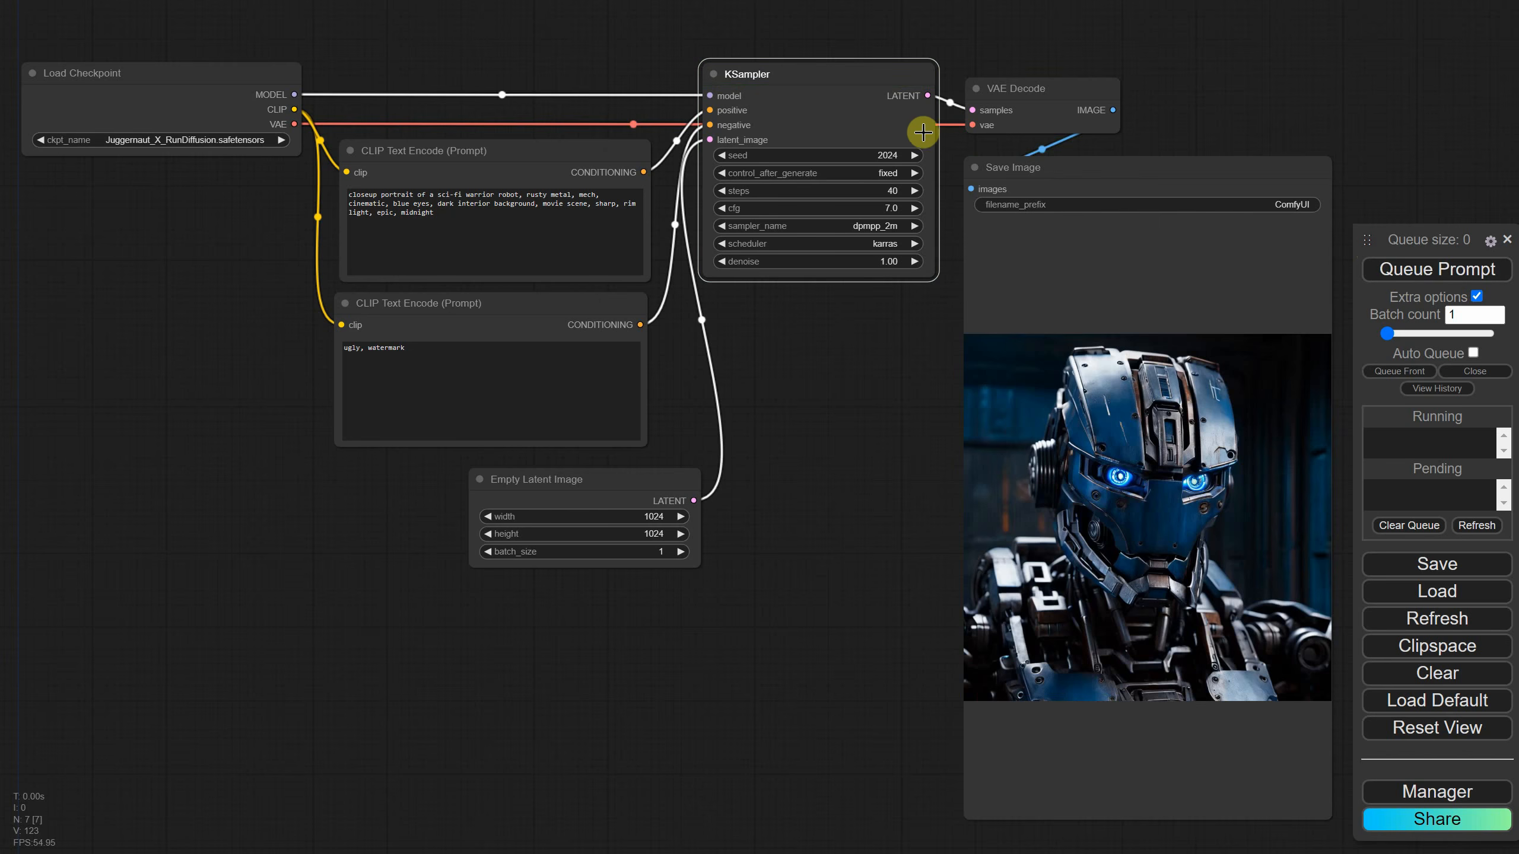
# Convert the KSampler's cfg widget to an input
pyautogui.rightClick(757, 200)
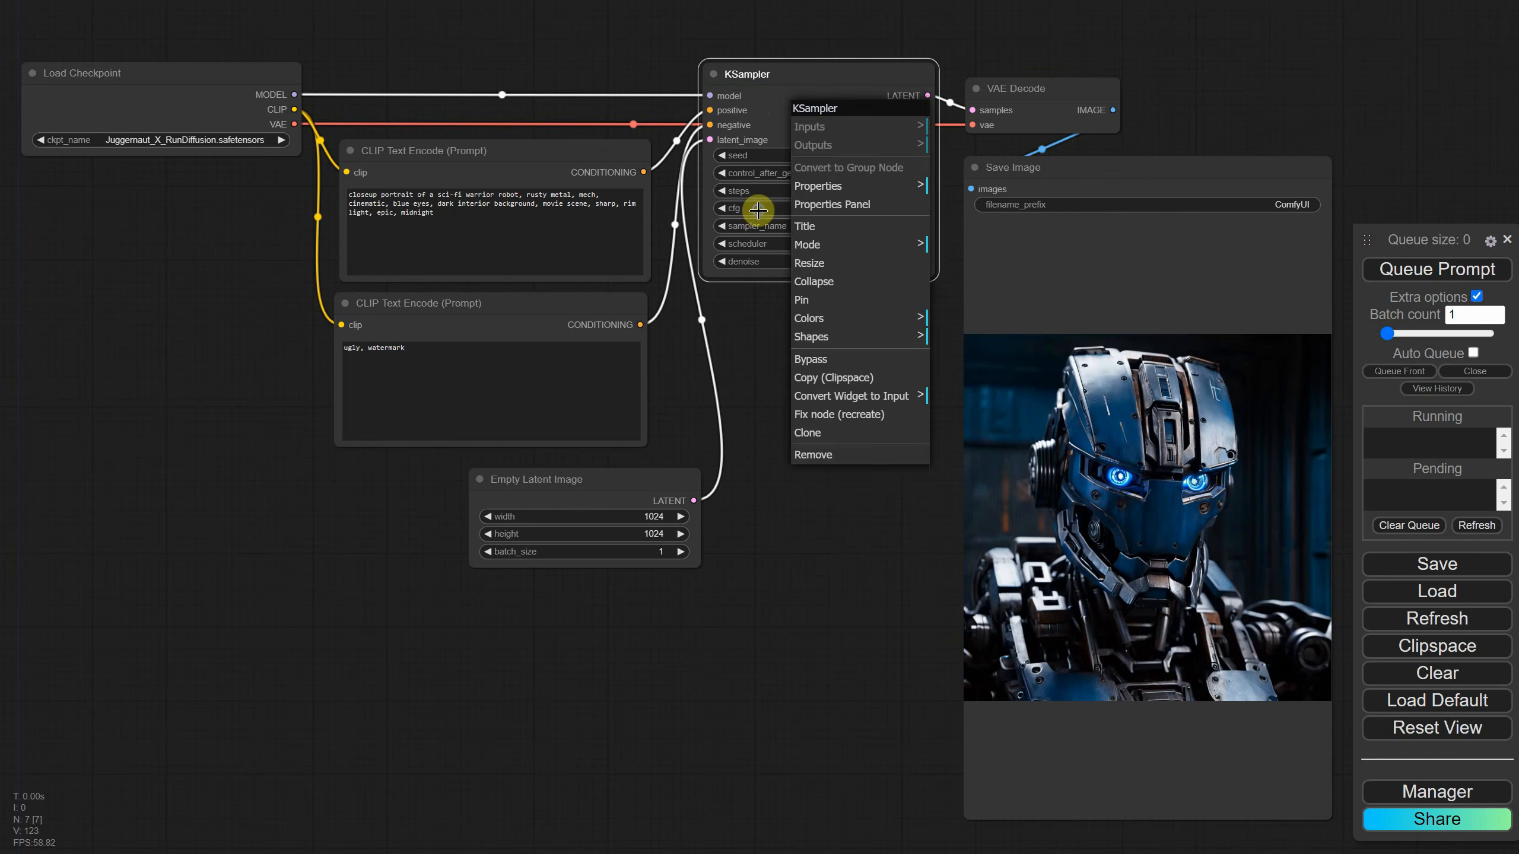
pyautogui.click(850, 486)
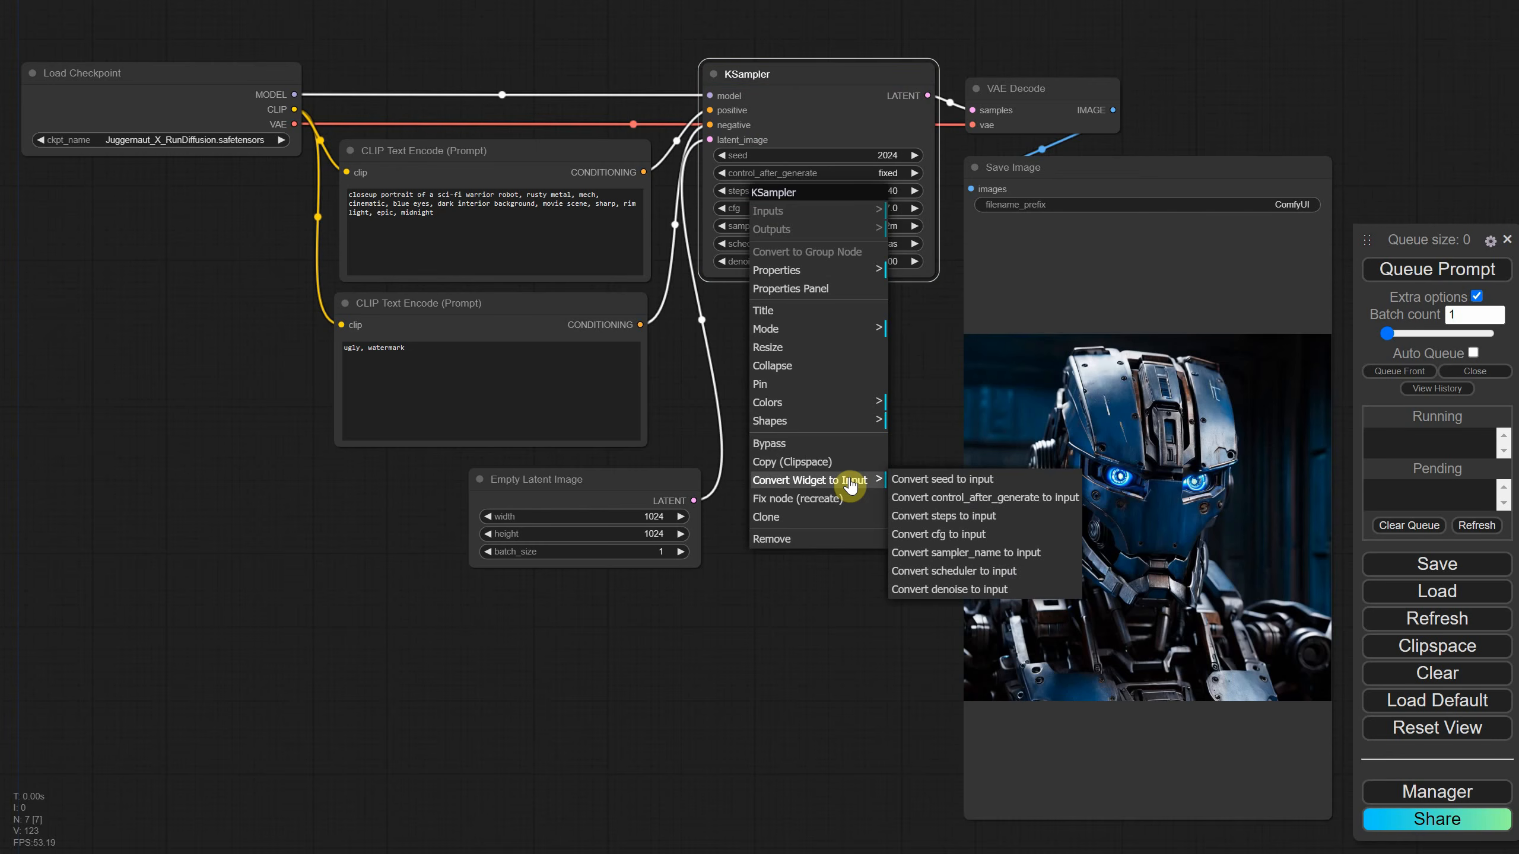
pyautogui.click(951, 541)
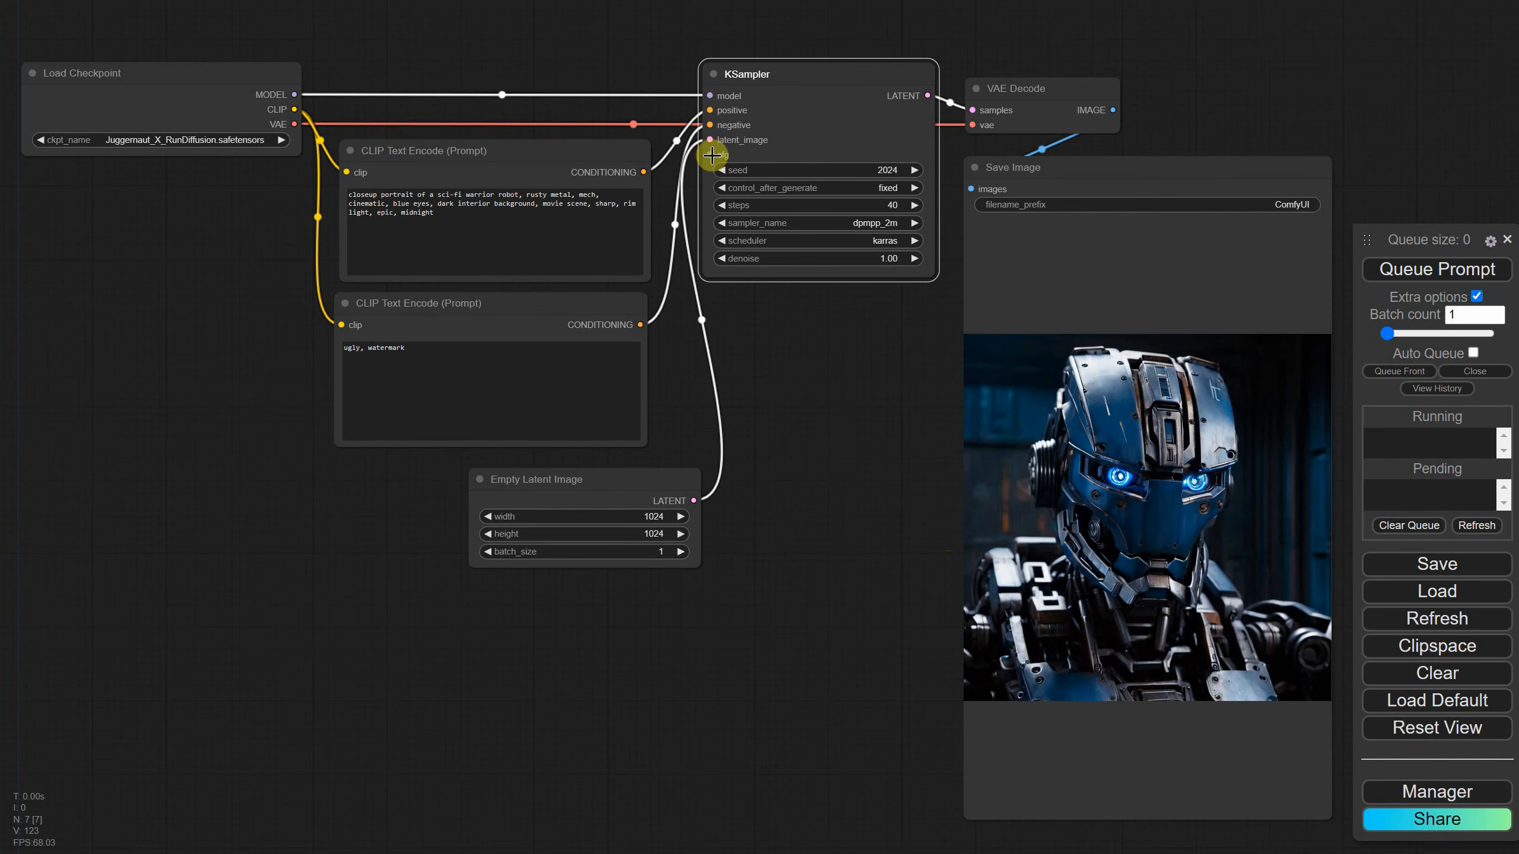
# Add a Primitive node connected to the KSampler's cfg input, place it just below the KSampler and widen it
pyautogui.moveTo(711, 156); pyautogui.dragTo(813, 366)
pyautogui.click(813, 397)
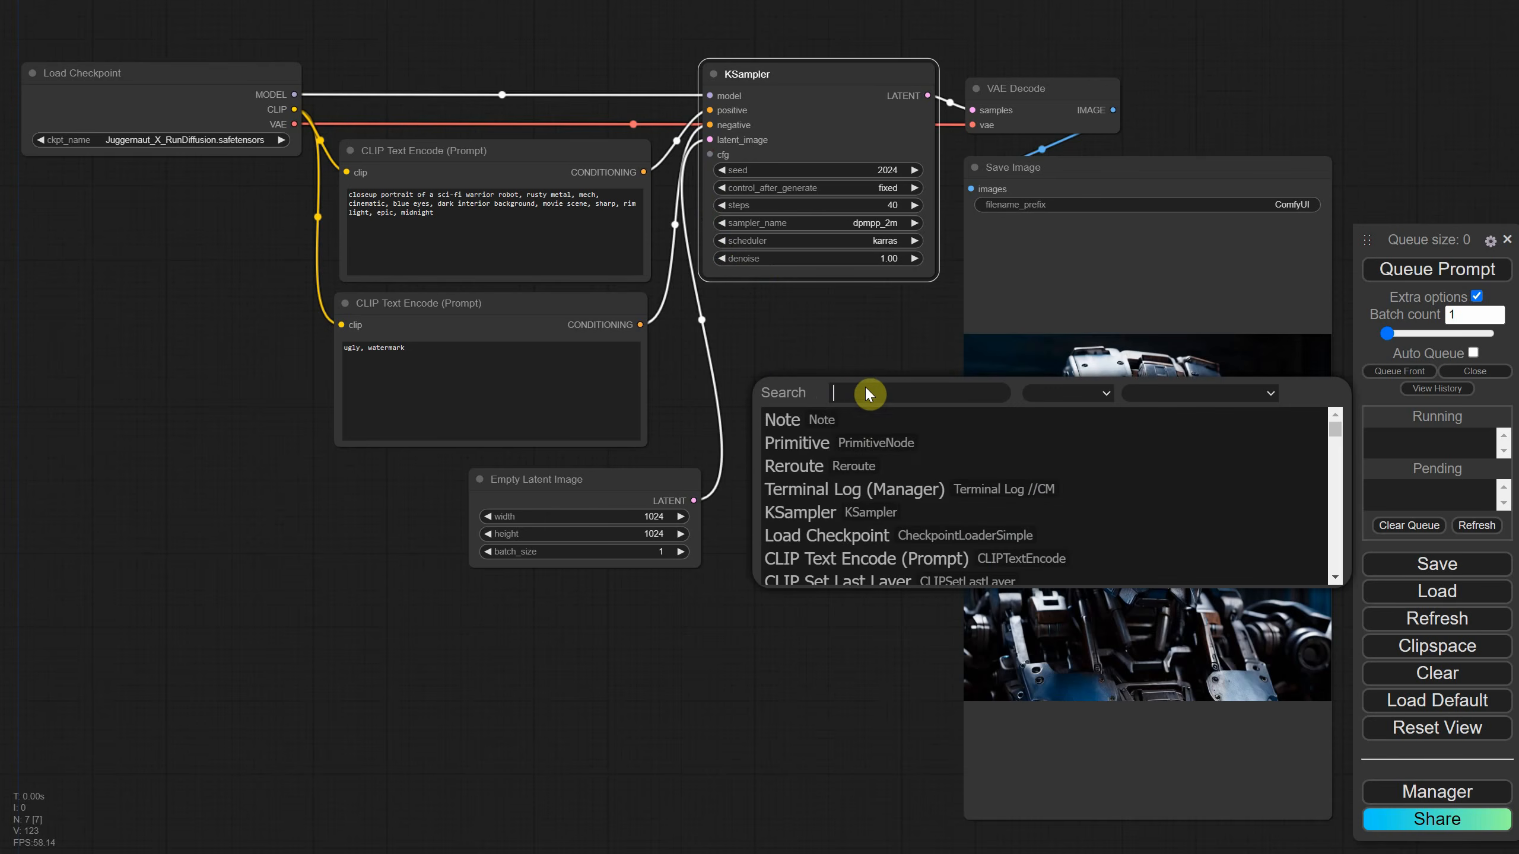
pyautogui.click(814, 449)
pyautogui.moveTo(901, 388); pyautogui.dragTo(826, 330)
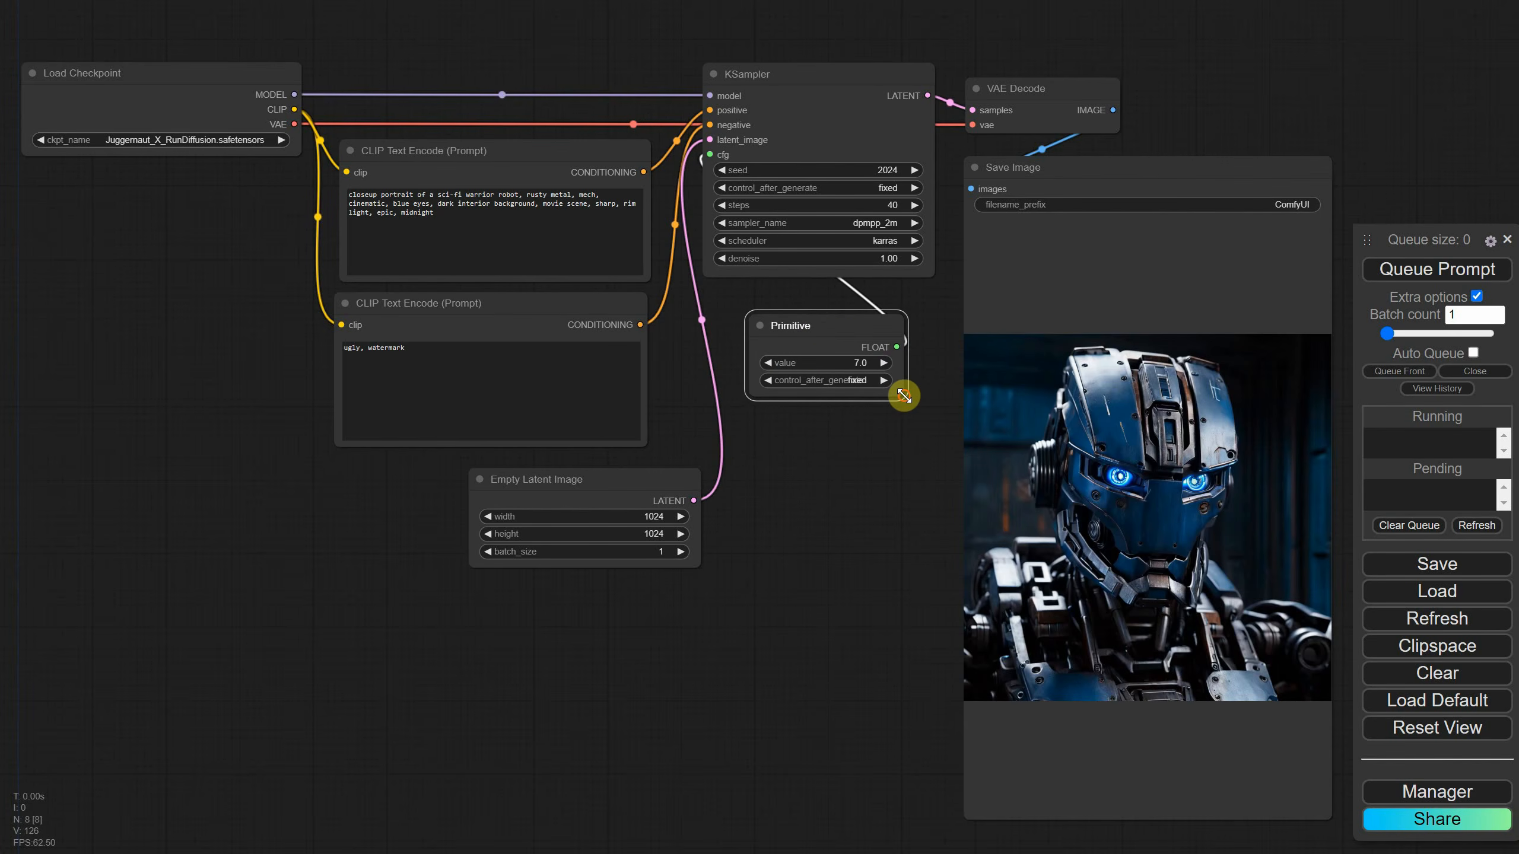
pyautogui.moveTo(904, 396)
pyautogui.mouseDown()
pyautogui.moveTo(939, 417)
pyautogui.moveTo(947, 401)
pyautogui.mouseUp()
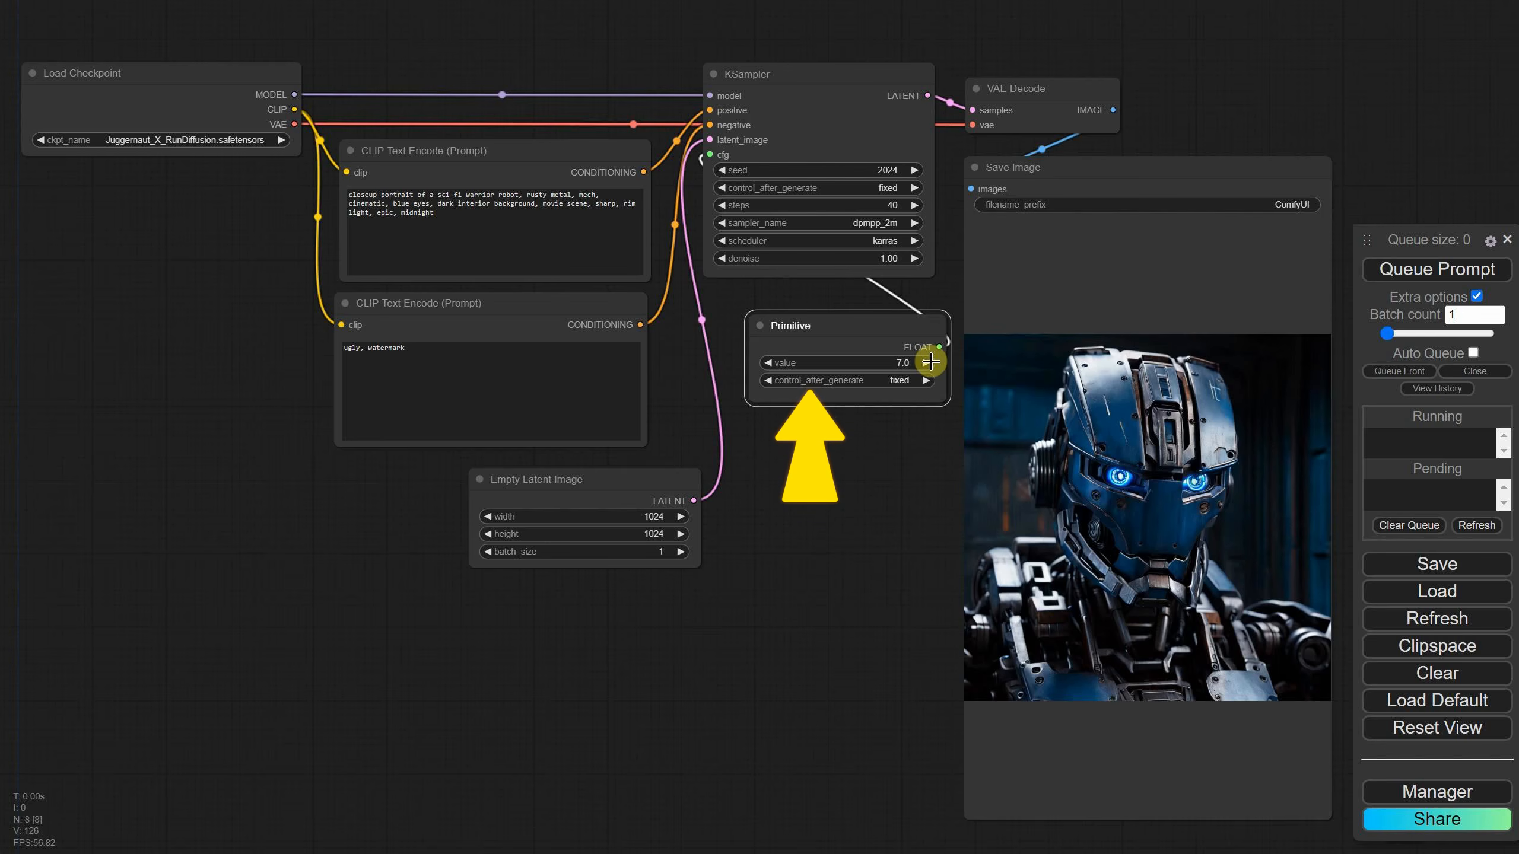
# Set the Primitive node's control_after_generate to increment and queue the prompt four times
pyautogui.click(913, 380)
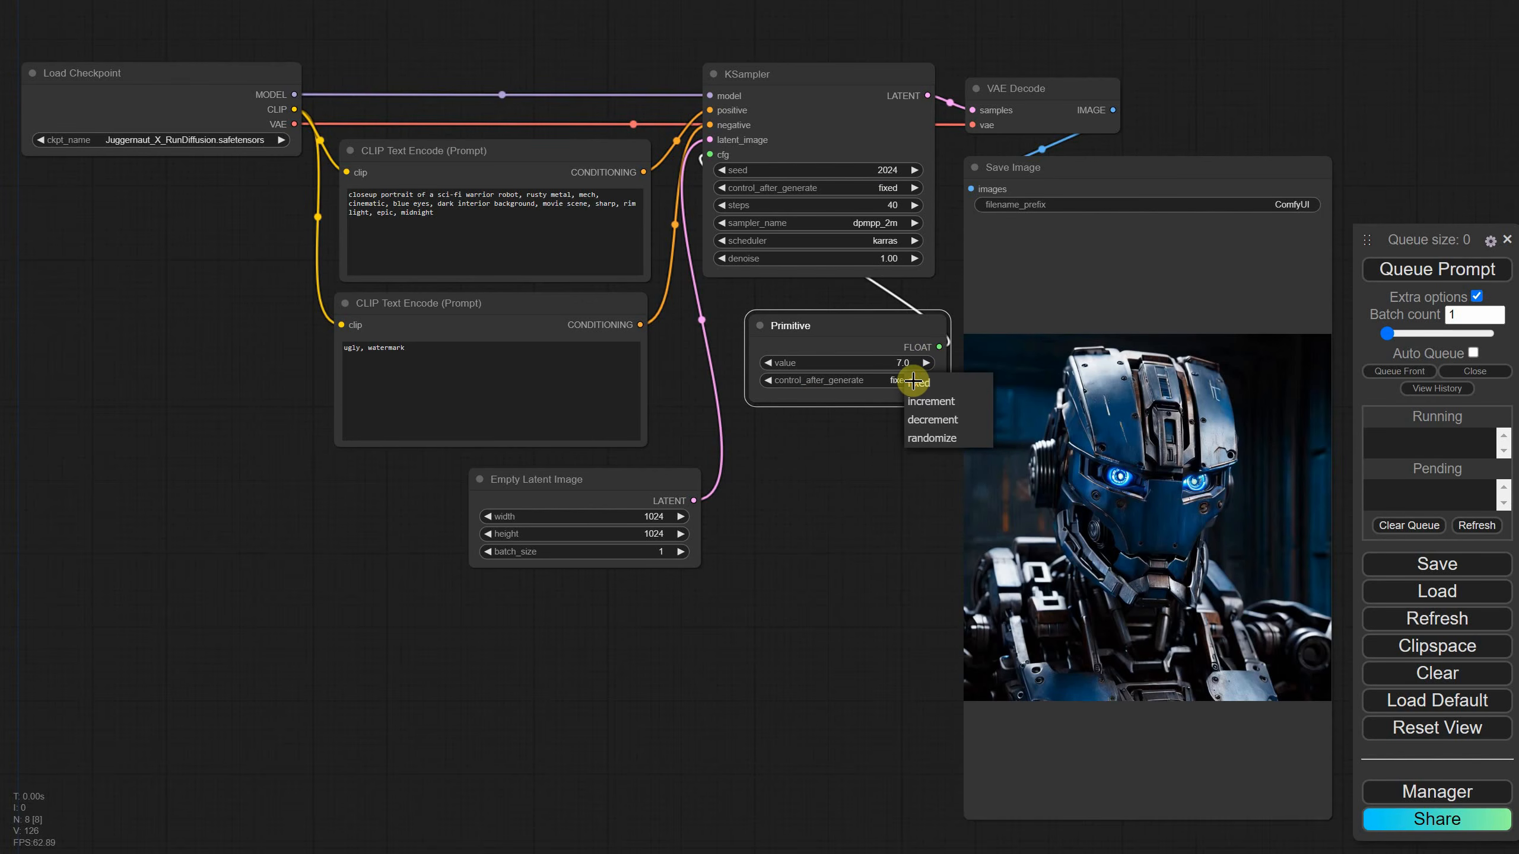
pyautogui.click(931, 407)
pyautogui.click(1398, 277)
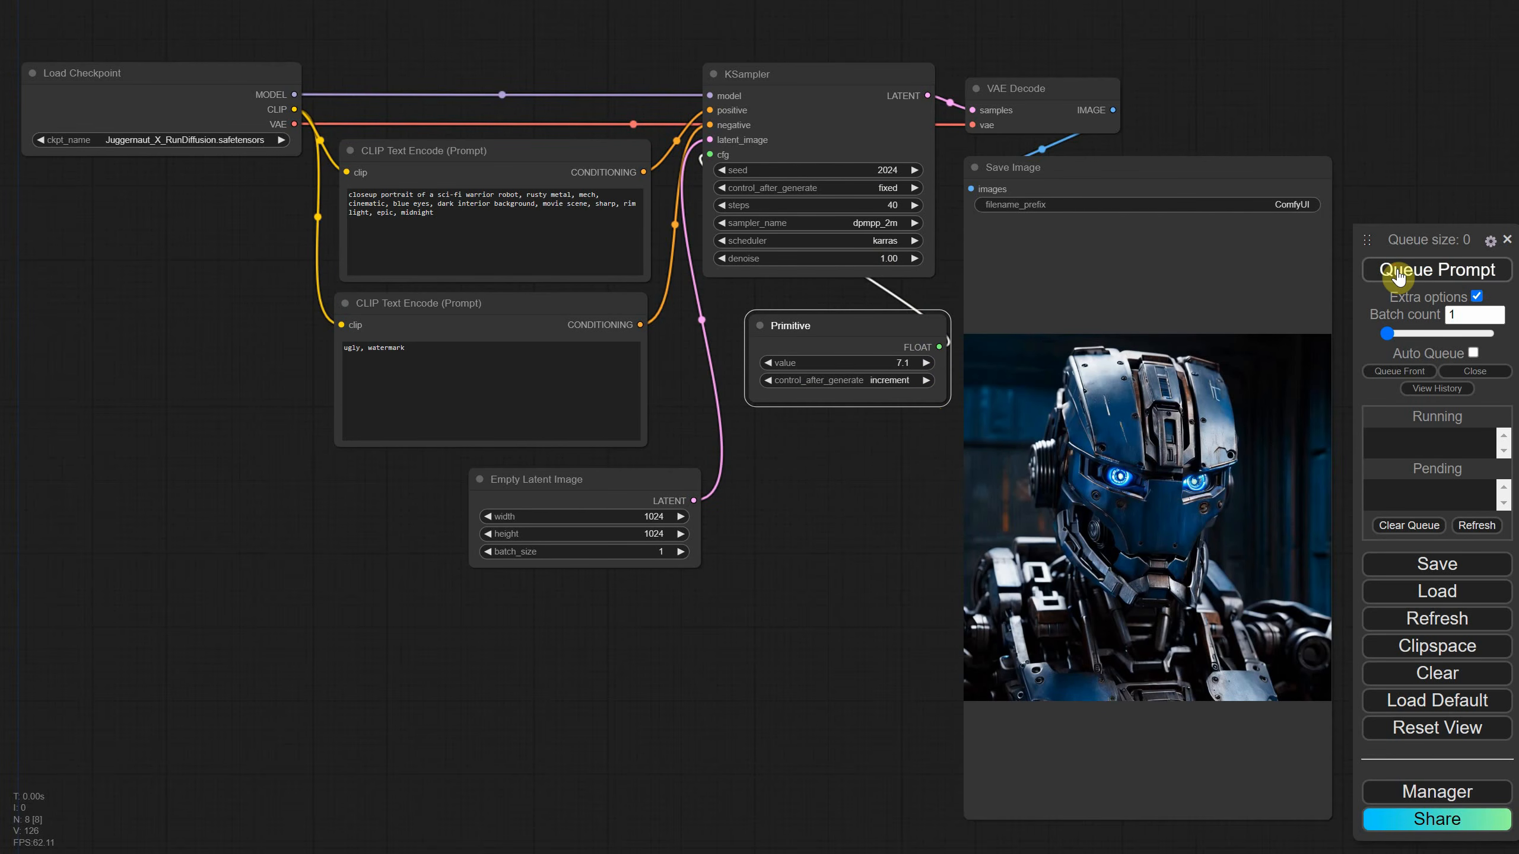
pyautogui.click(1397, 277)
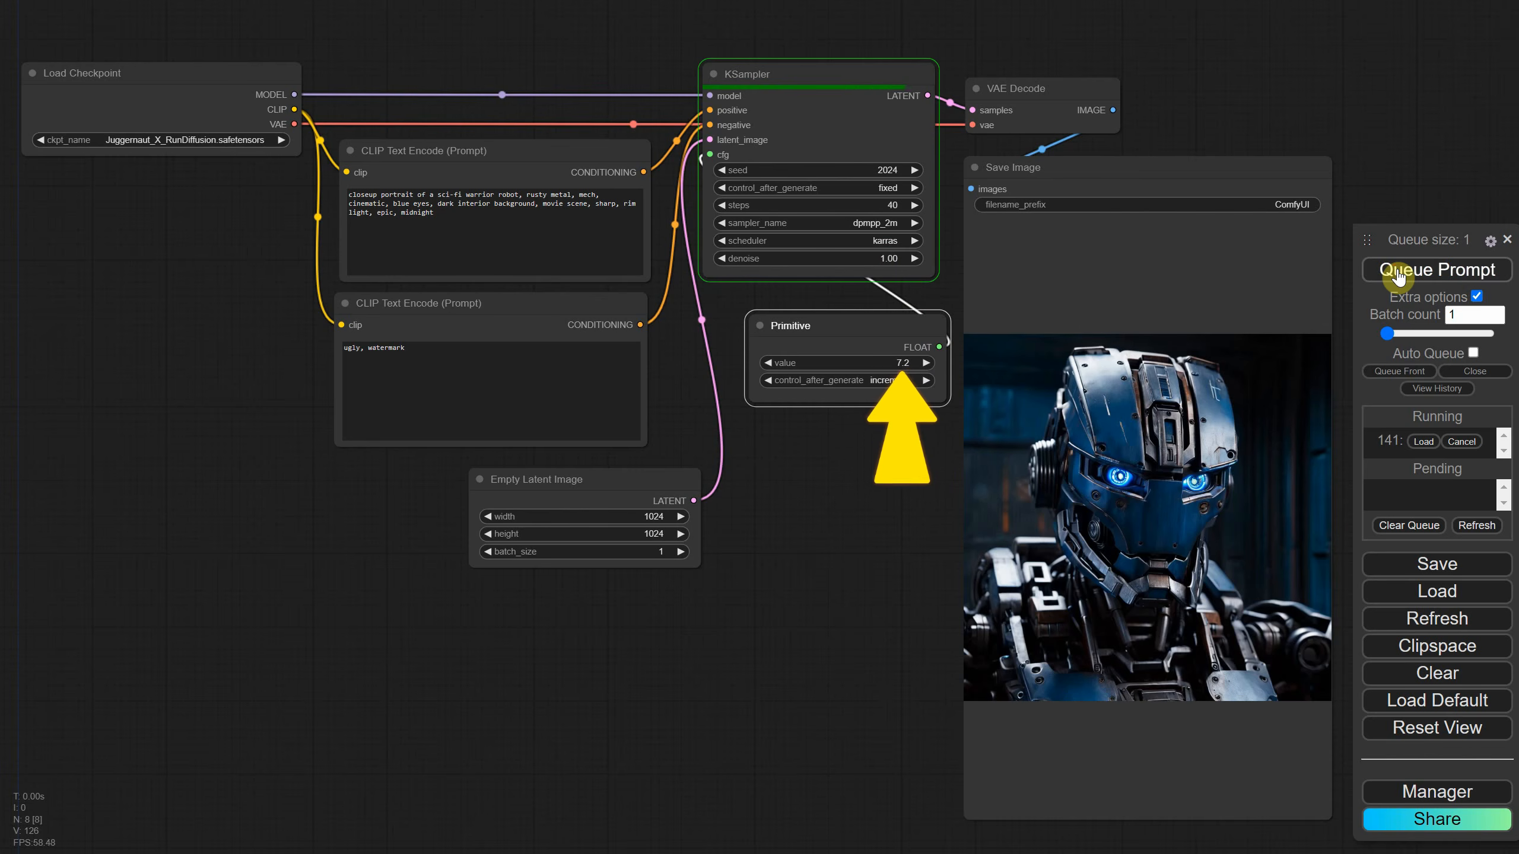
pyautogui.click(1397, 277)
pyautogui.click(1437, 272)
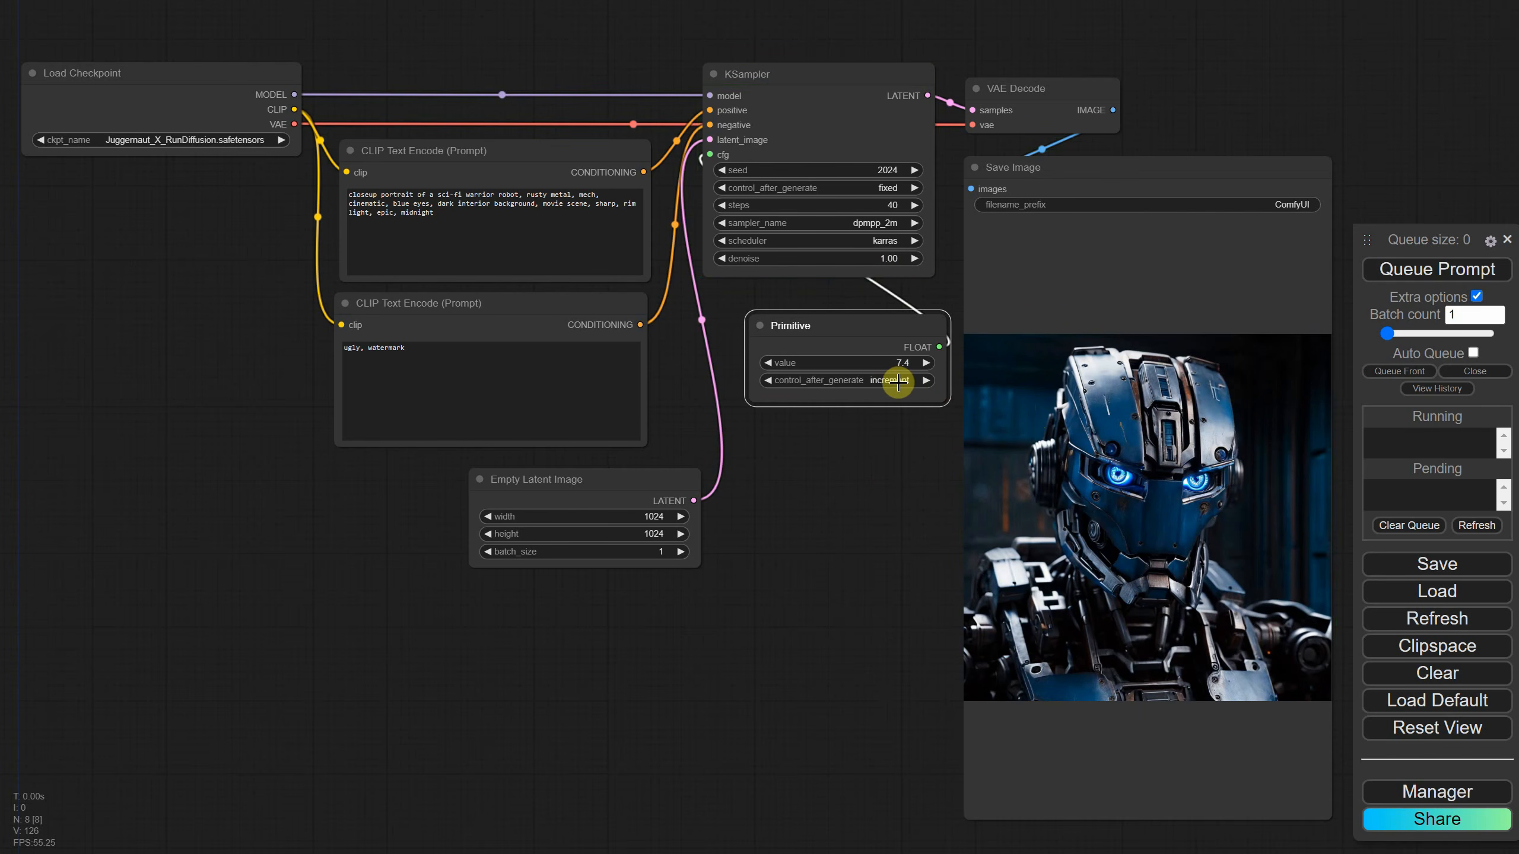
# Convert the KSampler's cfg input back to a widget
pyautogui.rightClick(833, 148)
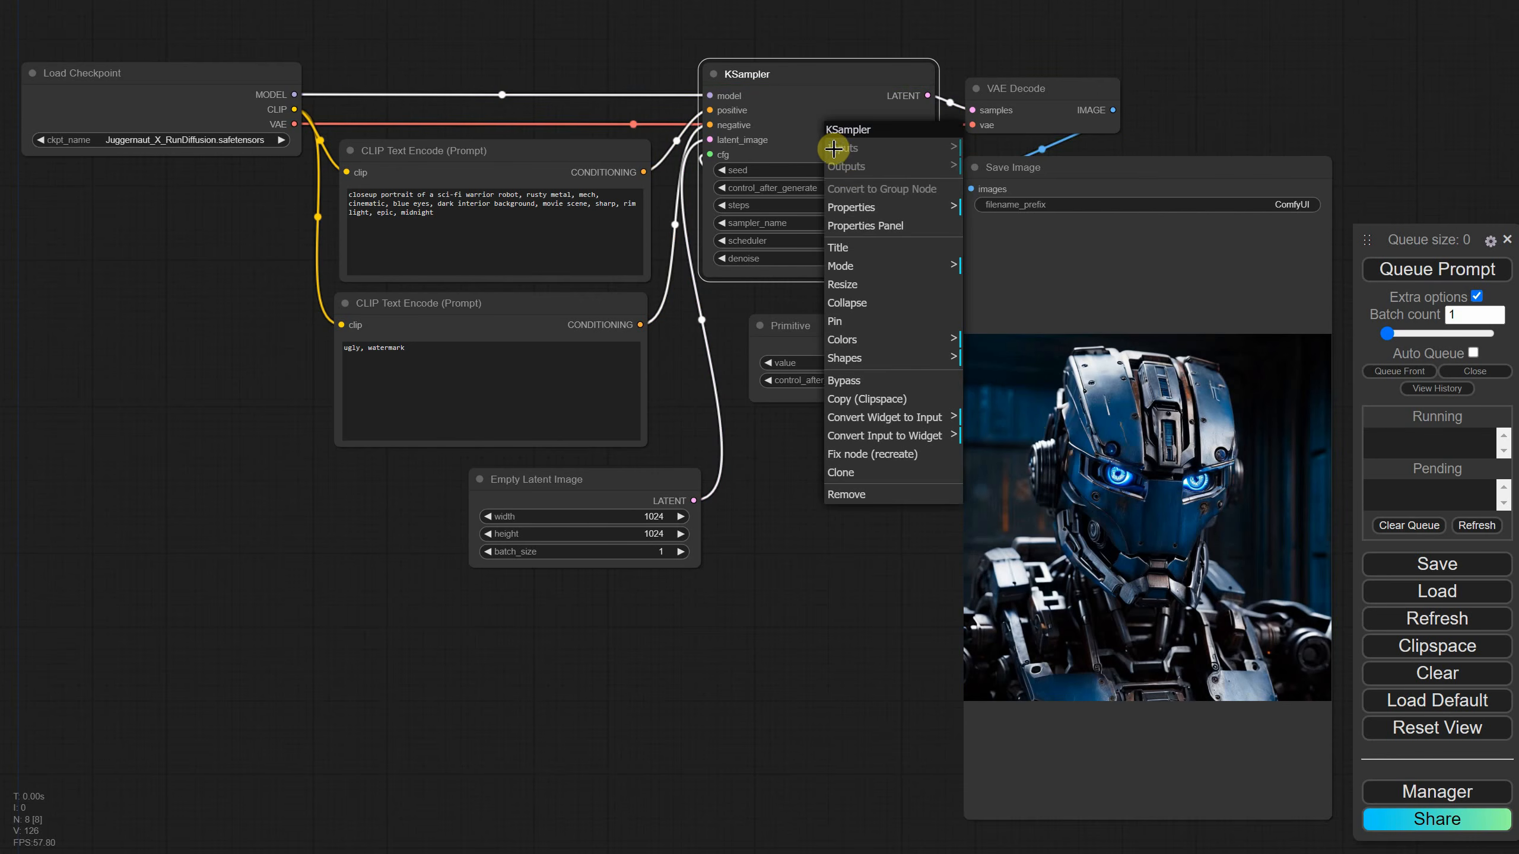
pyautogui.moveTo(935, 436)
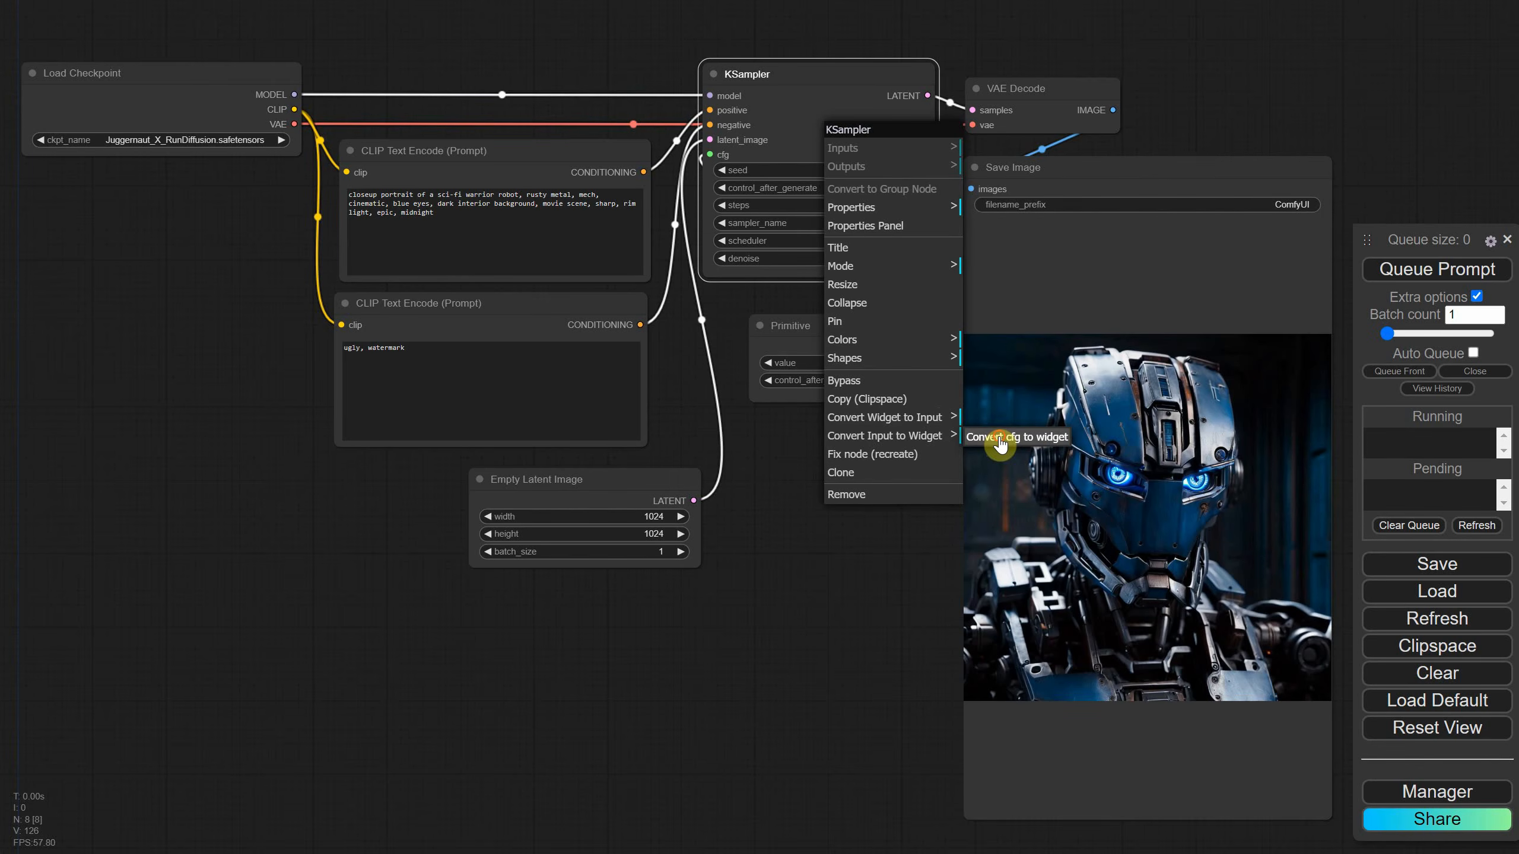
pyautogui.click(999, 439)
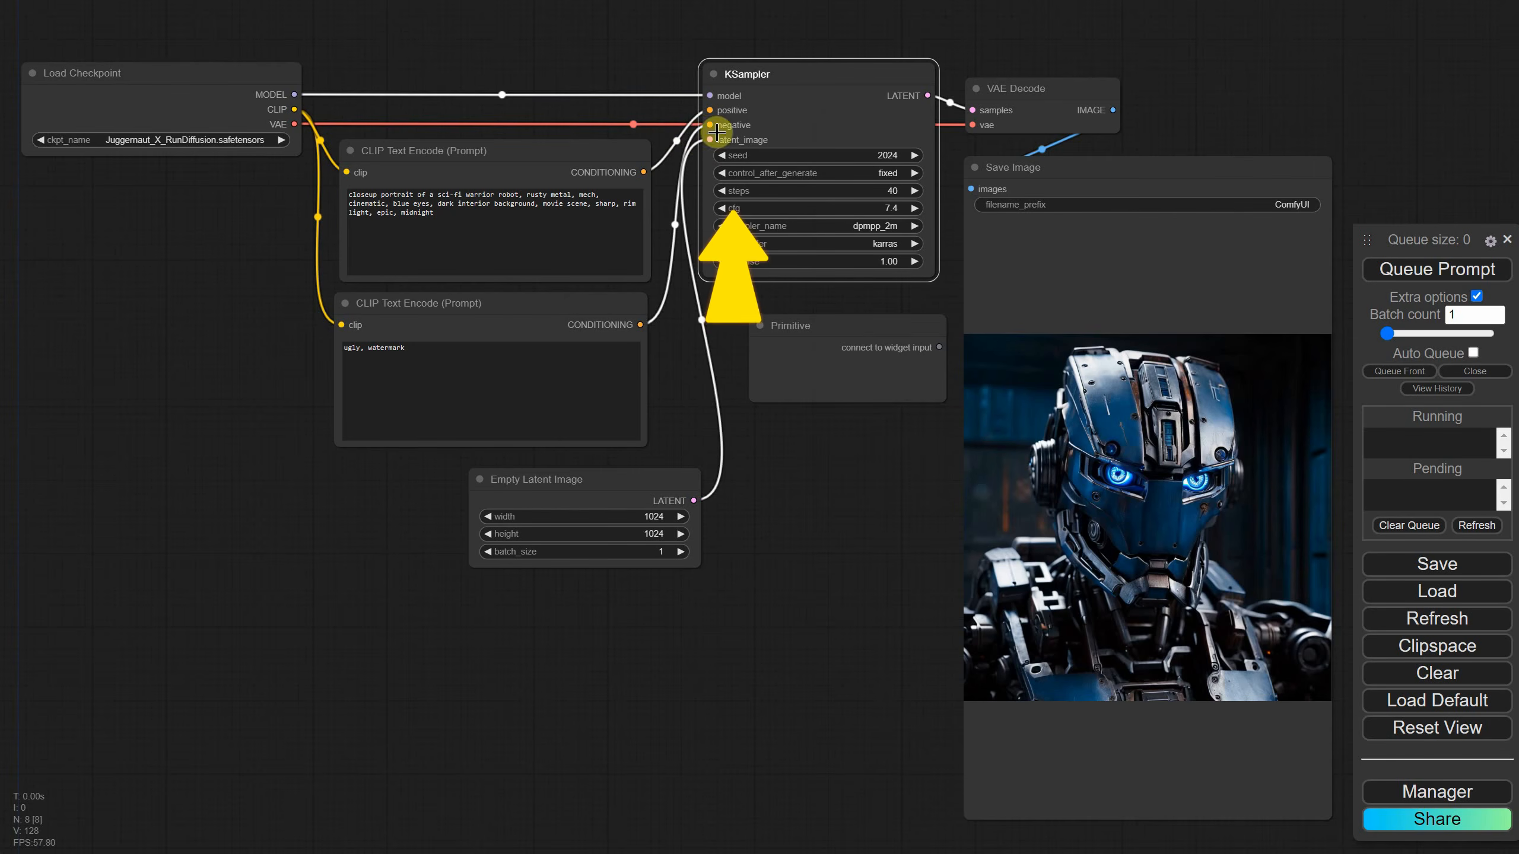
# Delete the disconnected Primitive node and convert the KSampler's scheduler widget to an input
pyautogui.click(839, 340)
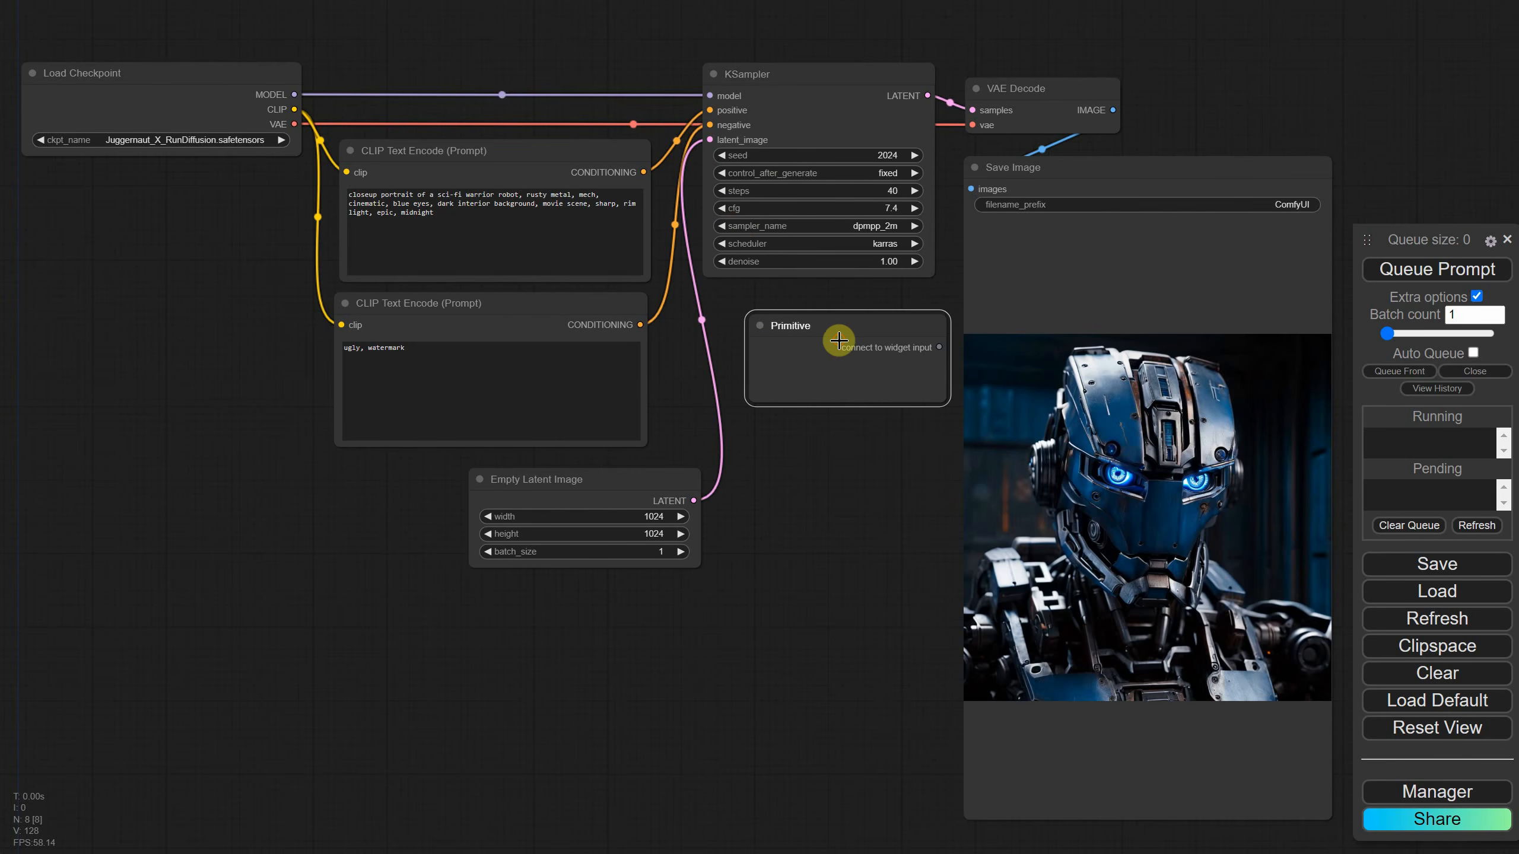
pyautogui.press('Delete')
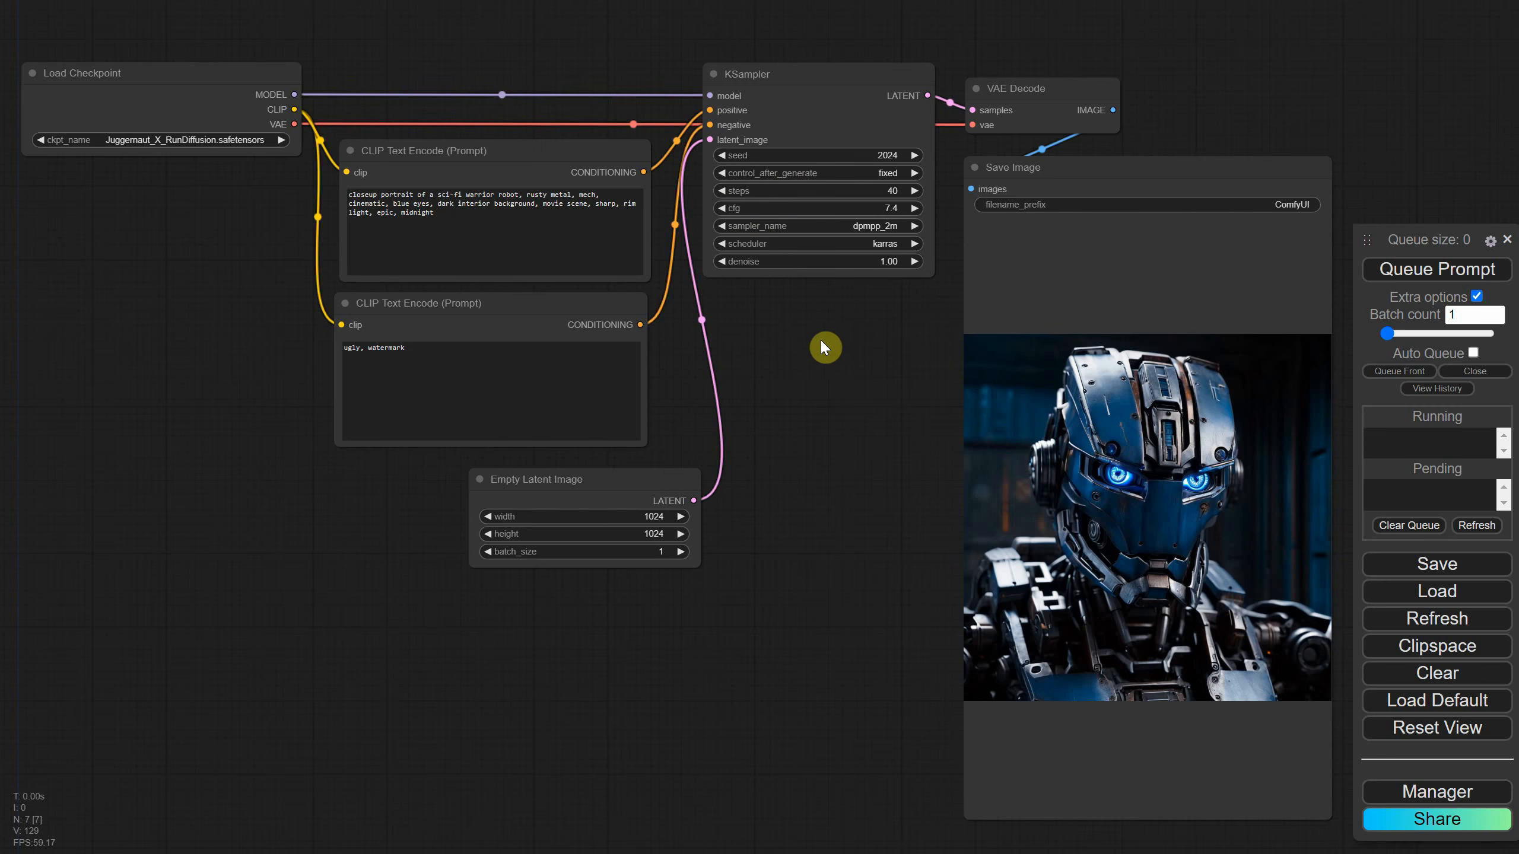
pyautogui.rightClick(840, 243)
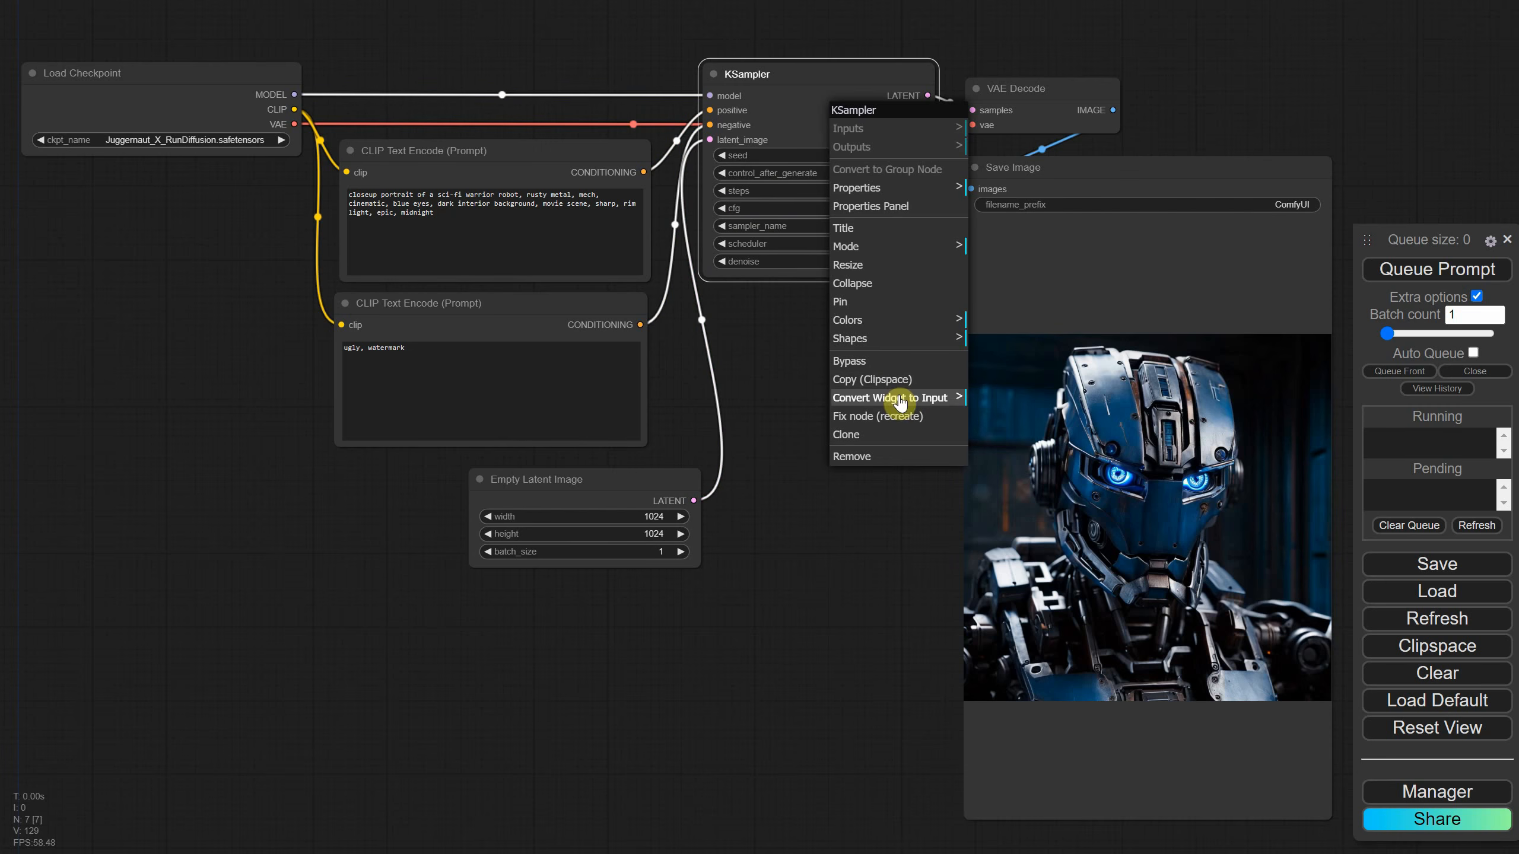
pyautogui.click(912, 398)
pyautogui.click(1025, 486)
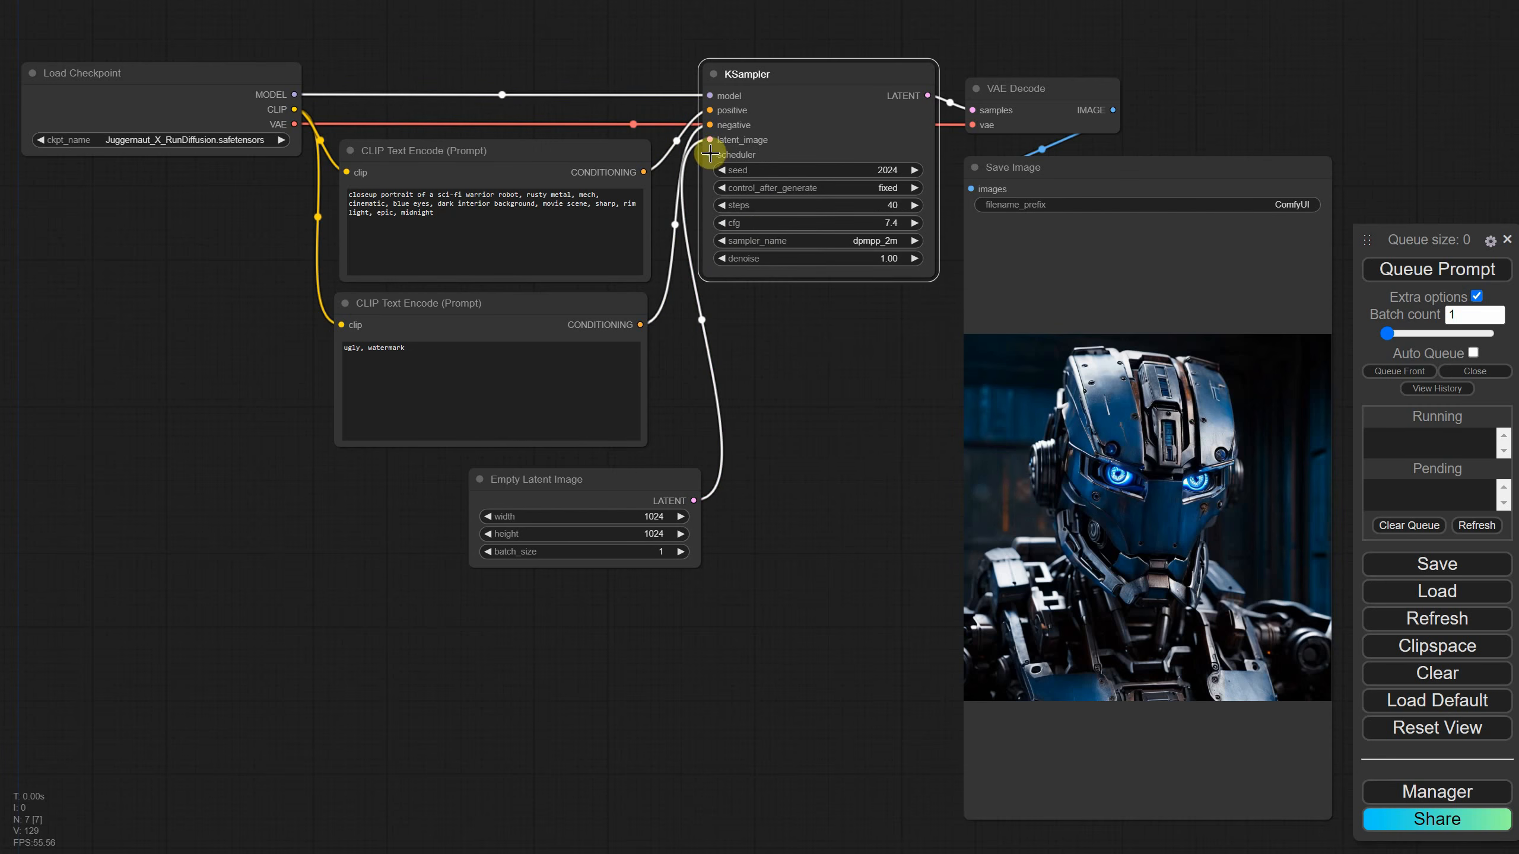
# Add a Primitive node connected to the KSampler's scheduler input, widen it and place it just below the KSampler
pyautogui.moveTo(710, 154); pyautogui.dragTo(805, 341)
pyautogui.click(805, 387)
pyautogui.click(836, 457)
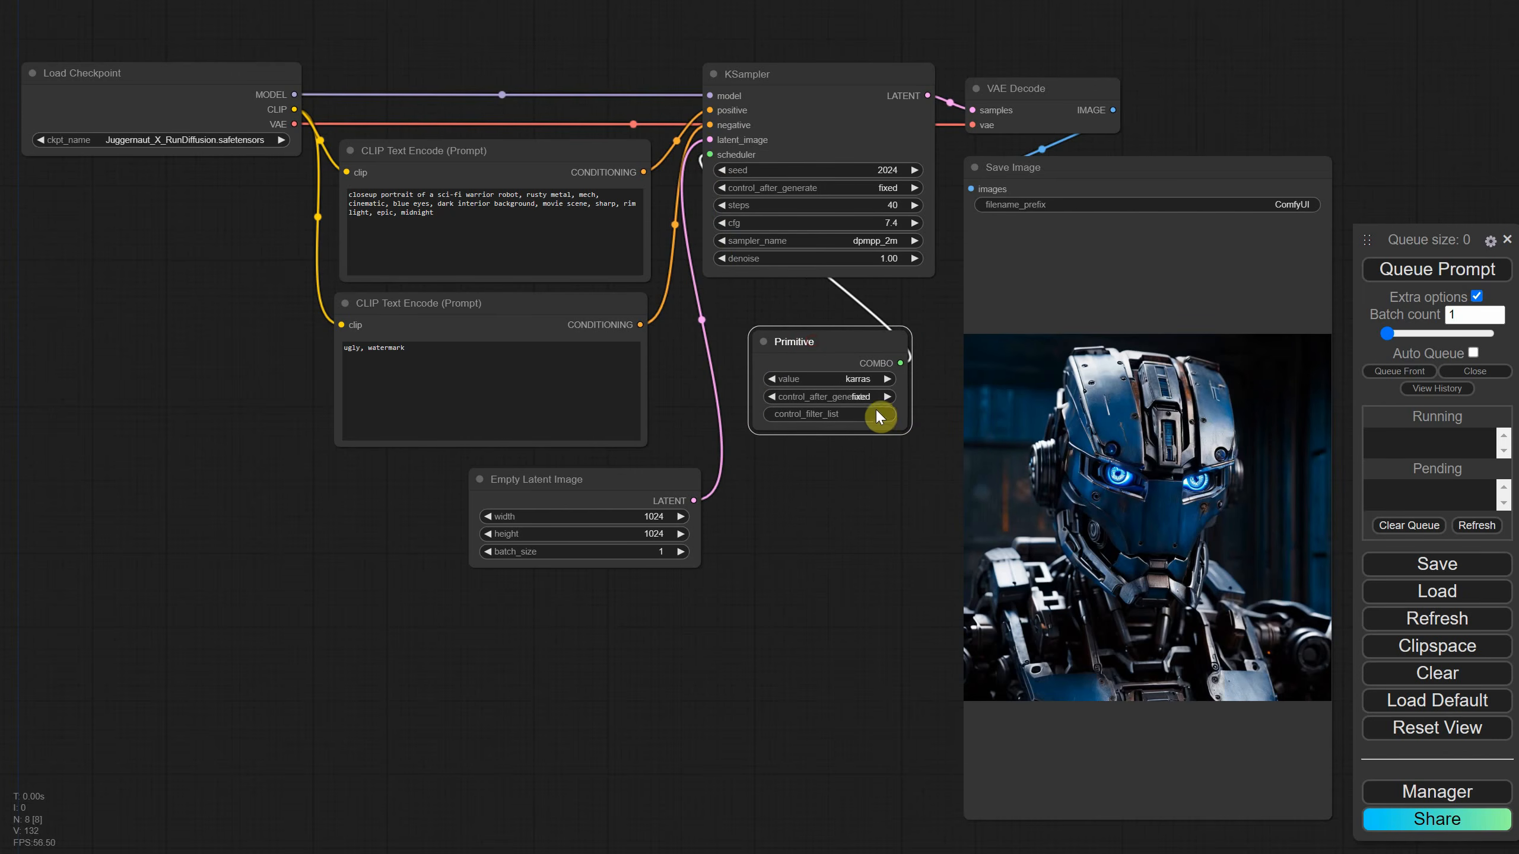
pyautogui.moveTo(915, 435); pyautogui.dragTo(960, 427)
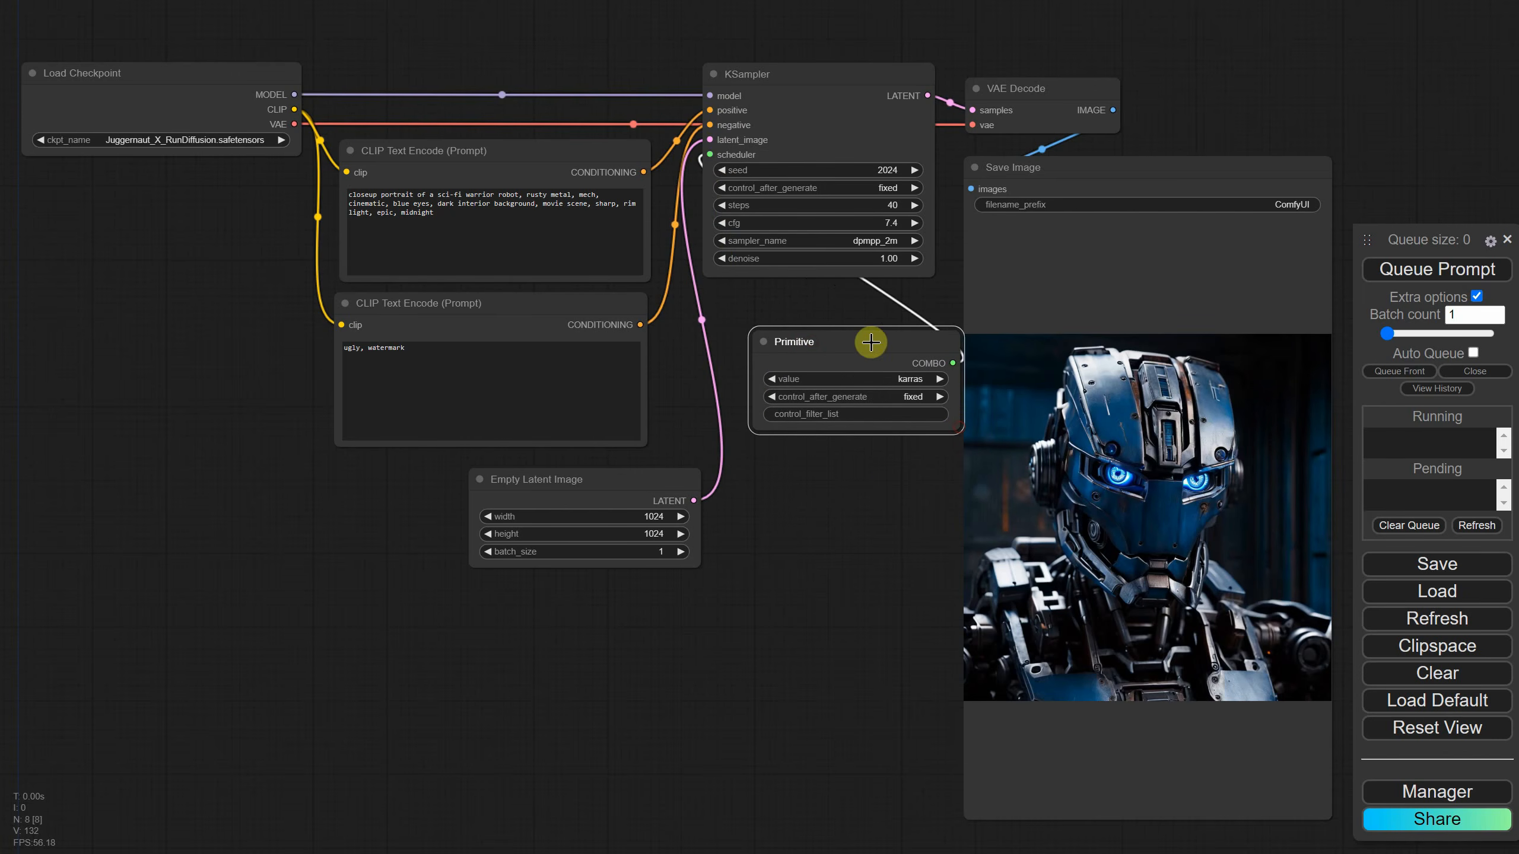
pyautogui.moveTo(870, 342); pyautogui.dragTo(855, 337)
# Queue the prompt once with the scheduler value set to exponential and once with sgm_uniform
pyautogui.click(924, 373)
pyautogui.click(1395, 270)
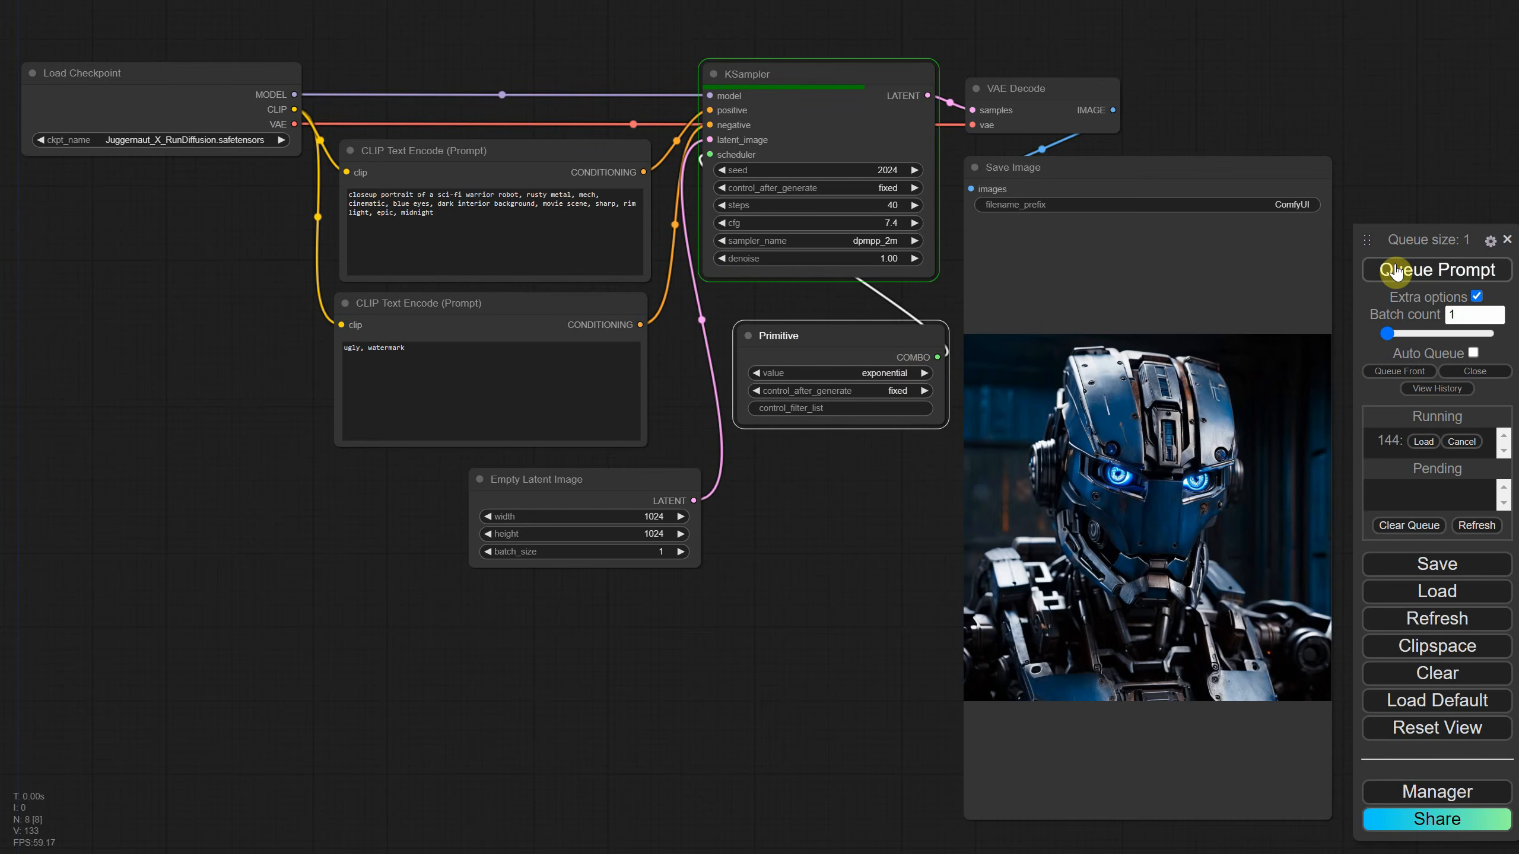
pyautogui.click(924, 373)
pyautogui.click(1415, 275)
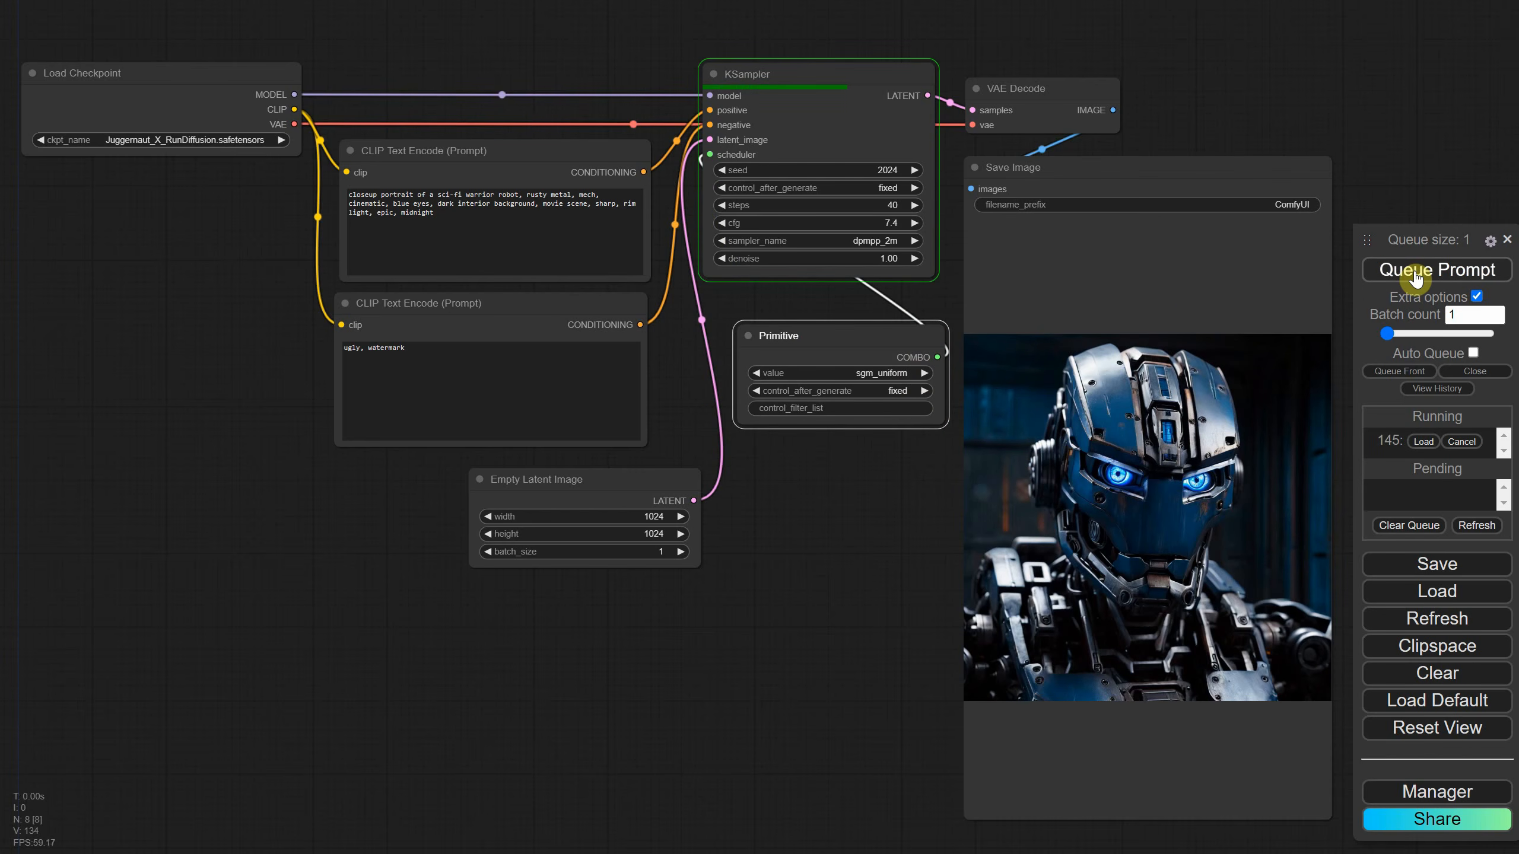
# Convert the KSampler's scheduler input back to a widget and delete the leftover Primitive node
pyautogui.rightClick(824, 335)
pyautogui.rightClick(825, 200)
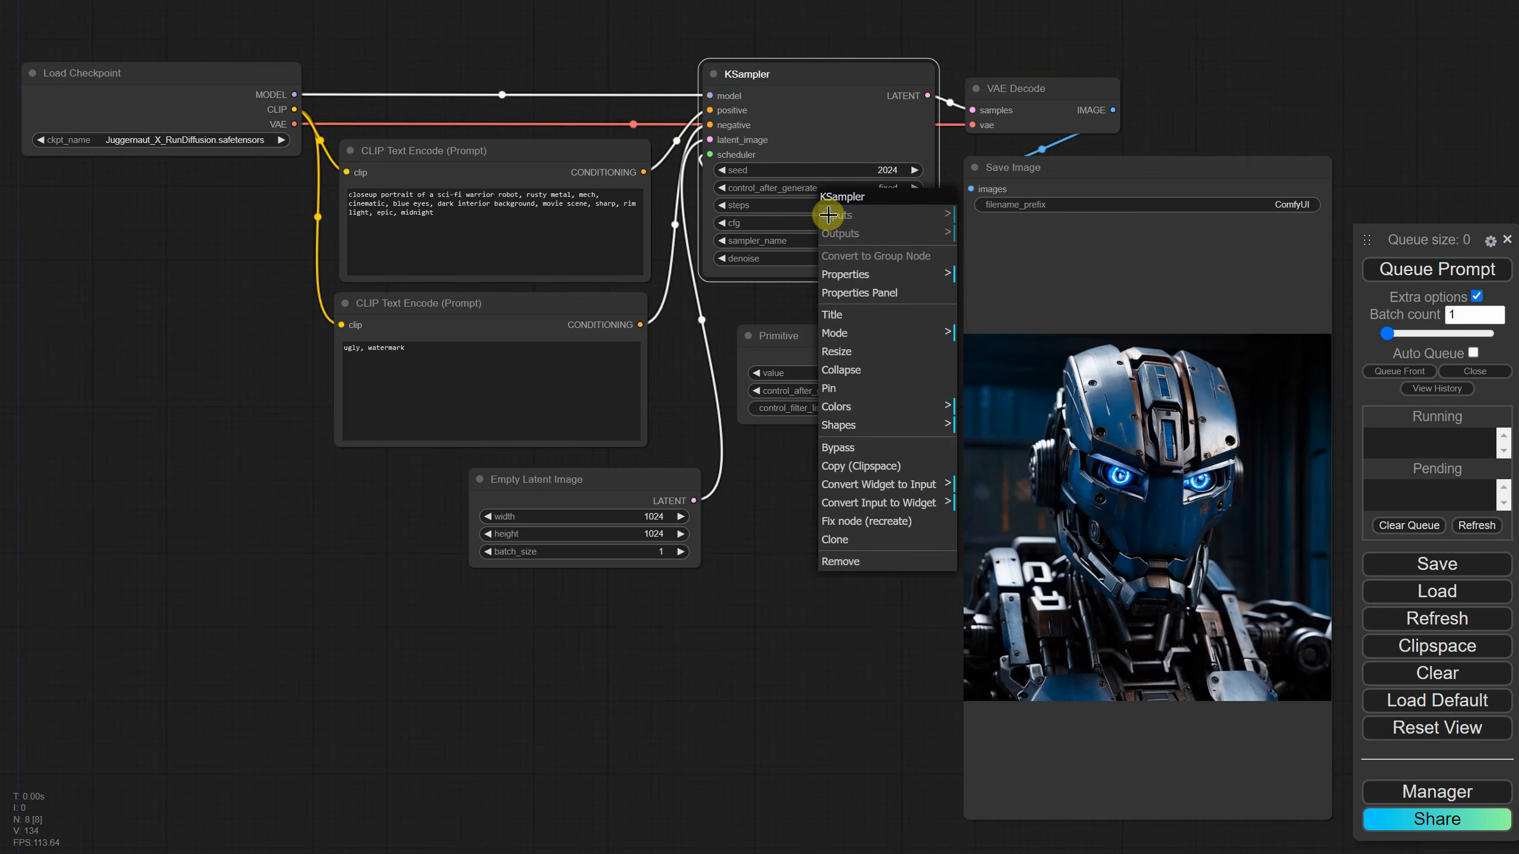
pyautogui.click(880, 502)
pyautogui.click(992, 506)
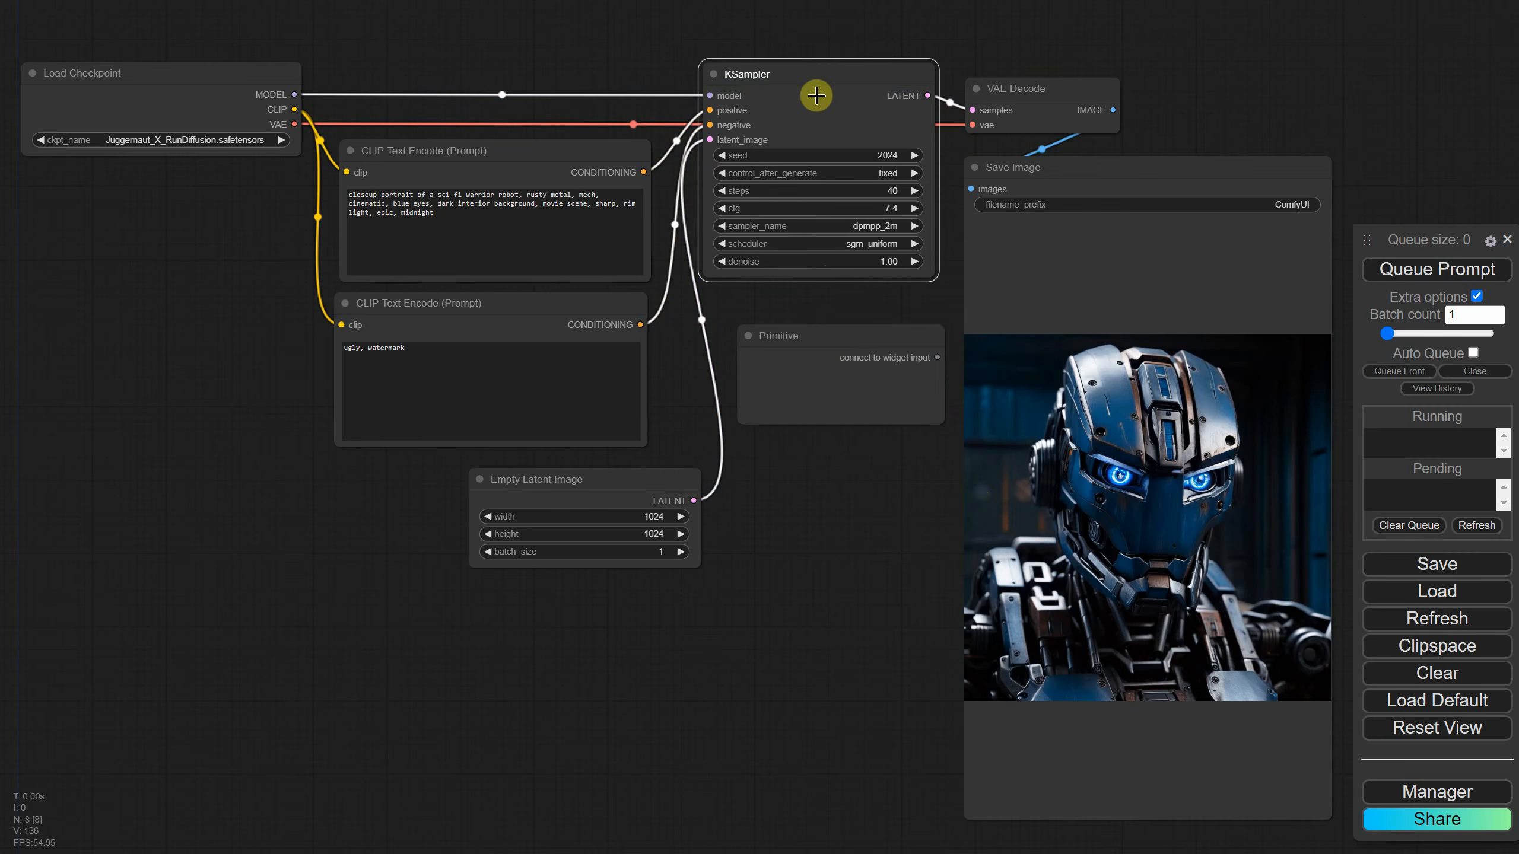
pyautogui.click(848, 413)
pyautogui.press('Delete')
# Convert the KSampler's steps widget to an input and connect a new Primitive node to it
pyautogui.rightClick(794, 132)
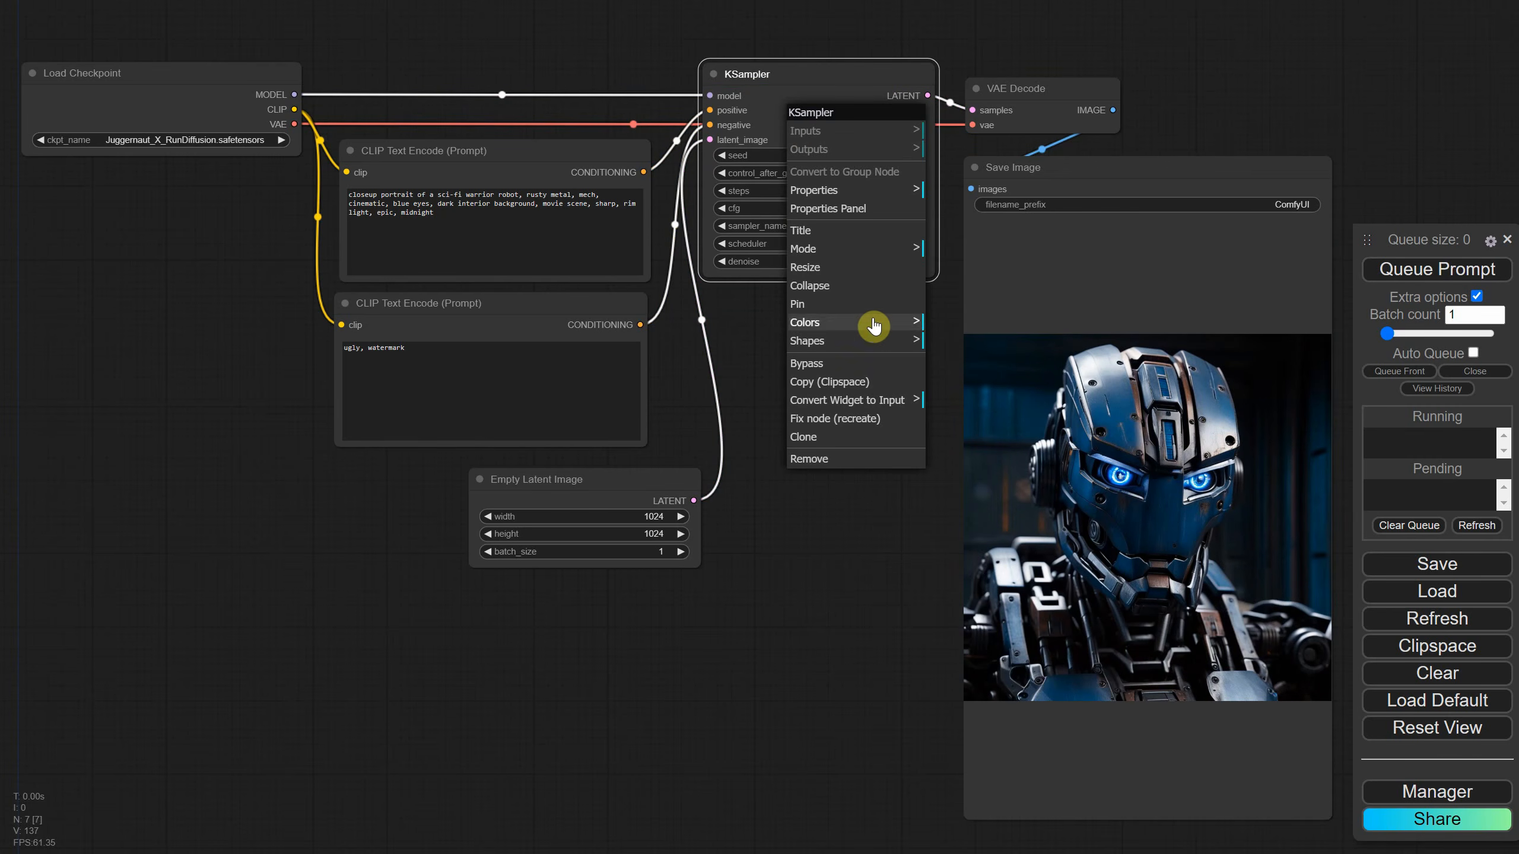
pyautogui.click(889, 409)
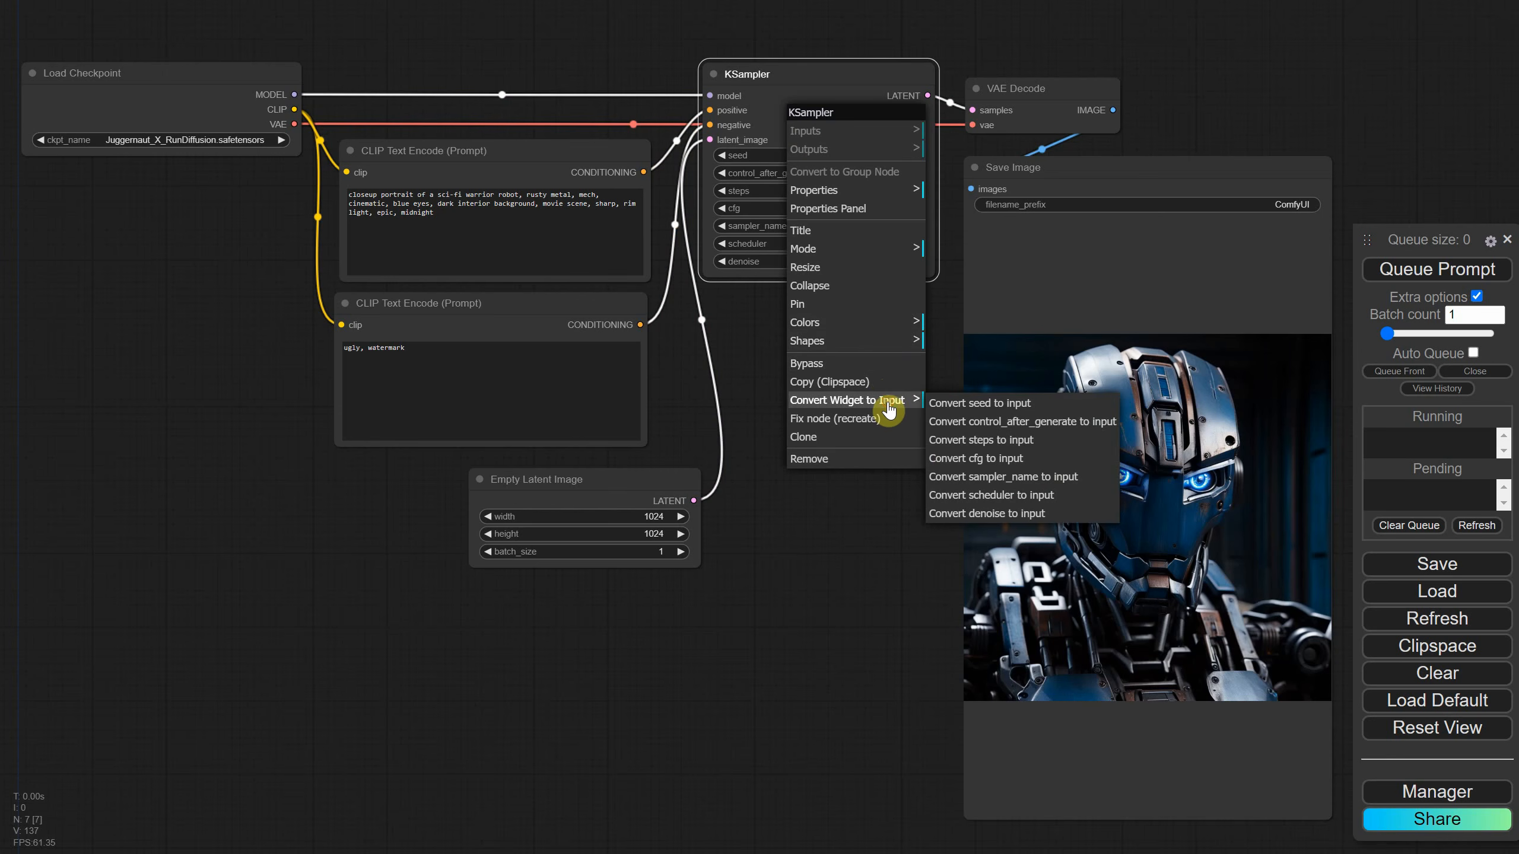
pyautogui.click(997, 445)
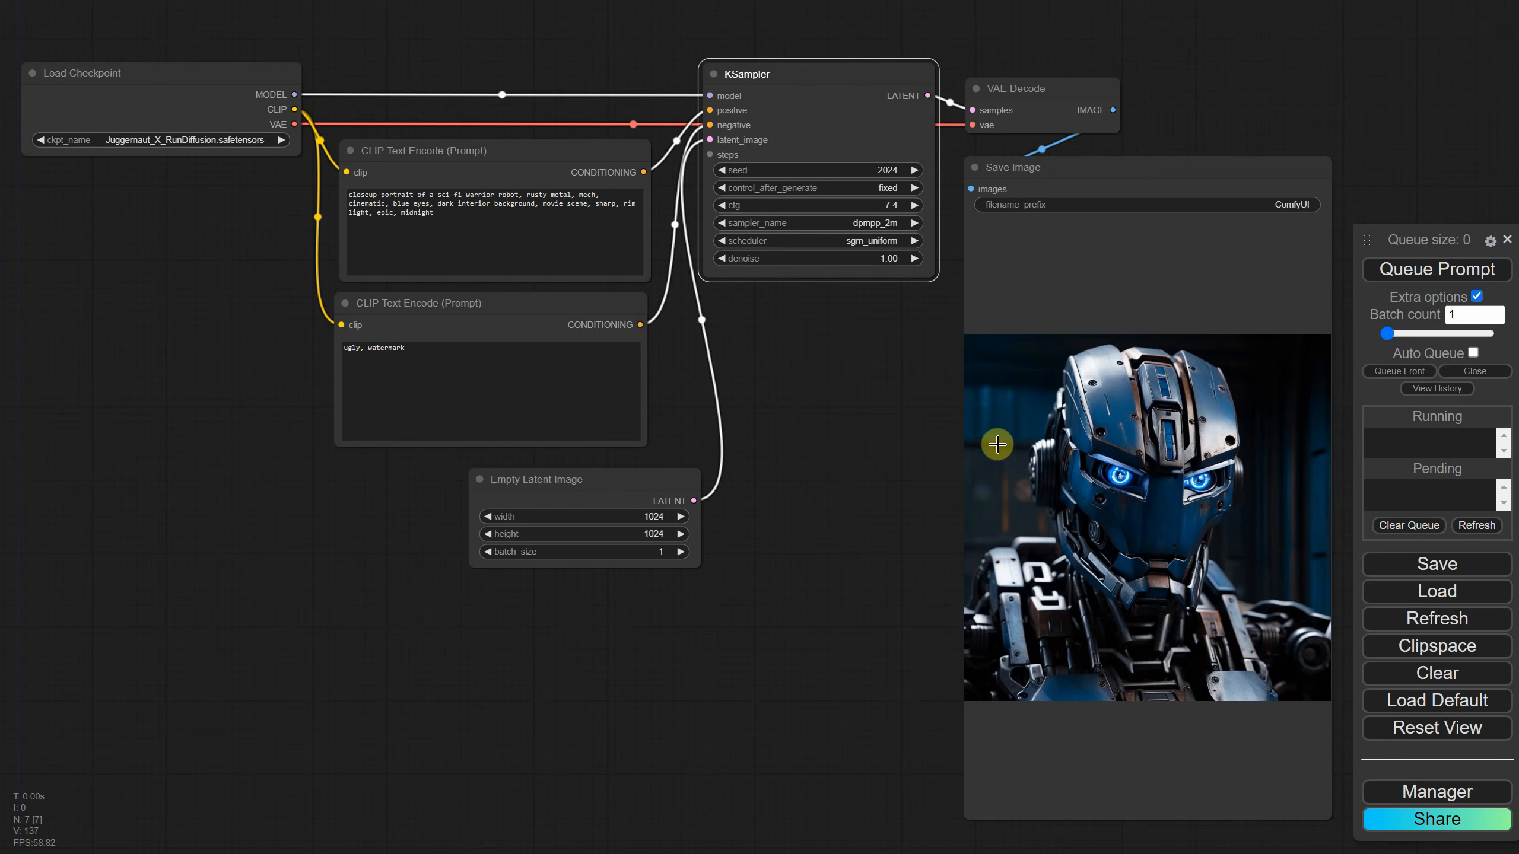
pyautogui.moveTo(710, 154); pyautogui.dragTo(812, 451)
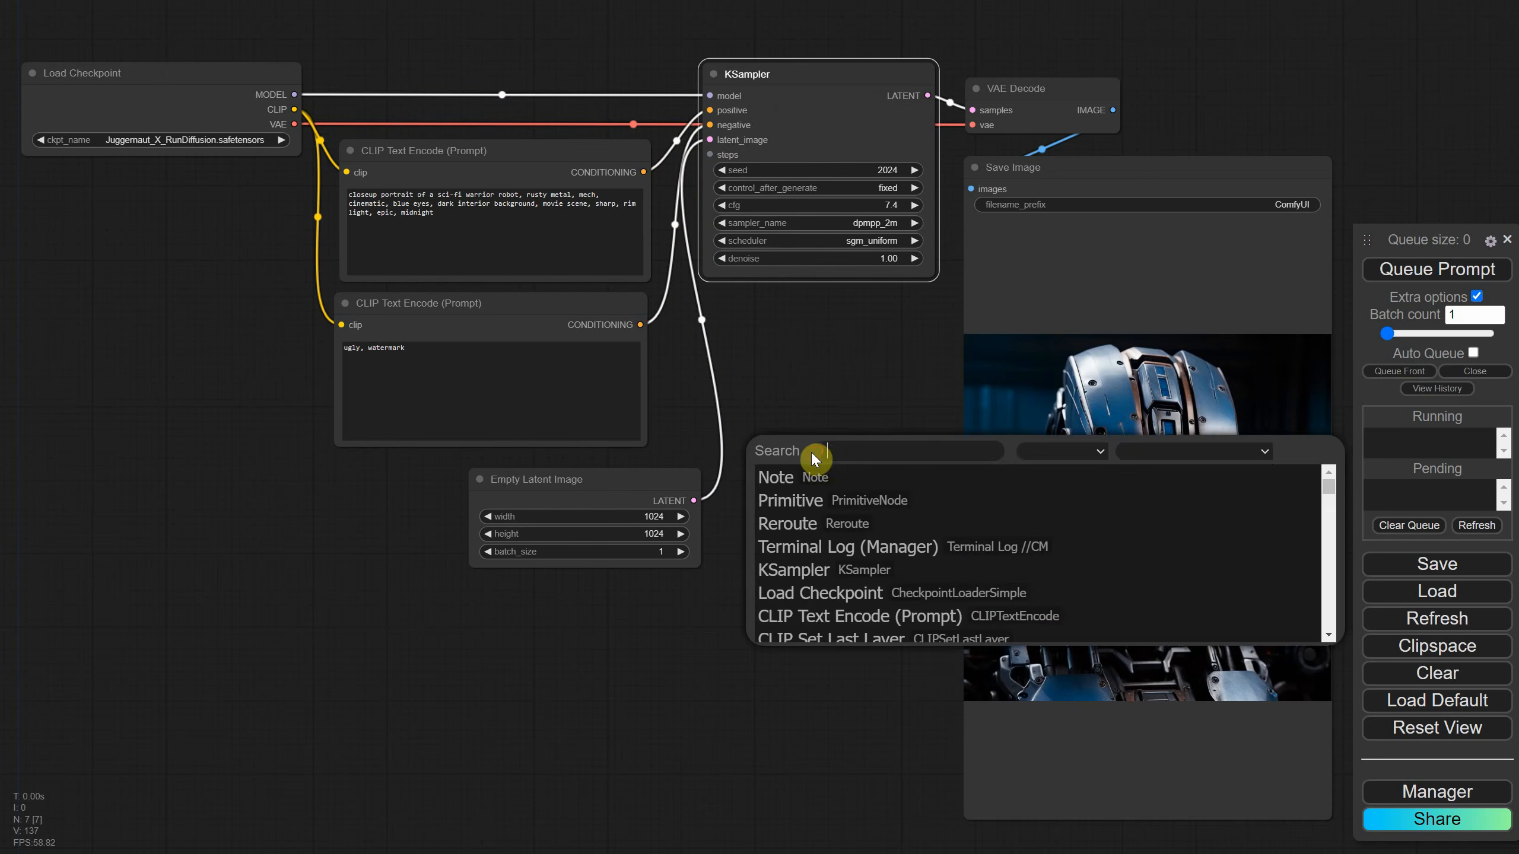
pyautogui.click(809, 500)
# Set the steps Primitive to increment after each generation with a value of 1, and move it just below the KSampler
pyautogui.click(915, 450)
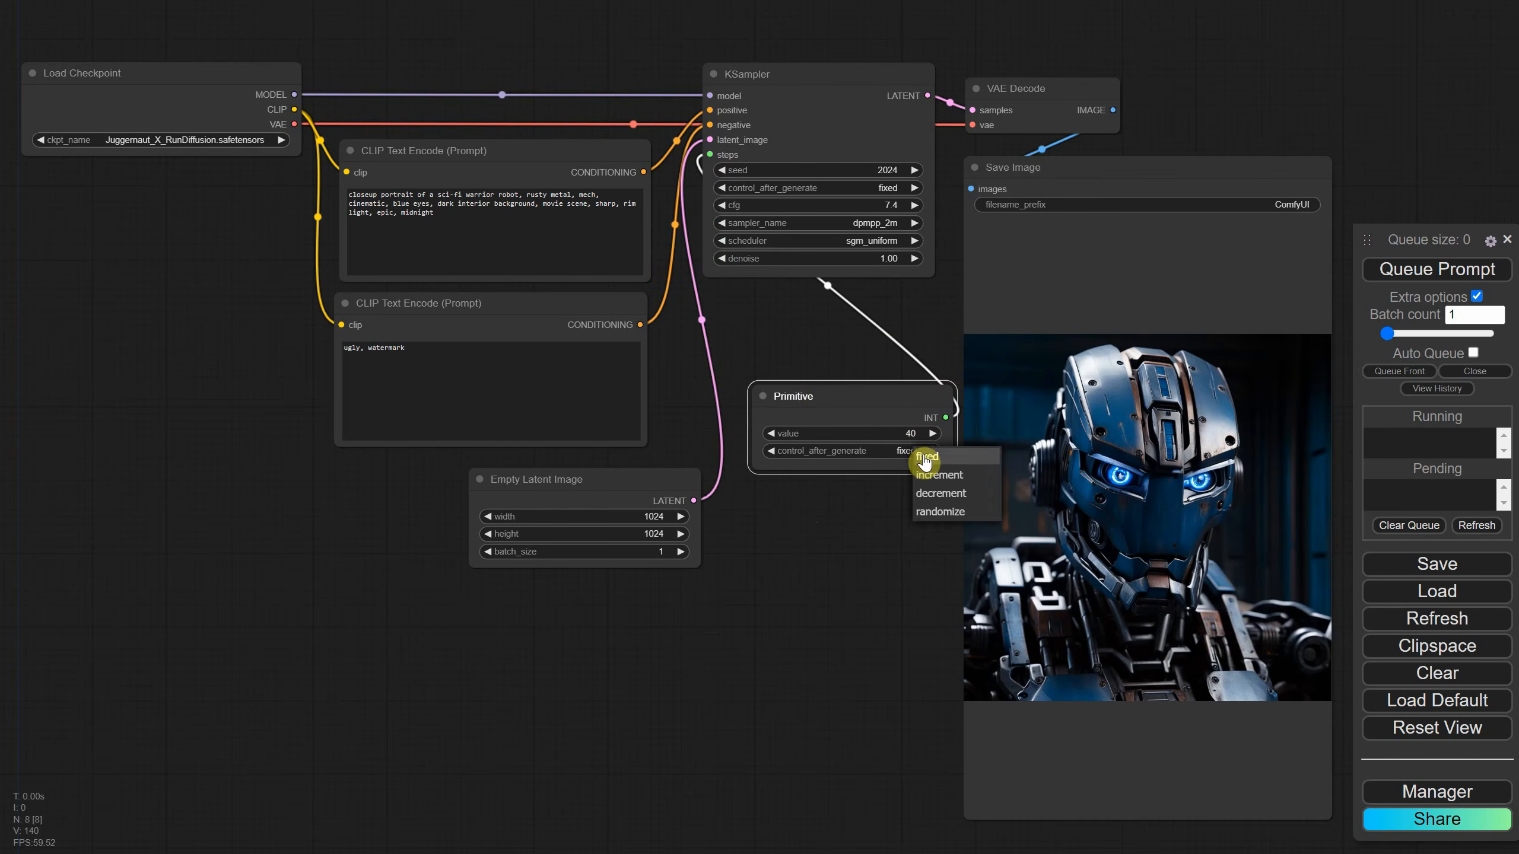
pyautogui.click(928, 459)
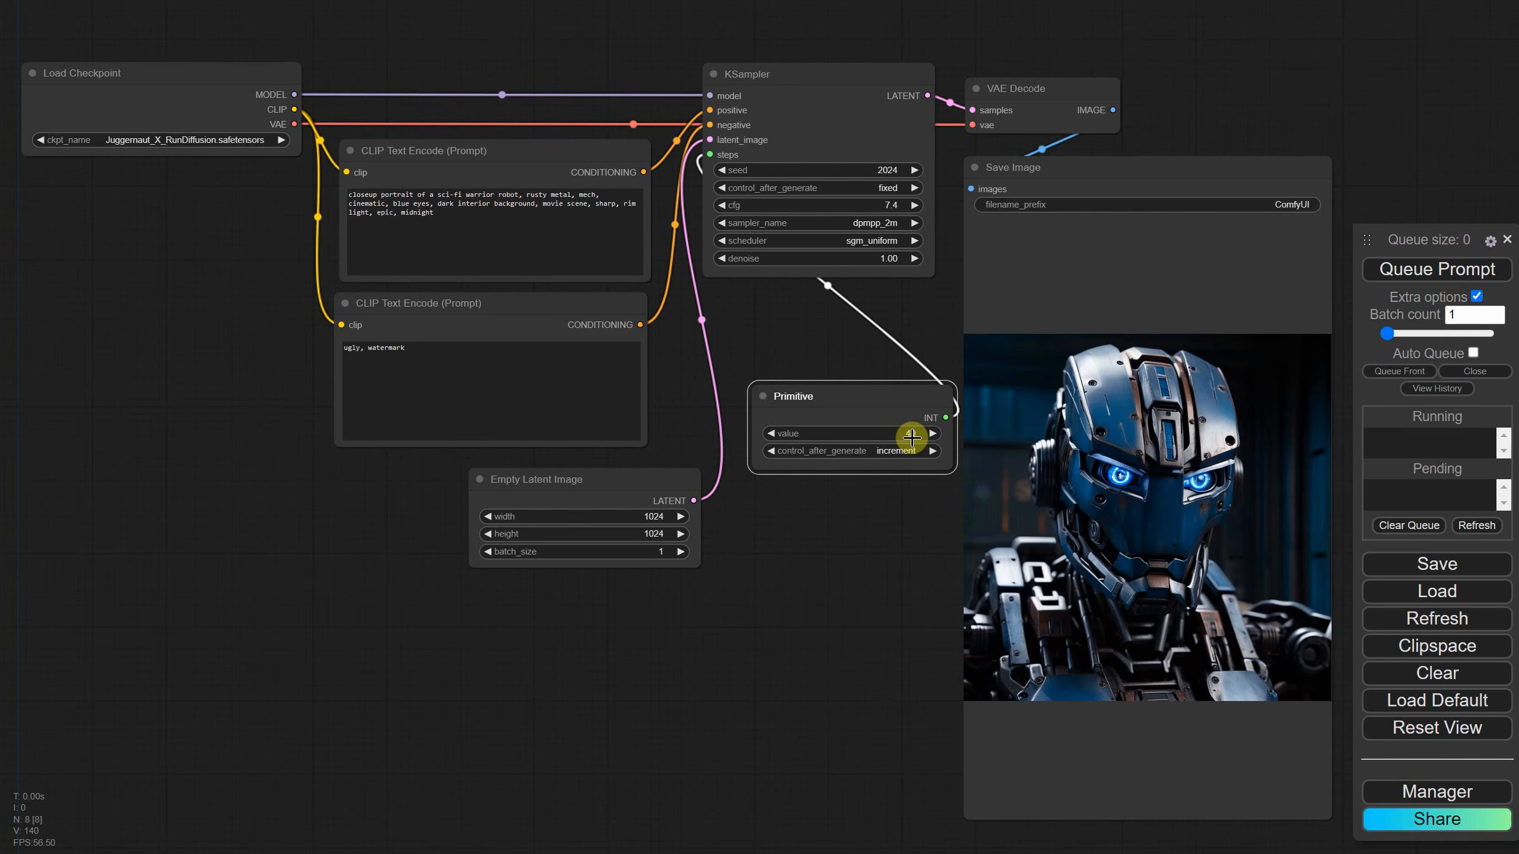
pyautogui.click(911, 434)
pyautogui.write('1')
pyautogui.press('Return')
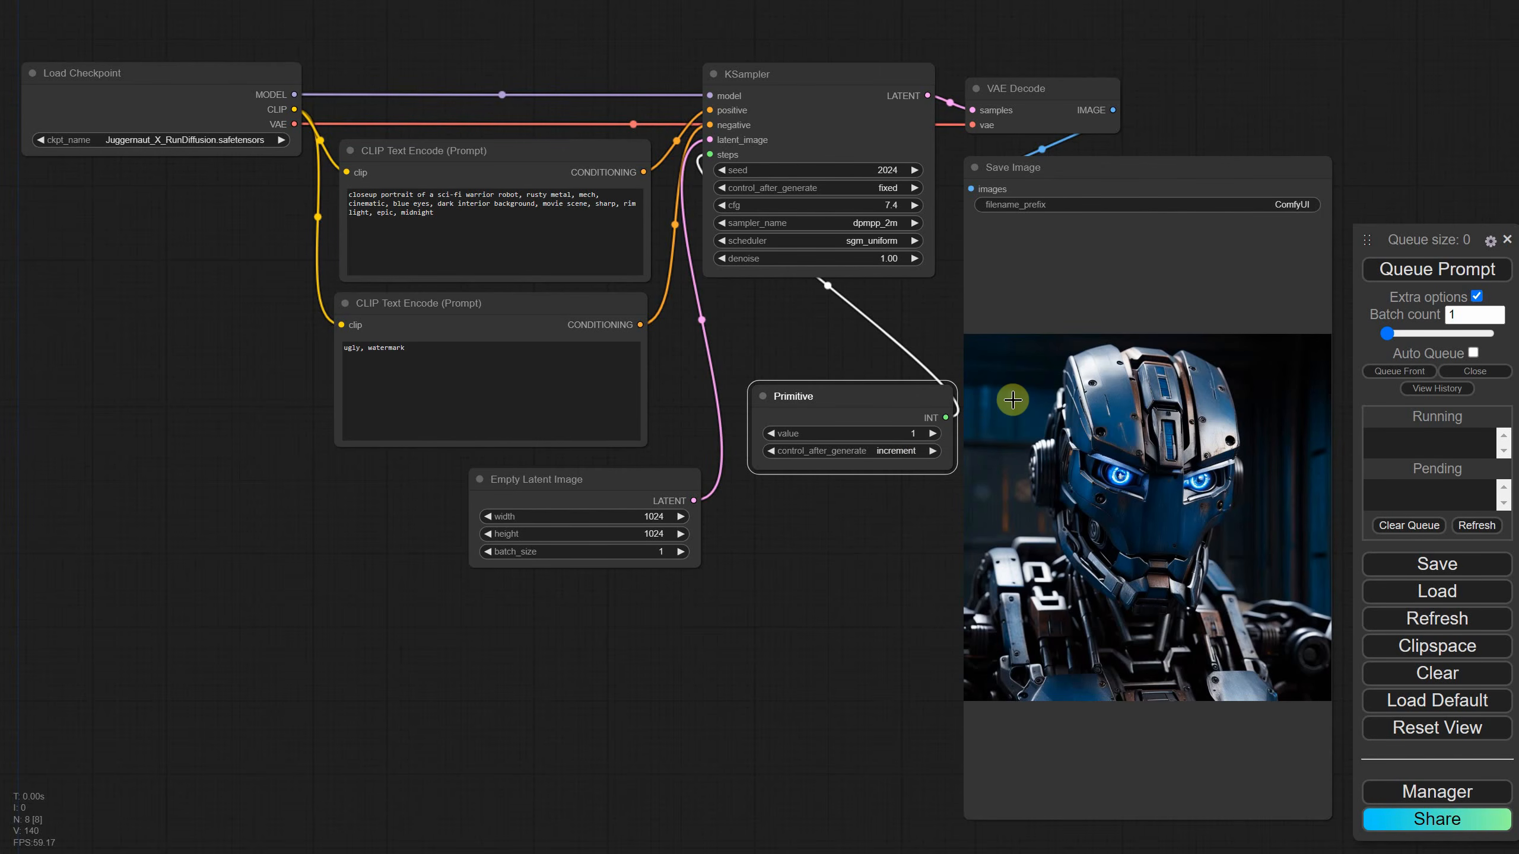
pyautogui.moveTo(869, 396); pyautogui.dragTo(849, 336)
# Queue the prompt fourteen times to generate images with 1 to 14 steps, and check the execution times in the ComfyUI console
pyautogui.click(1408, 273)
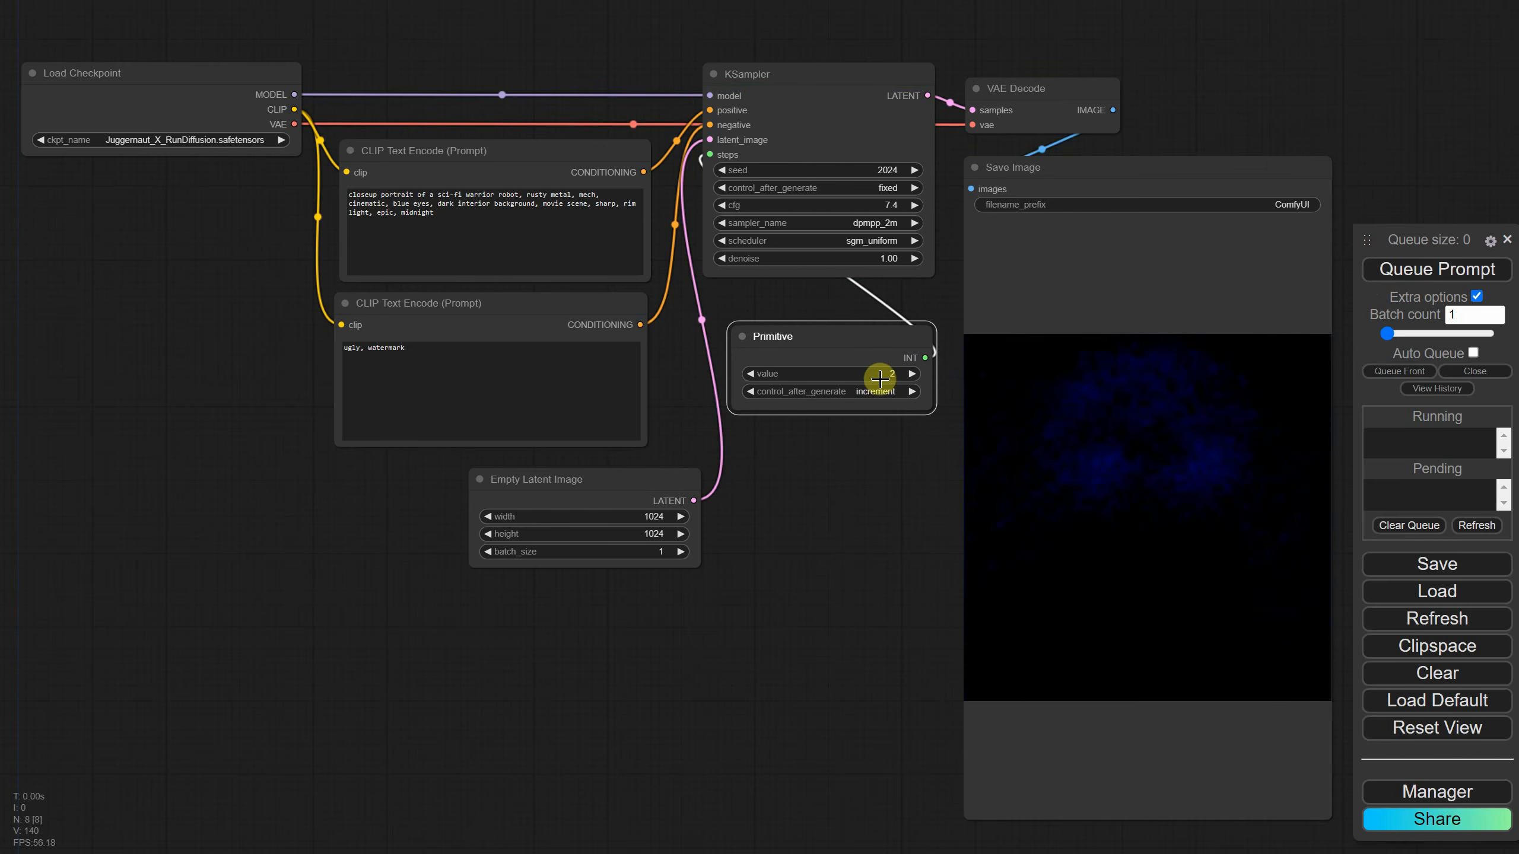
pyautogui.click(1395, 274)
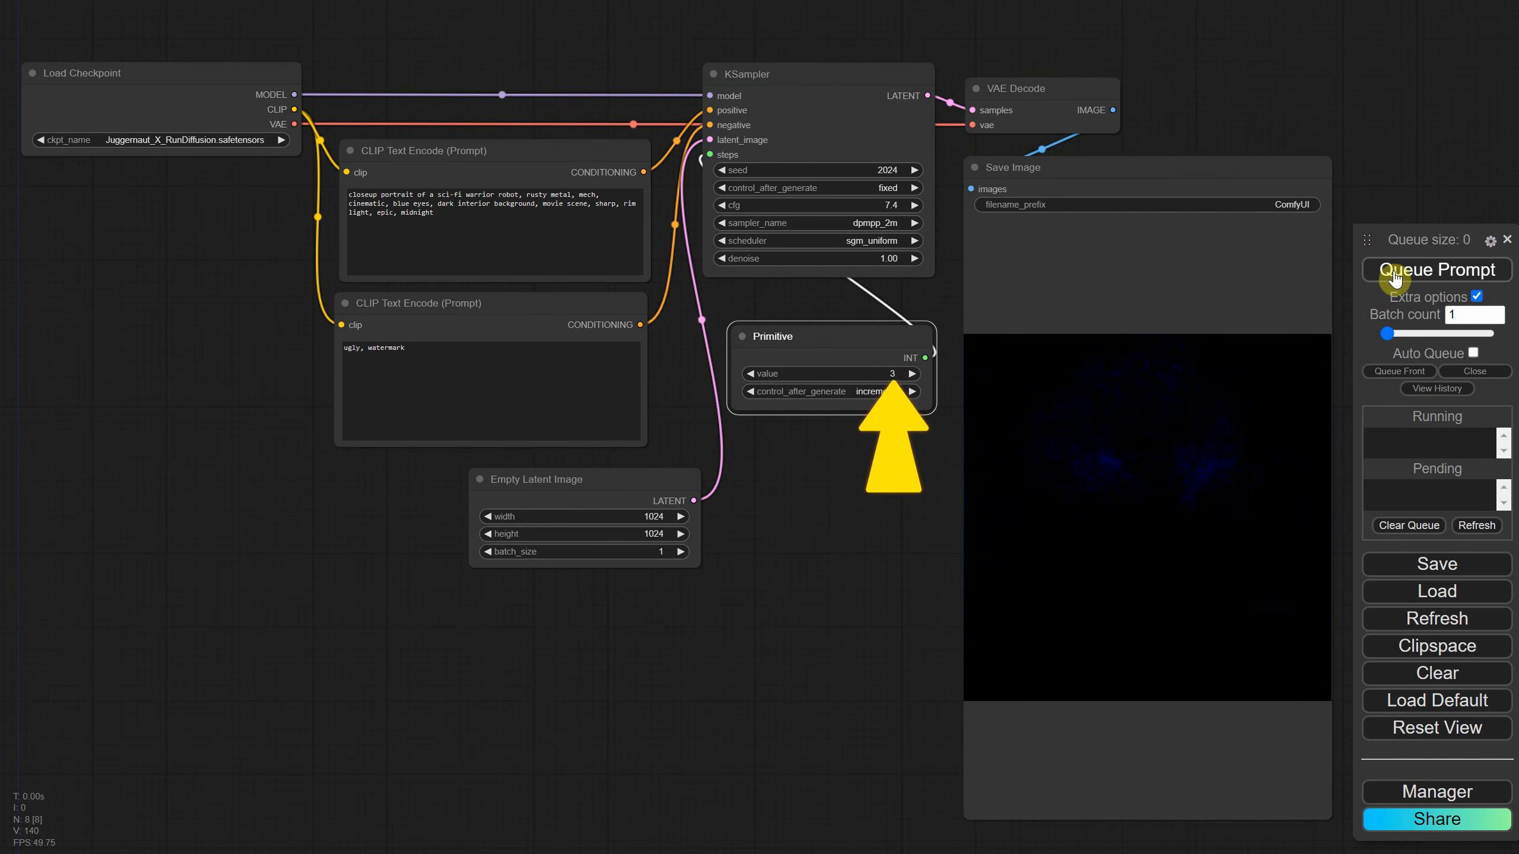
pyautogui.click(1393, 274)
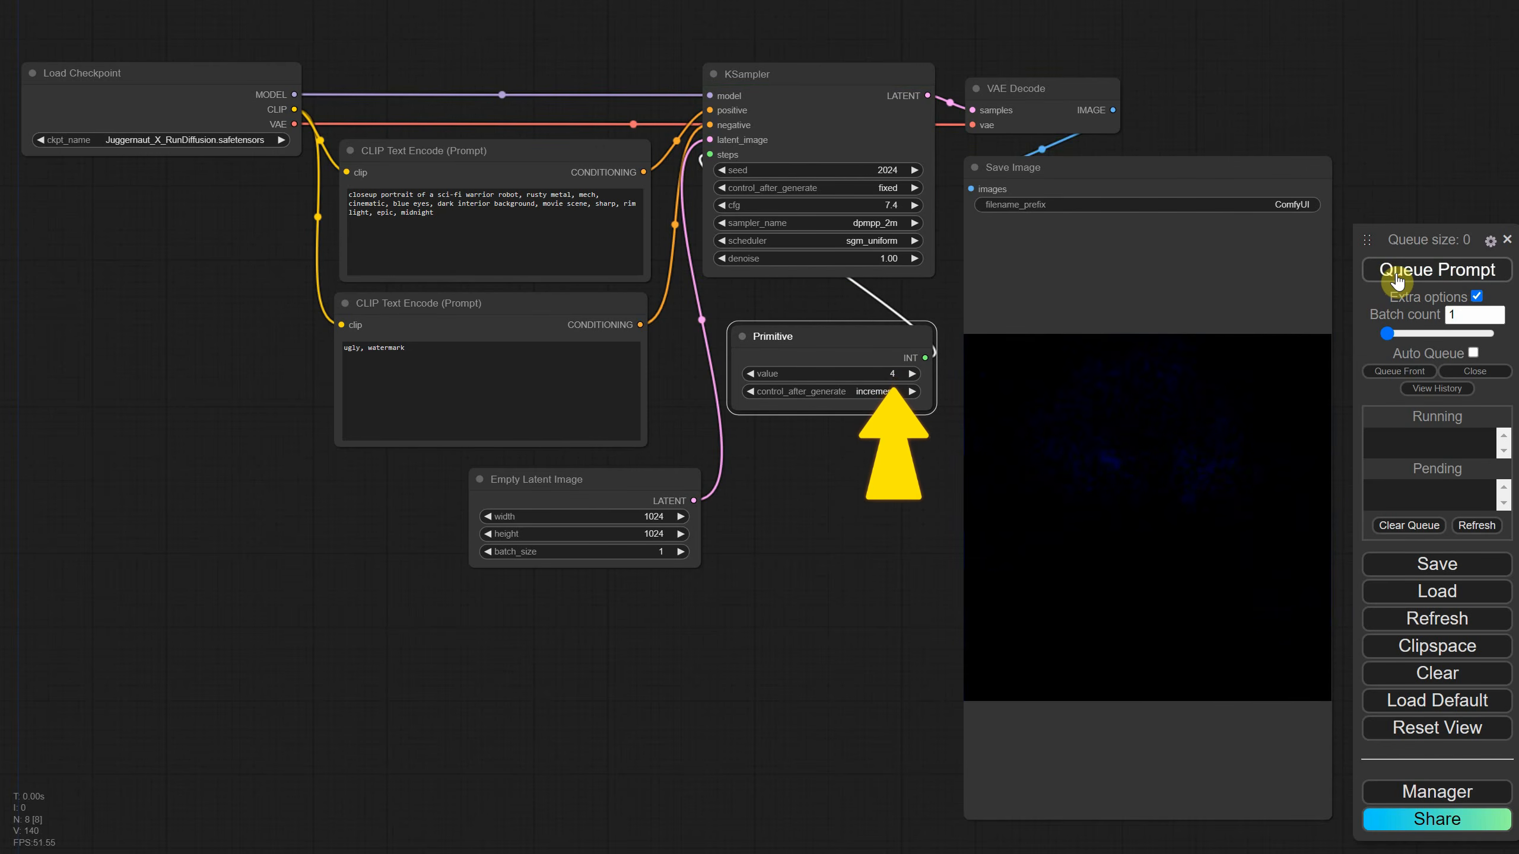
pyautogui.click(1397, 278)
pyautogui.click(1396, 277)
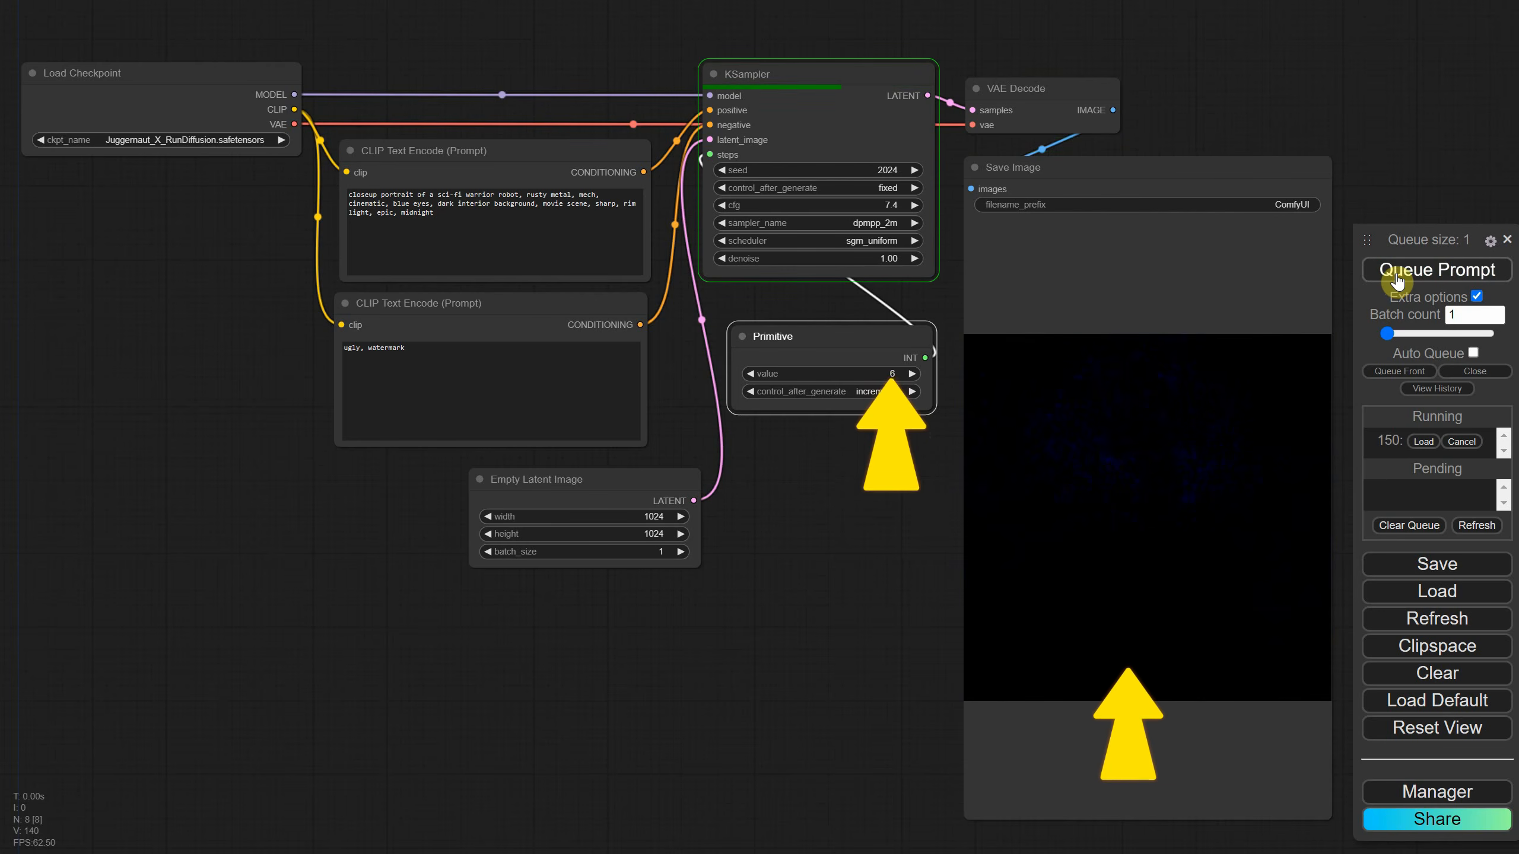
pyautogui.click(1396, 276)
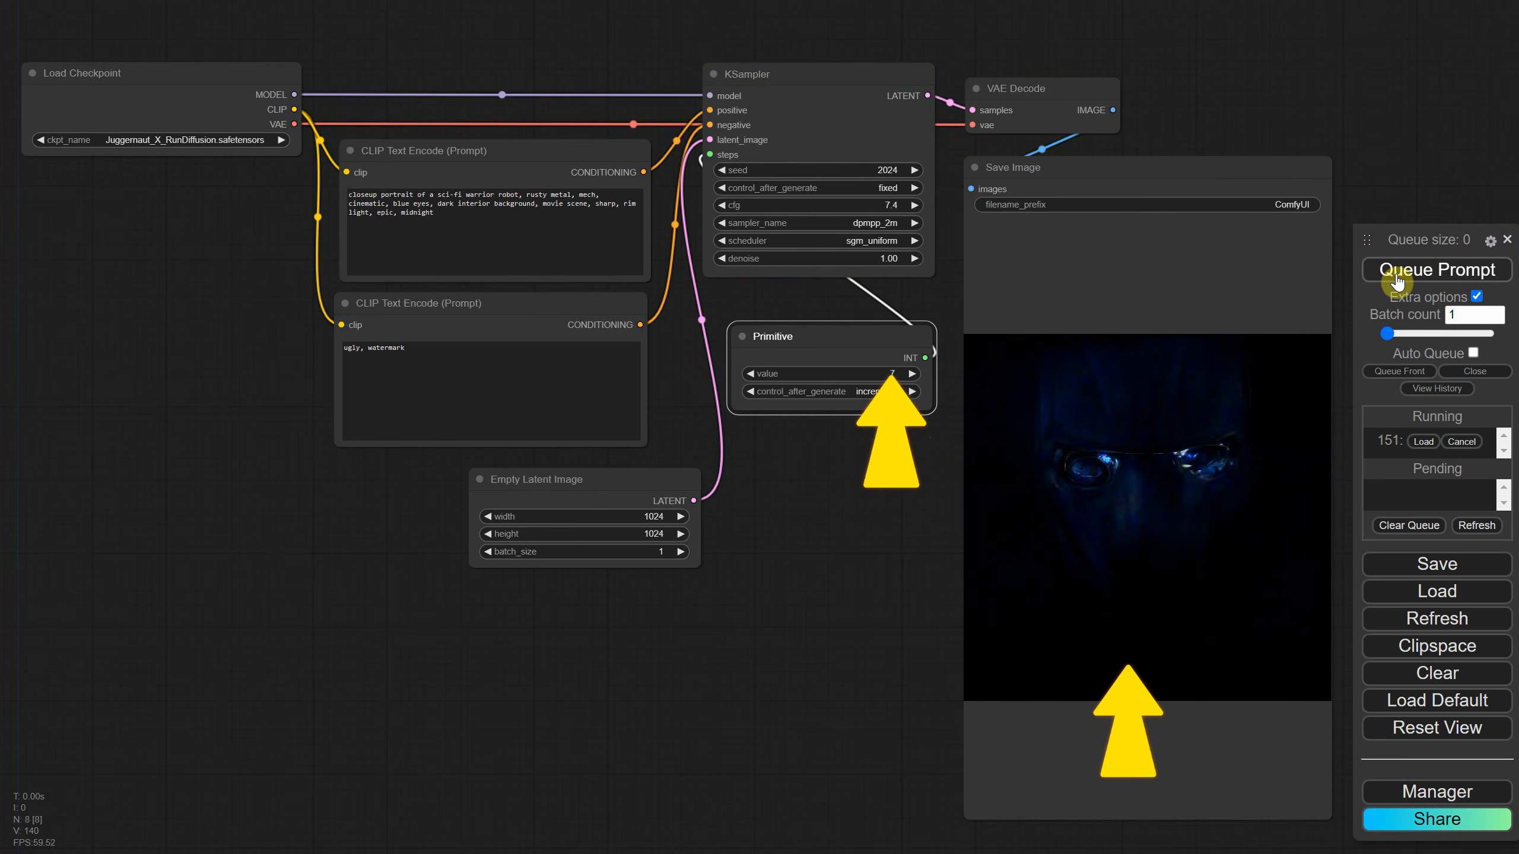
pyautogui.click(1396, 276)
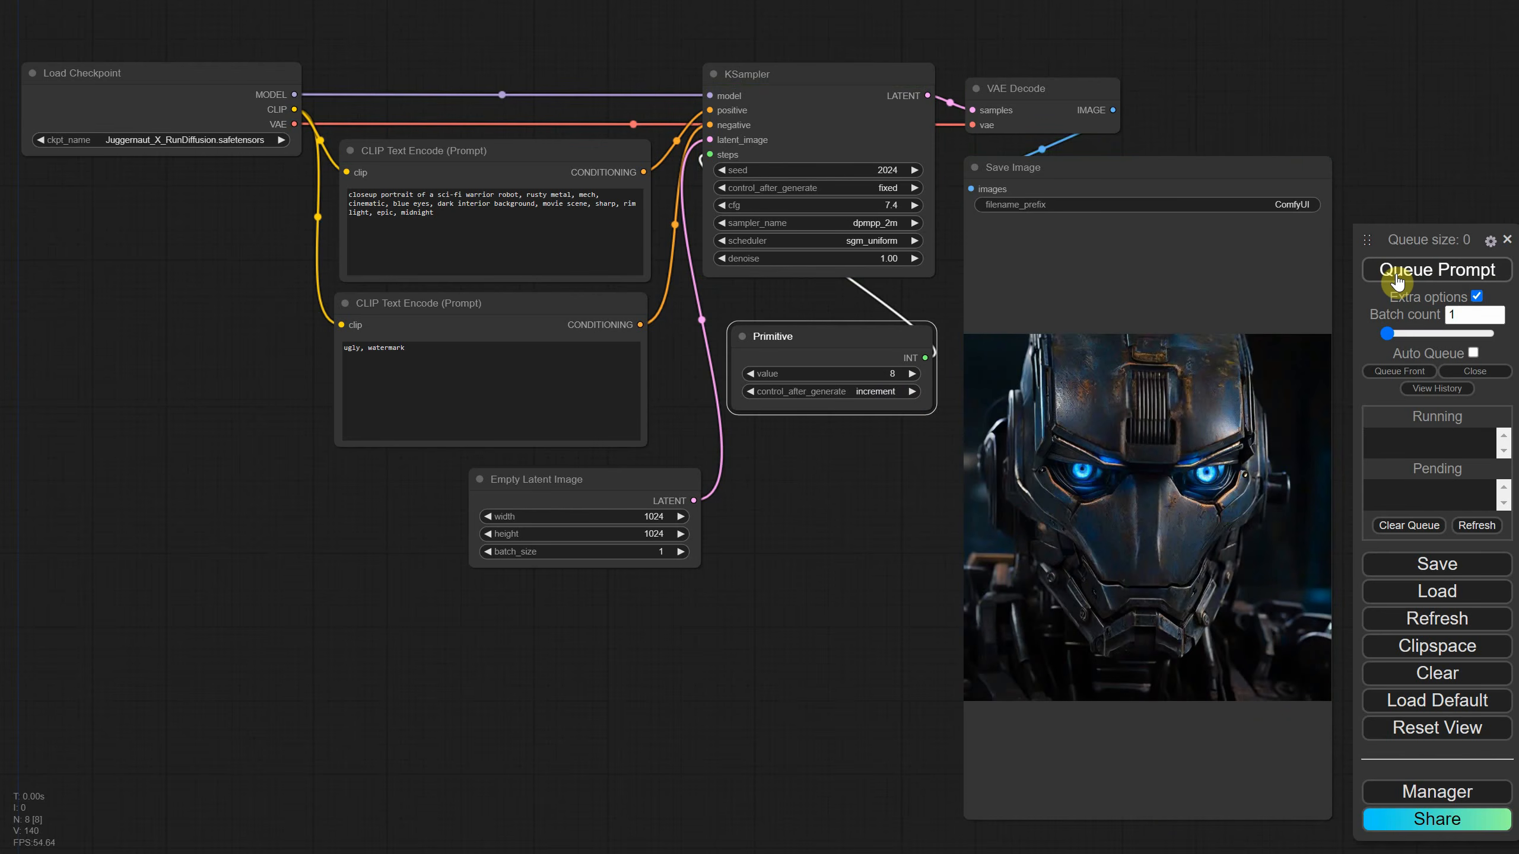
pyautogui.click(1396, 276)
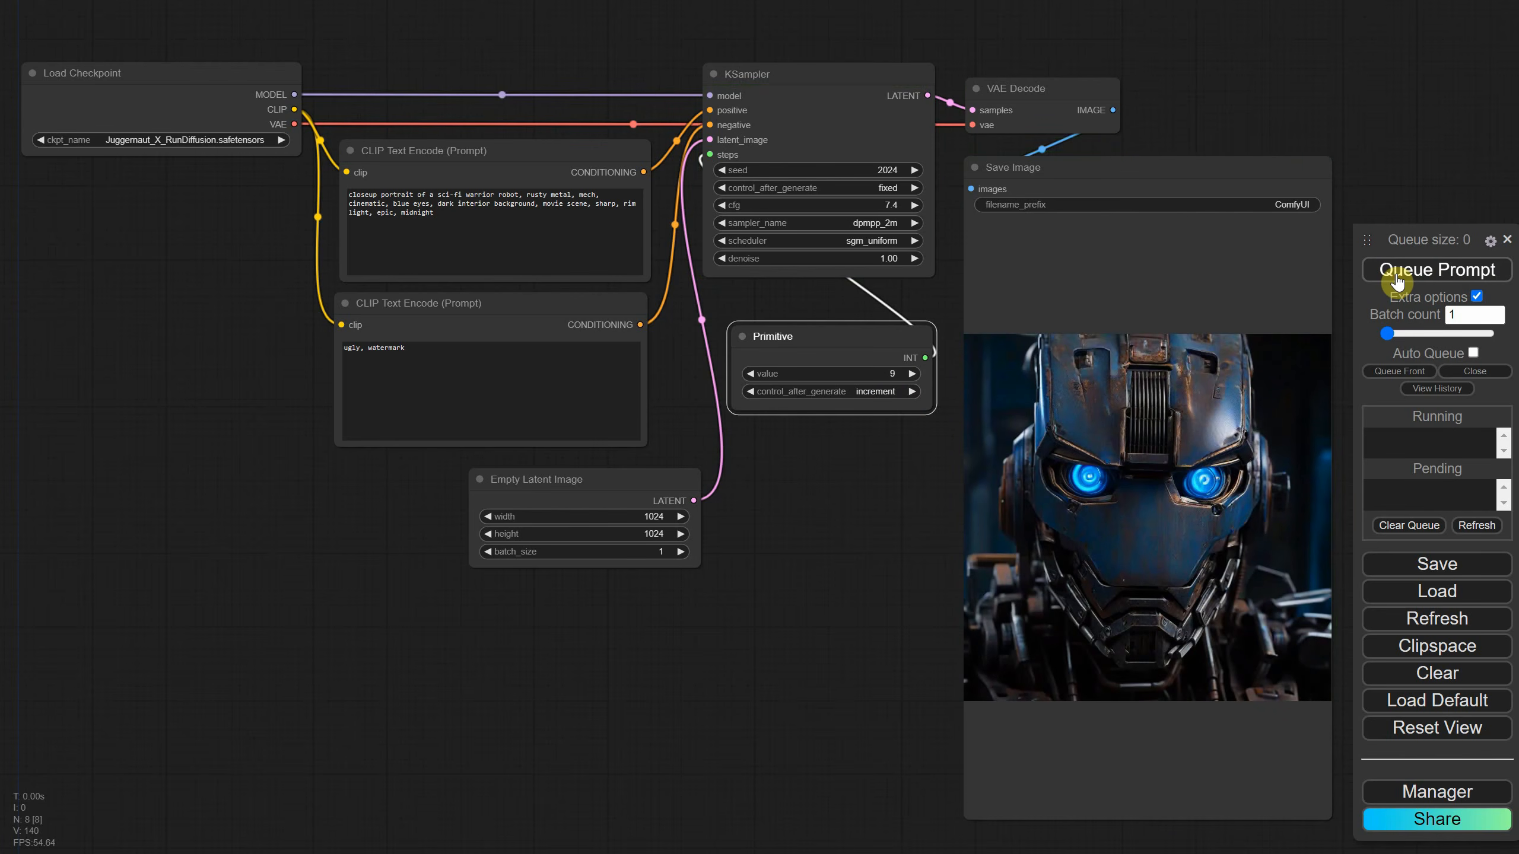
pyautogui.click(1396, 276)
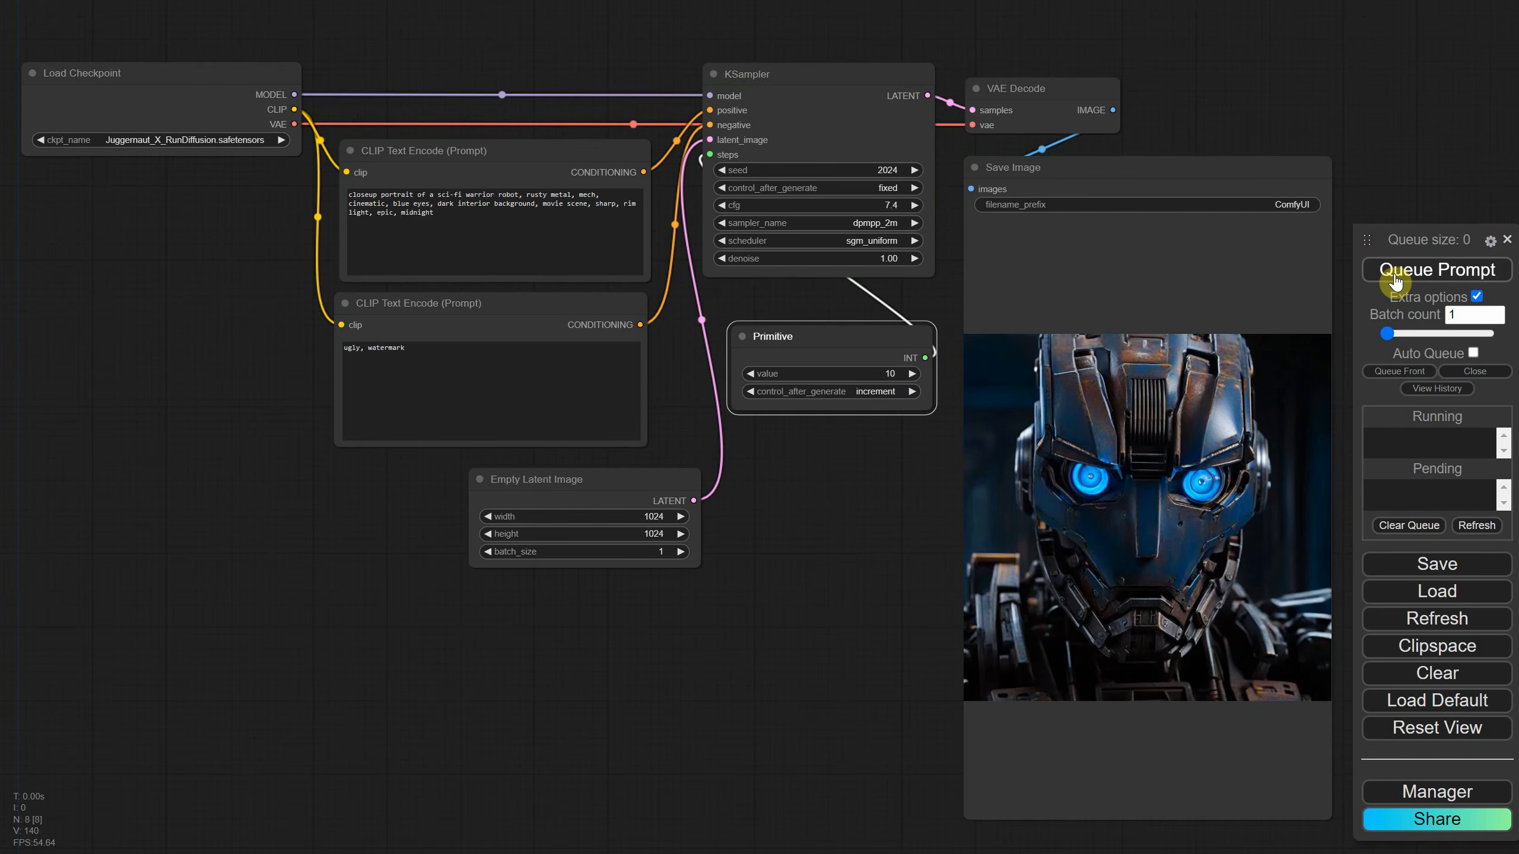
pyautogui.click(1396, 277)
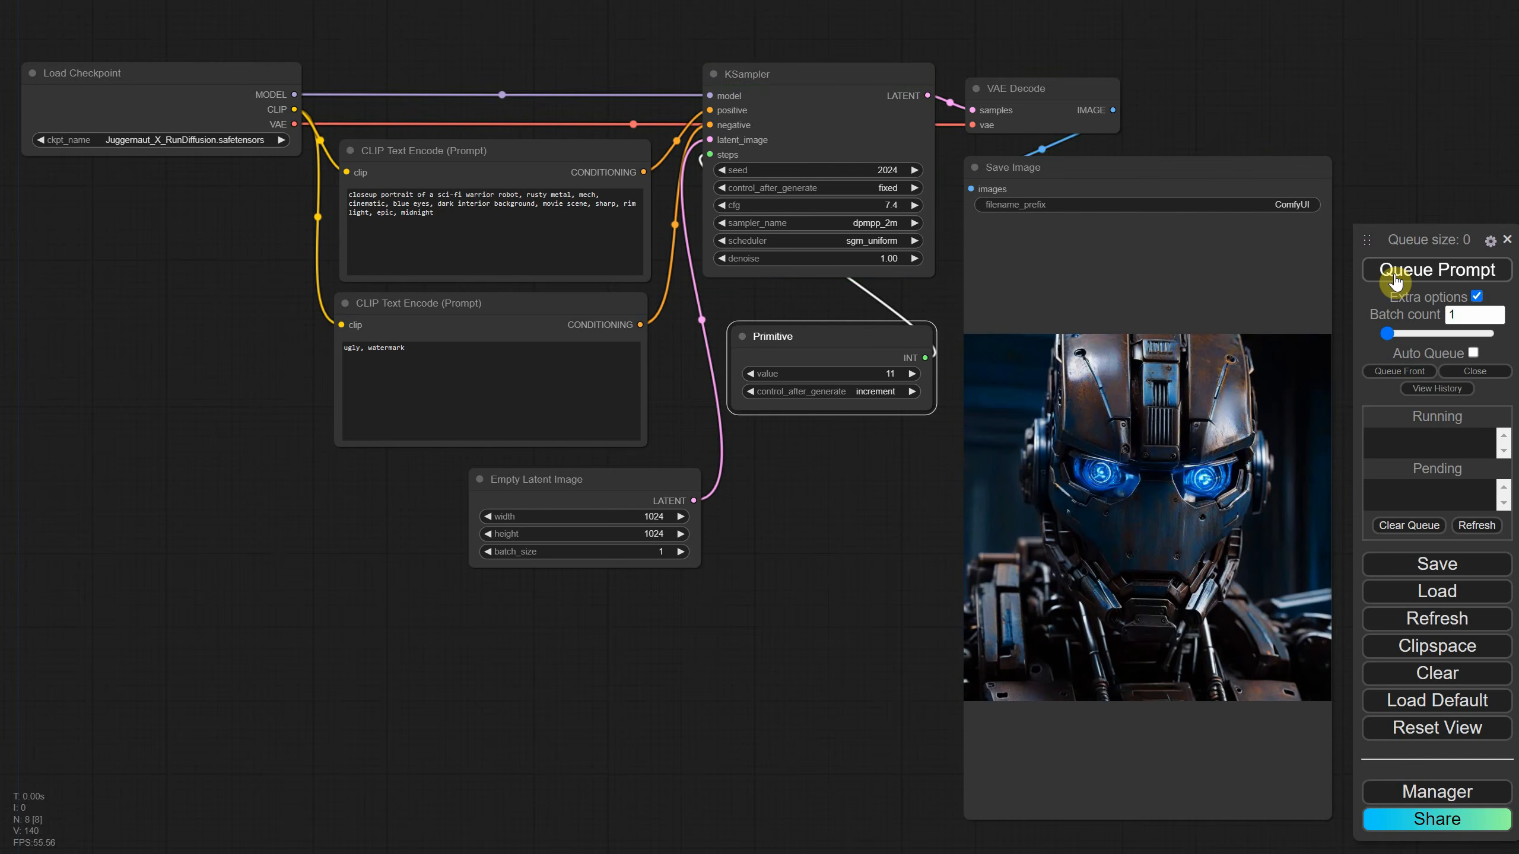
pyautogui.click(1396, 277)
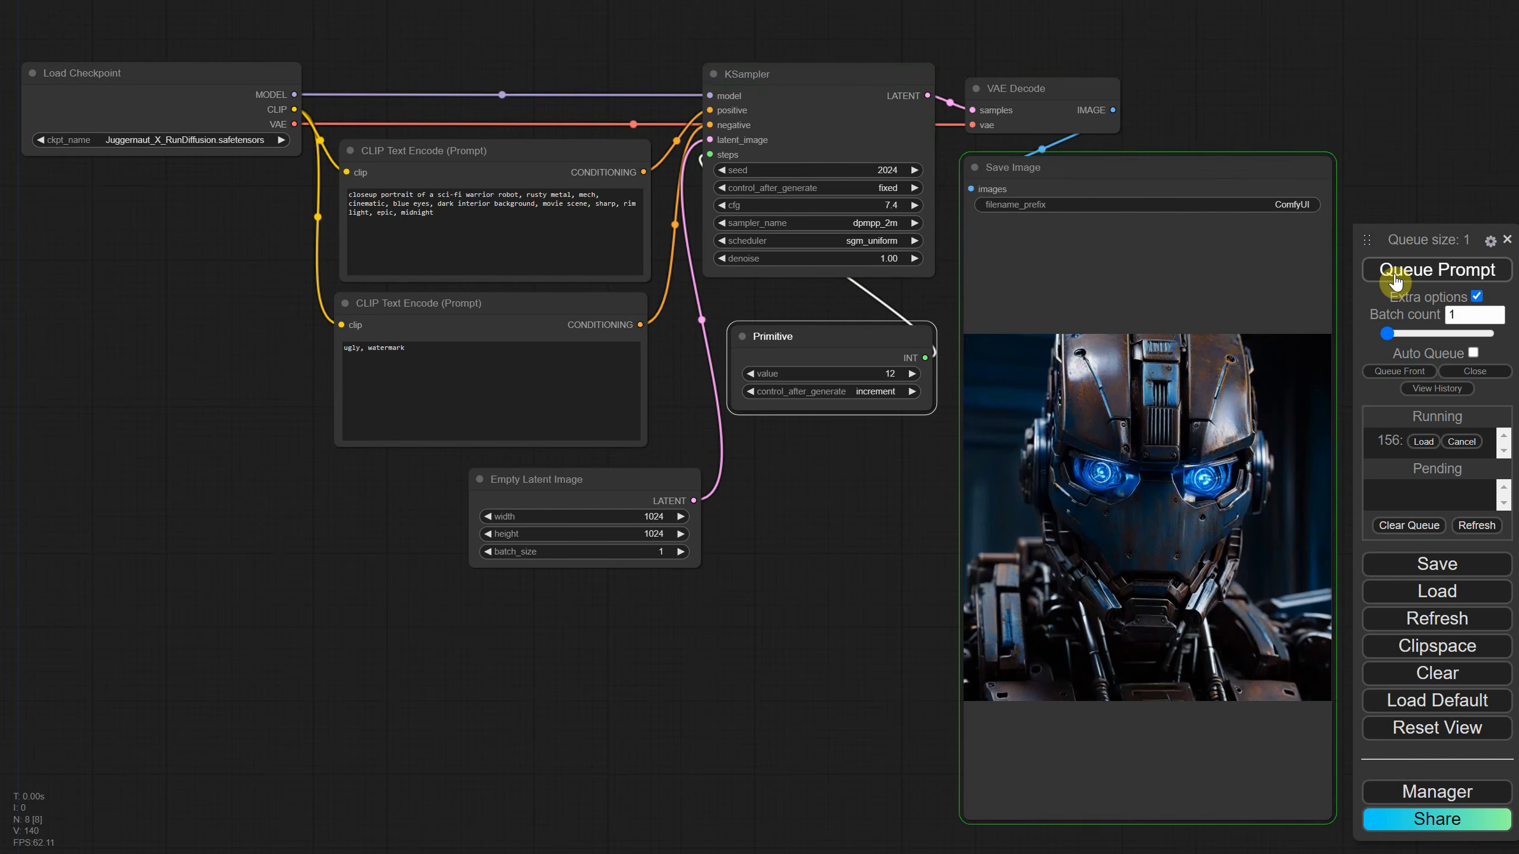
pyautogui.click(1396, 276)
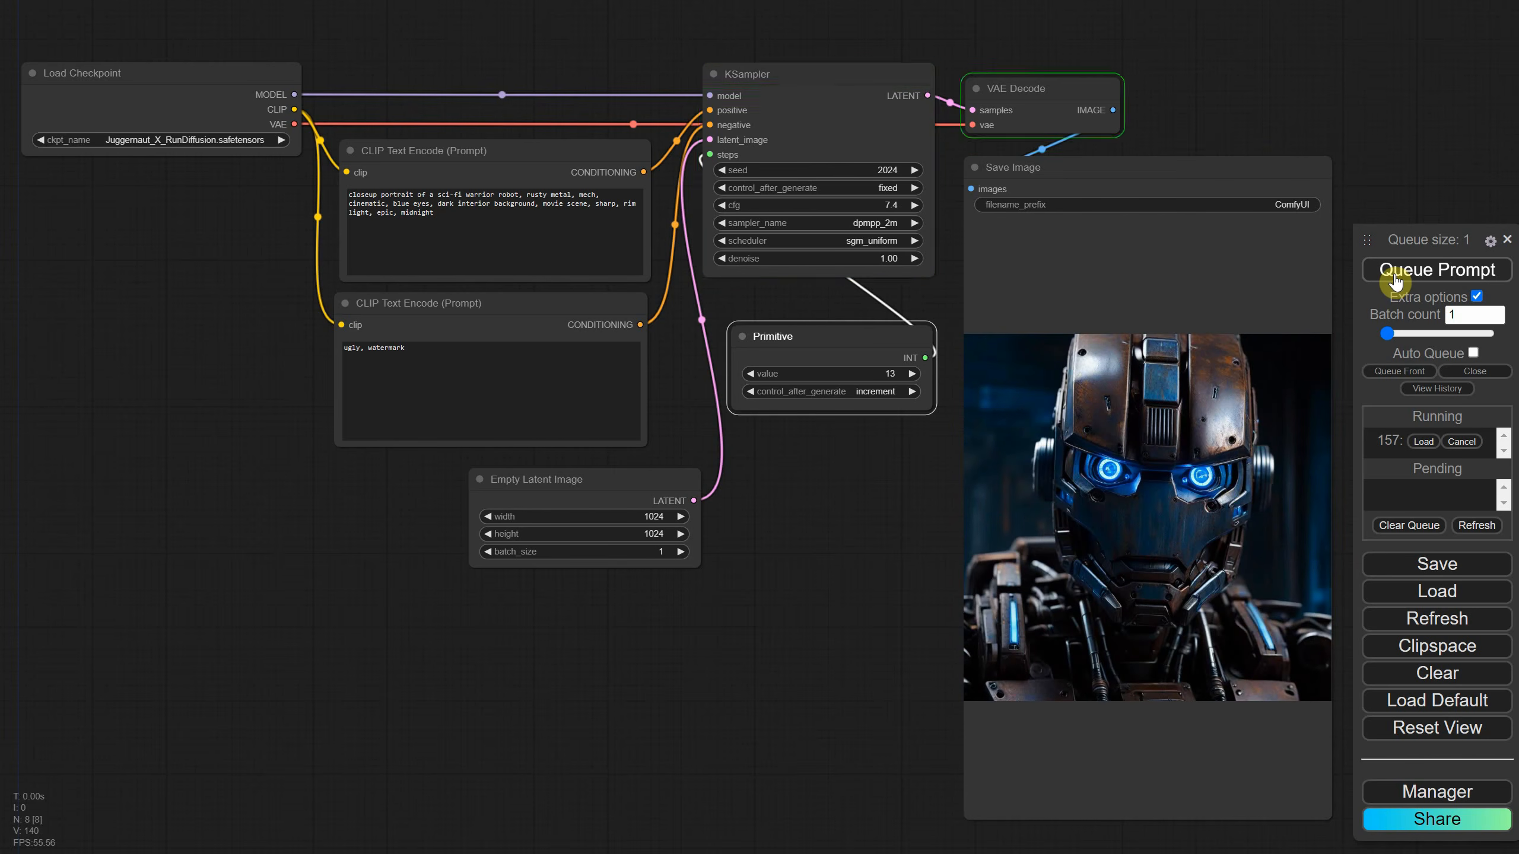
pyautogui.click(1396, 277)
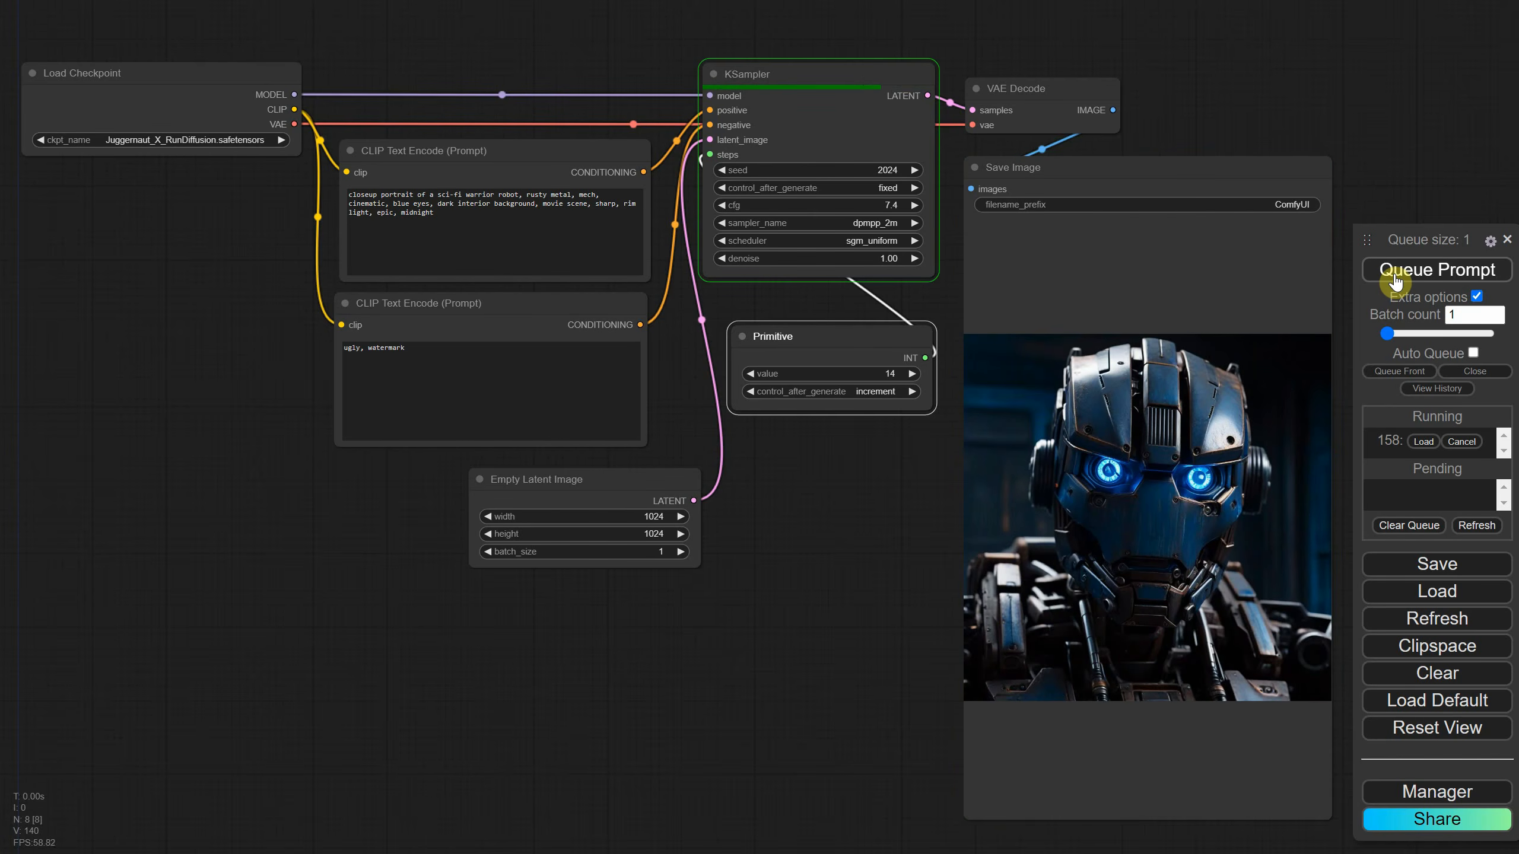
pyautogui.click(1396, 277)
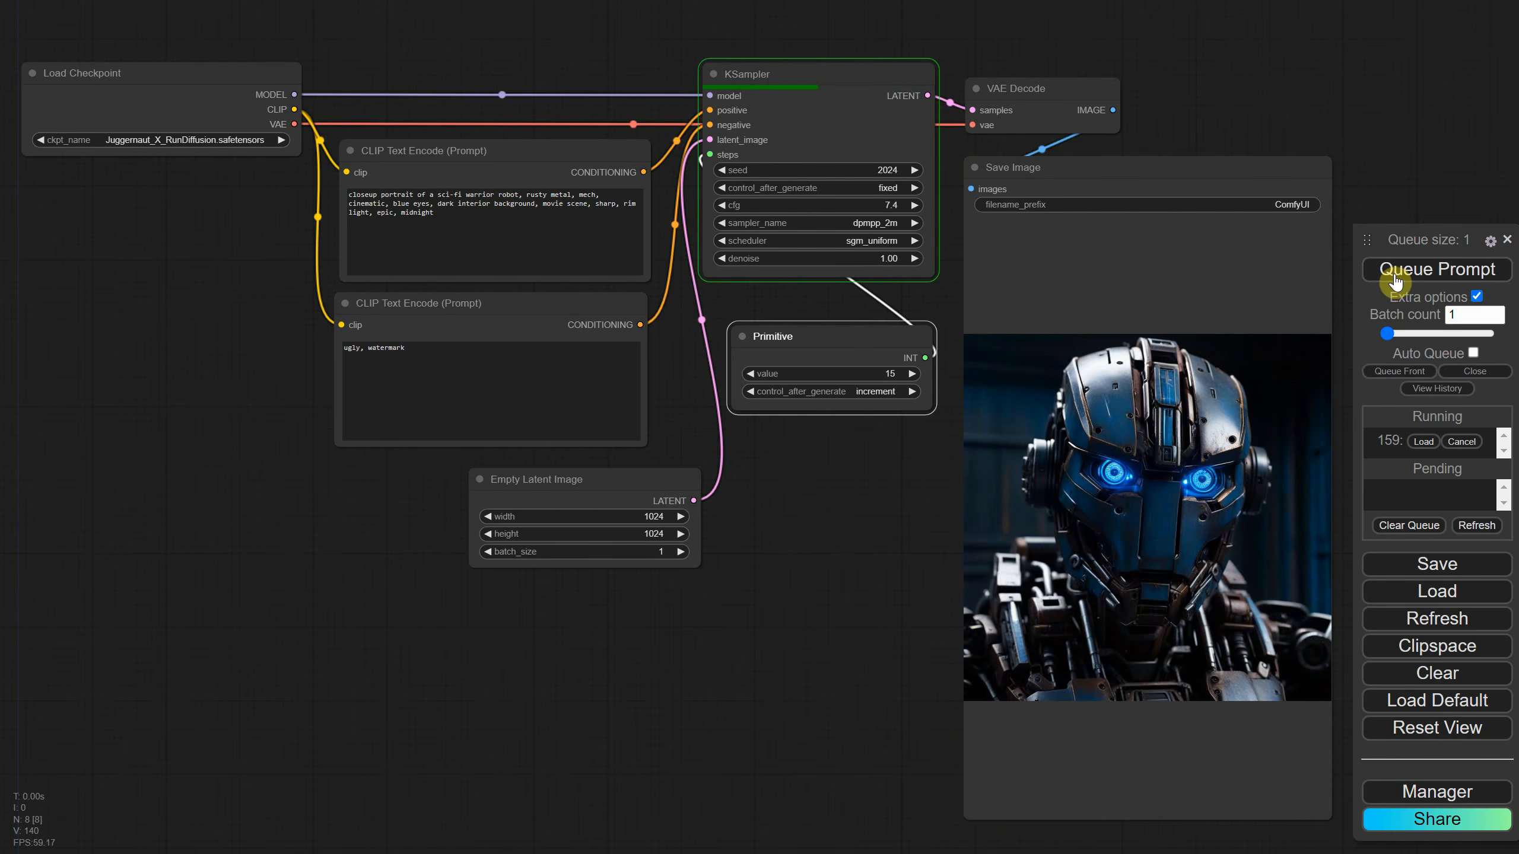
pyautogui.hotkey('alt', 'Tab')
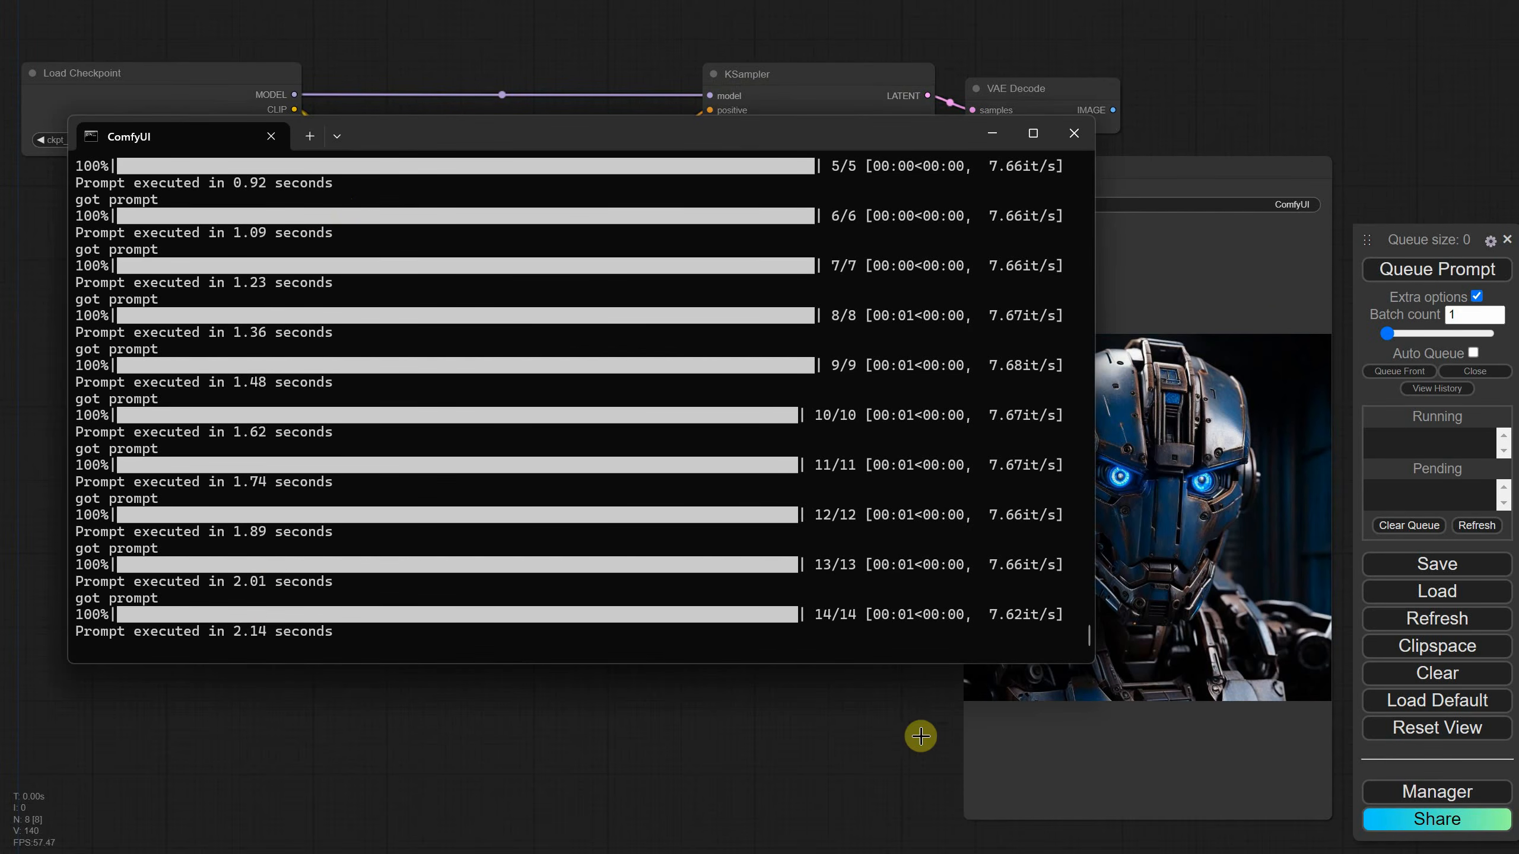
pyautogui.click(766, 730)
# Set the Primitive node's control_after_generate to fixed and its value to 30, and queue the prompt once
pyautogui.click(875, 390)
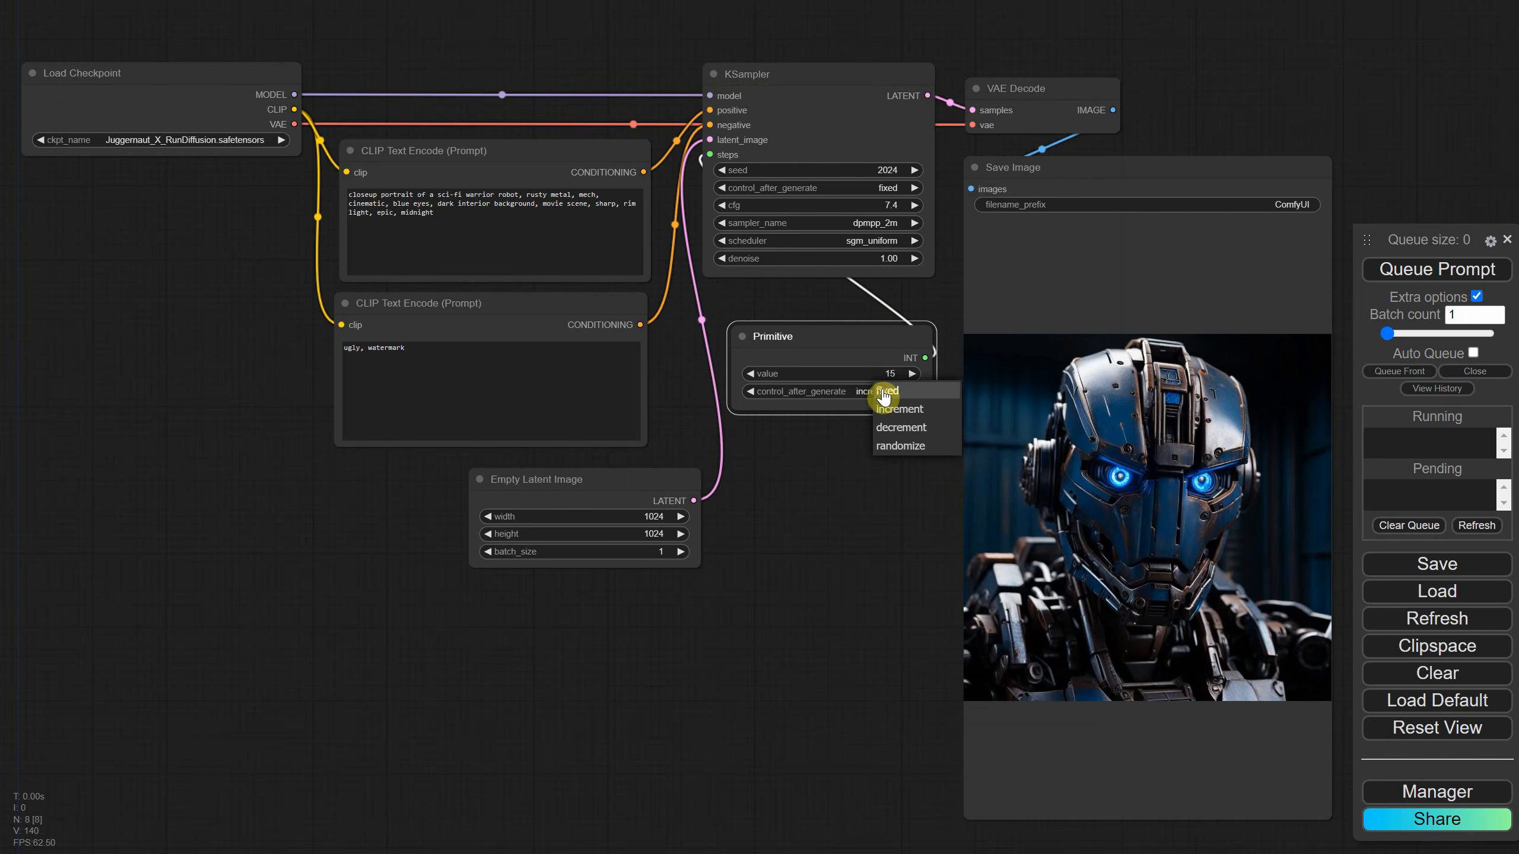
pyautogui.click(888, 401)
pyautogui.click(891, 372)
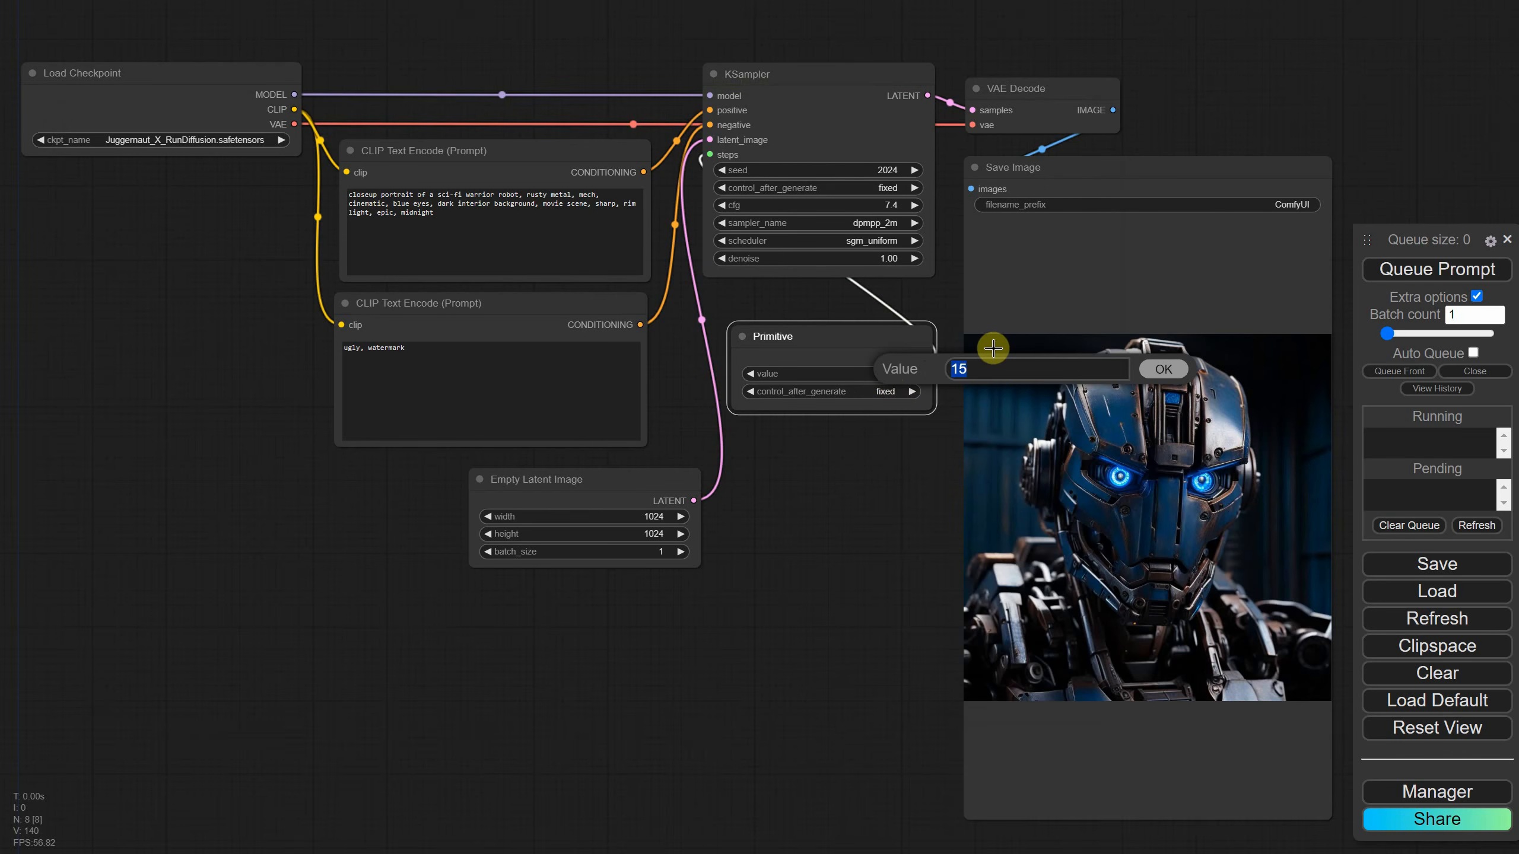
pyautogui.click(1392, 273)
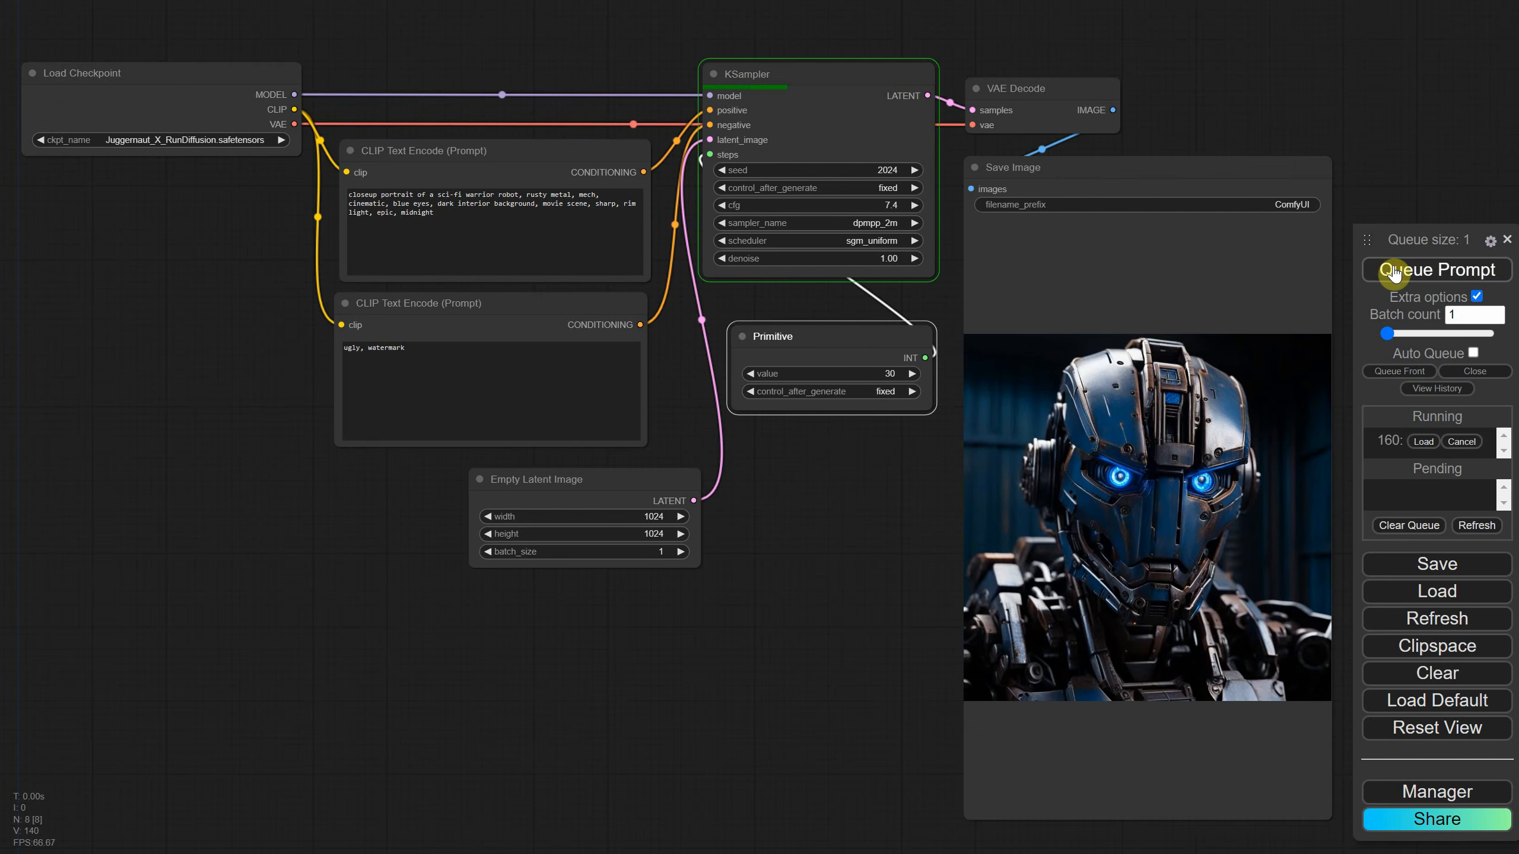
# Convert the KSampler's steps input back to a widget and delete the disconnected Primitive node
pyautogui.rightClick(817, 139)
pyautogui.click(915, 423)
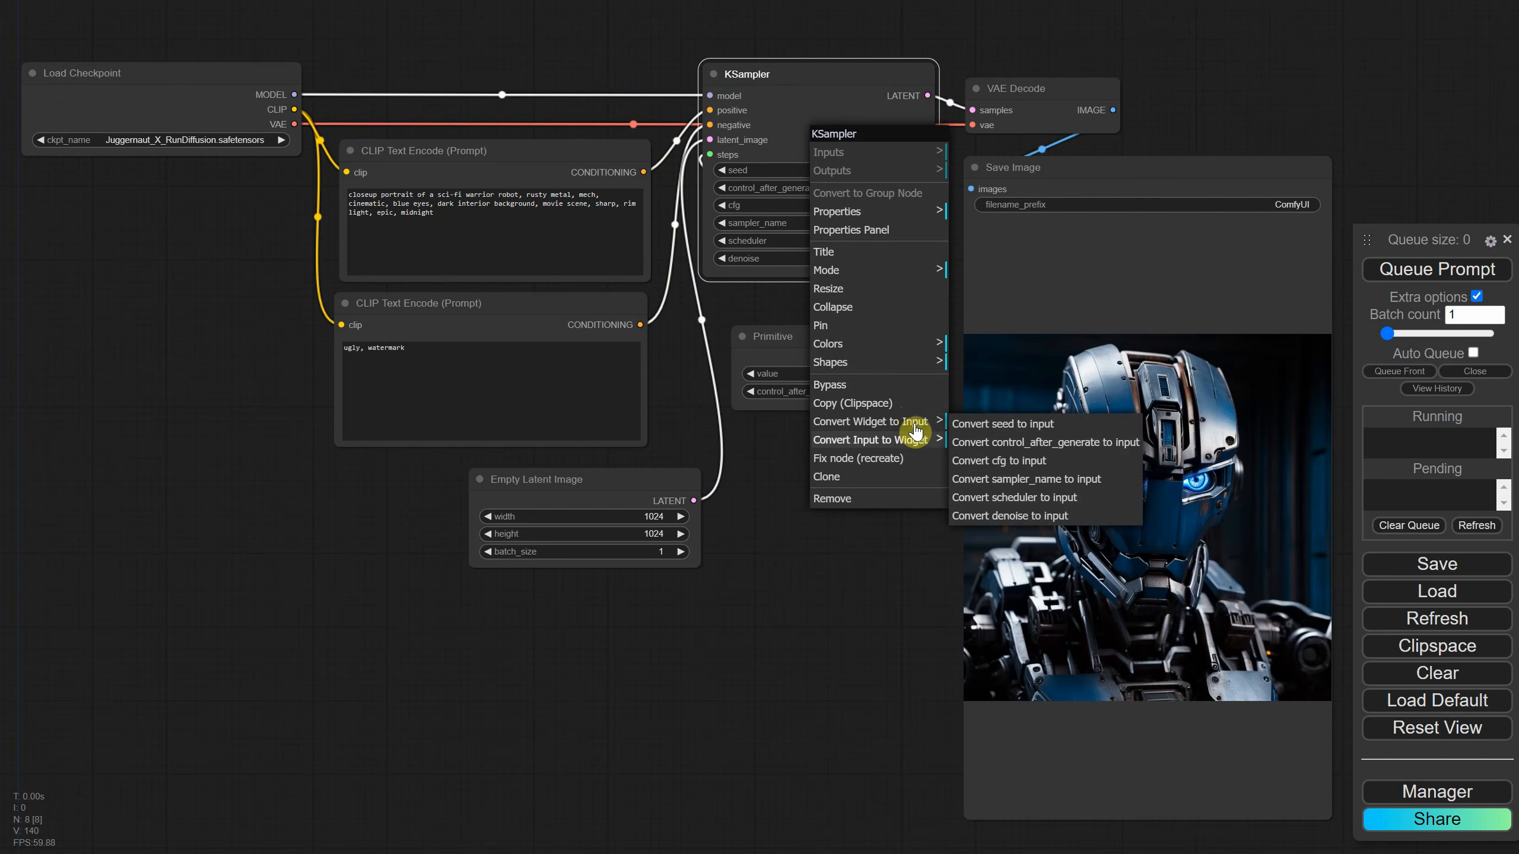
pyautogui.click(915, 439)
pyautogui.click(977, 432)
pyautogui.click(819, 335)
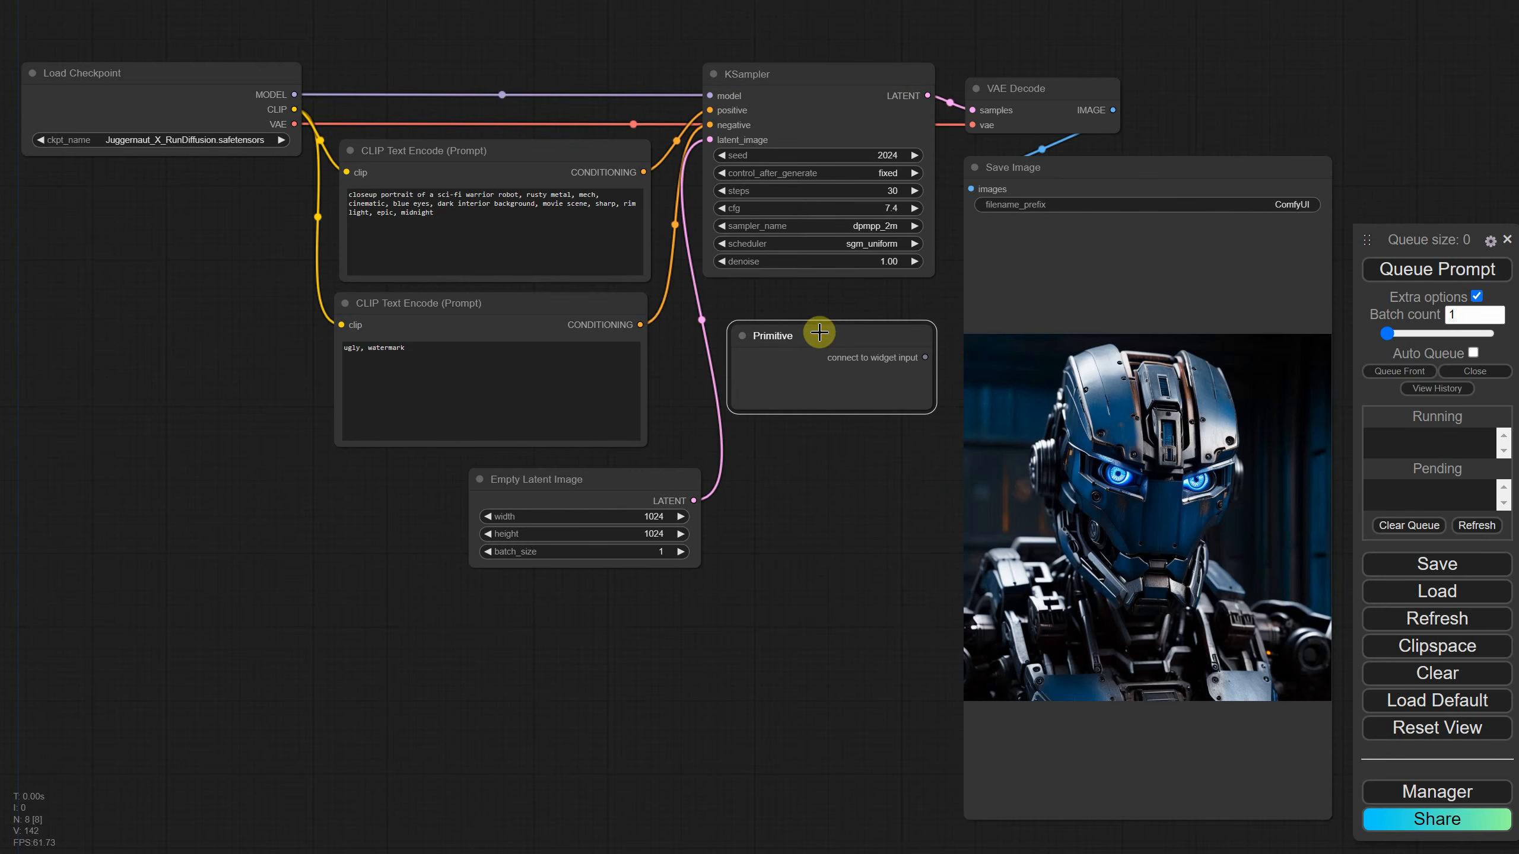
pyautogui.press('Delete')
# Set the KSampler's scheduler to karras and its sampler_name to euler, and queue the prompt
pyautogui.click(866, 244)
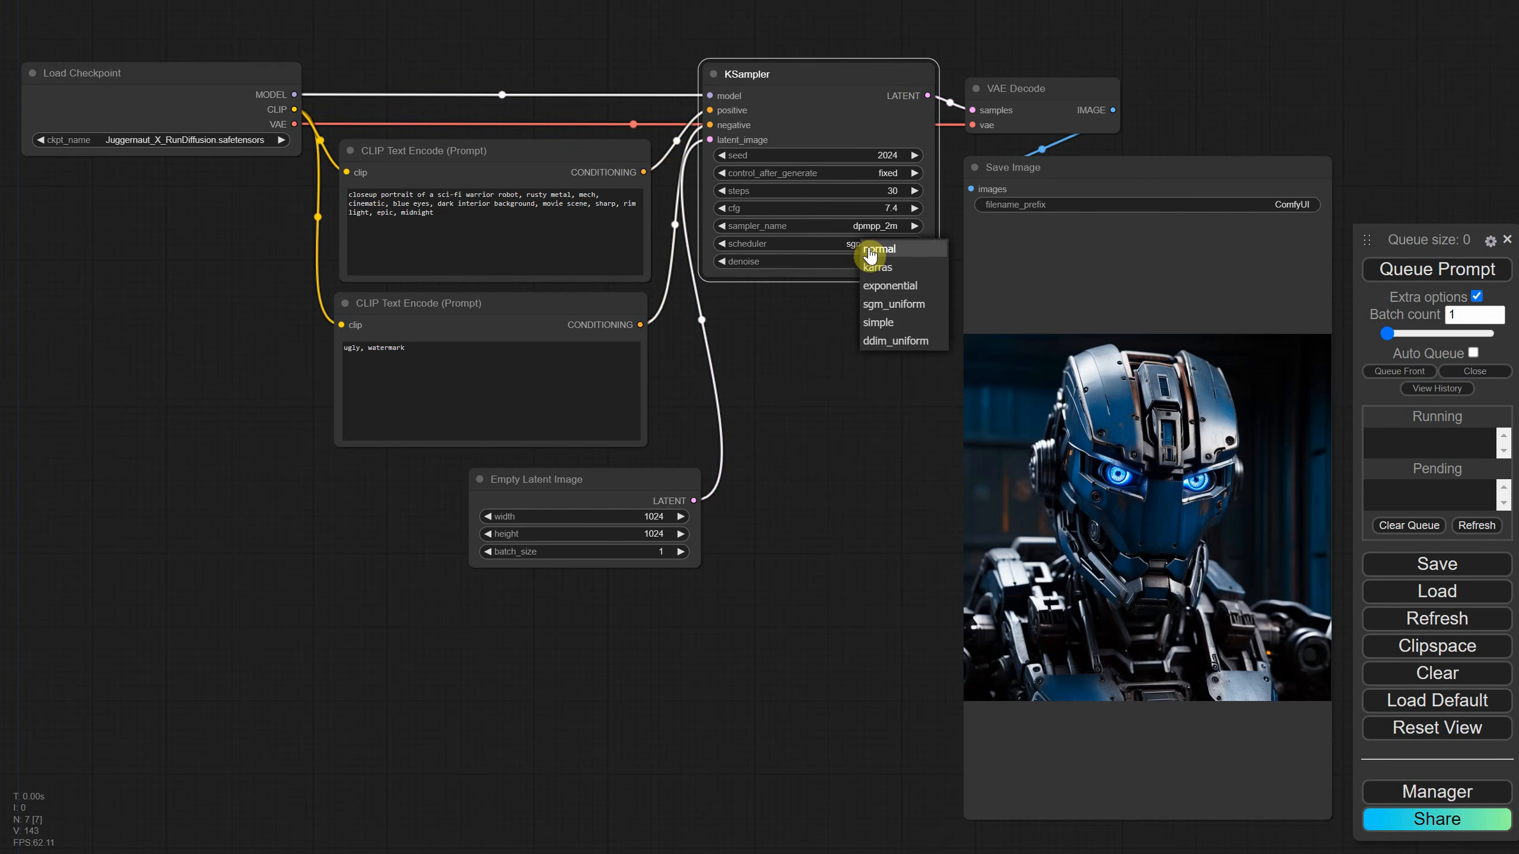
pyautogui.click(878, 267)
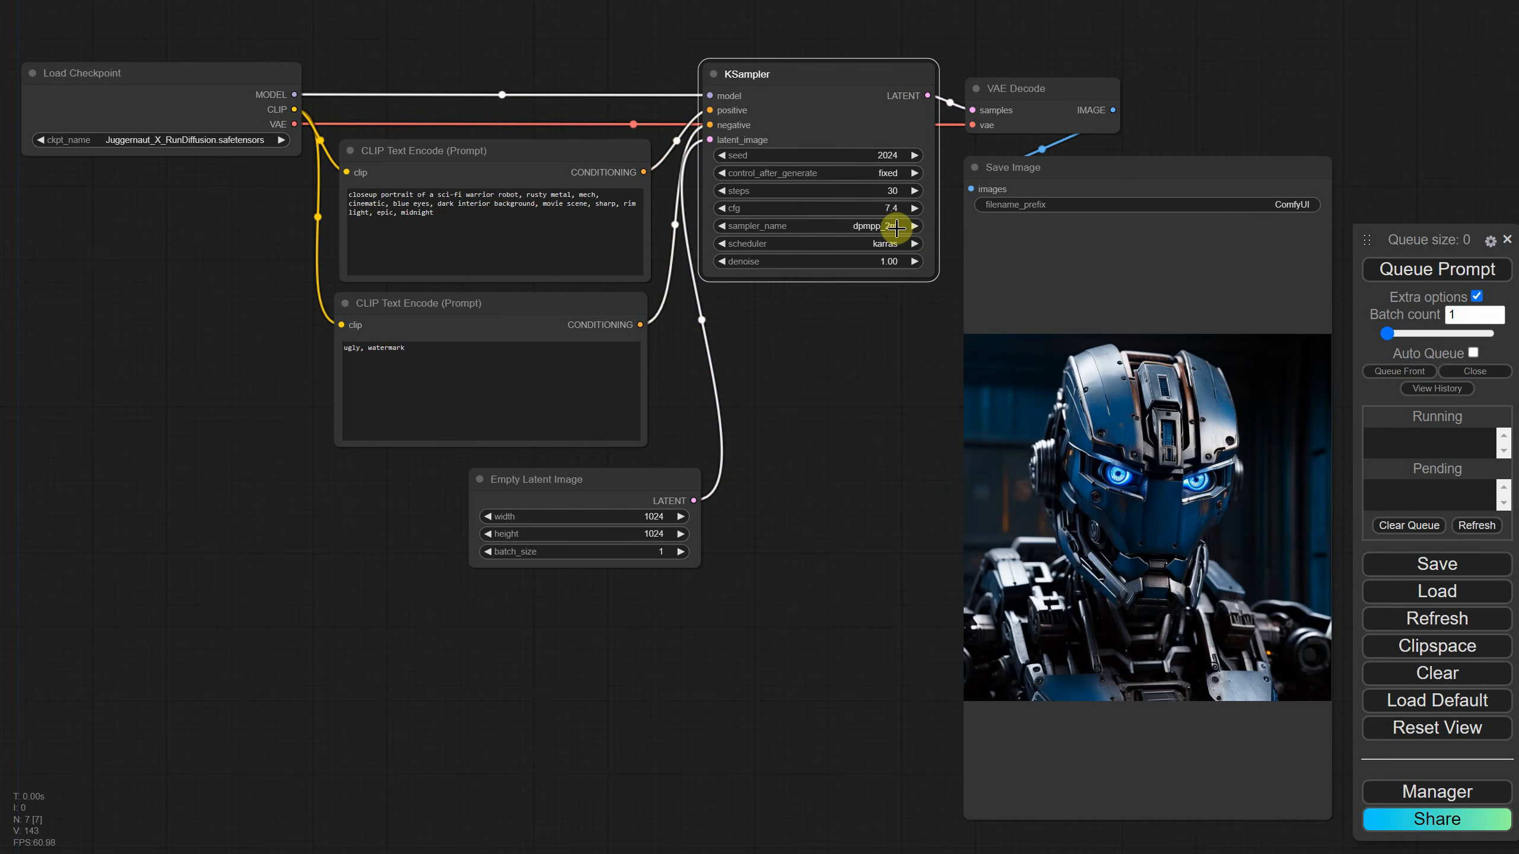
pyautogui.click(889, 225)
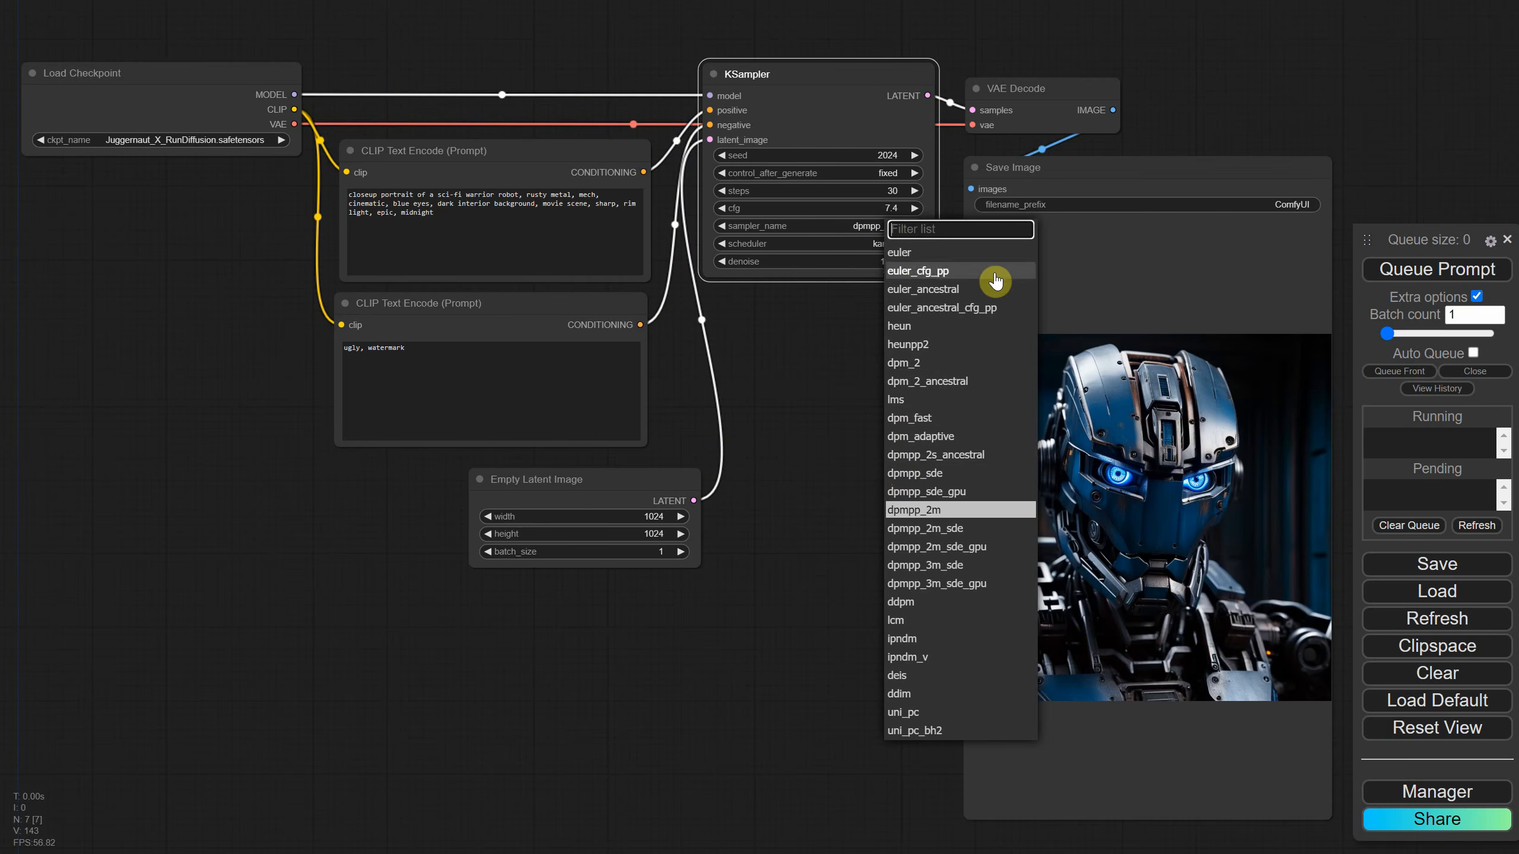
pyautogui.click(909, 252)
pyautogui.click(1389, 275)
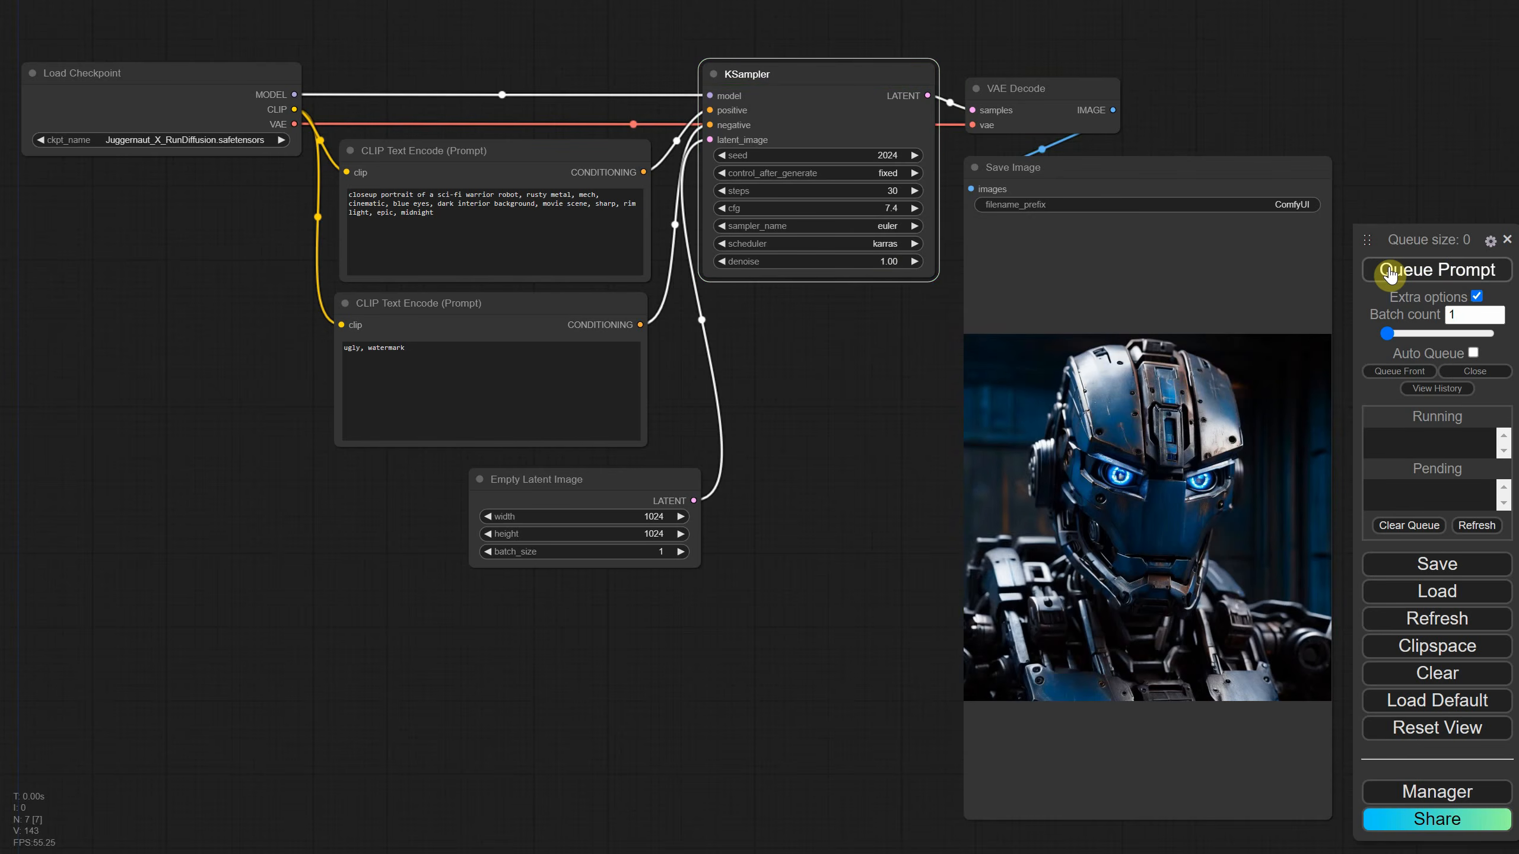
# Queue the prompt once with the KSampler's sampler_name set to lms and once with it set to dpmpp_2m
pyautogui.click(889, 227)
pyautogui.click(891, 398)
pyautogui.click(1398, 277)
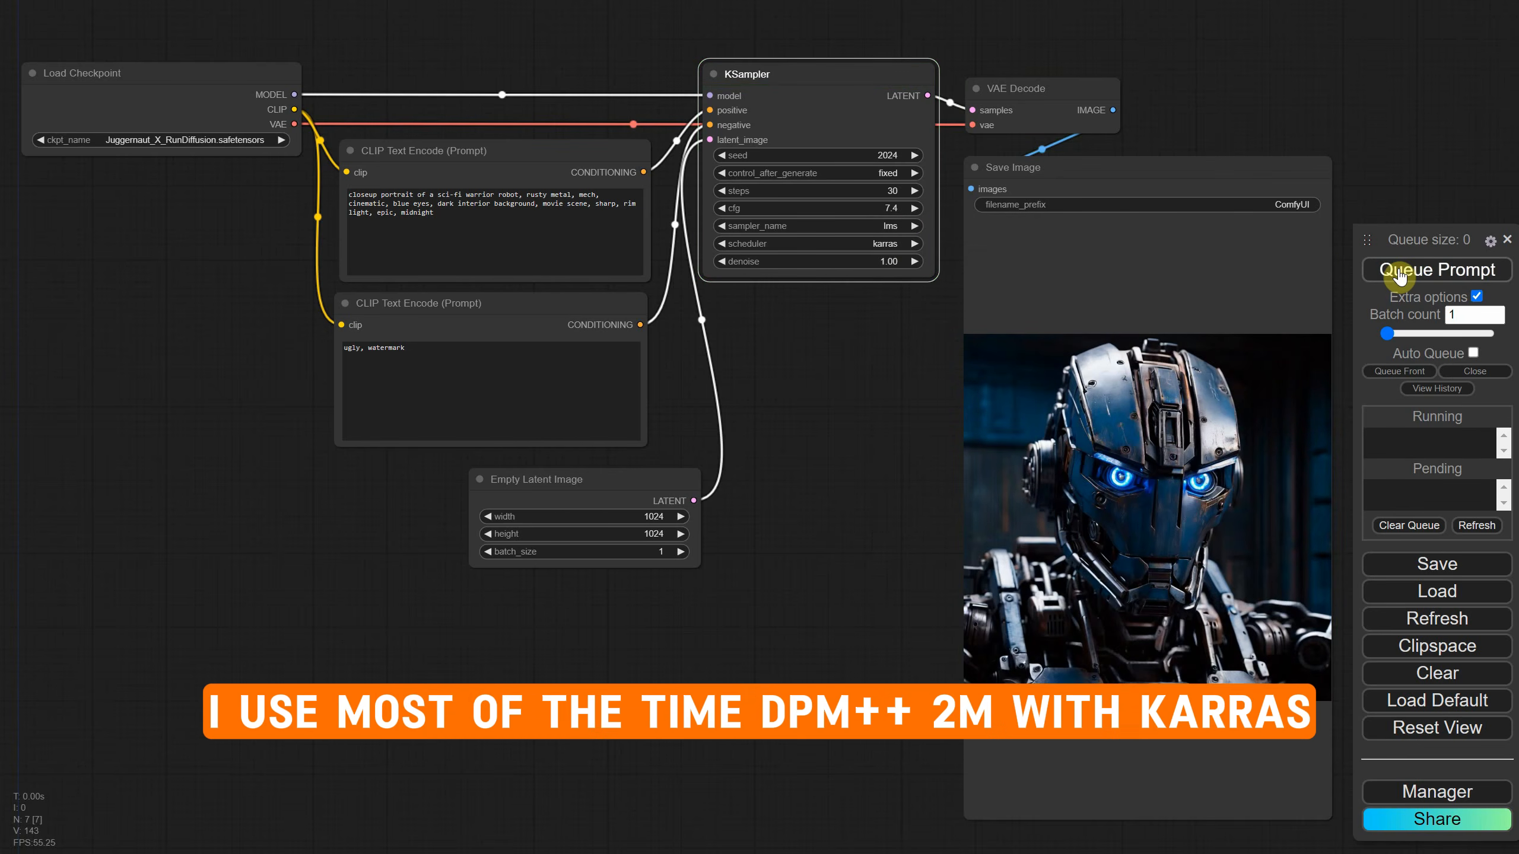
pyautogui.click(893, 227)
pyautogui.click(920, 507)
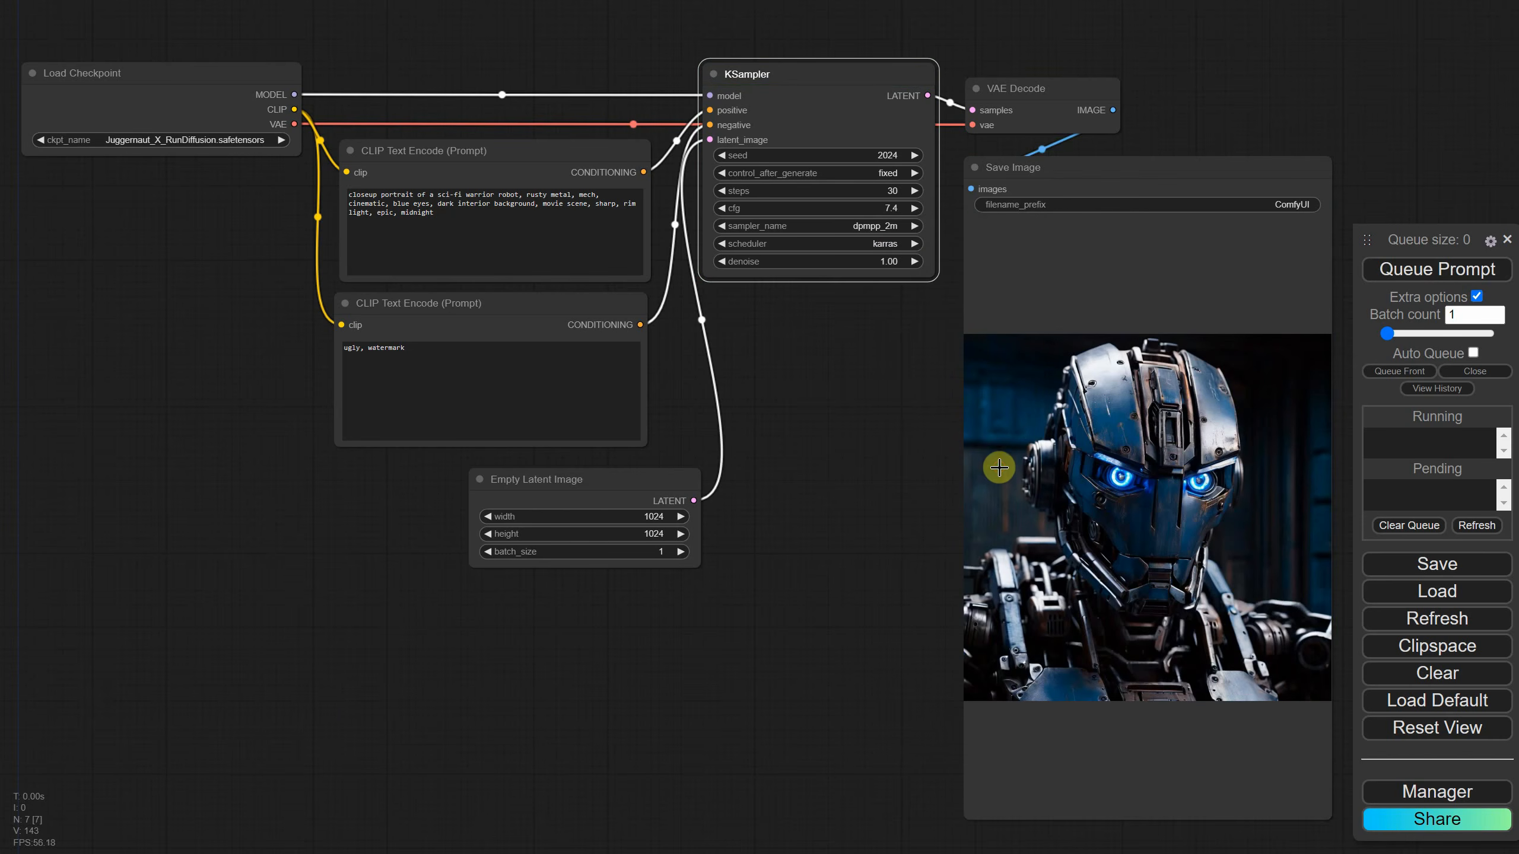
pyautogui.click(1402, 274)
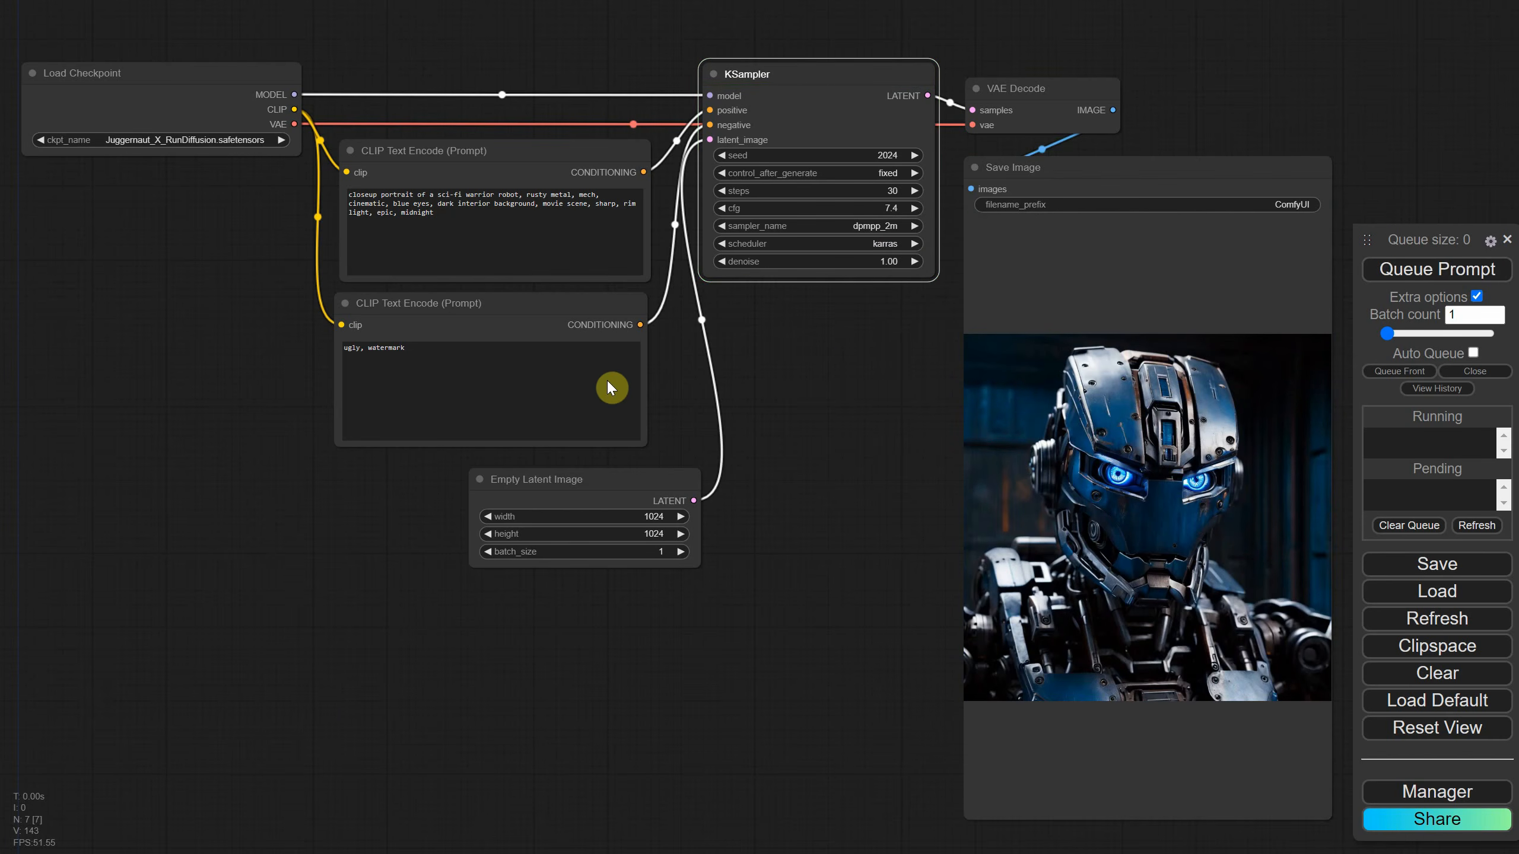
# Set the Empty Latent Image's batch_size to 4, queue the prompt, and page through the generated images in the Save Image node
pyautogui.click(680, 552)
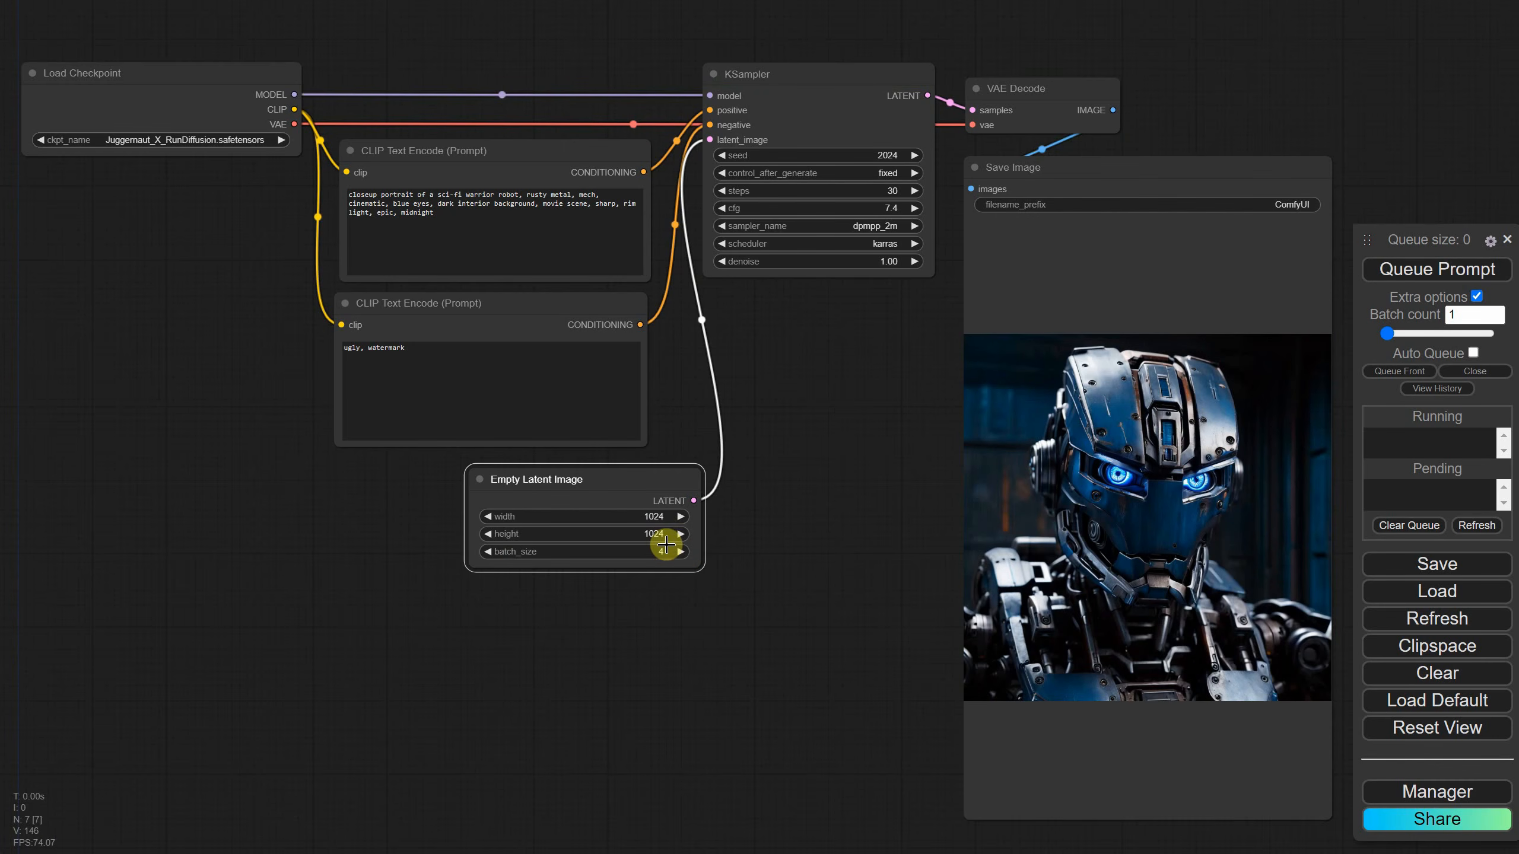
pyautogui.click(1447, 270)
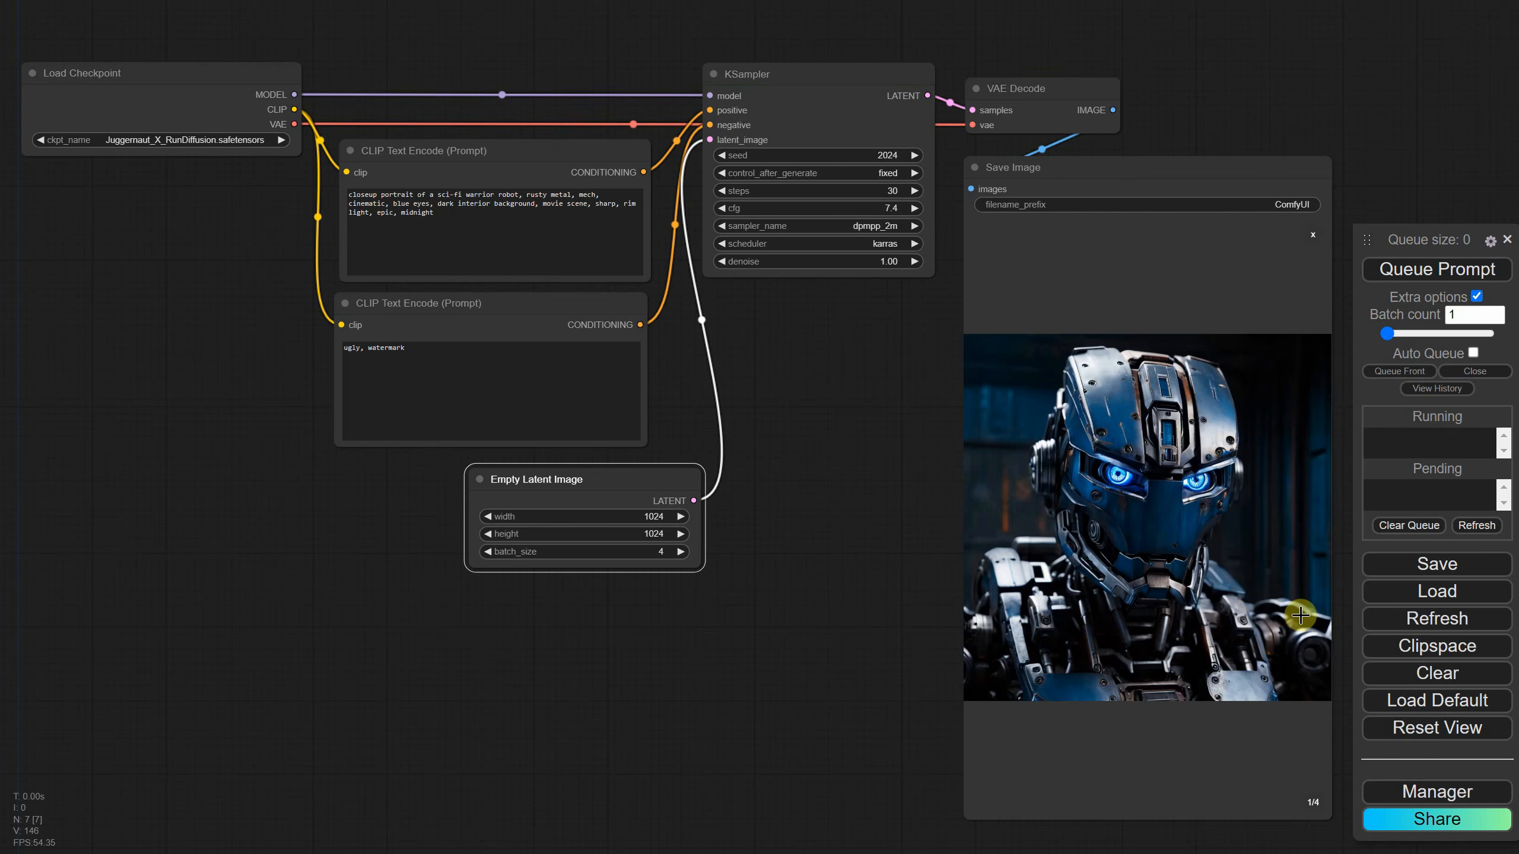
pyautogui.click(1313, 805)
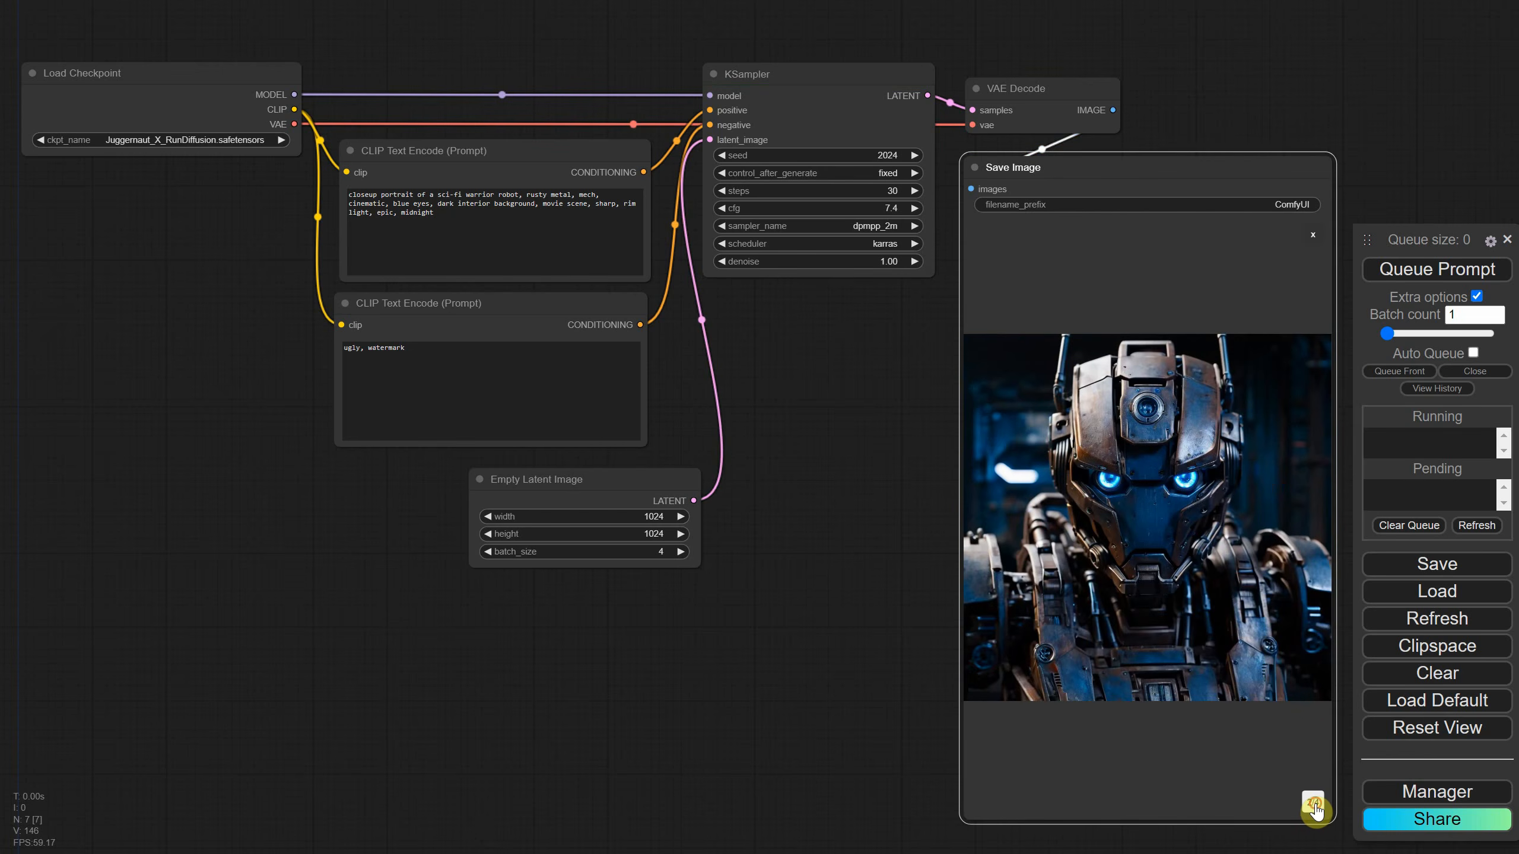
pyautogui.click(1313, 804)
pyautogui.click(1313, 804)
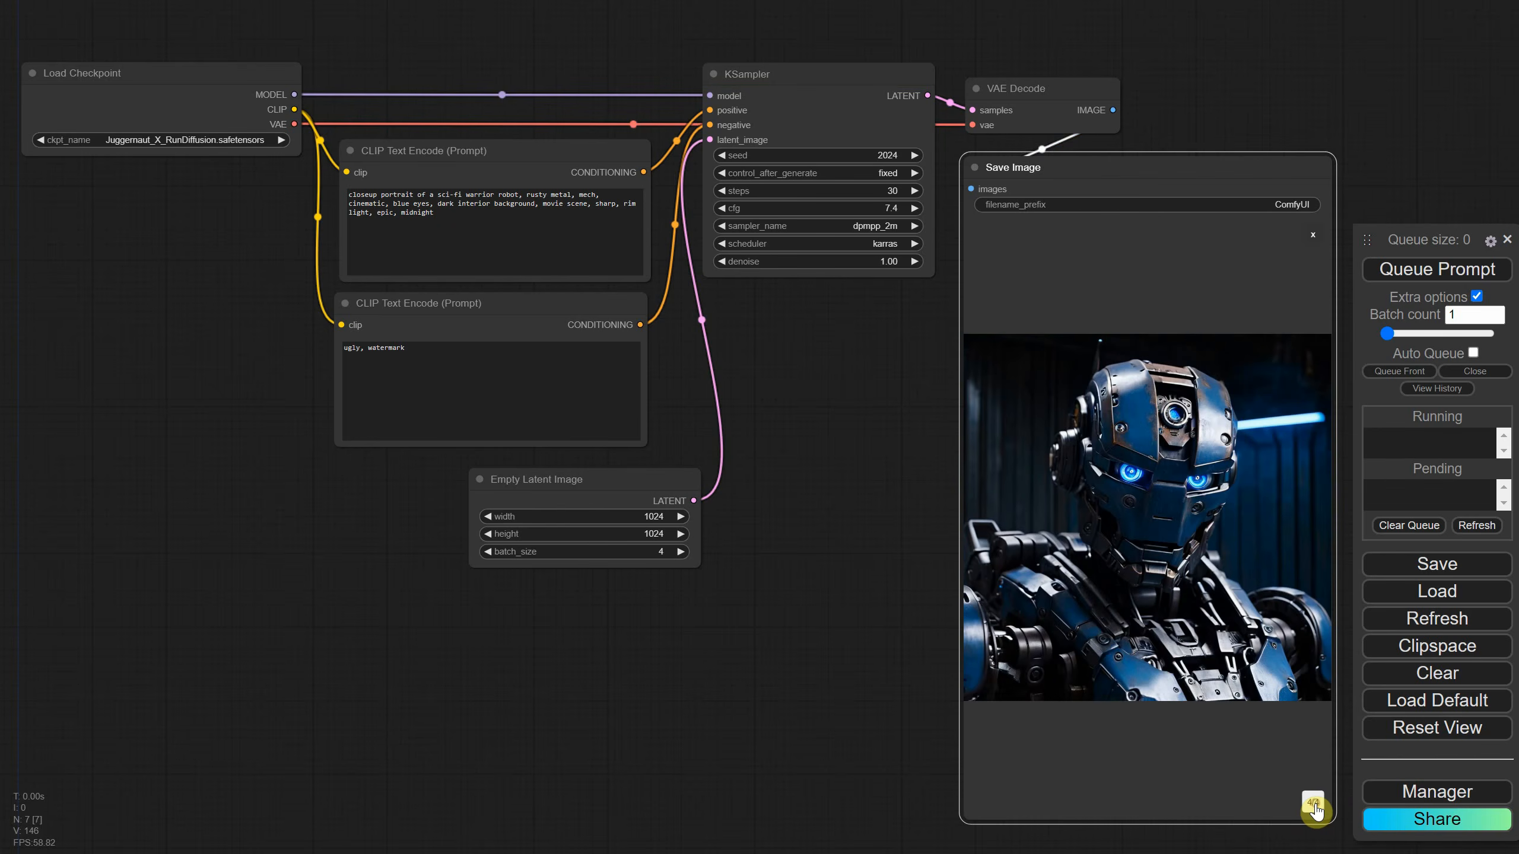
pyautogui.click(1313, 804)
pyautogui.click(1313, 805)
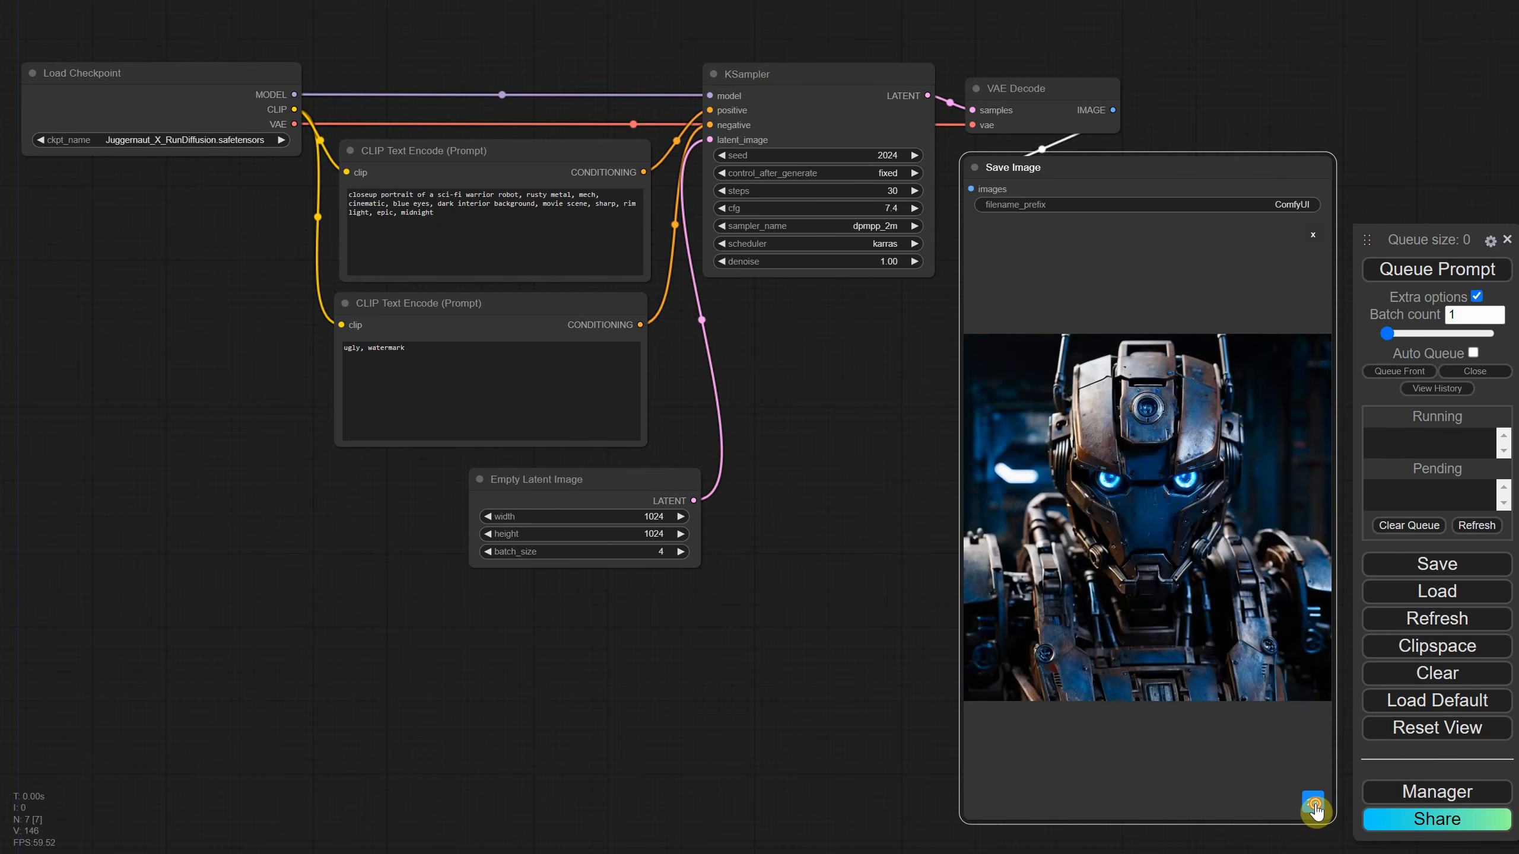
pyautogui.click(1313, 805)
pyautogui.click(1313, 804)
pyautogui.click(1313, 804)
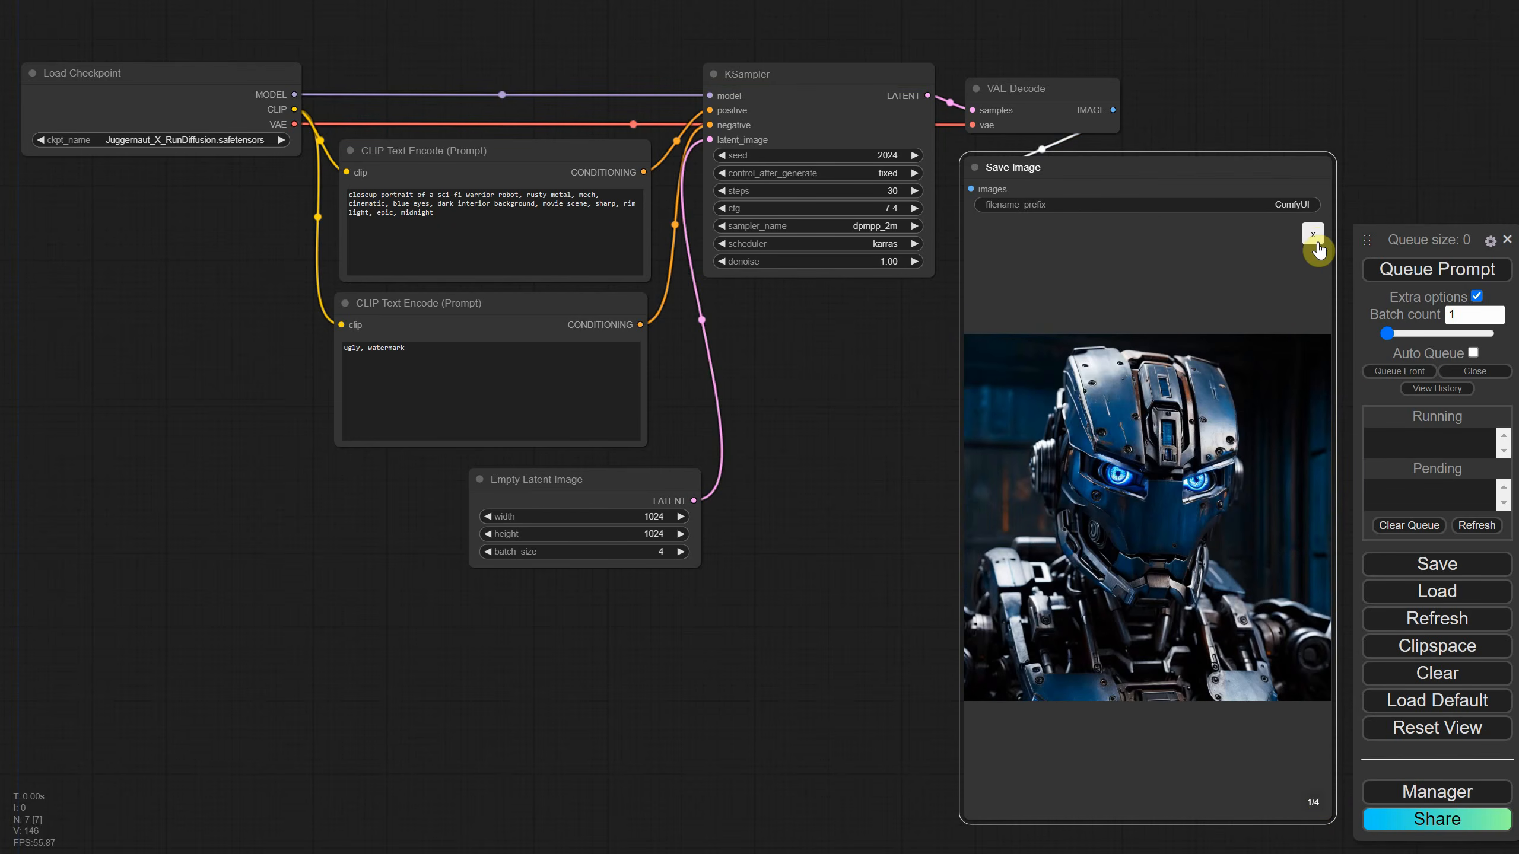
# Show the batch as a grid in the Save Image node, enlarge the first image, and page through to the fourth
pyautogui.click(1313, 241)
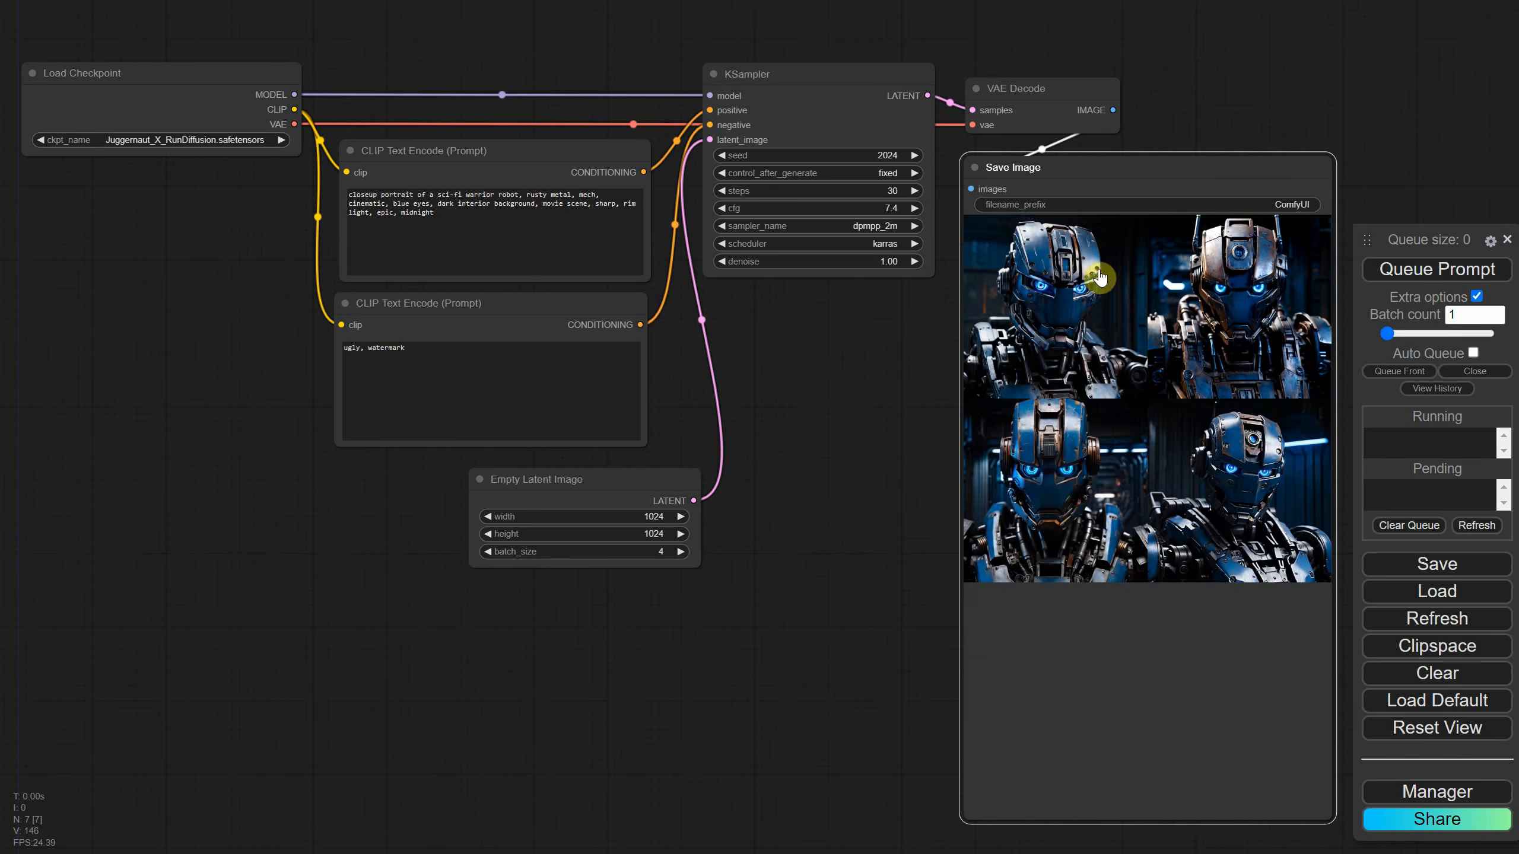
pyautogui.click(1077, 348)
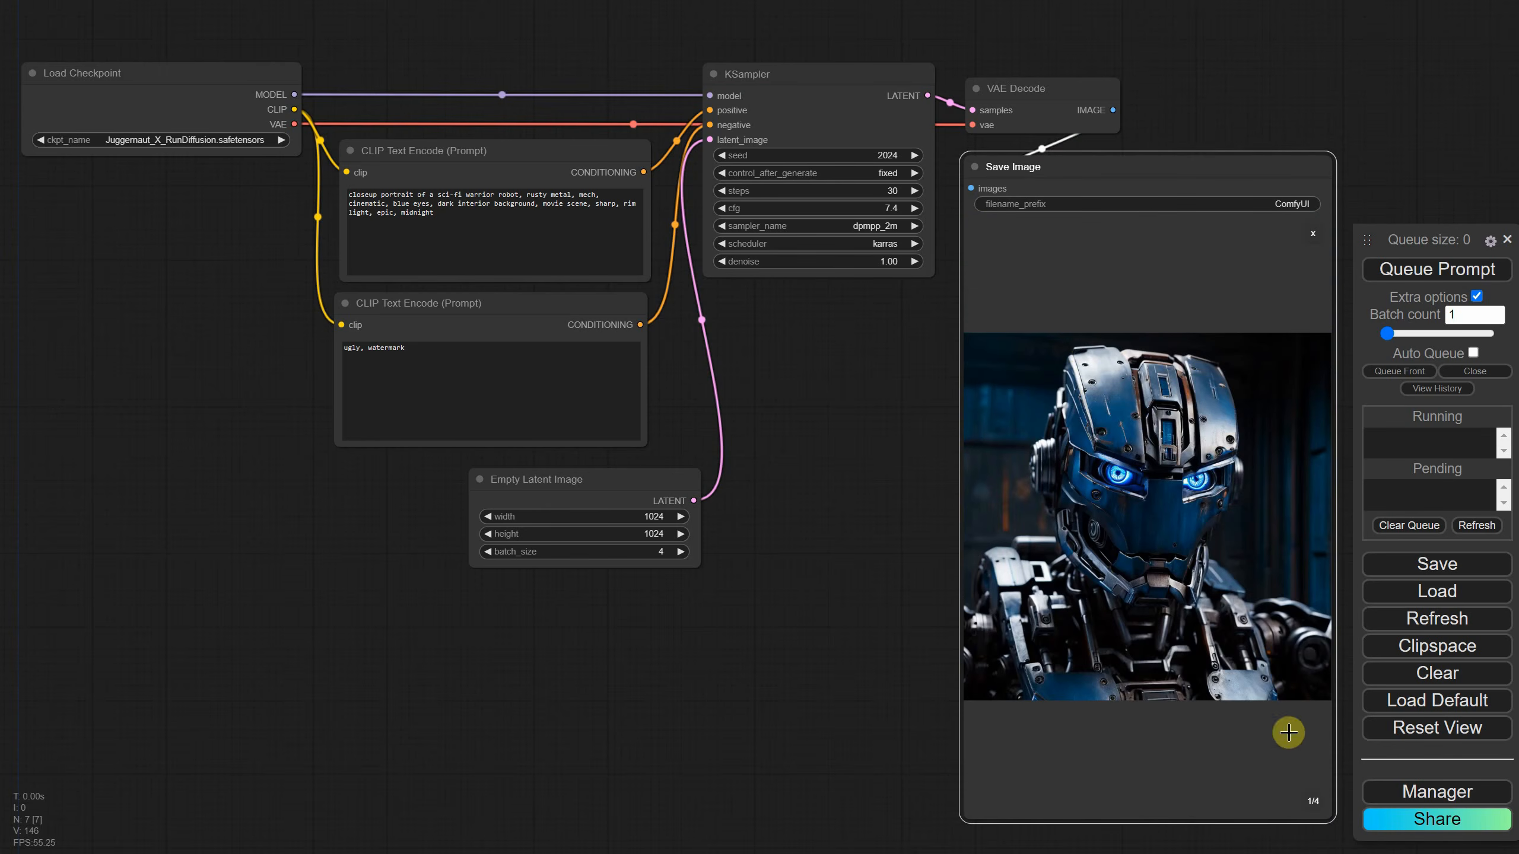
pyautogui.click(1313, 805)
pyautogui.click(1313, 805)
pyautogui.click(1313, 804)
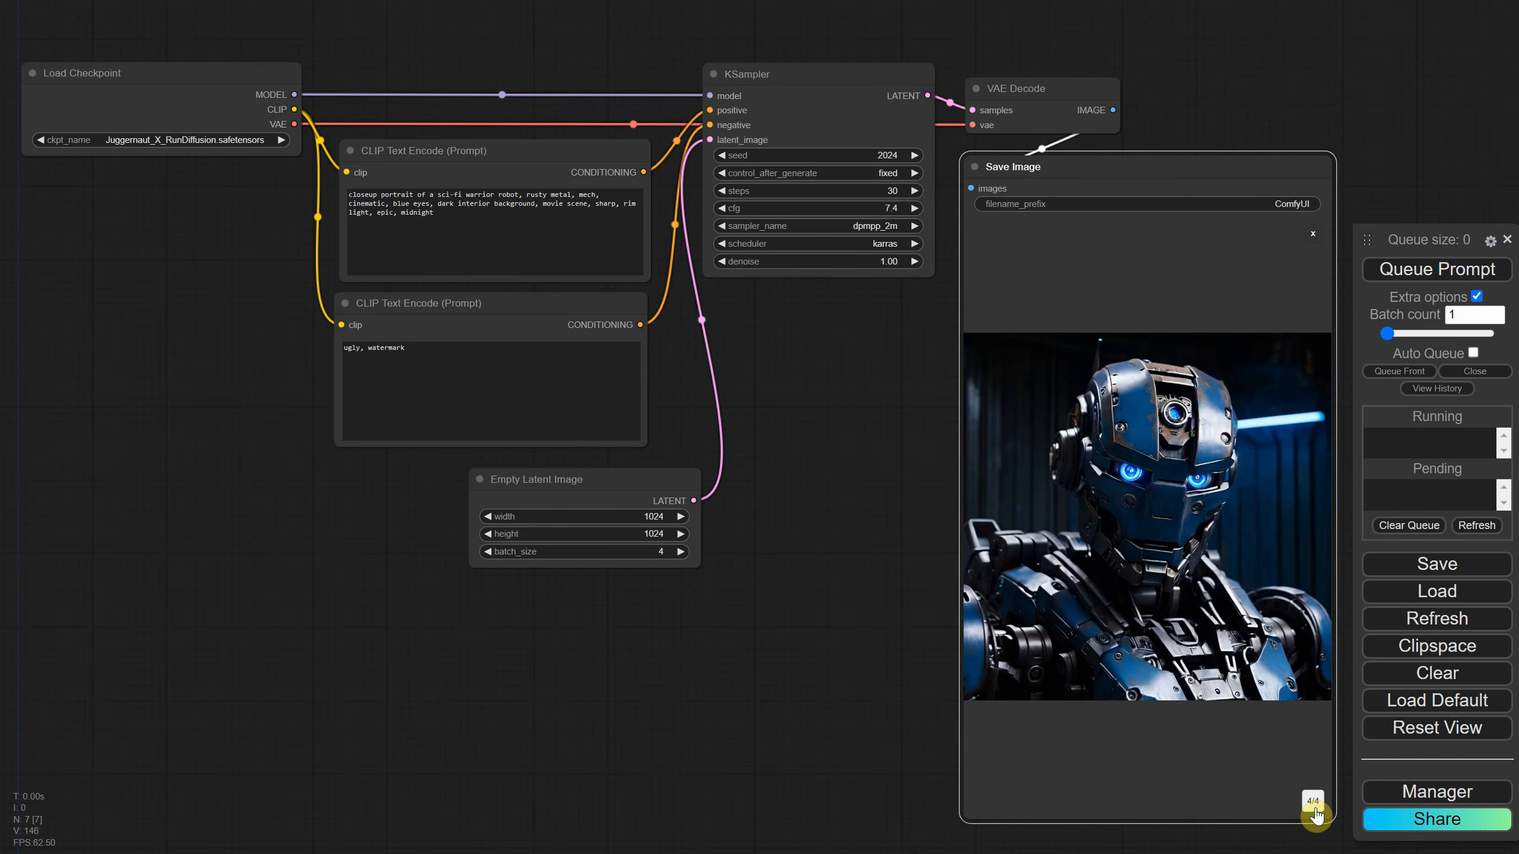
# Set the Empty Latent Image's batch_size to 8 and queue the prompt
pyautogui.click(667, 552)
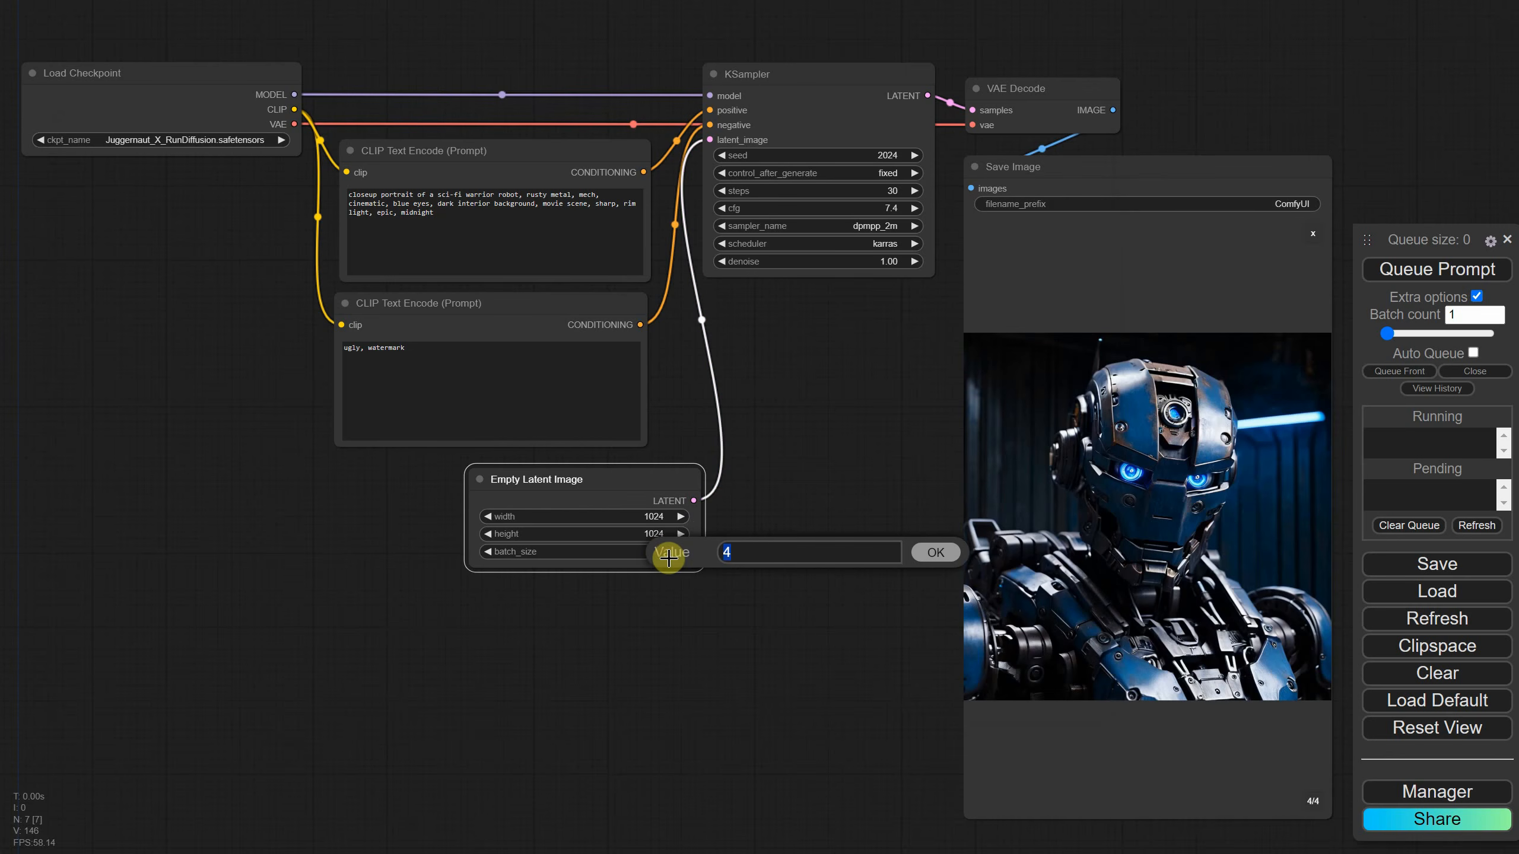
pyautogui.write('8')
pyautogui.press('Return')
pyautogui.click(1406, 285)
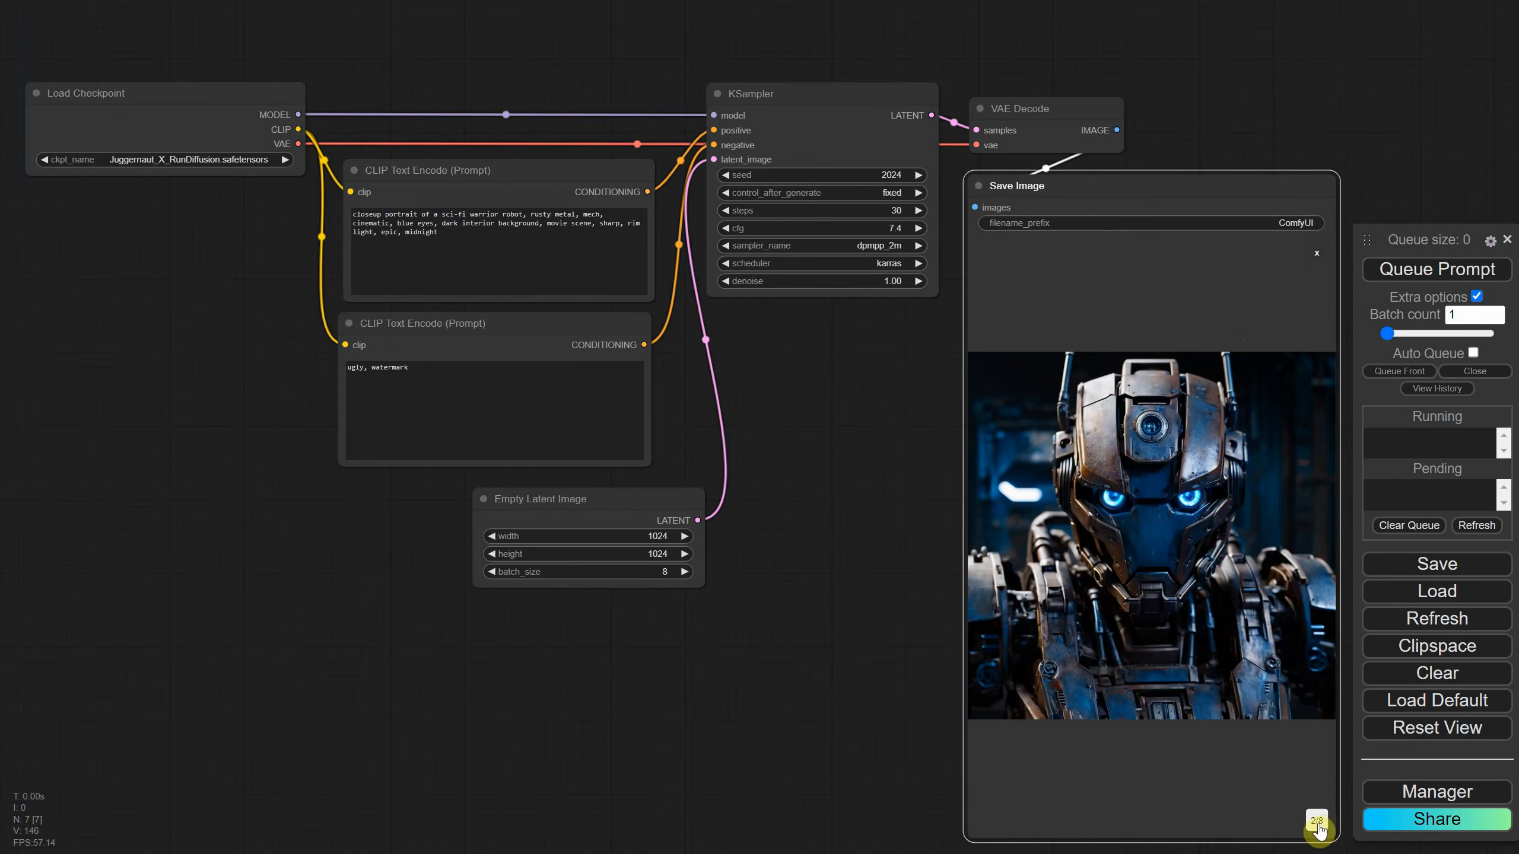
# Page through the images of the batch of eight and check the execution time in the ComfyUI console
pyautogui.click(1318, 827)
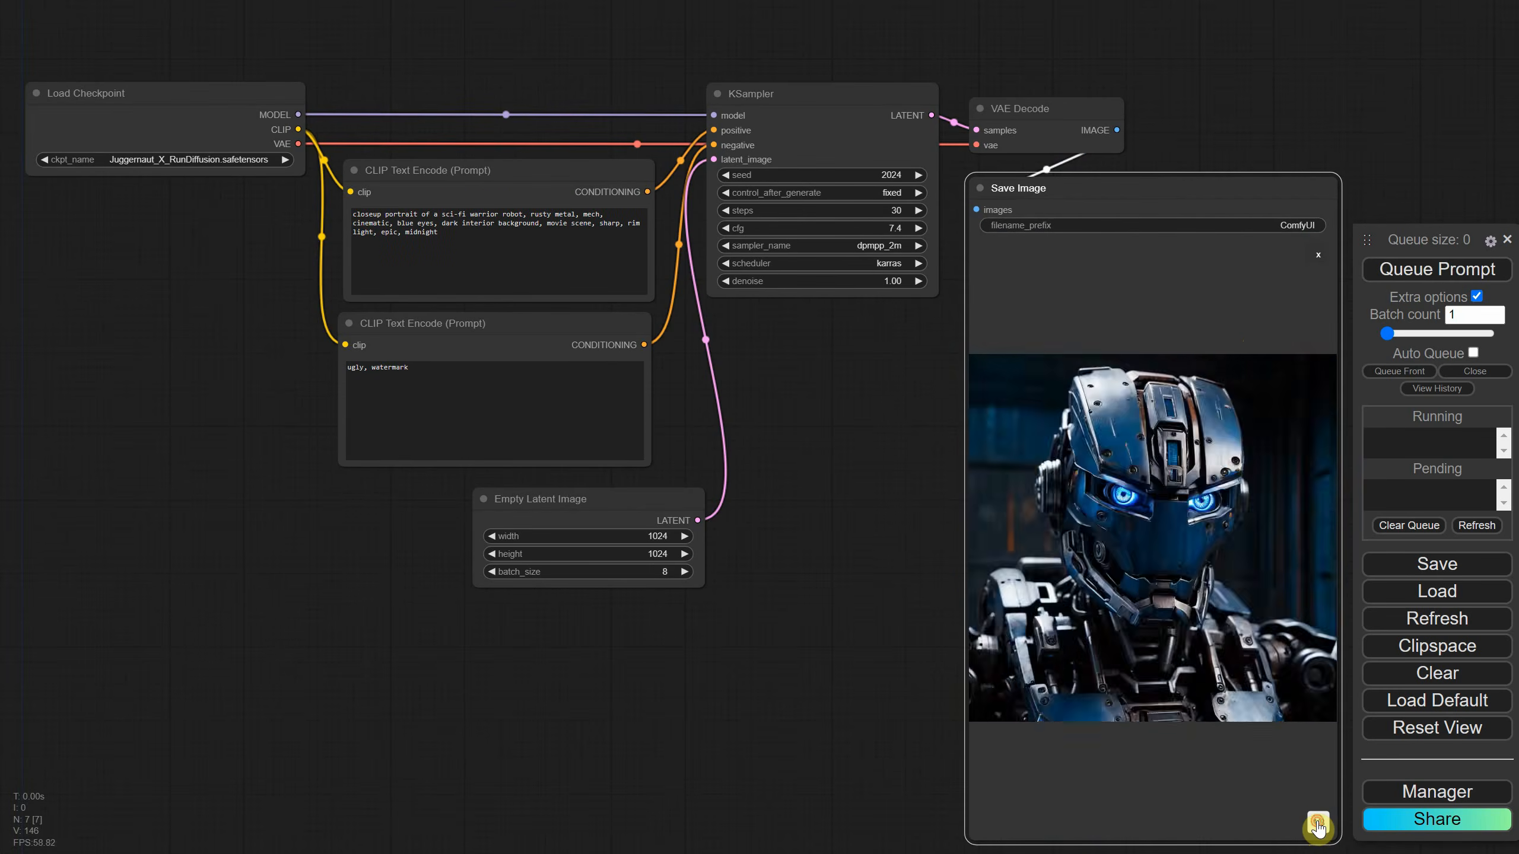
pyautogui.click(1317, 827)
pyautogui.click(1318, 827)
pyautogui.click(1318, 827)
pyautogui.hotkey('alt', 'Tab')
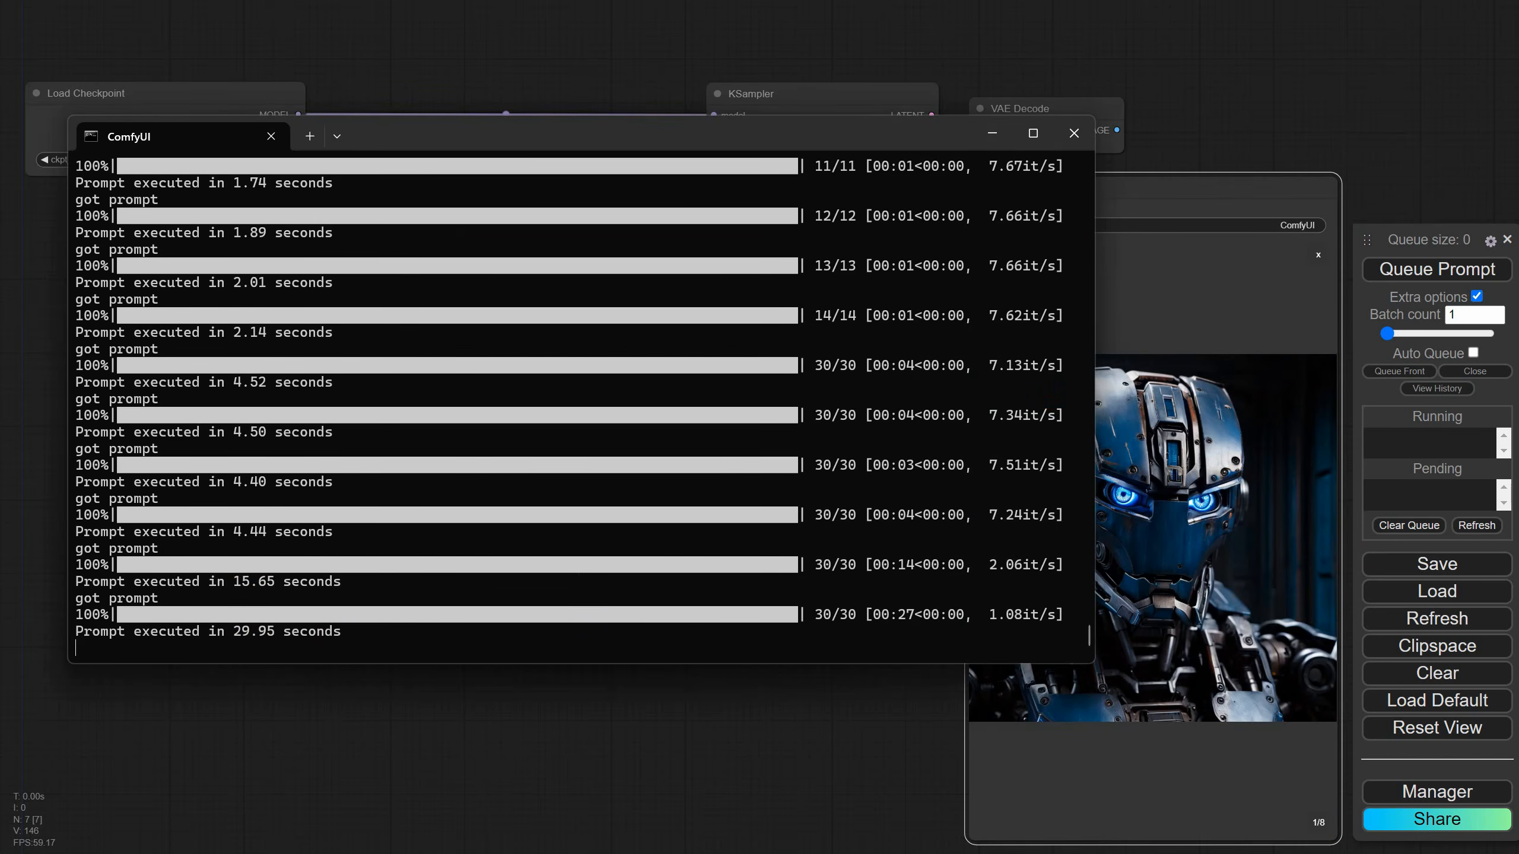
pyautogui.click(1074, 133)
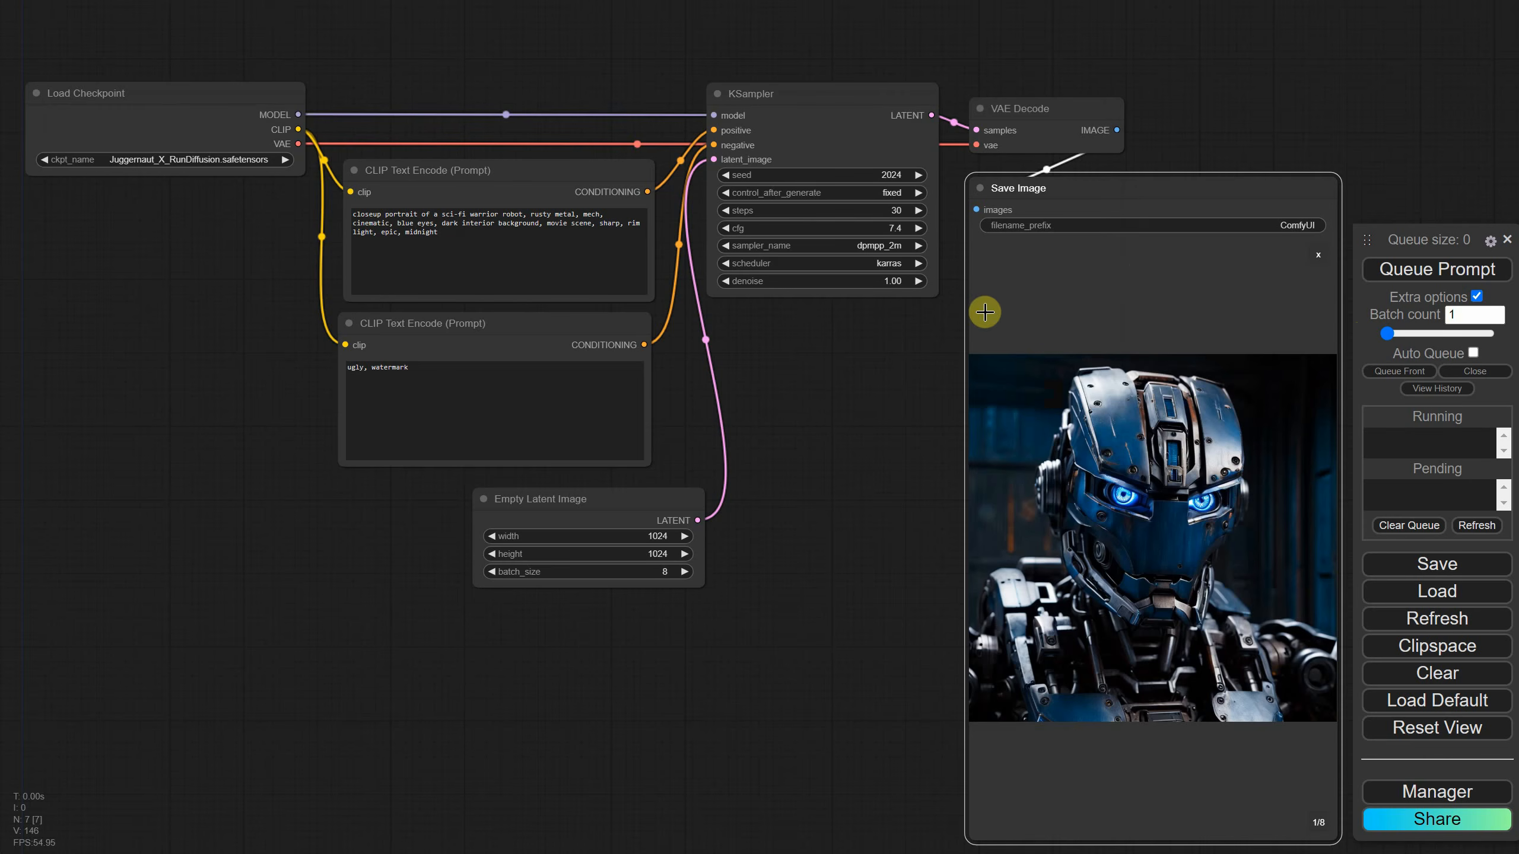
# Set the batch_size back to 1 and the KSampler's control_after_generate to randomize, and queue the prompt
pyautogui.click(664, 572)
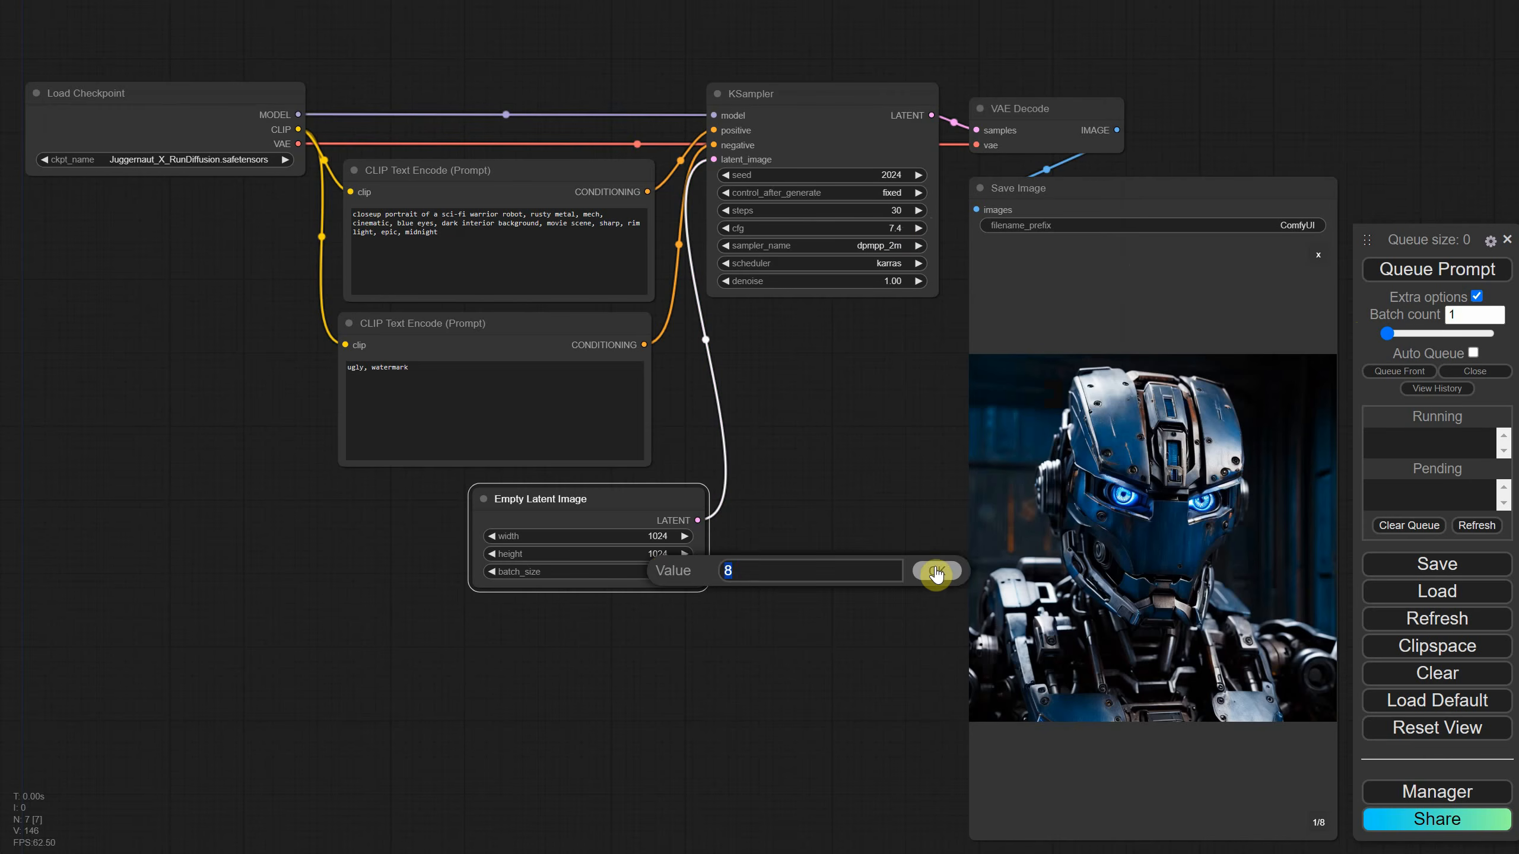
pyautogui.click(895, 193)
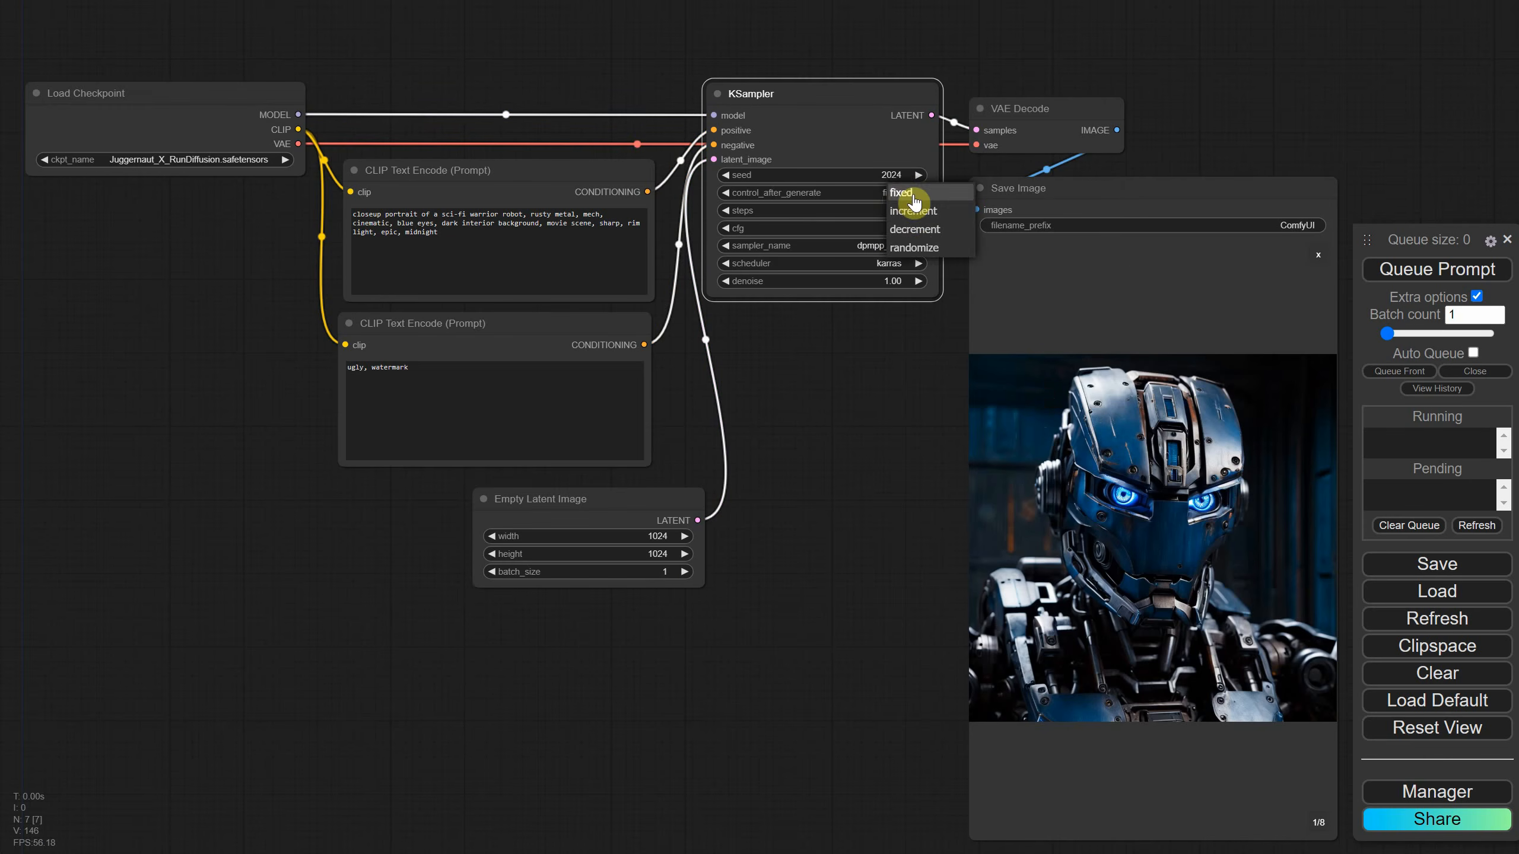
pyautogui.click(915, 264)
pyautogui.click(1422, 272)
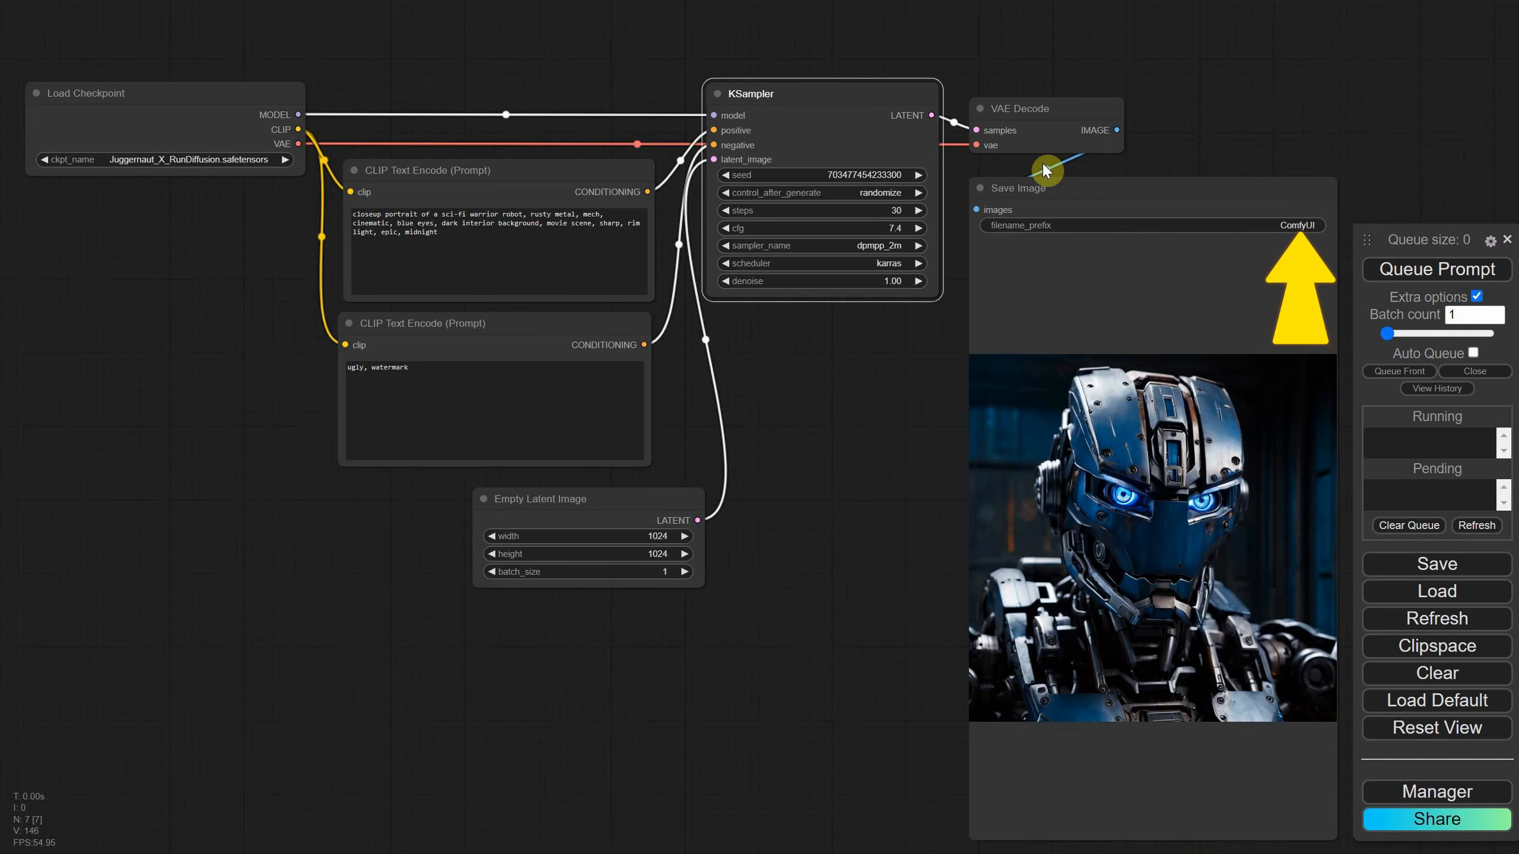
# Set the Save Image node's filename_prefix to robot and queue the prompt
pyautogui.click(1299, 225)
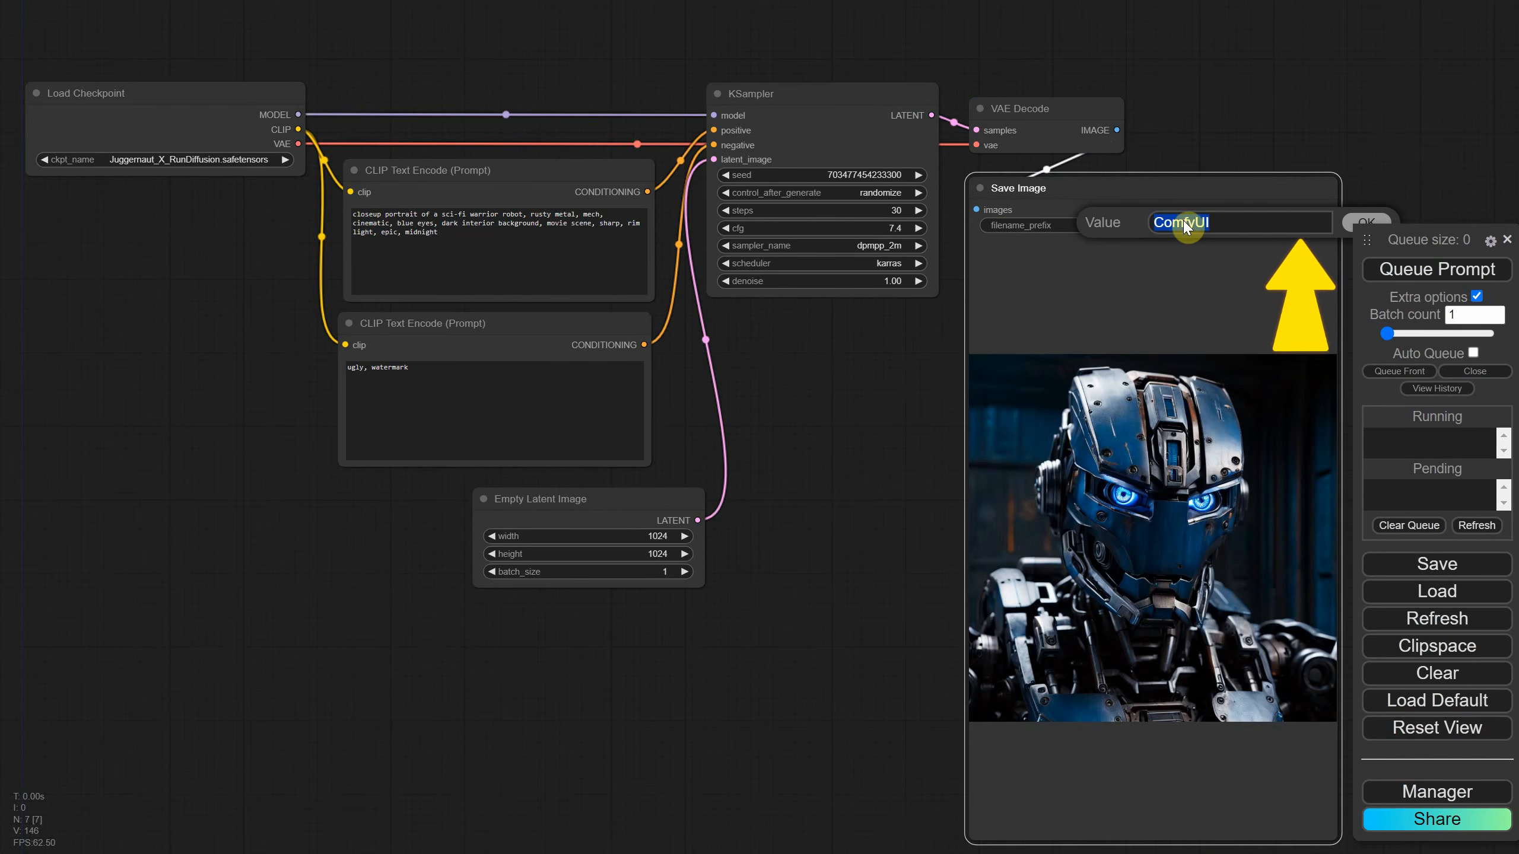
pyautogui.write('robot')
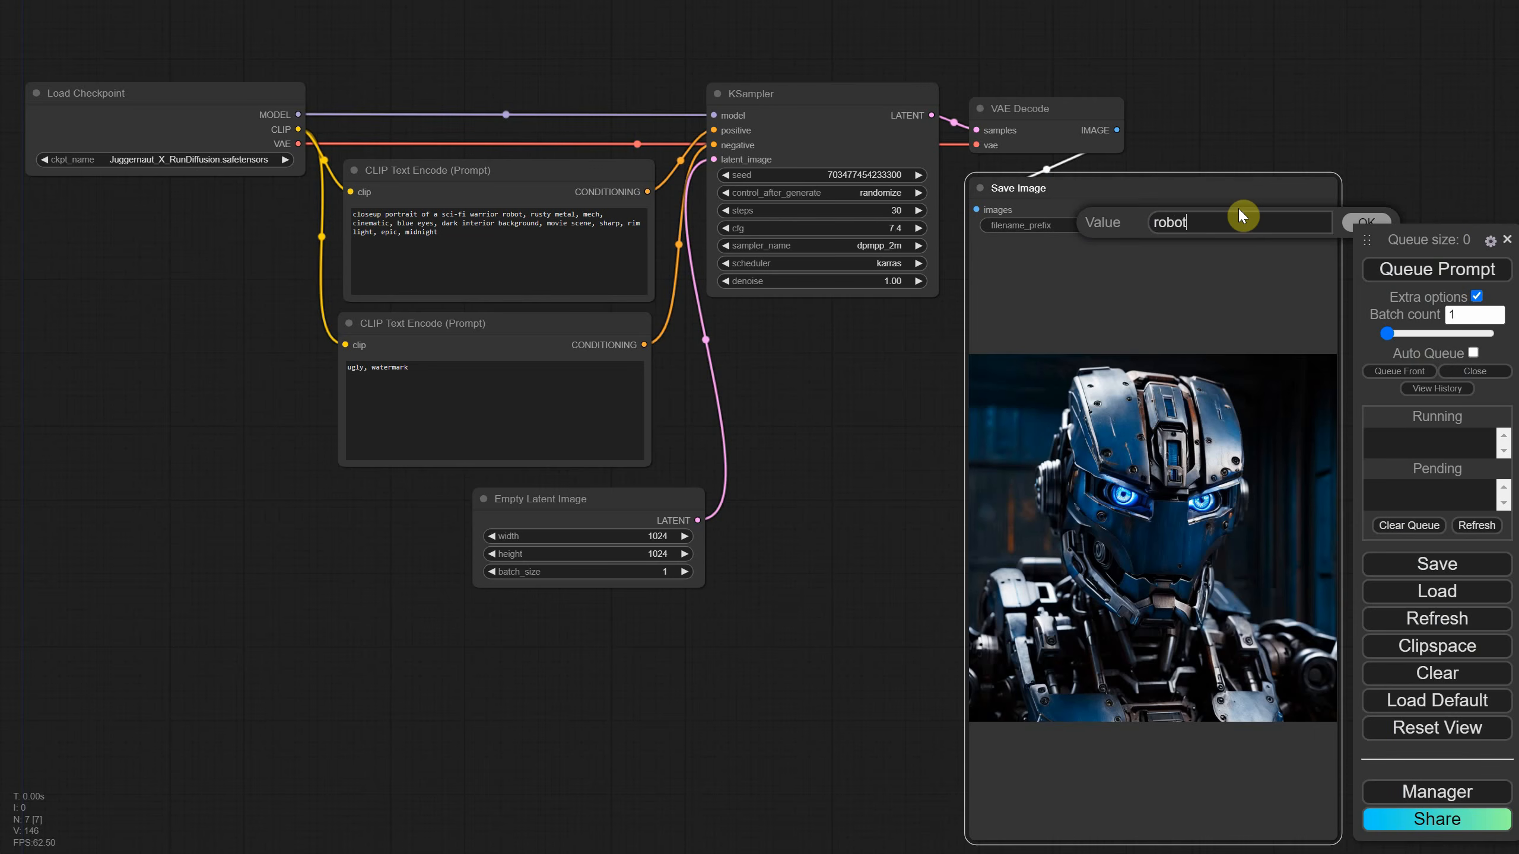
pyautogui.press('Return')
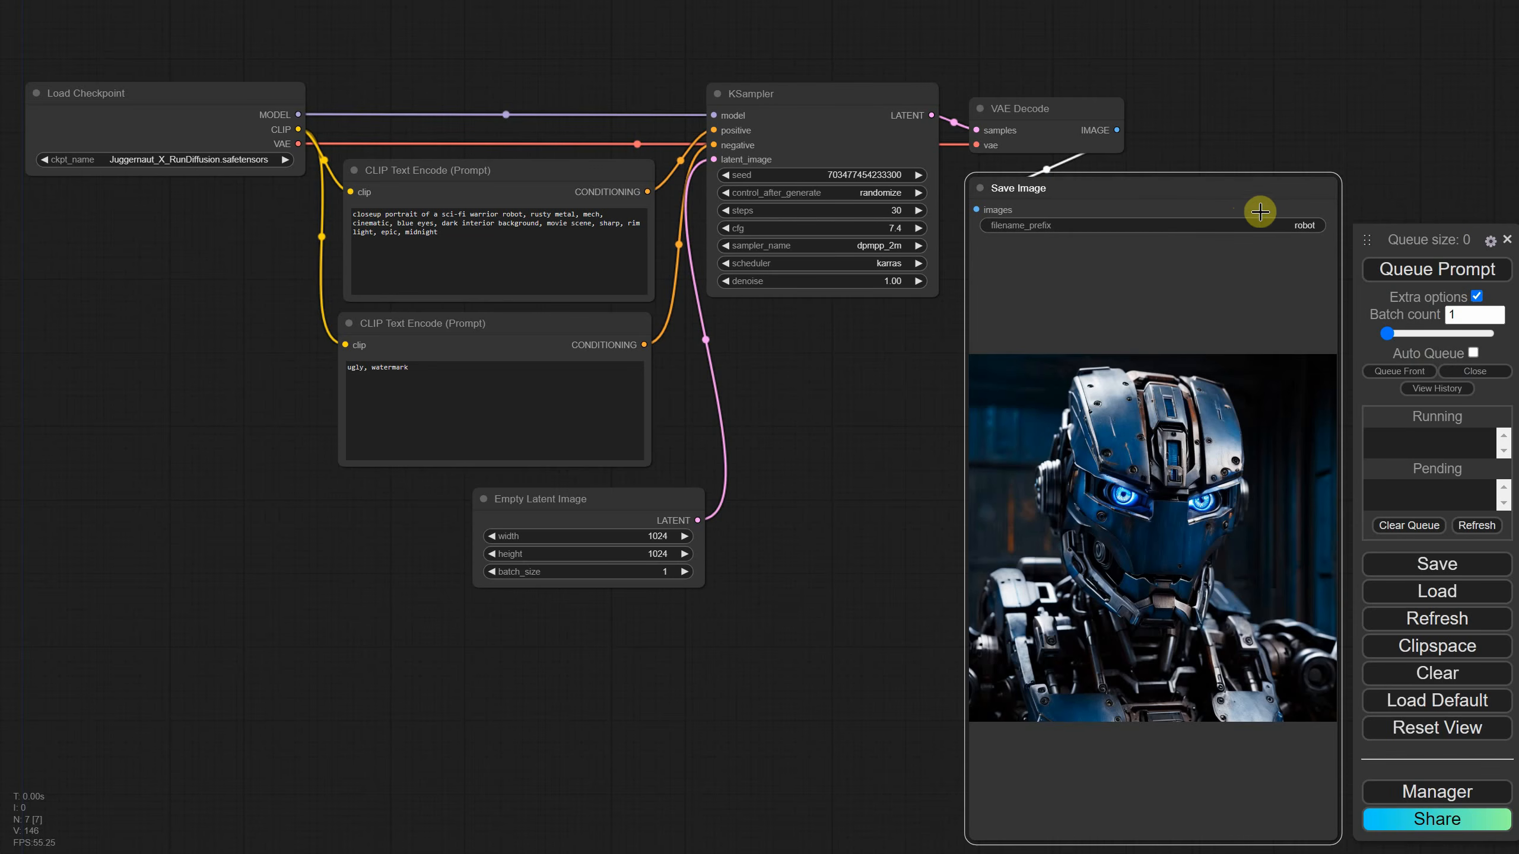
pyautogui.click(1376, 270)
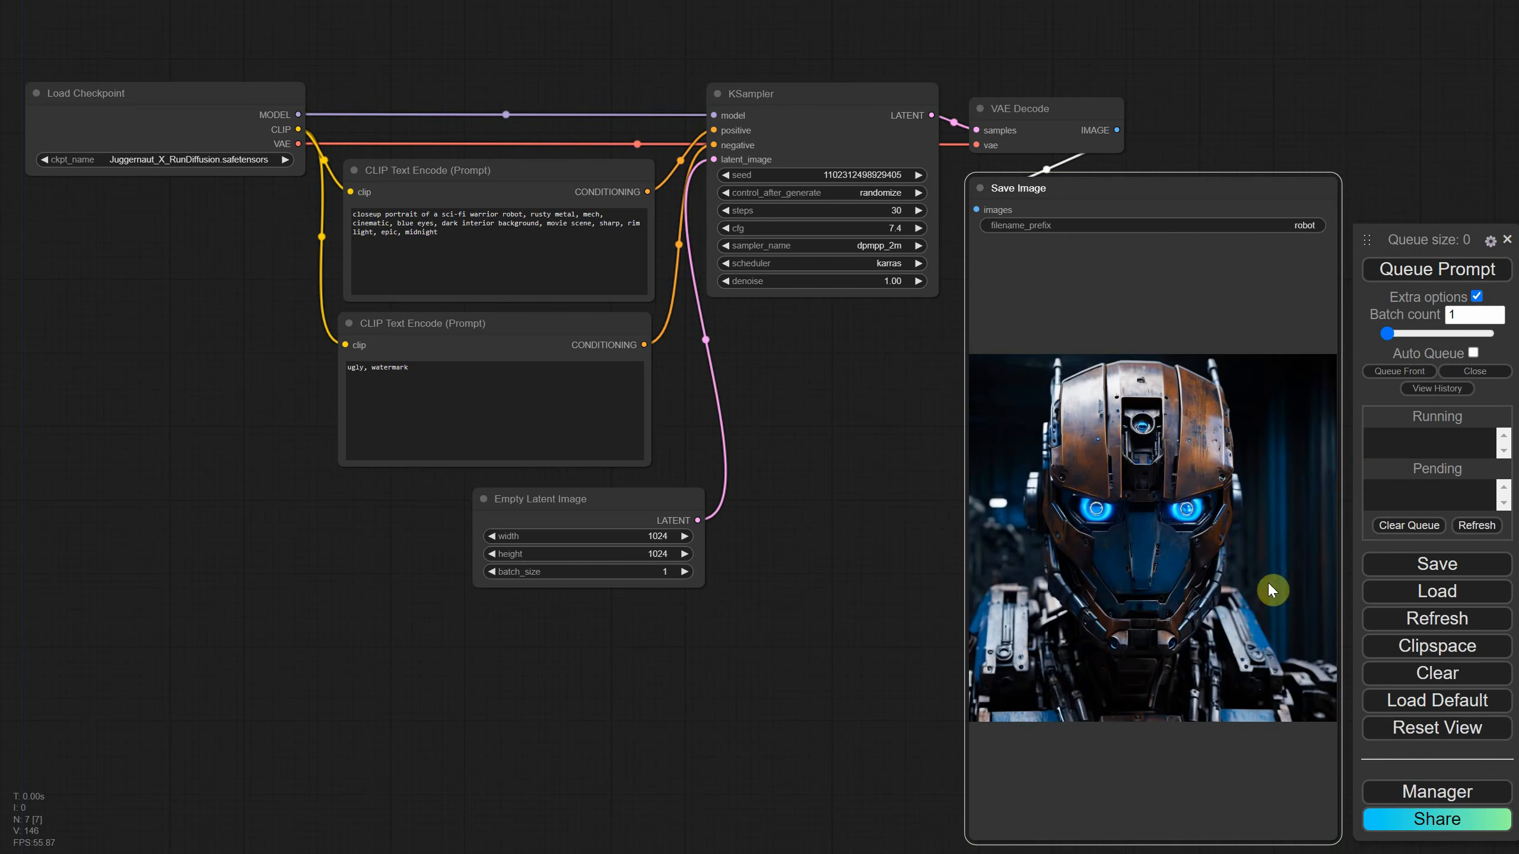
# Switch to the output folder in File Explorer, inspect the image saved with the robot prefix, and return to ComfyUI
pyautogui.hotkey('alt', 'Tab')
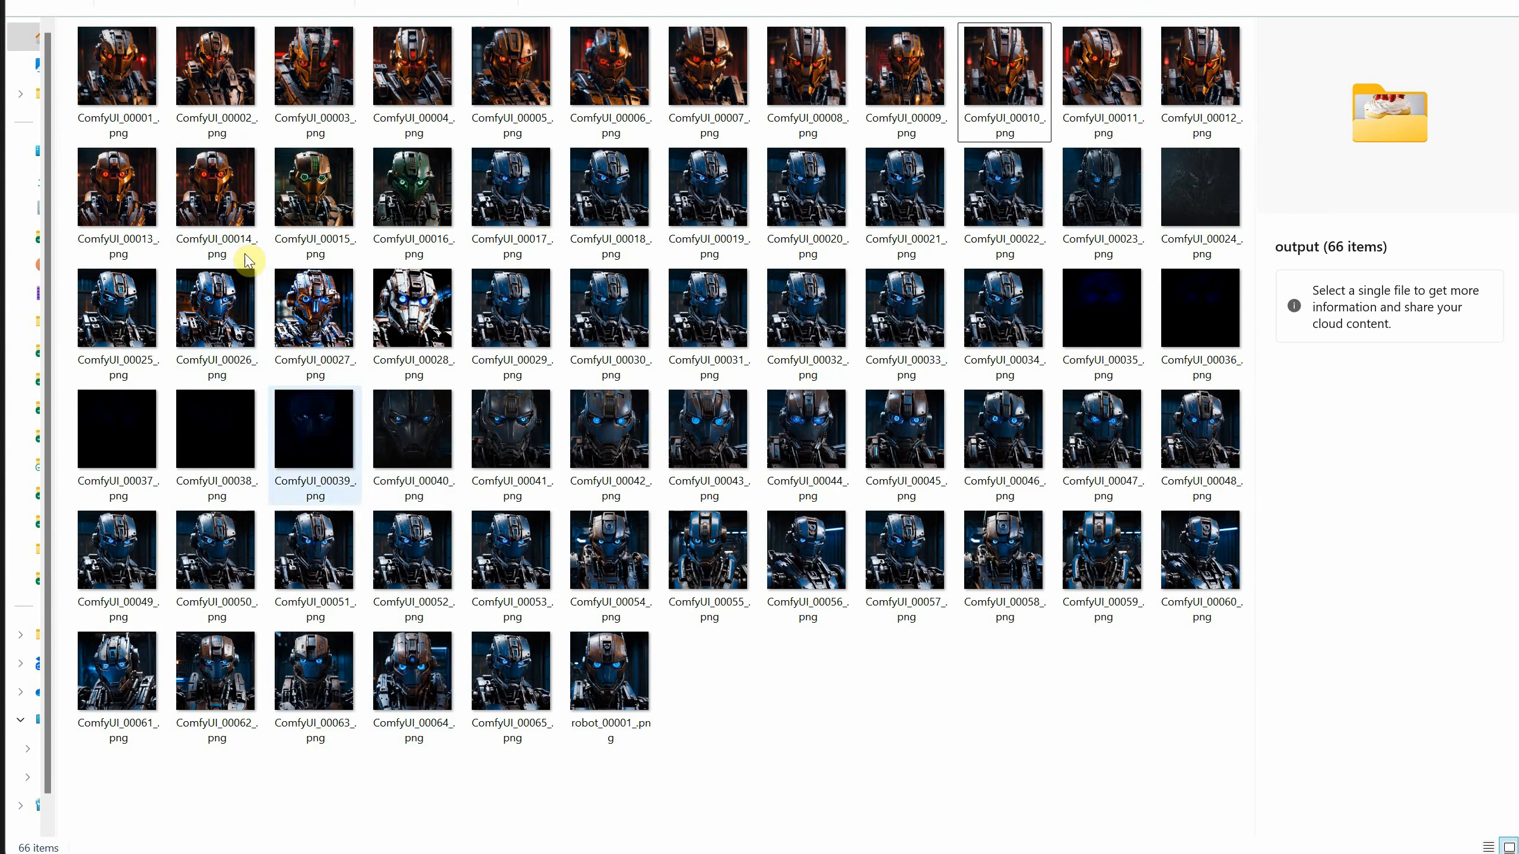
pyautogui.click(582, 706)
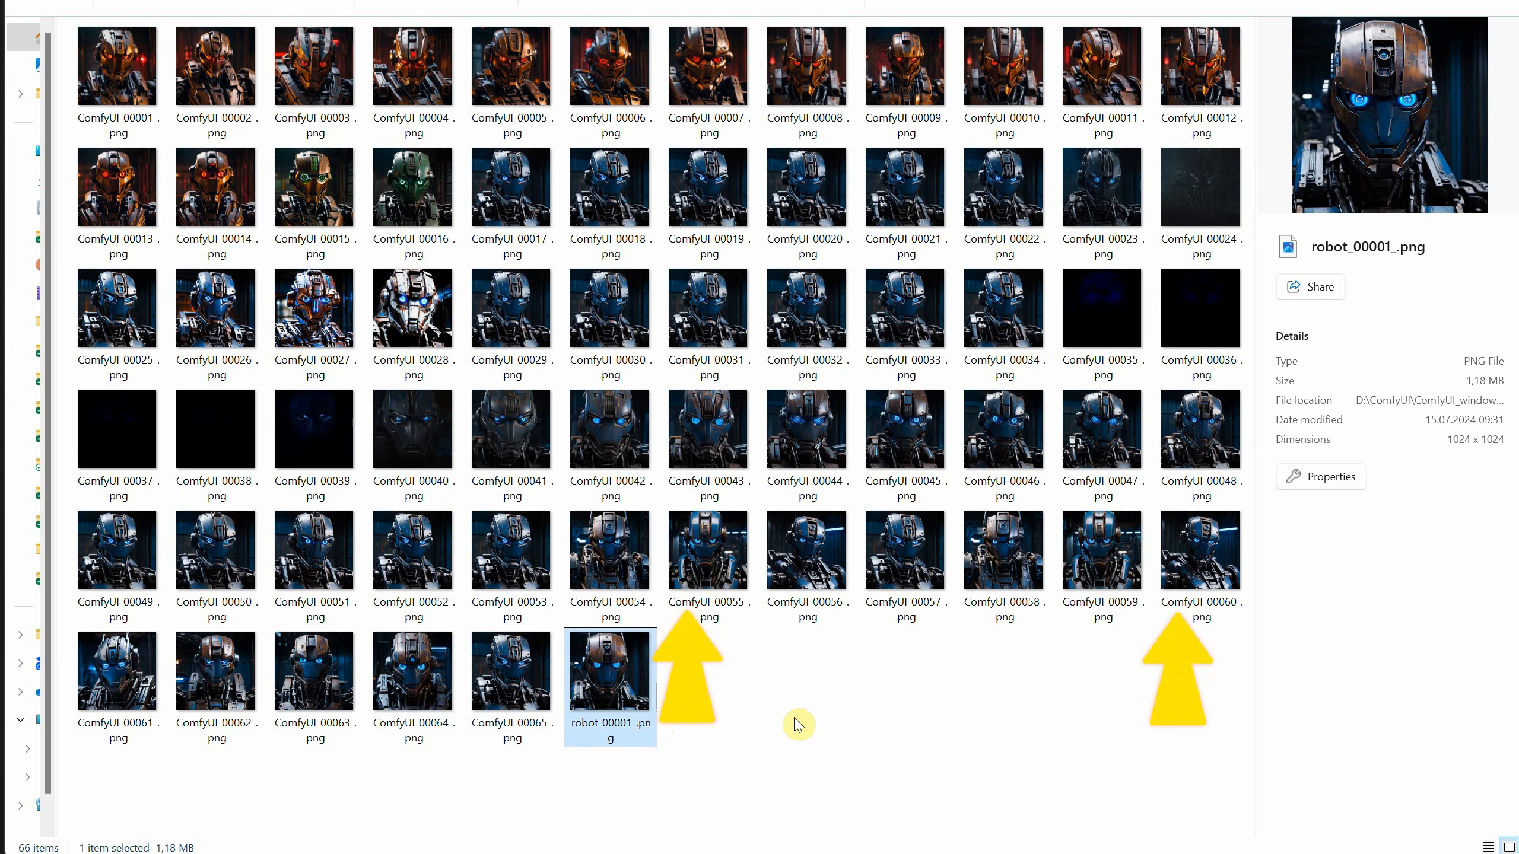
pyautogui.hotkey('alt', 'Tab')
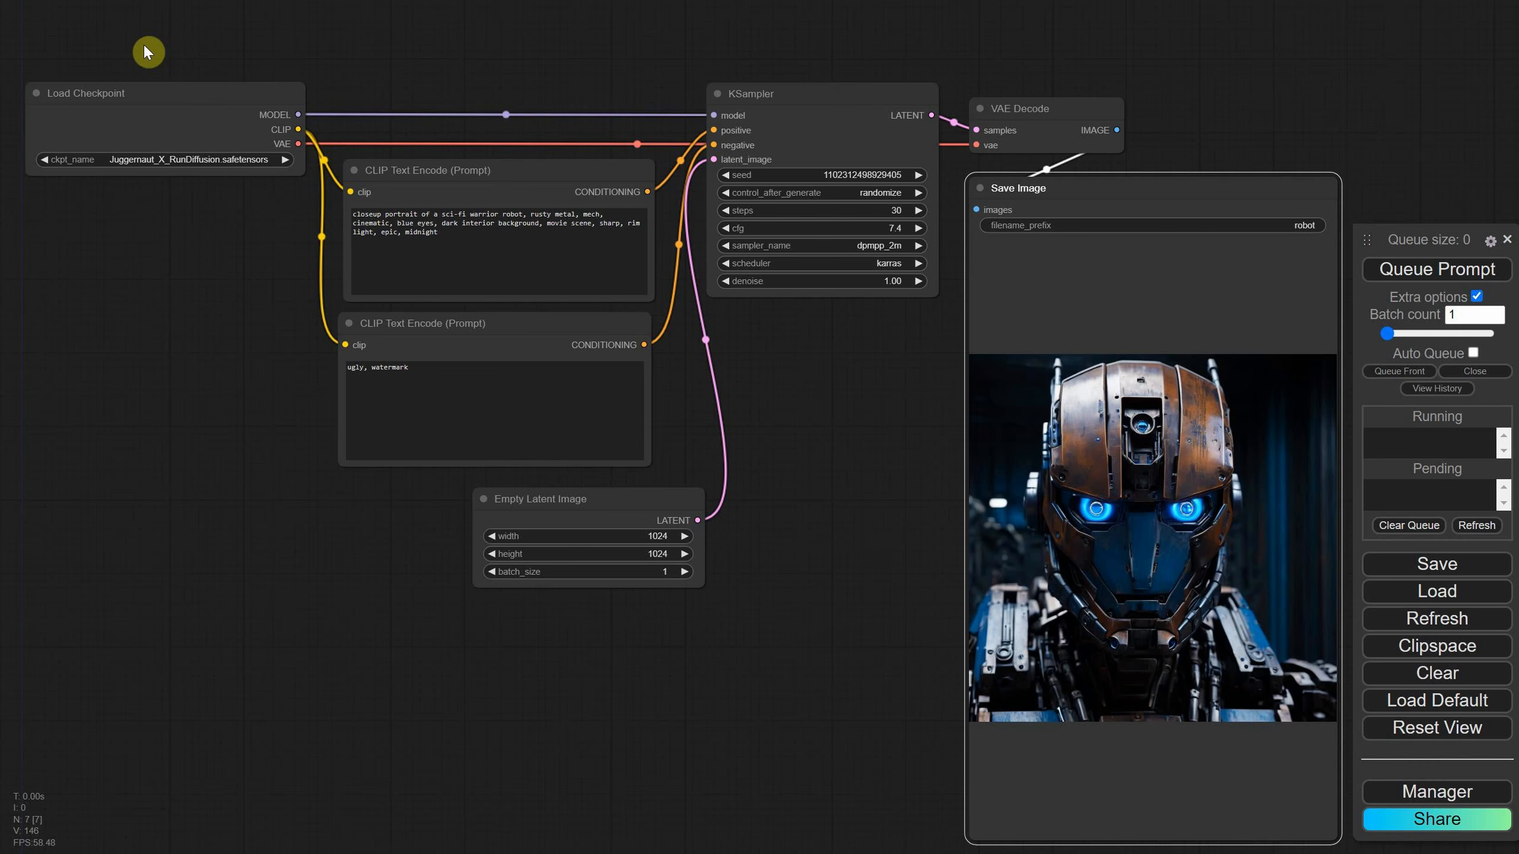
# Select all nodes except Save Image, including VAE Decode, and convert them to a group node named Txt2Img
pyautogui.moveTo(142, 44); pyautogui.dragTo(888, 639)
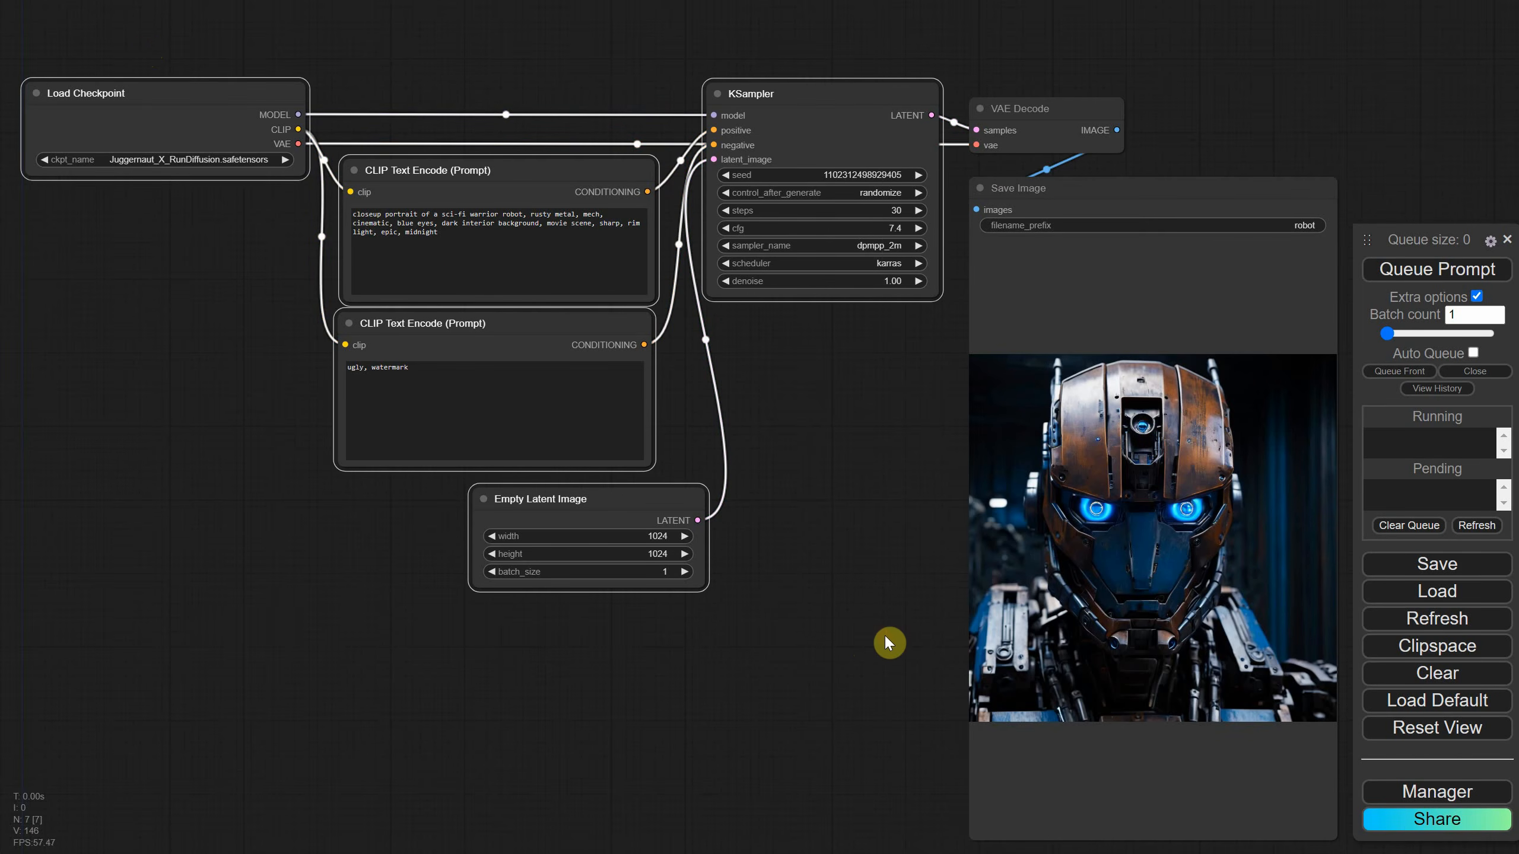
pyautogui.keyDown('shift'); pyautogui.click(1027, 112); pyautogui.keyUp('shift')
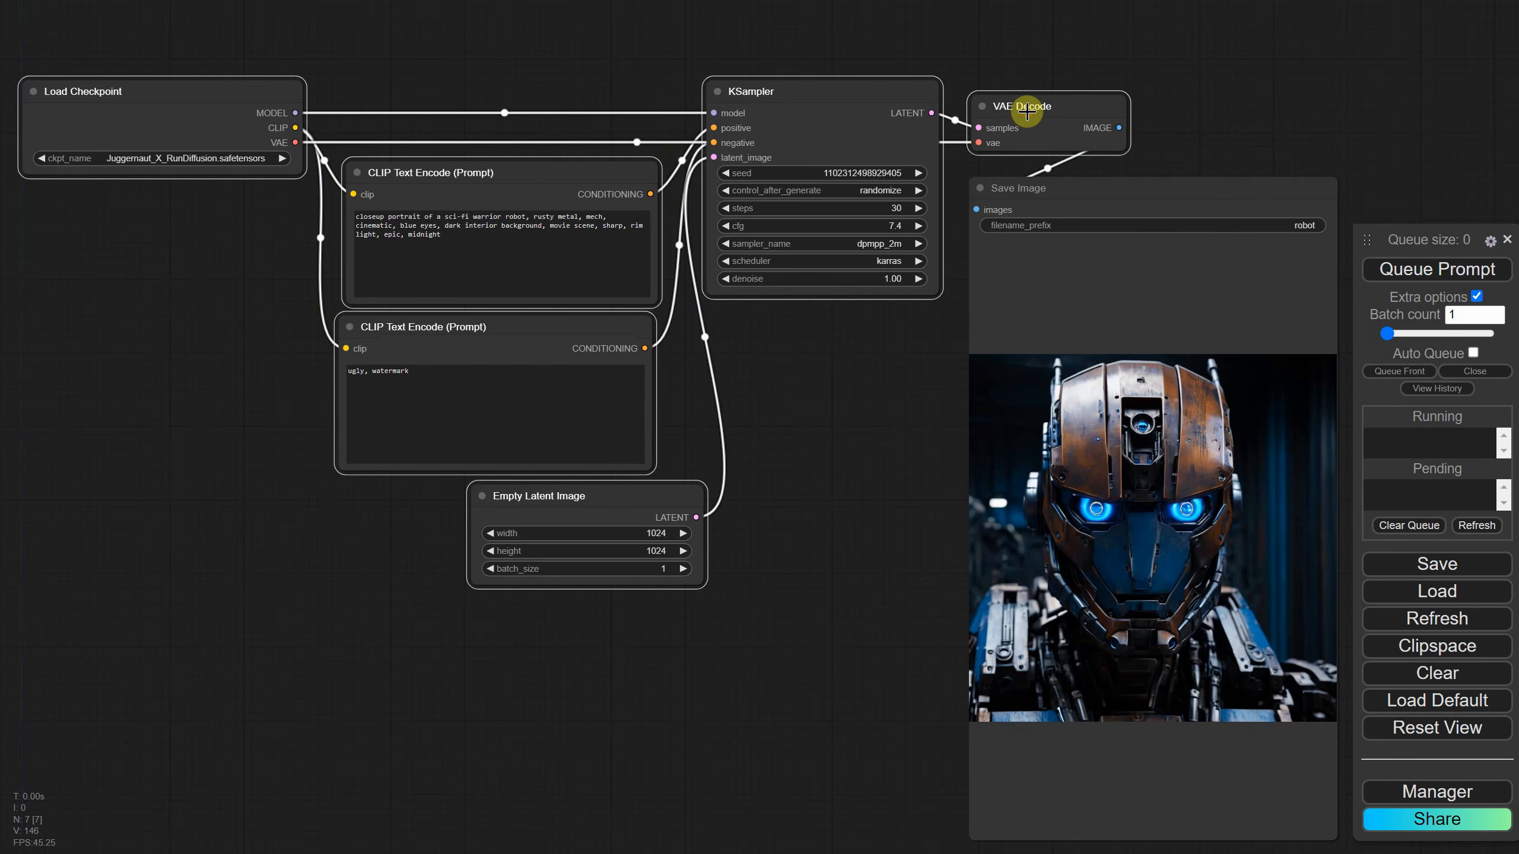
pyautogui.keyDown('shift'); pyautogui.click(1027, 112); pyautogui.keyUp('shift')
pyautogui.keyDown('shift'); pyautogui.click(1027, 113); pyautogui.keyUp('shift')
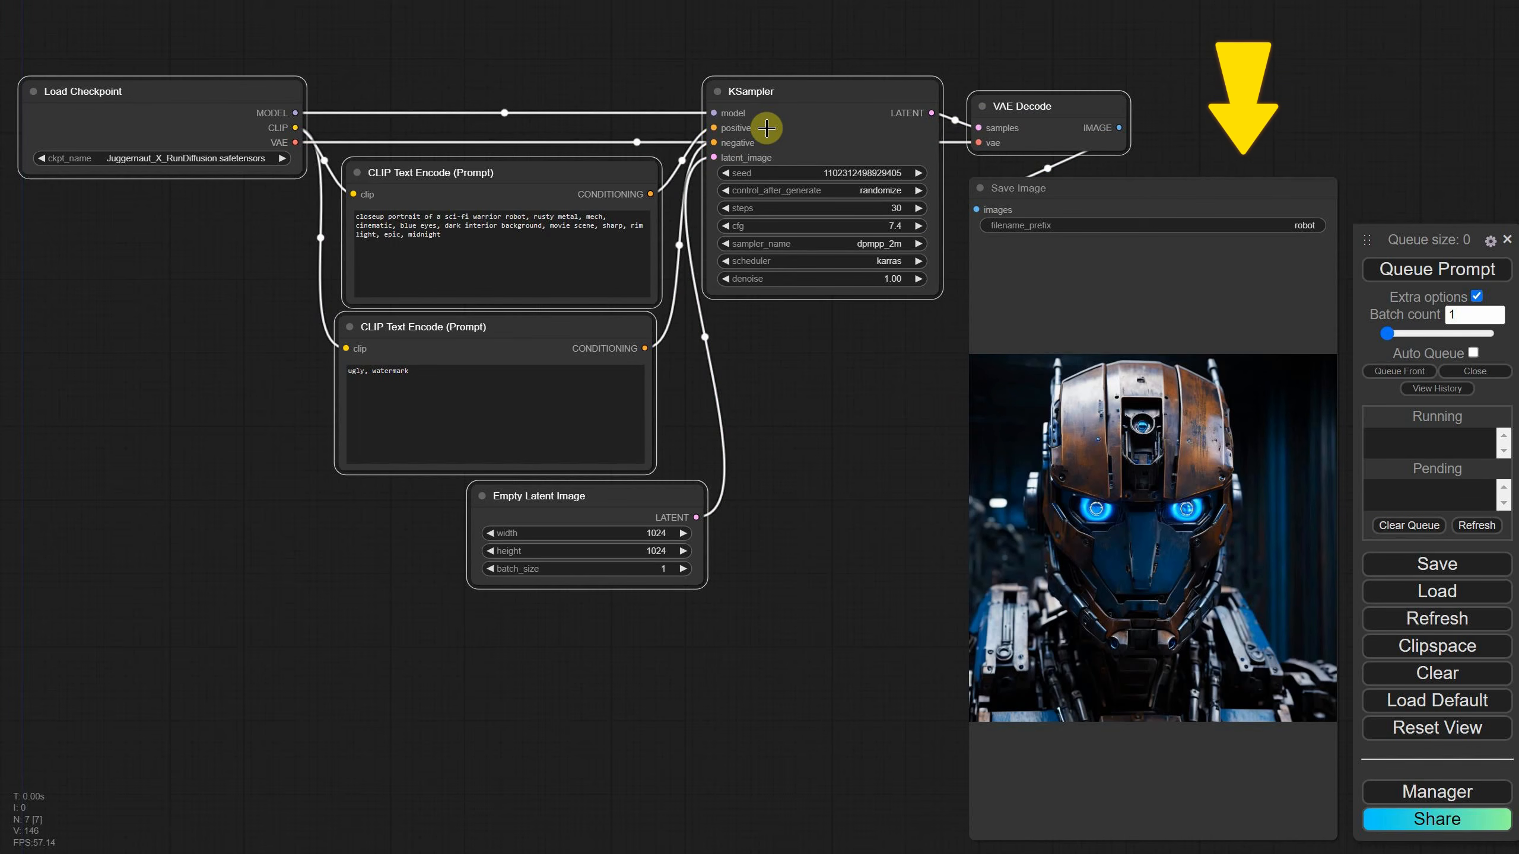
pyautogui.rightClick(768, 130)
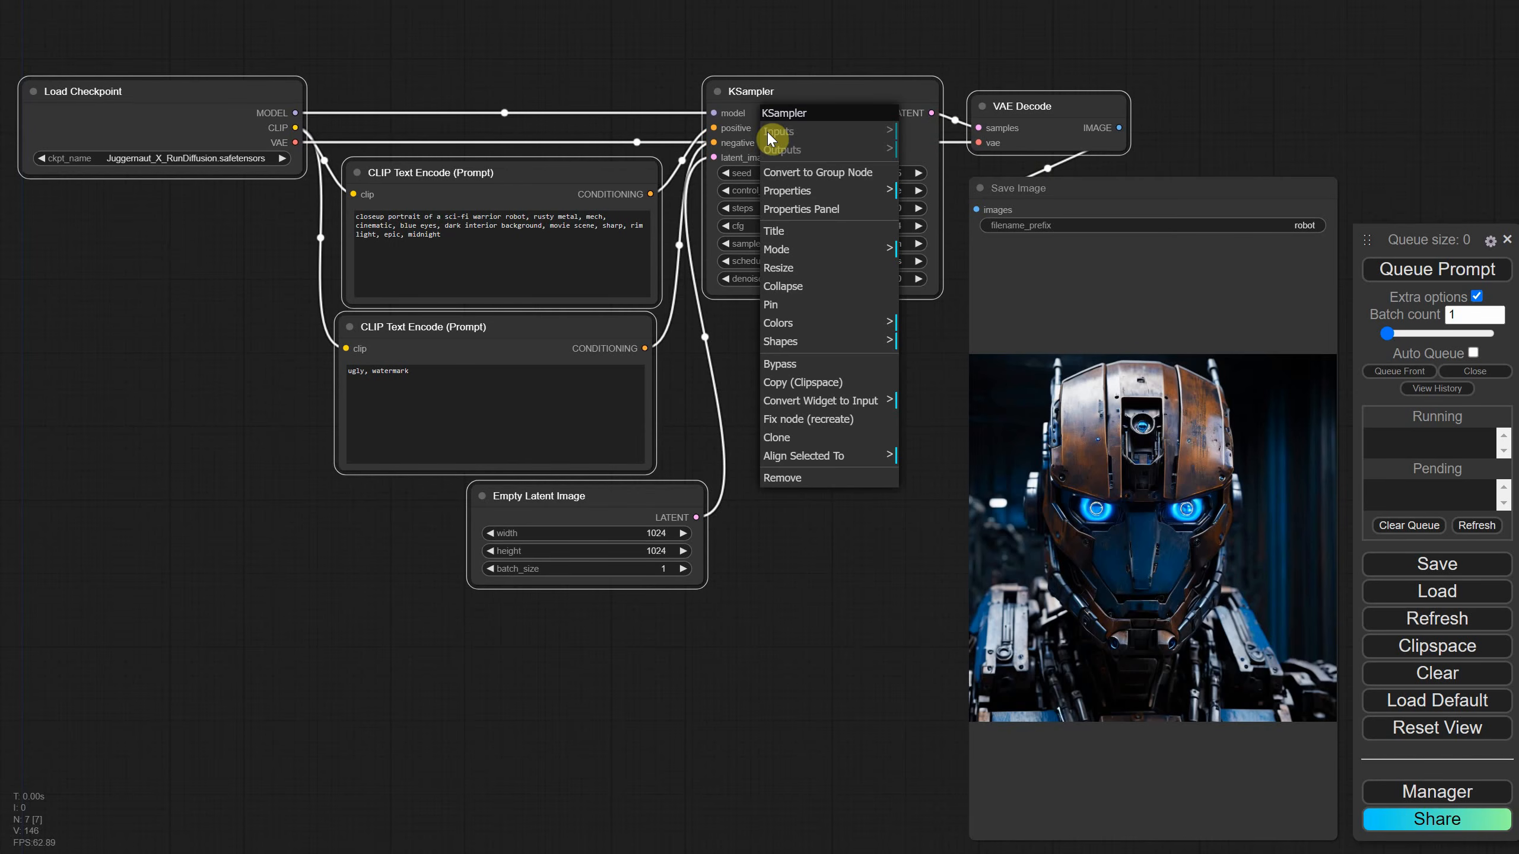
pyautogui.click(833, 183)
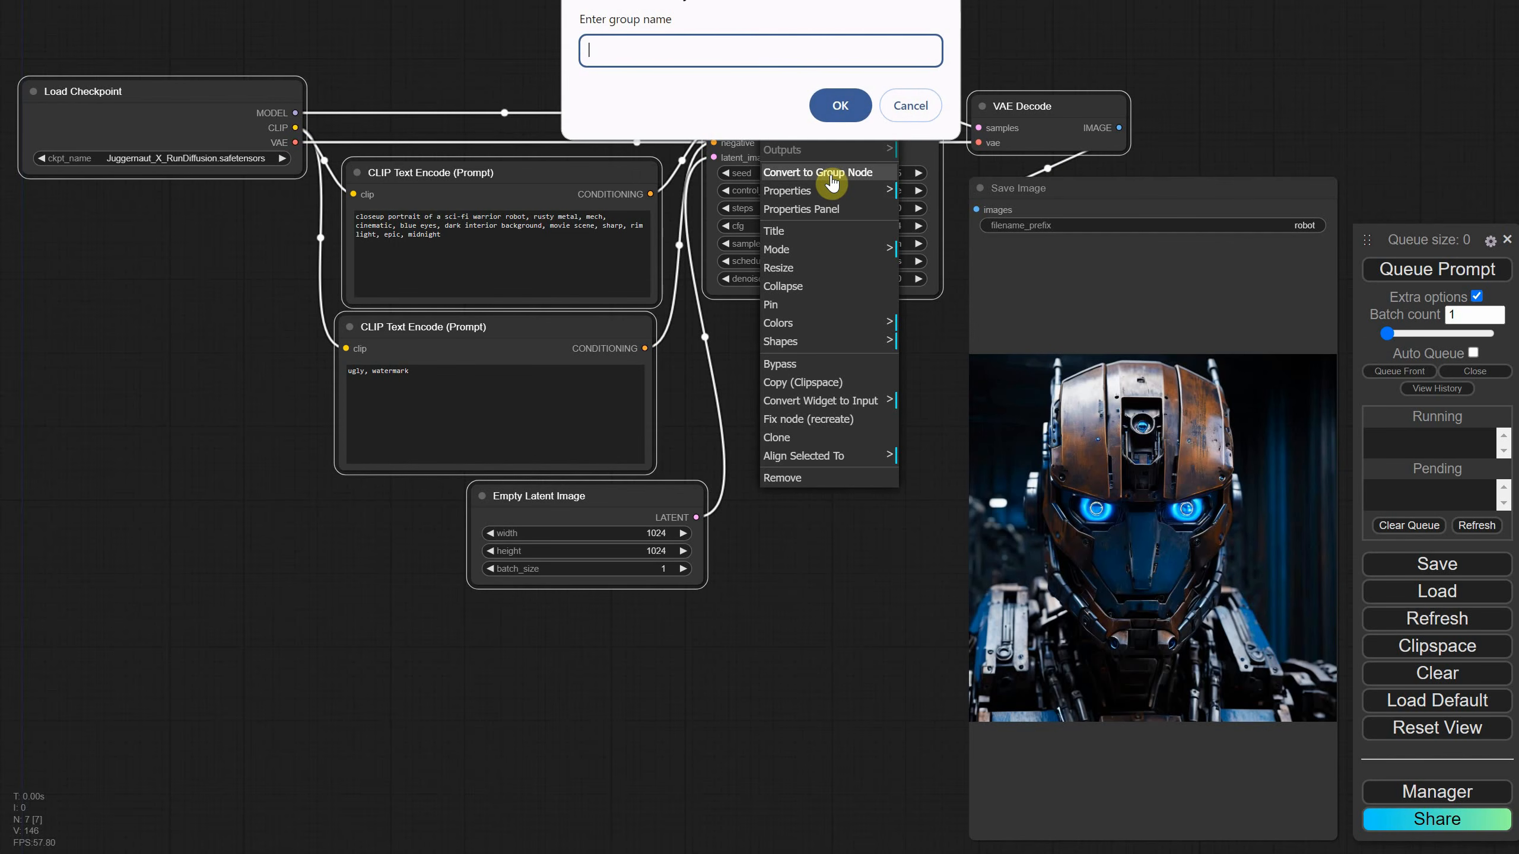
pyautogui.click(728, 45)
pyautogui.write('Txt2Img')
pyautogui.press('Return')
# Enlarge the Txt2Img group node slightly and move the Save Image node directly beside it
pyautogui.moveTo(315, 397); pyautogui.dragTo(369, 531)
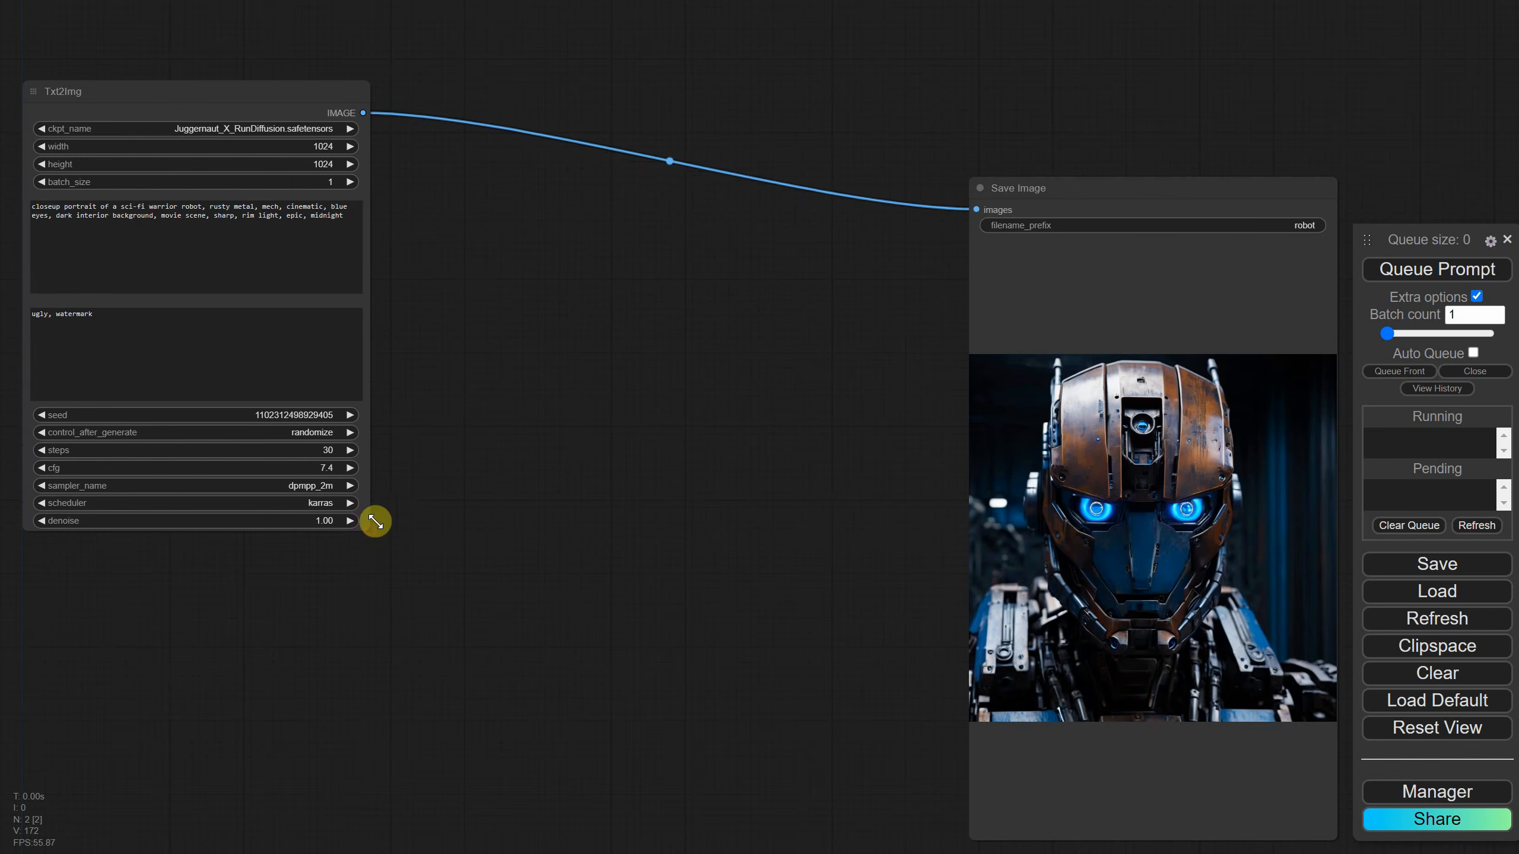
pyautogui.moveTo(1124, 197); pyautogui.dragTo(550, 100)
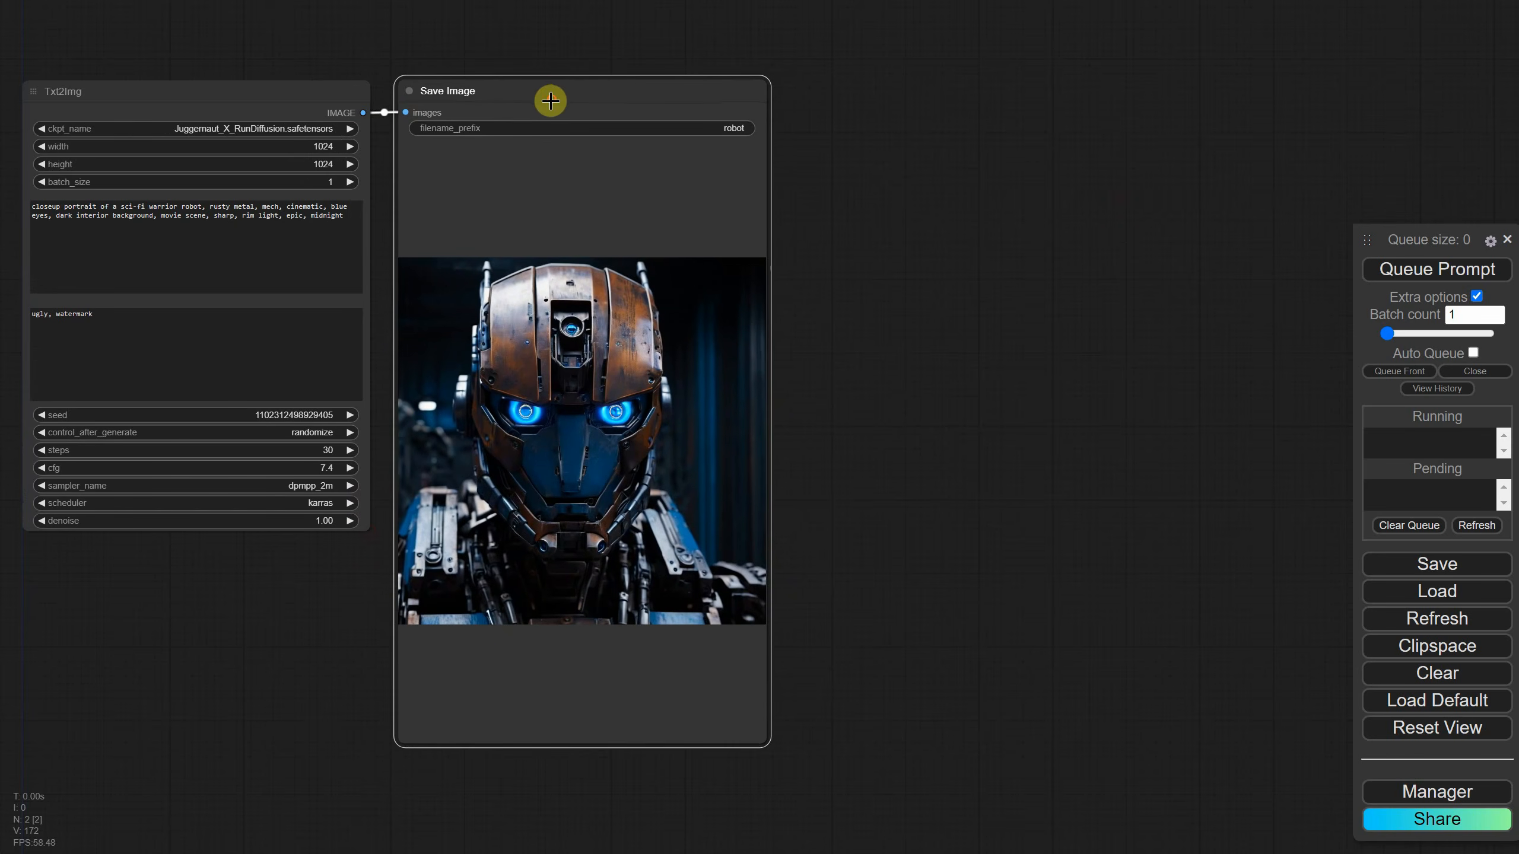
pyautogui.scroll(1, 384, 280)
pyautogui.moveTo(378, 235); pyautogui.dragTo(566, 247)
# In the Txt2Img group node's management dialog, move both CLIPTextEncode entries above EmptyLatentImage and save the order
pyautogui.rightClick(462, 88)
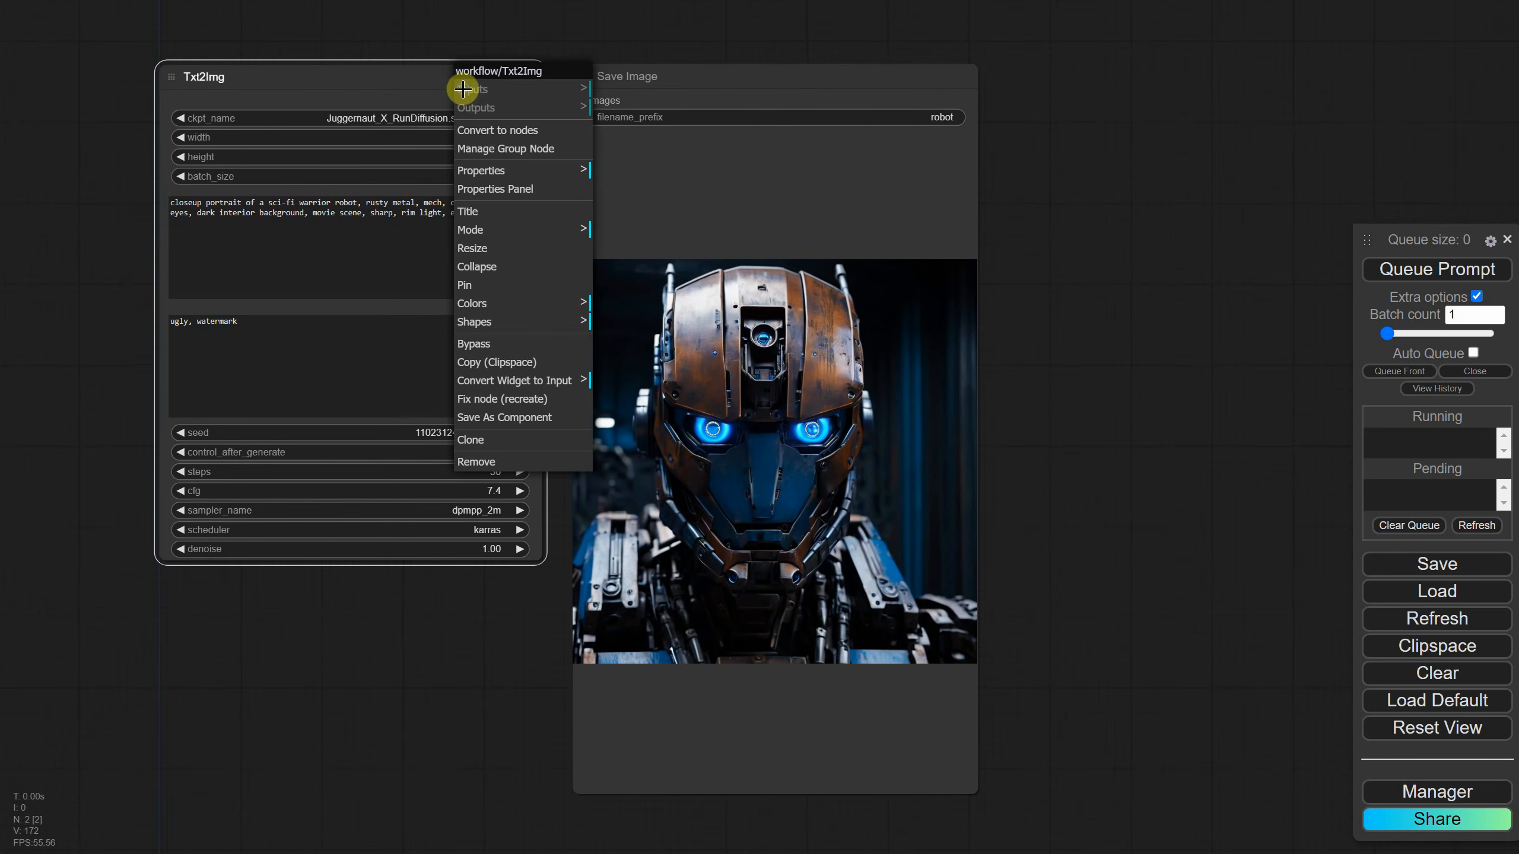
pyautogui.click(535, 149)
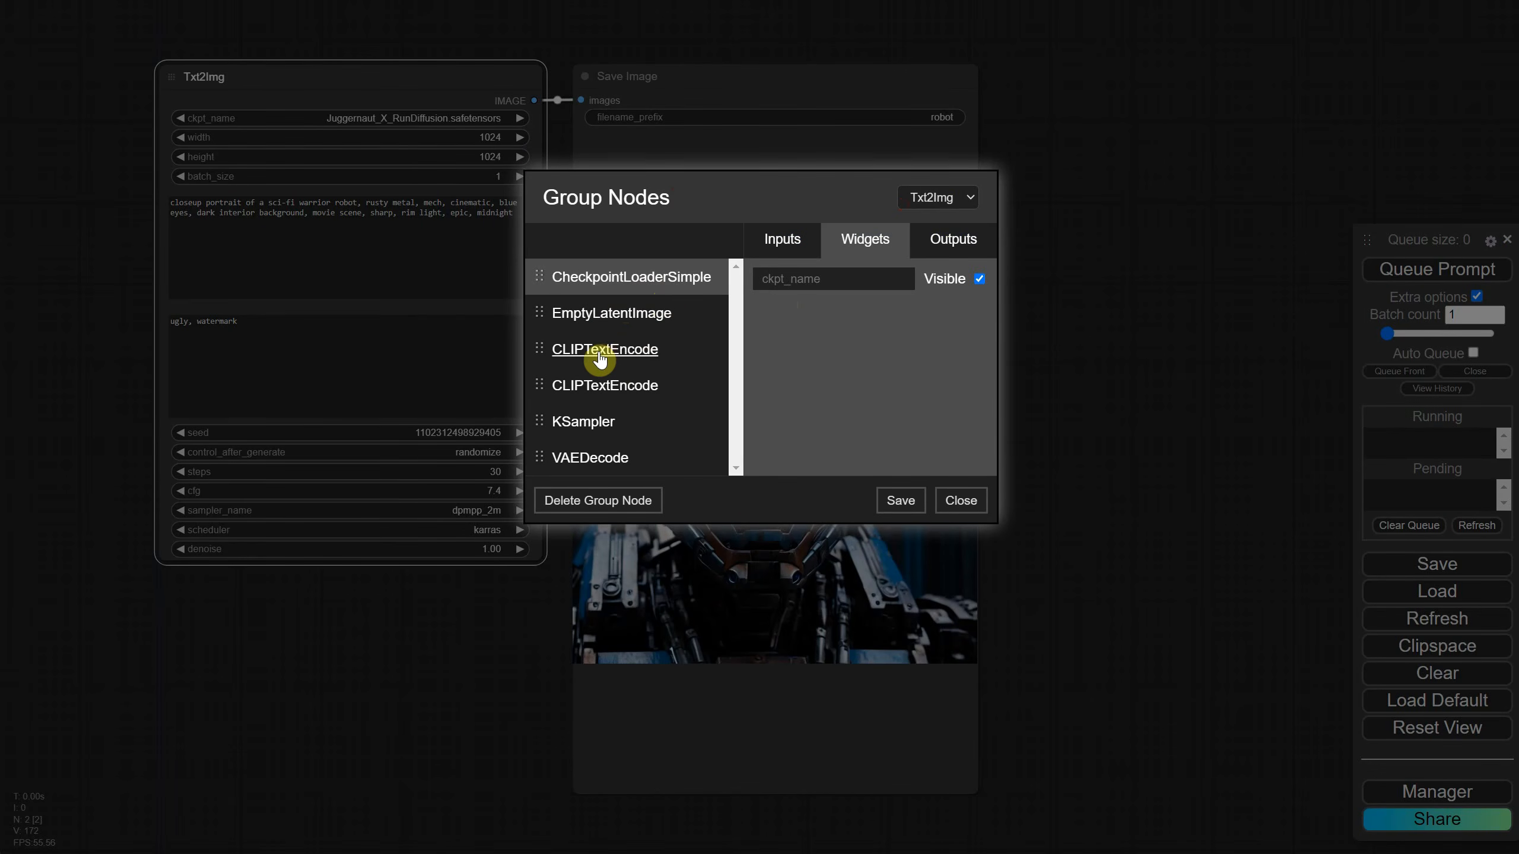
pyautogui.moveTo(541, 350); pyautogui.dragTo(535, 303)
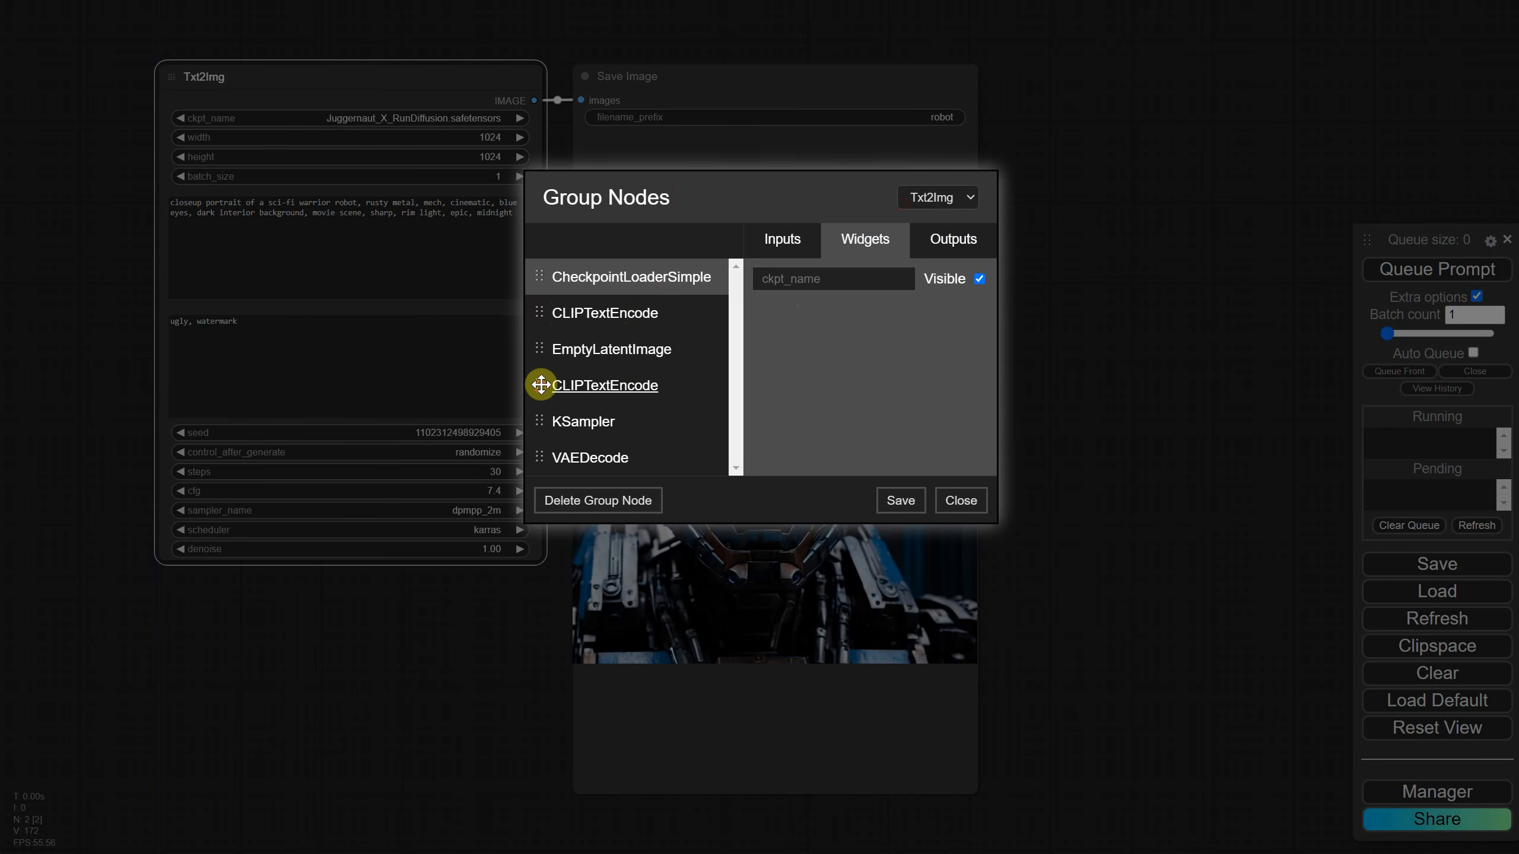
pyautogui.moveTo(536, 384); pyautogui.dragTo(536, 339)
pyautogui.click(900, 501)
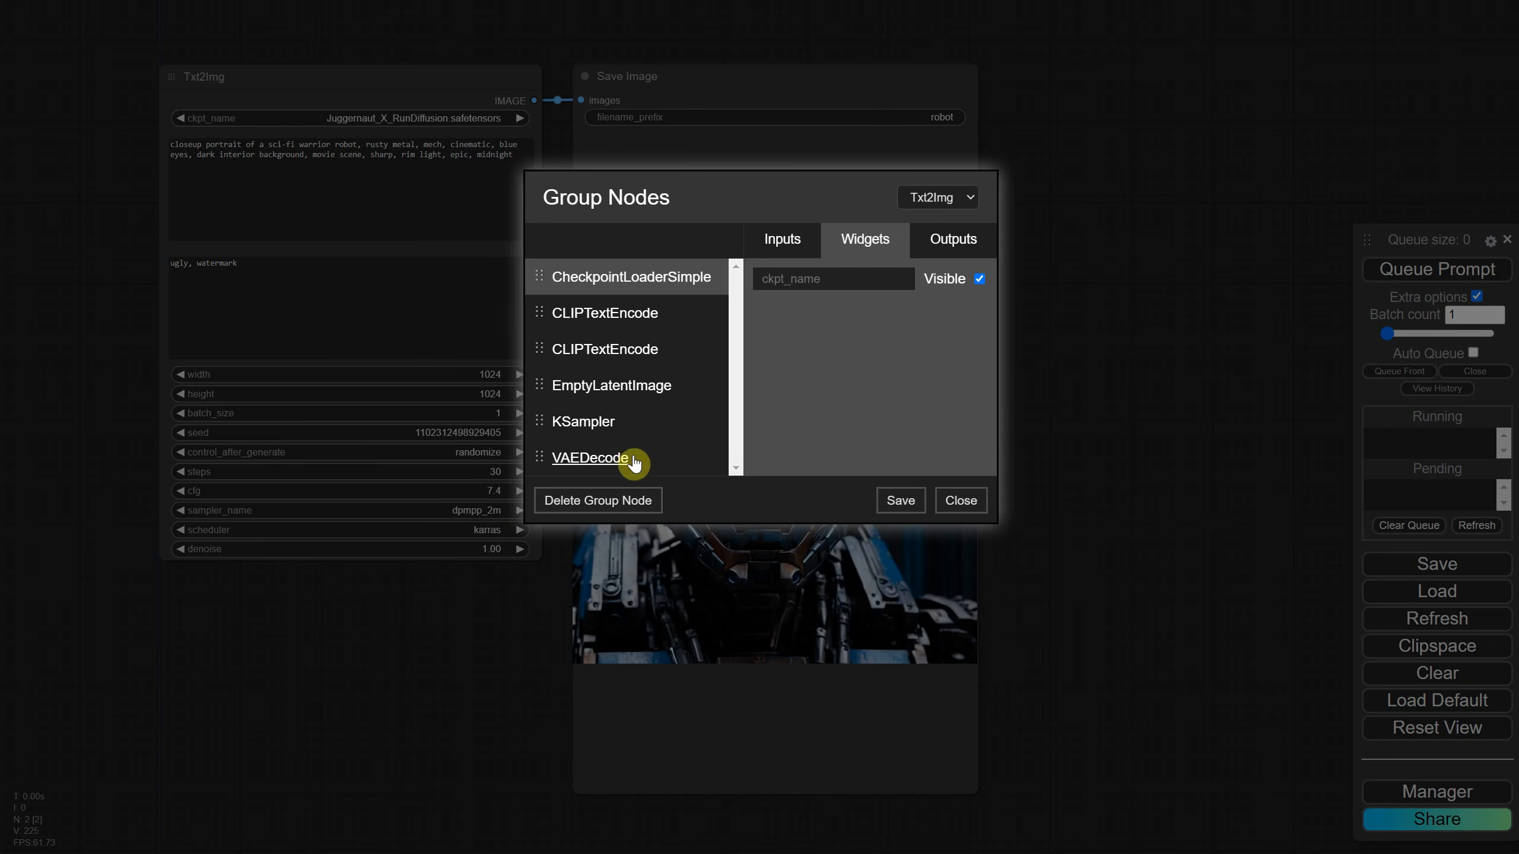
# Hide the KSampler's denoise widget in the Txt2Img group node and save the change
pyautogui.click(633, 462)
pyautogui.click(663, 422)
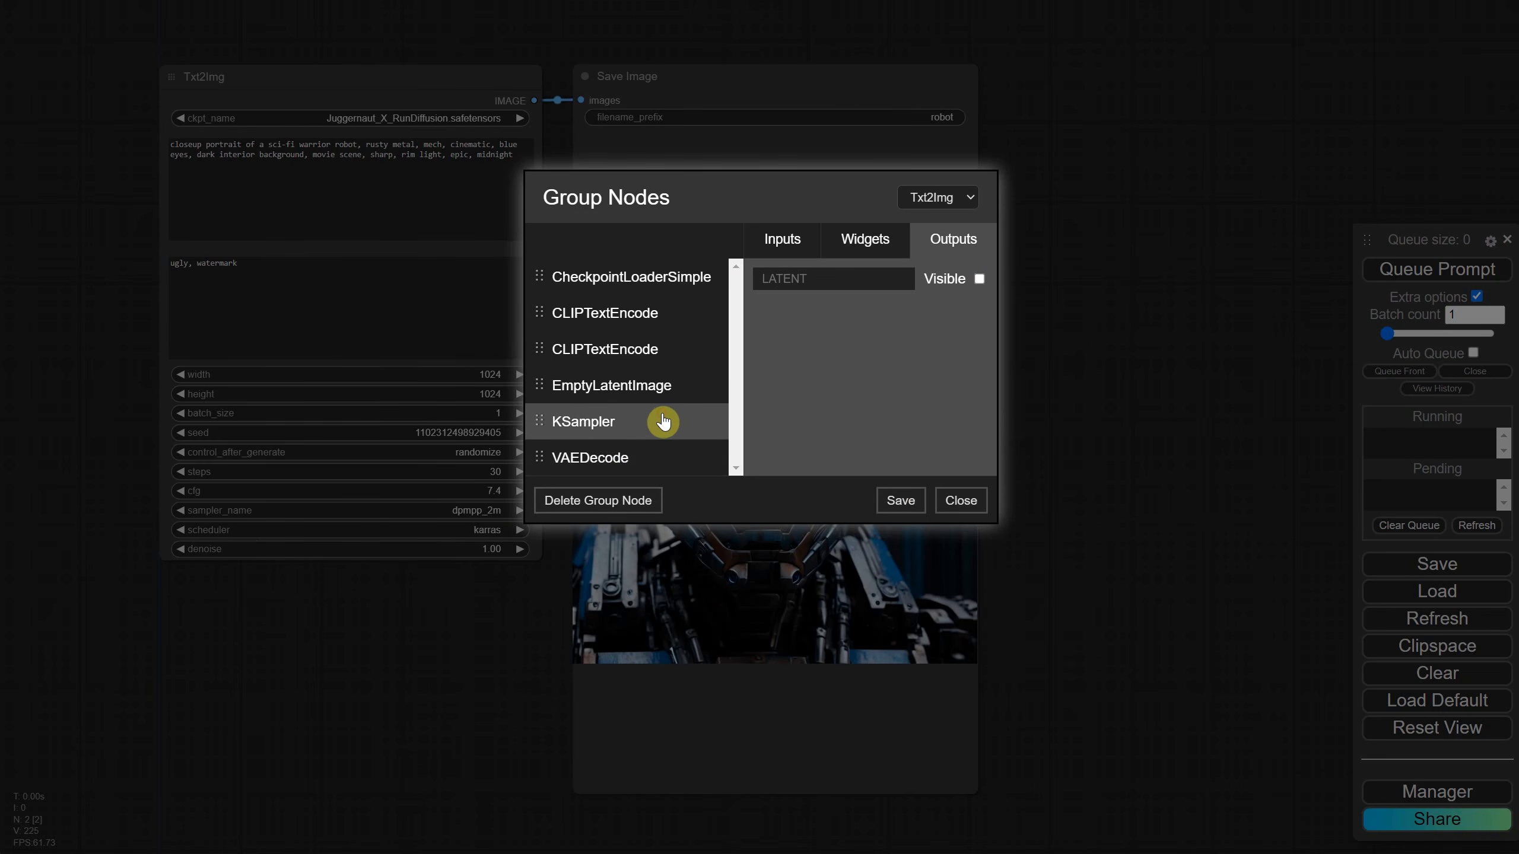
pyautogui.click(869, 248)
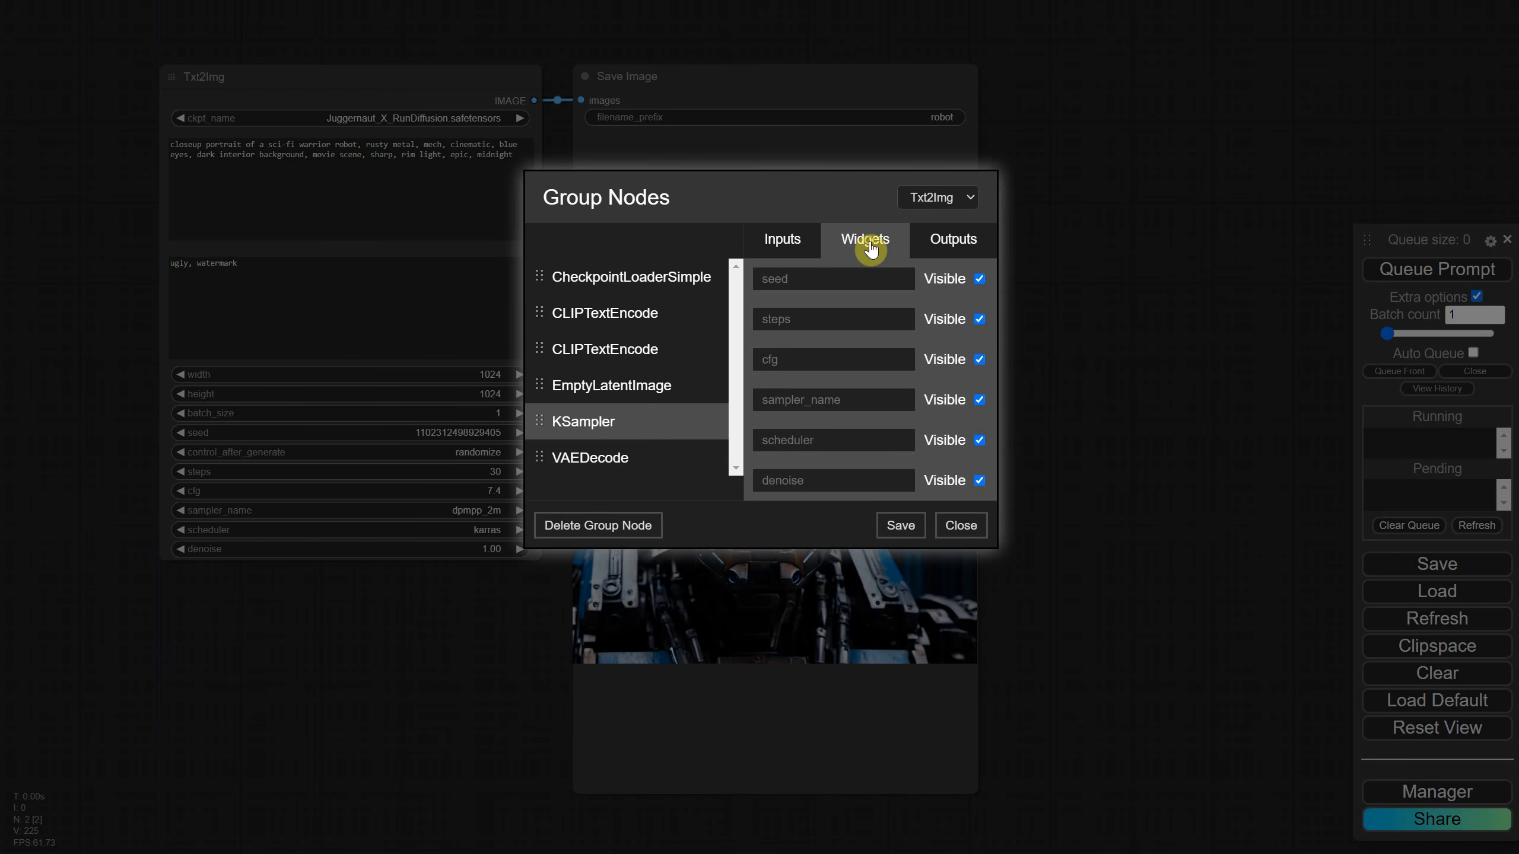
pyautogui.click(979, 481)
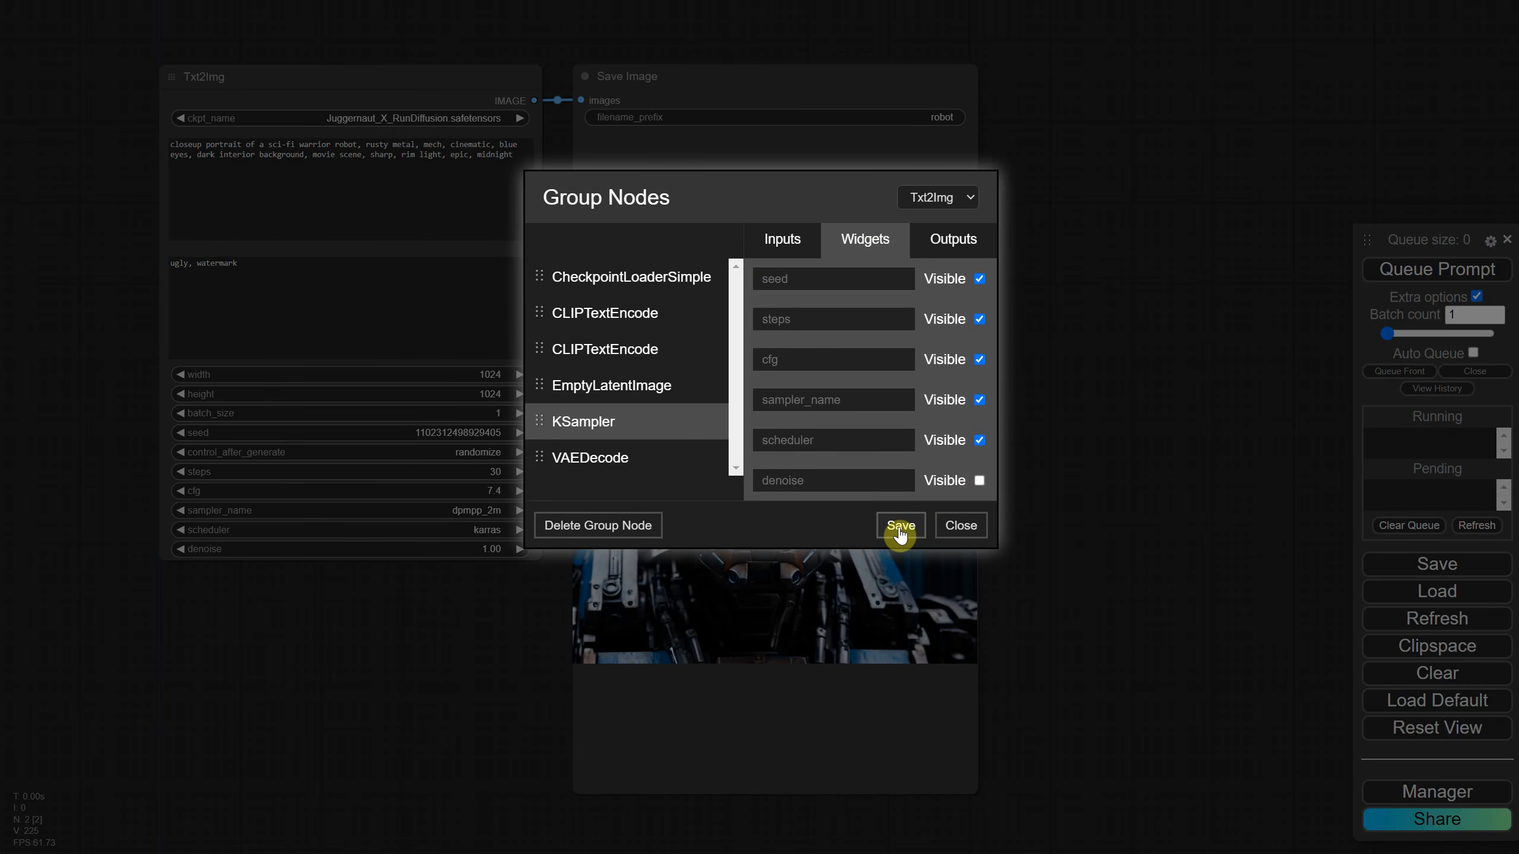
pyautogui.click(899, 527)
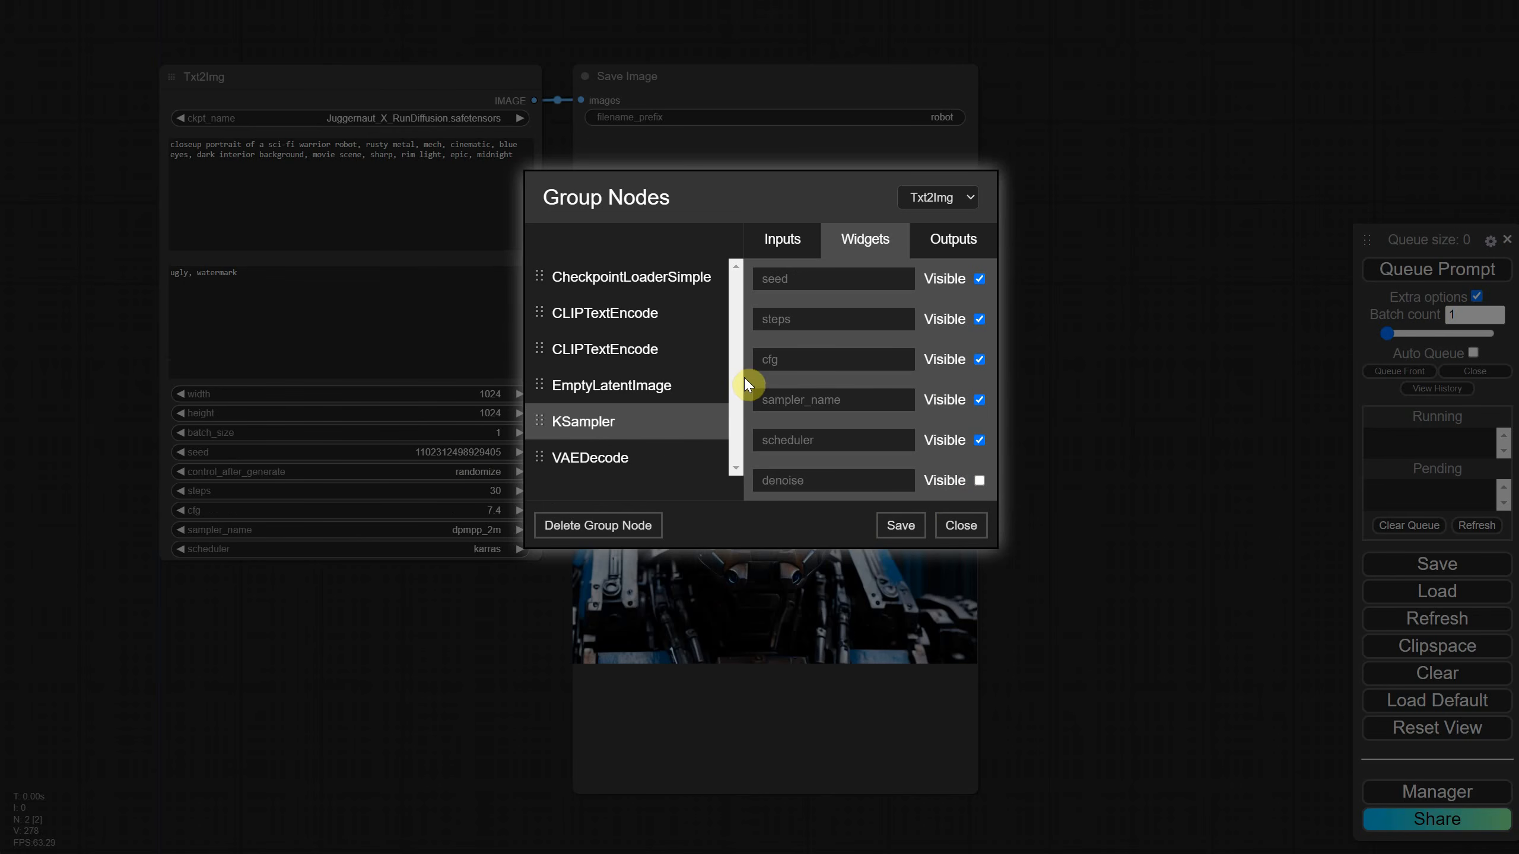
# Hide the CheckpointLoaderSimple's ckpt_name widget in the group node and save the change
pyautogui.click(694, 389)
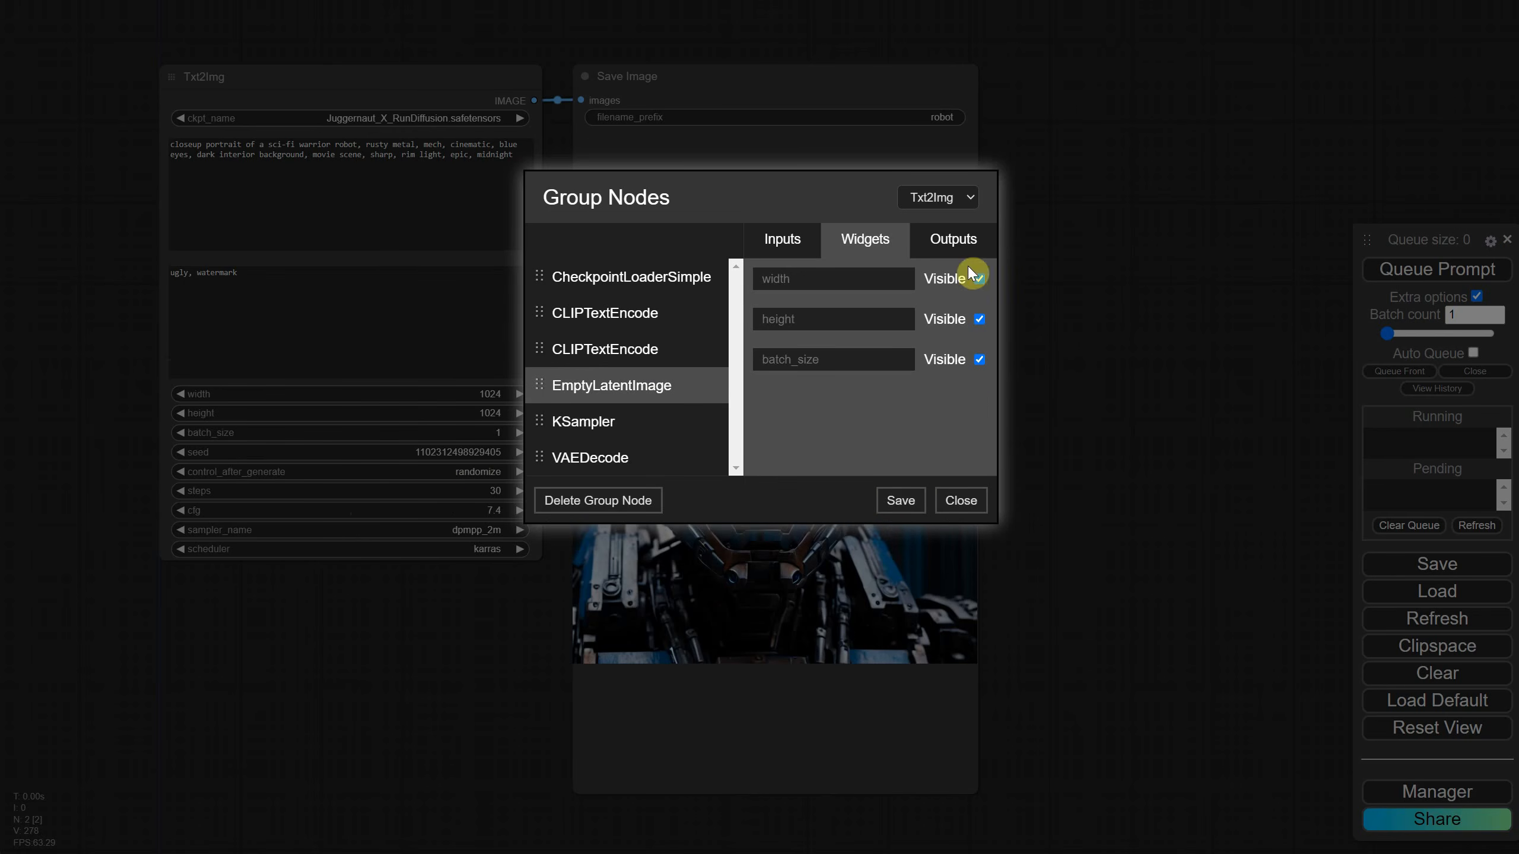
pyautogui.click(782, 239)
pyautogui.click(658, 286)
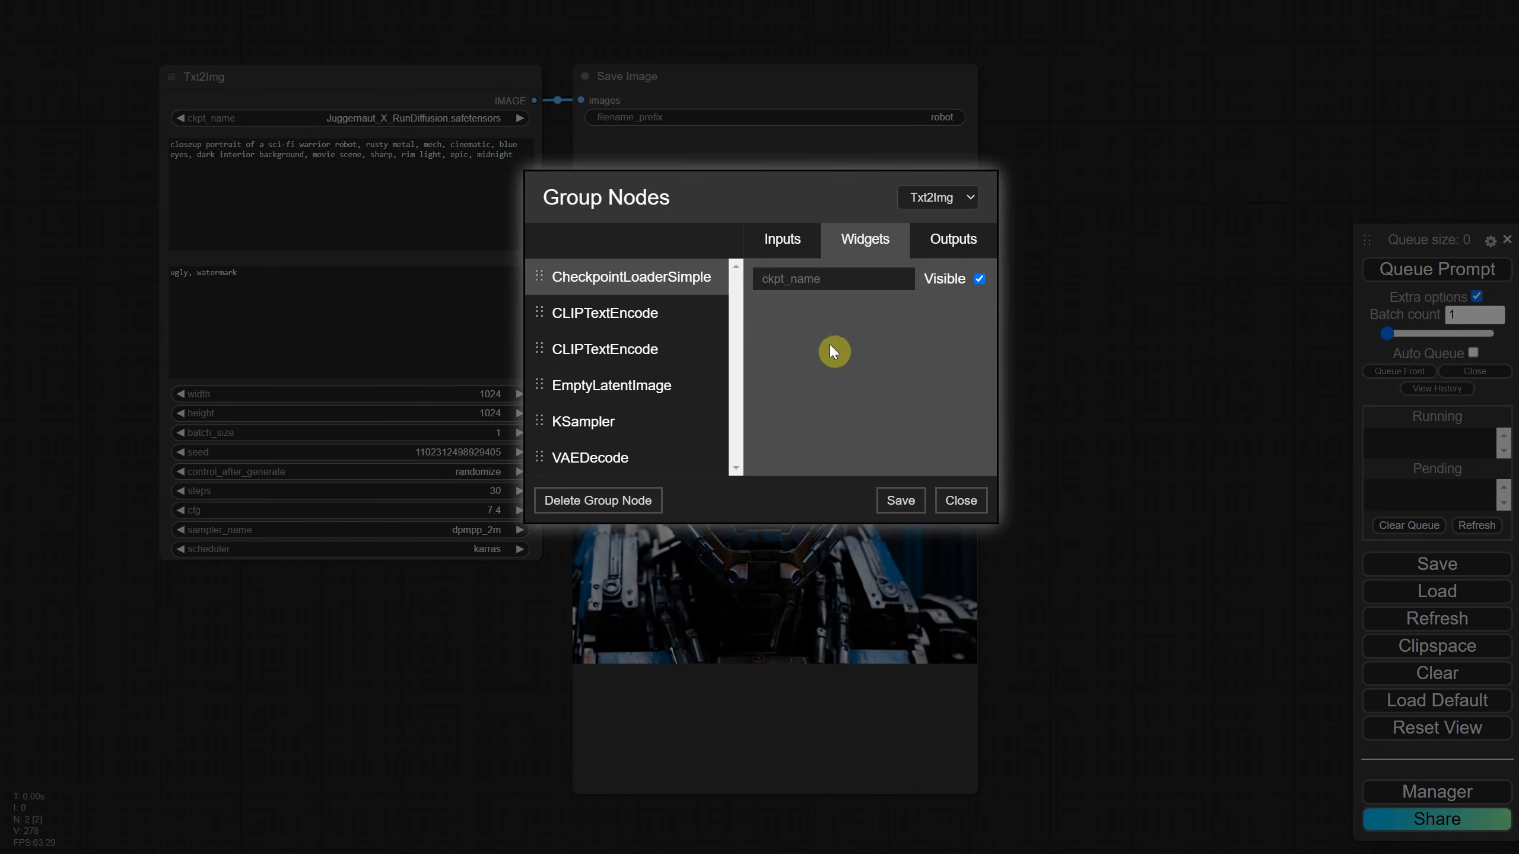
pyautogui.click(977, 280)
pyautogui.click(896, 503)
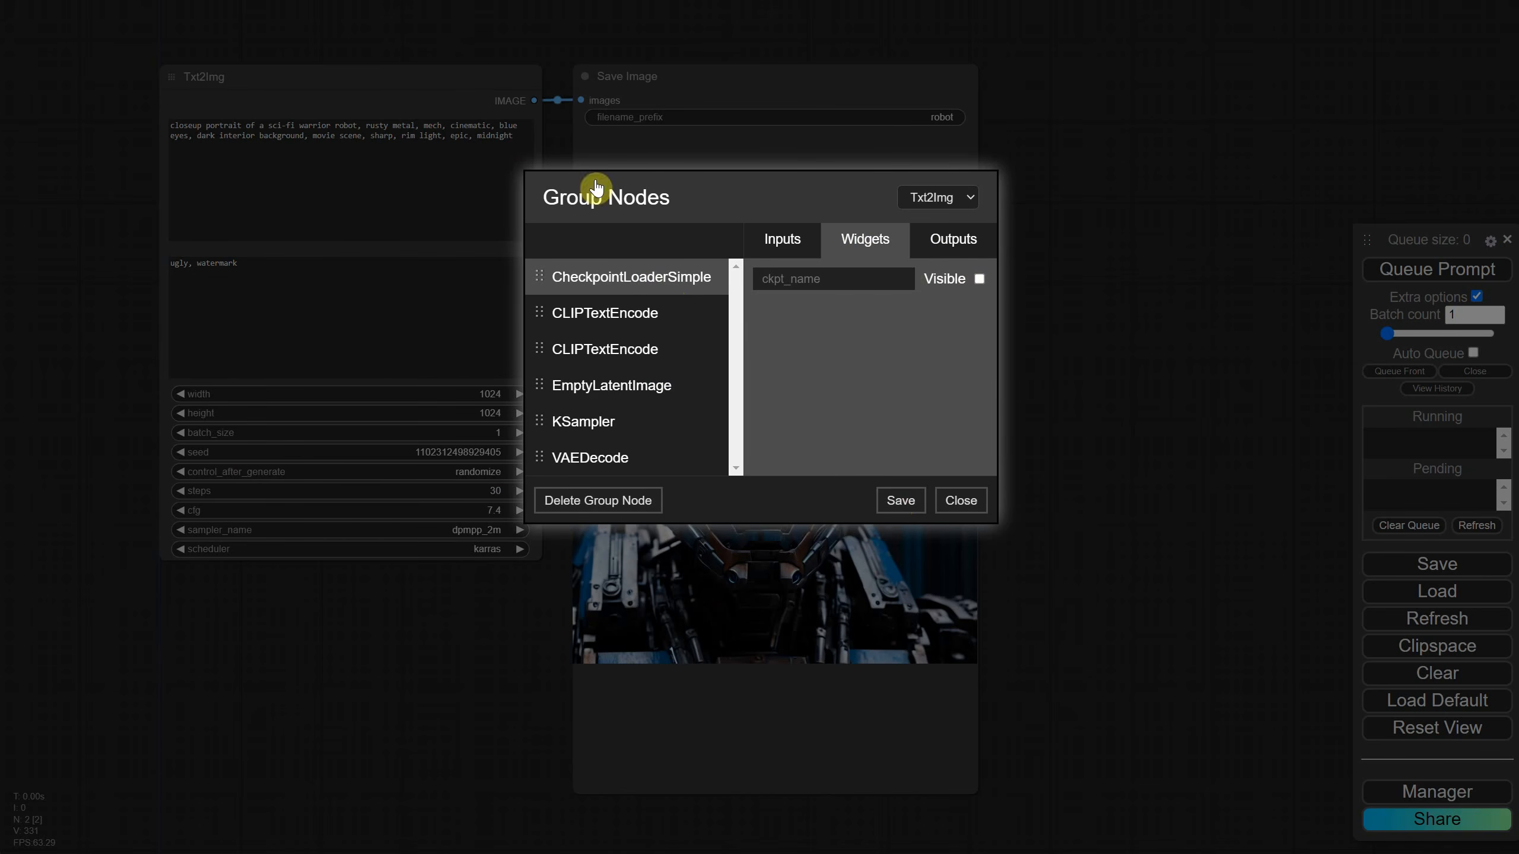
# Make the ckpt_name widget visible again, save the group node and close its management dialog
pyautogui.click(979, 279)
pyautogui.click(901, 503)
pyautogui.click(961, 500)
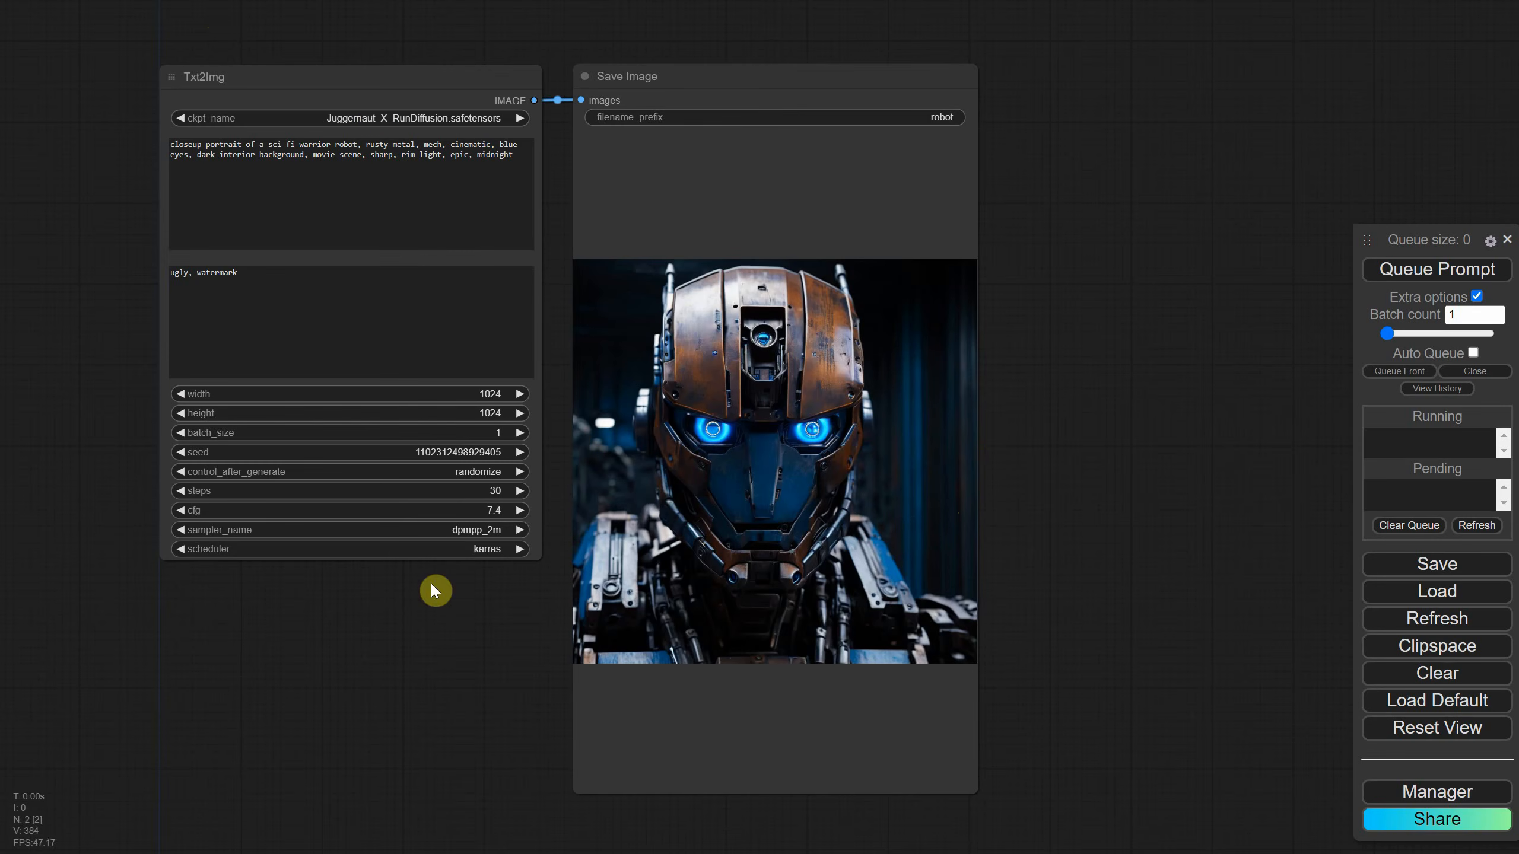
# Nudge the Txt2Img and Save Image nodes slightly, and convert the Txt2Img group node back to individual nodes
pyautogui.moveTo(380, 83); pyautogui.dragTo(375, 78)
pyautogui.moveTo(730, 84); pyautogui.dragTo(736, 76)
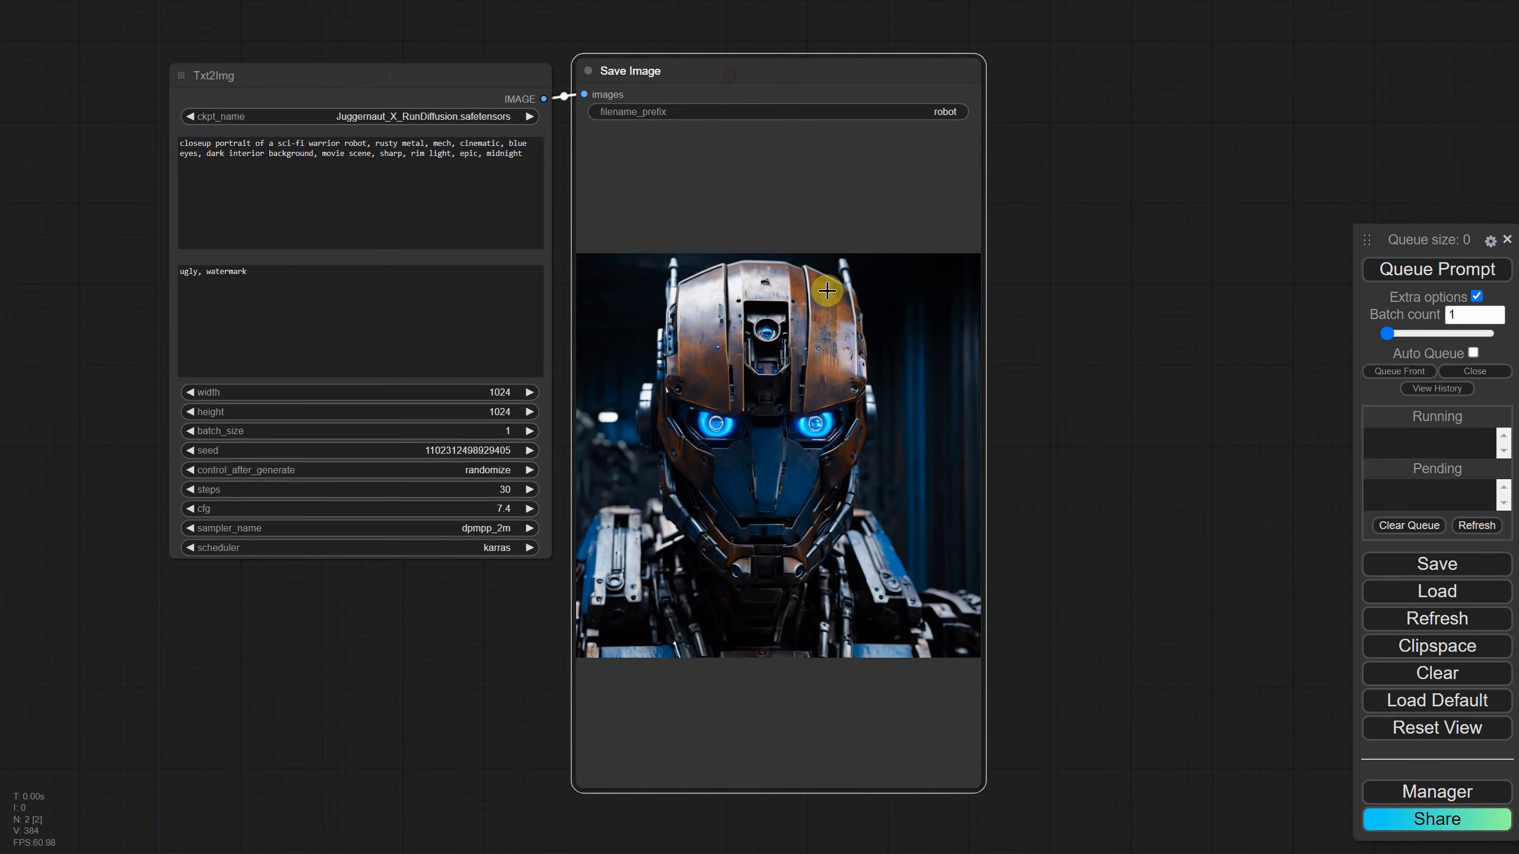
pyautogui.rightClick(435, 67)
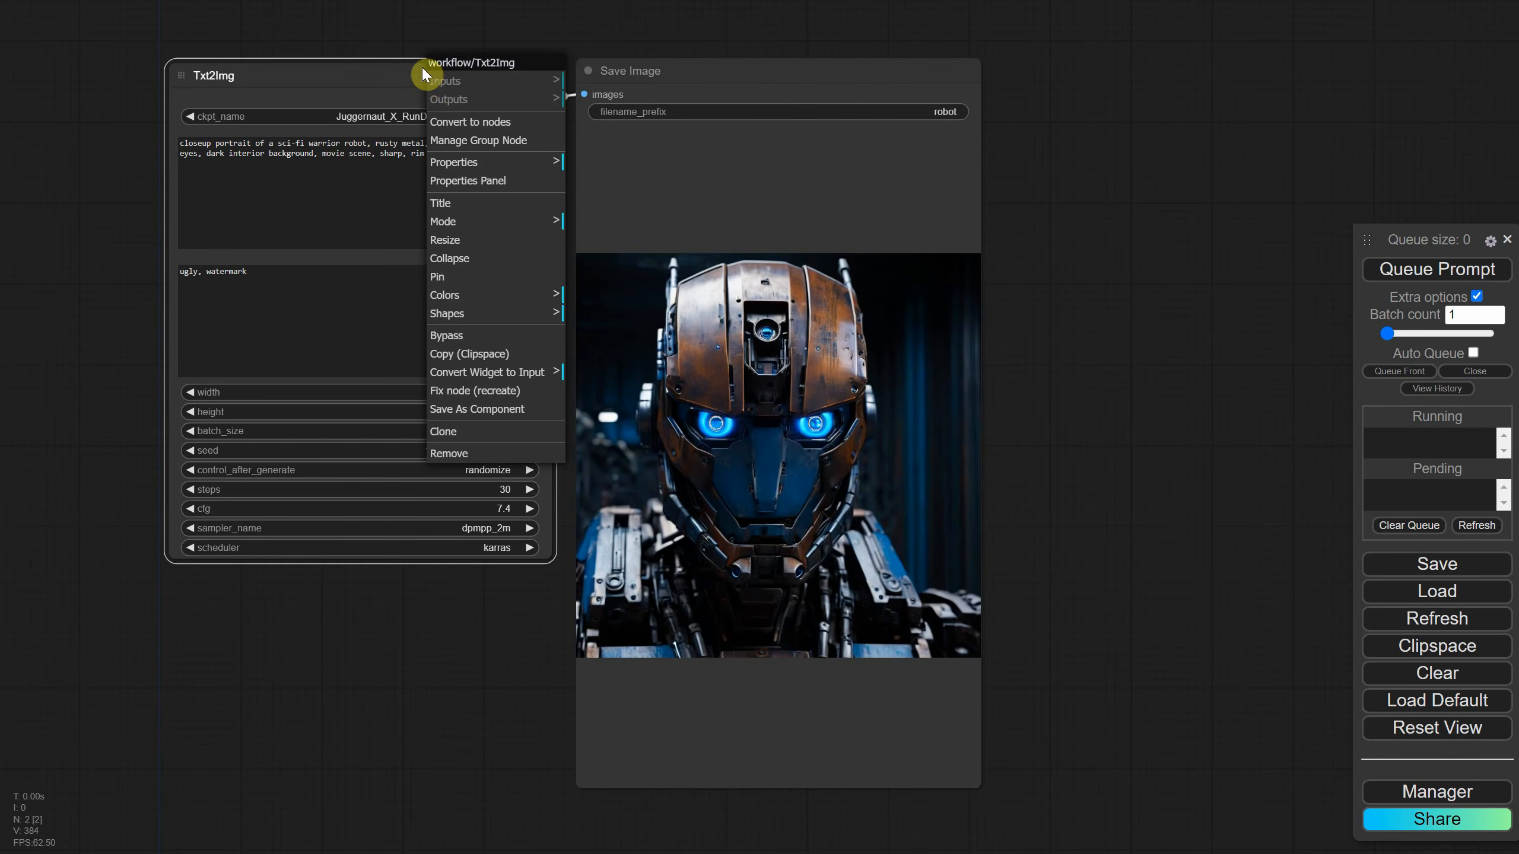
pyautogui.click(487, 125)
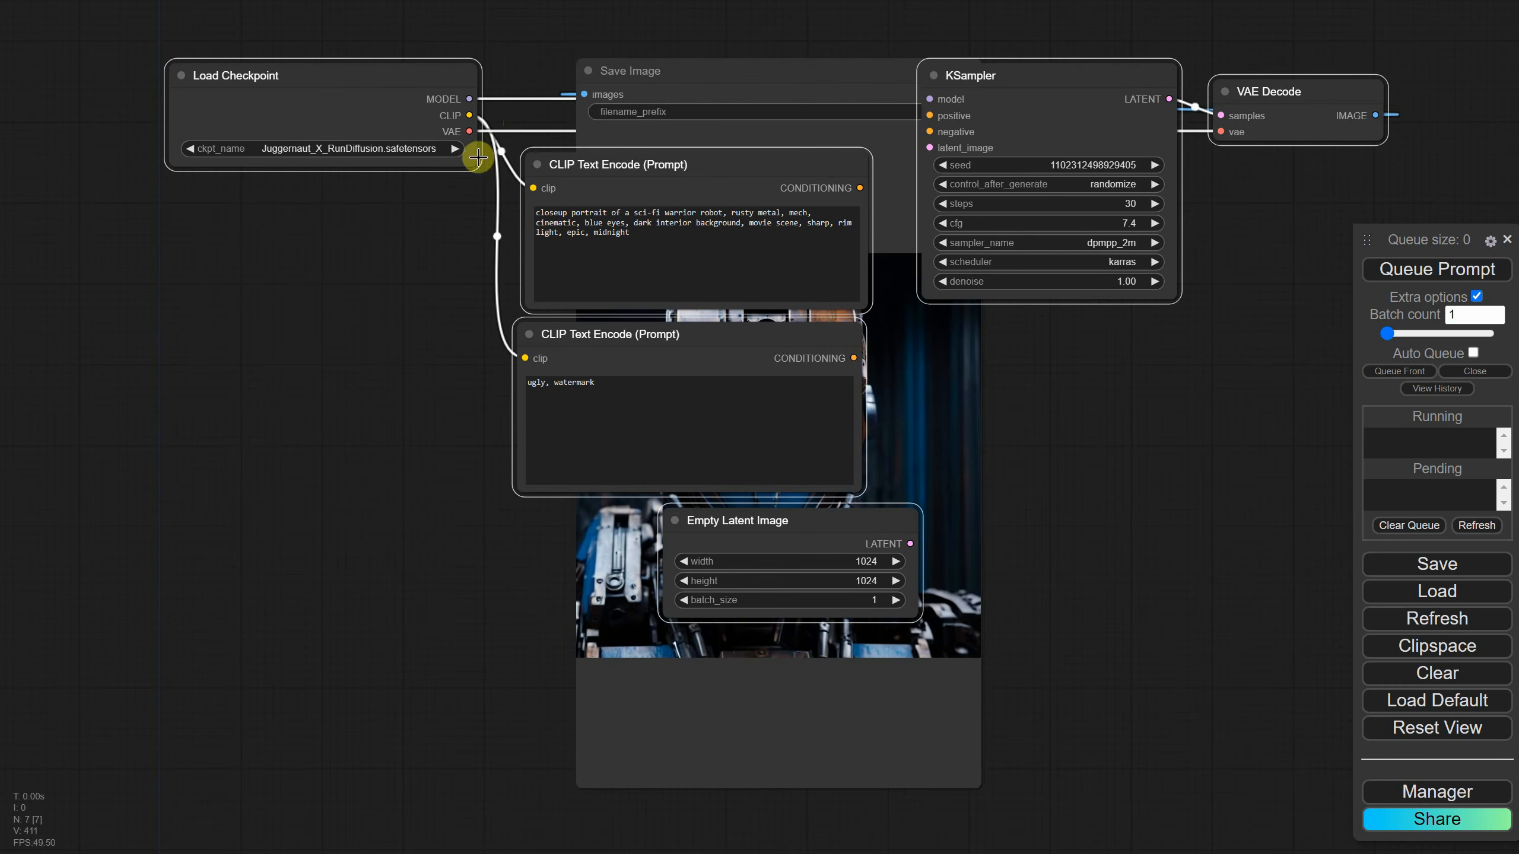
# Move the Save Image node out from behind the other nodes to the free space beyond VAE Decode
pyautogui.scroll(-2, 823, 334)
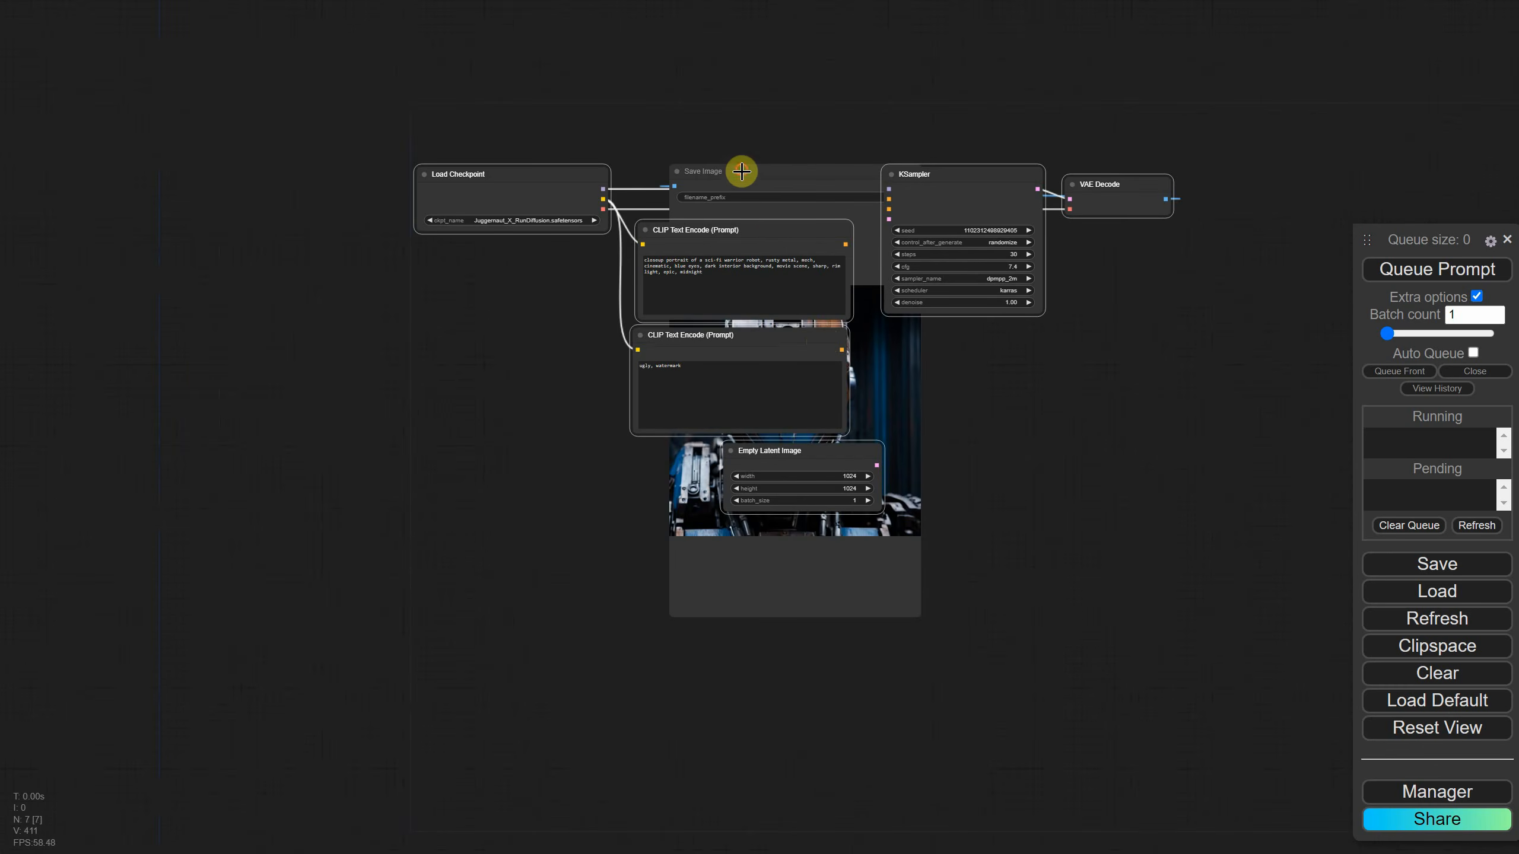
pyautogui.moveTo(742, 168); pyautogui.dragTo(1265, 184)
pyautogui.moveTo(1139, 398); pyautogui.dragTo(925, 385)
pyautogui.scroll(2, 788, 393)
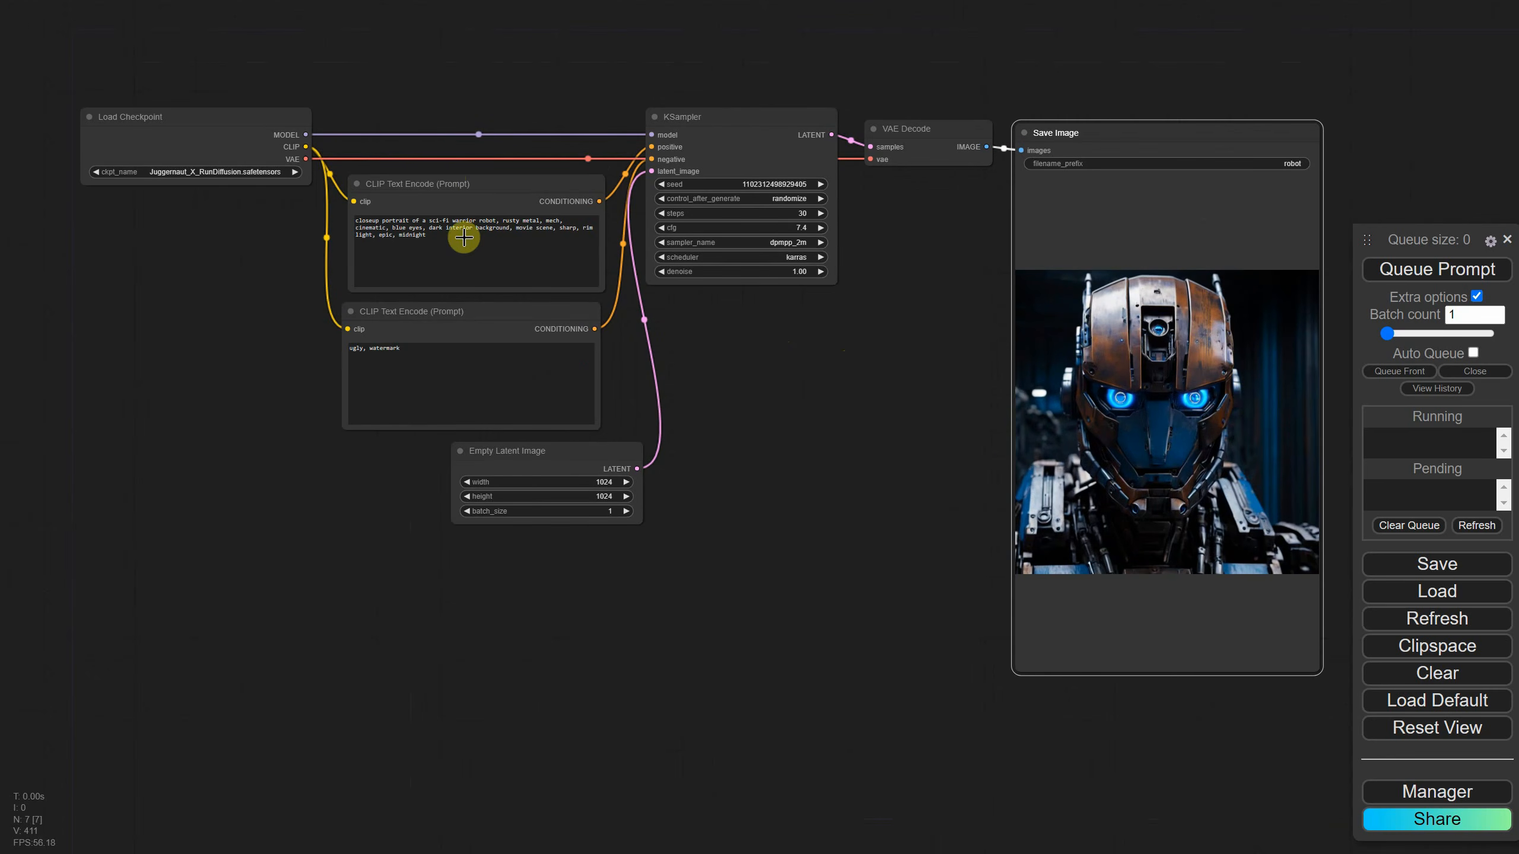
# Convert the two CLIP Text Encode nodes to a group node named prompts, reposition it, and convert it back to nodes
pyautogui.click(466, 190)
pyautogui.keyDown('shift'); pyautogui.click(440, 307); pyautogui.keyUp('shift')
pyautogui.rightClick(442, 302)
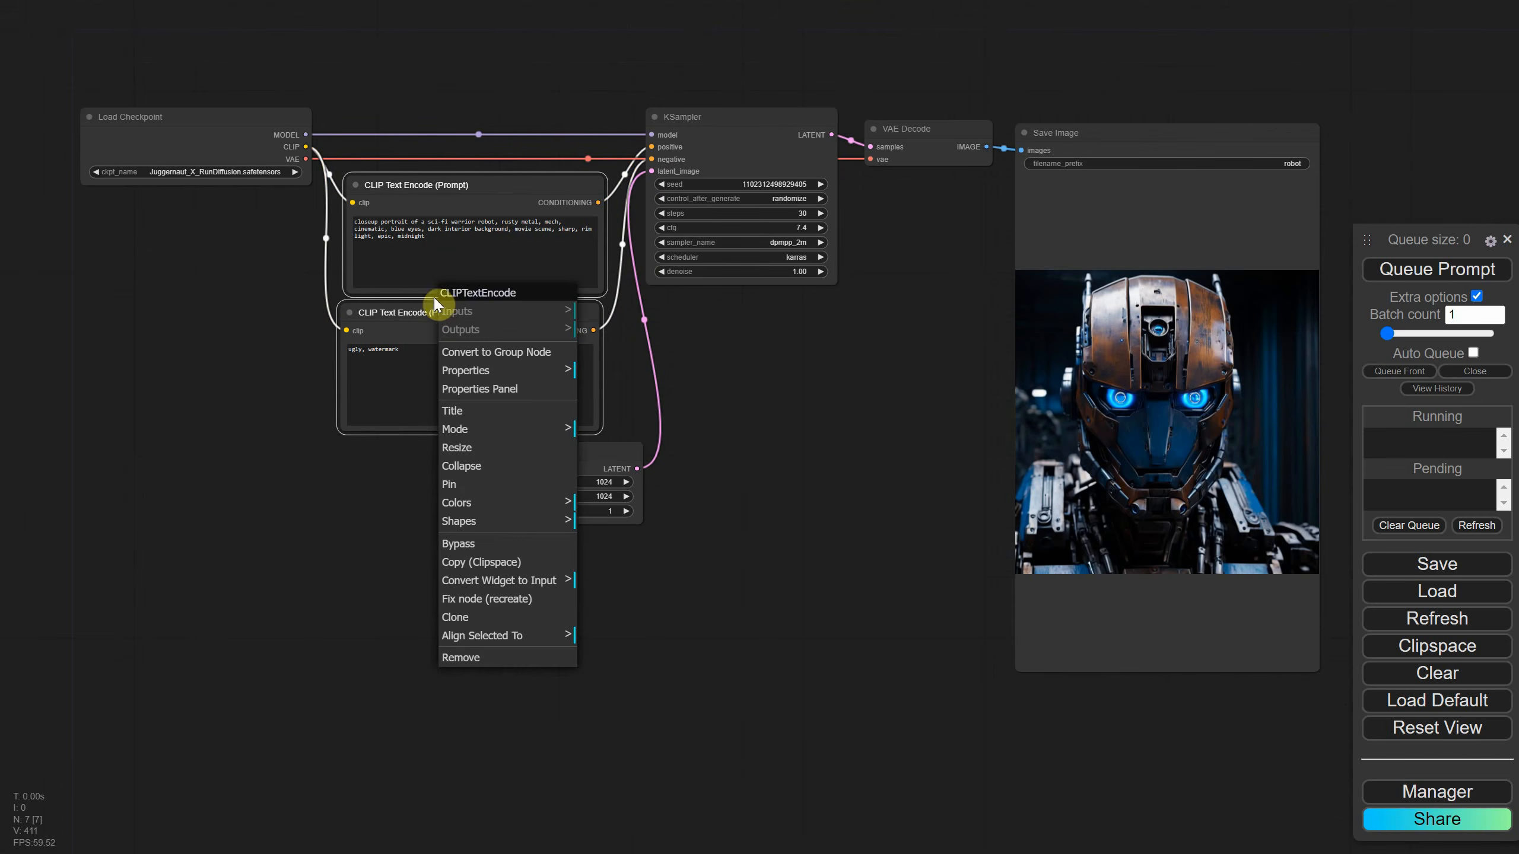
pyautogui.click(495, 352)
pyautogui.write('pr')
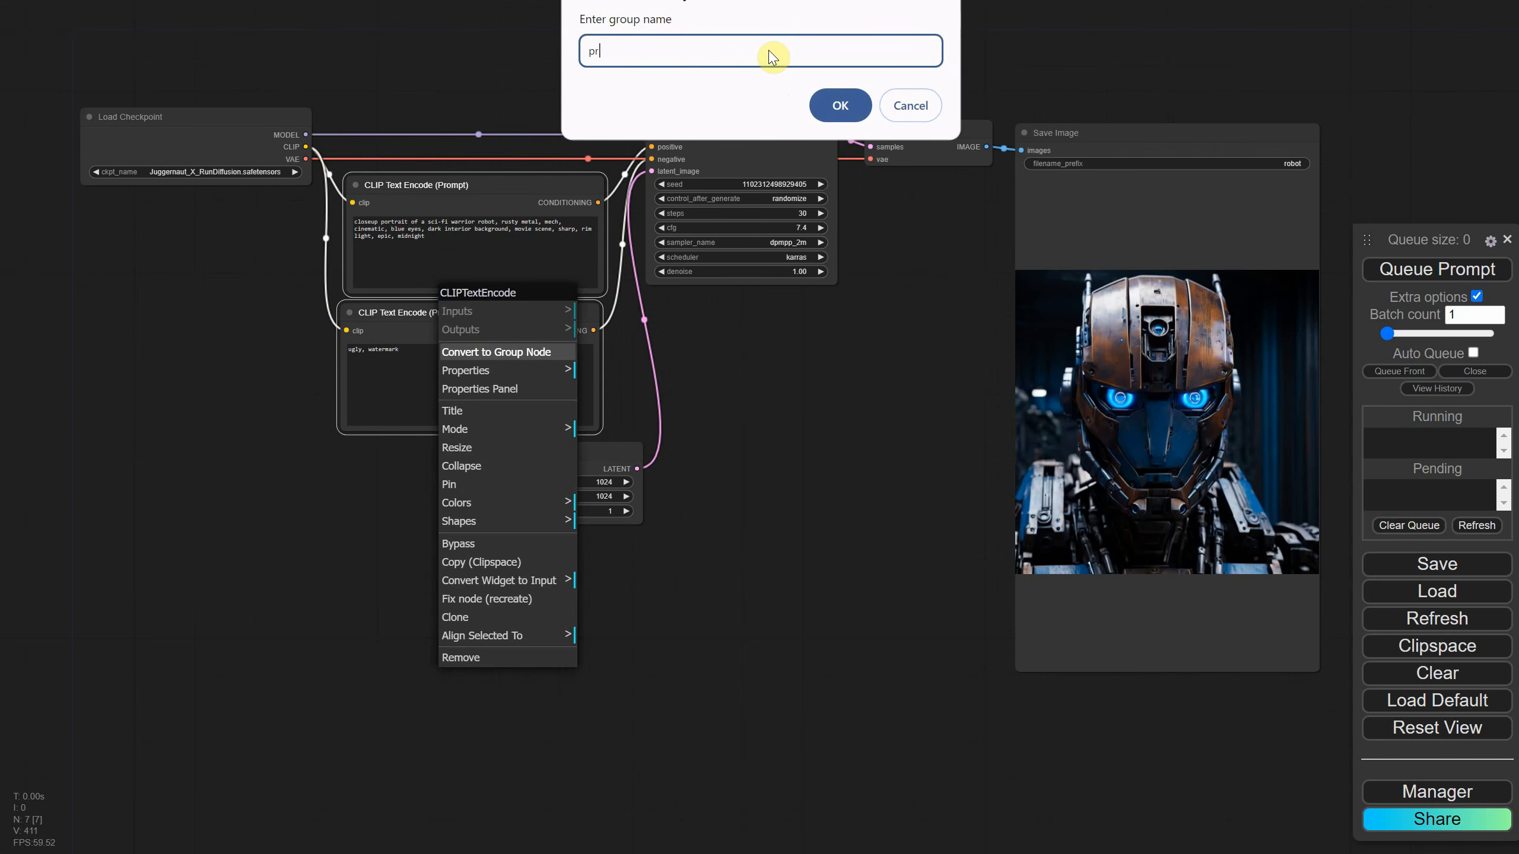
pyautogui.write('ompts')
pyautogui.press('Return')
pyautogui.moveTo(441, 178); pyautogui.dragTo(386, 197)
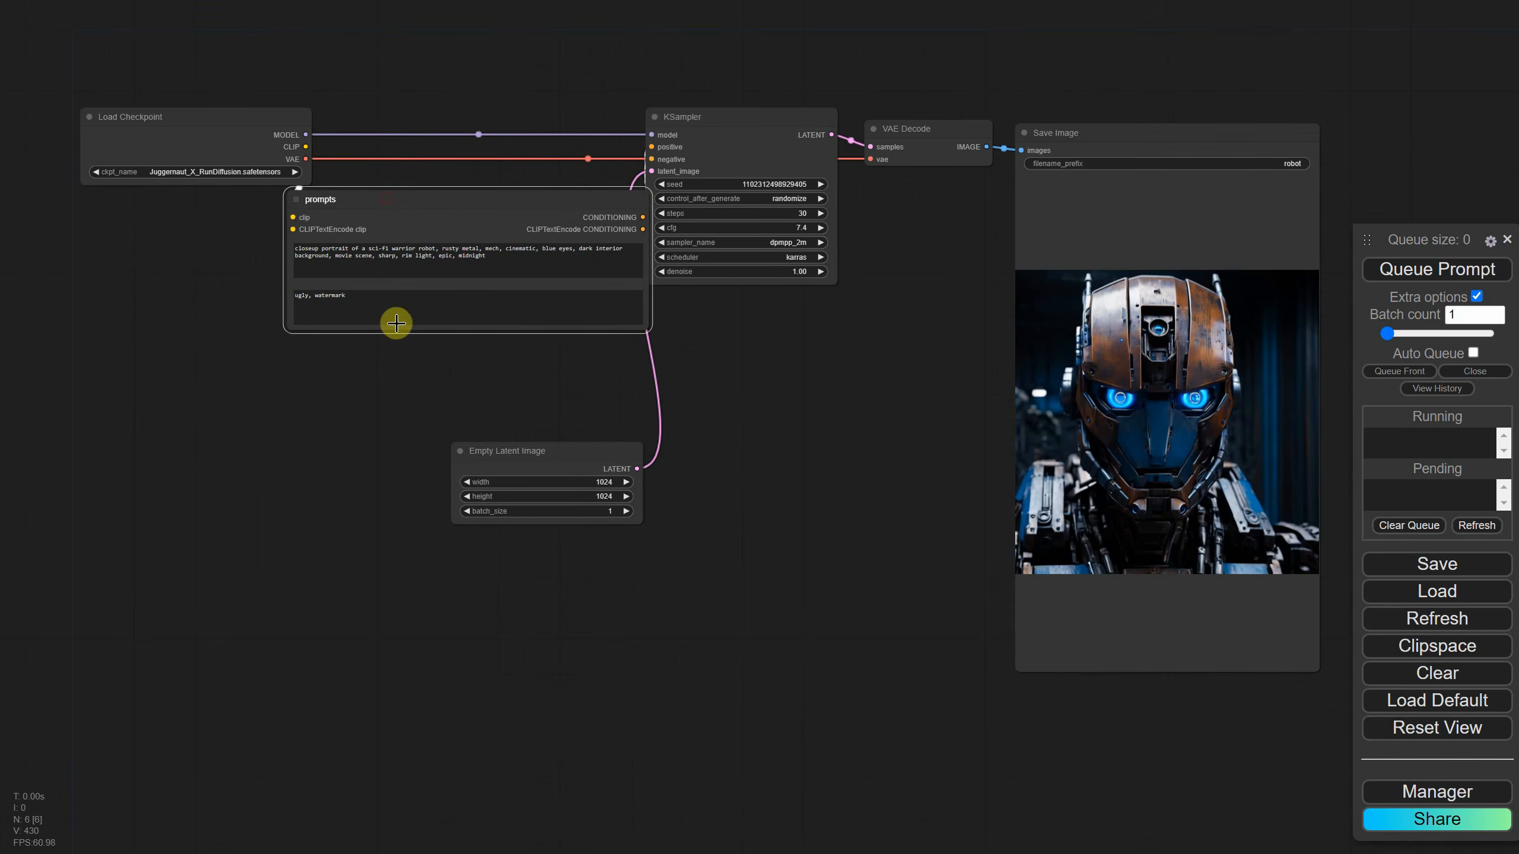
pyautogui.rightClick(452, 196)
pyautogui.click(508, 241)
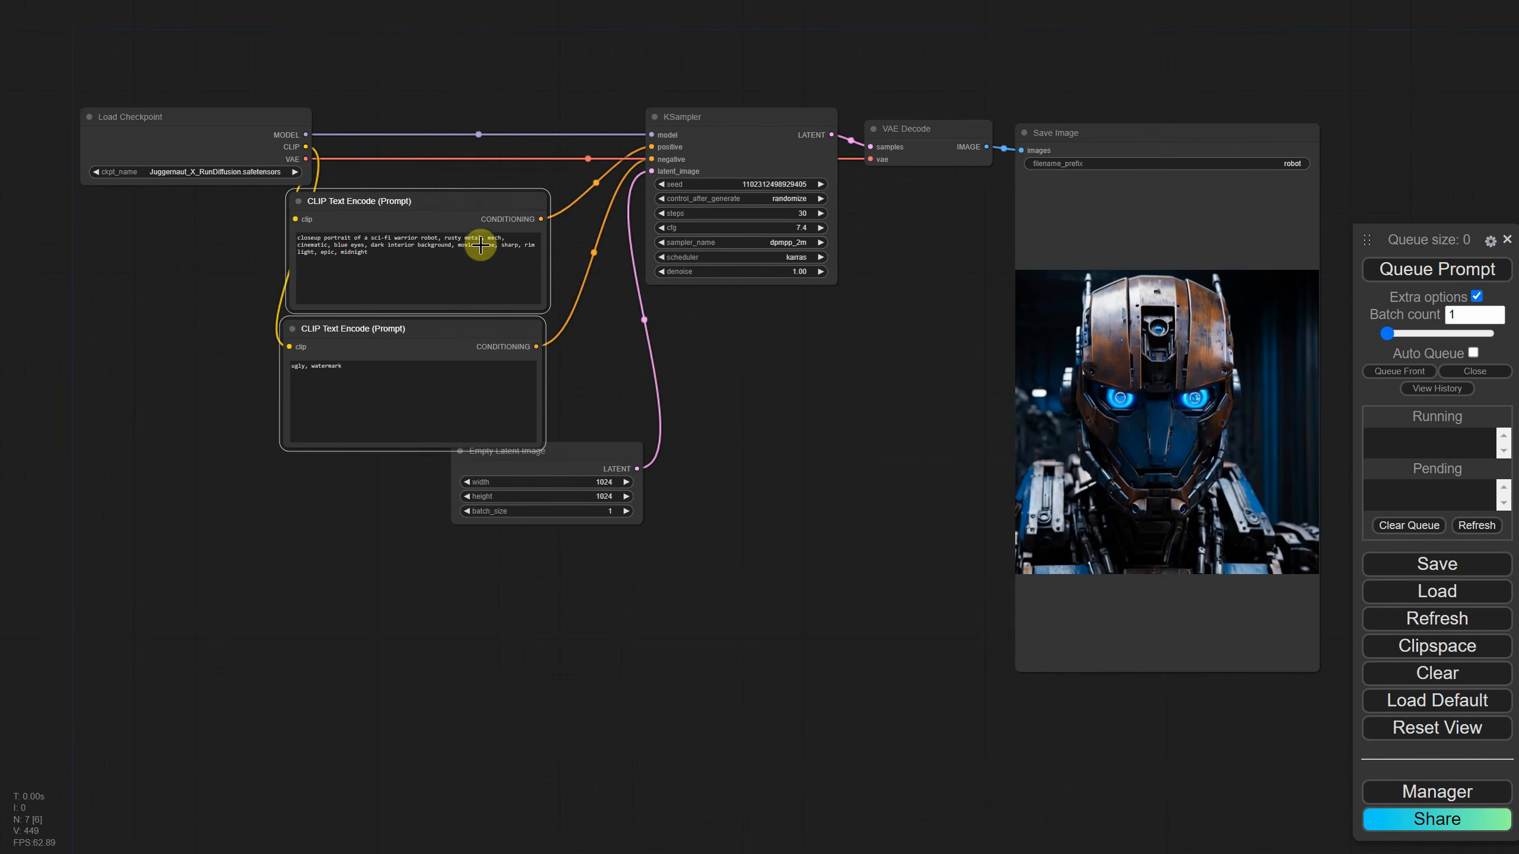
# Select every node in the workflow, including Save Image, and convert them to a group node named txt
pyautogui.moveTo(163, 60); pyautogui.dragTo(122, 28)
pyautogui.moveTo(128, 32); pyautogui.dragTo(1231, 734)
pyautogui.rightClick(702, 127)
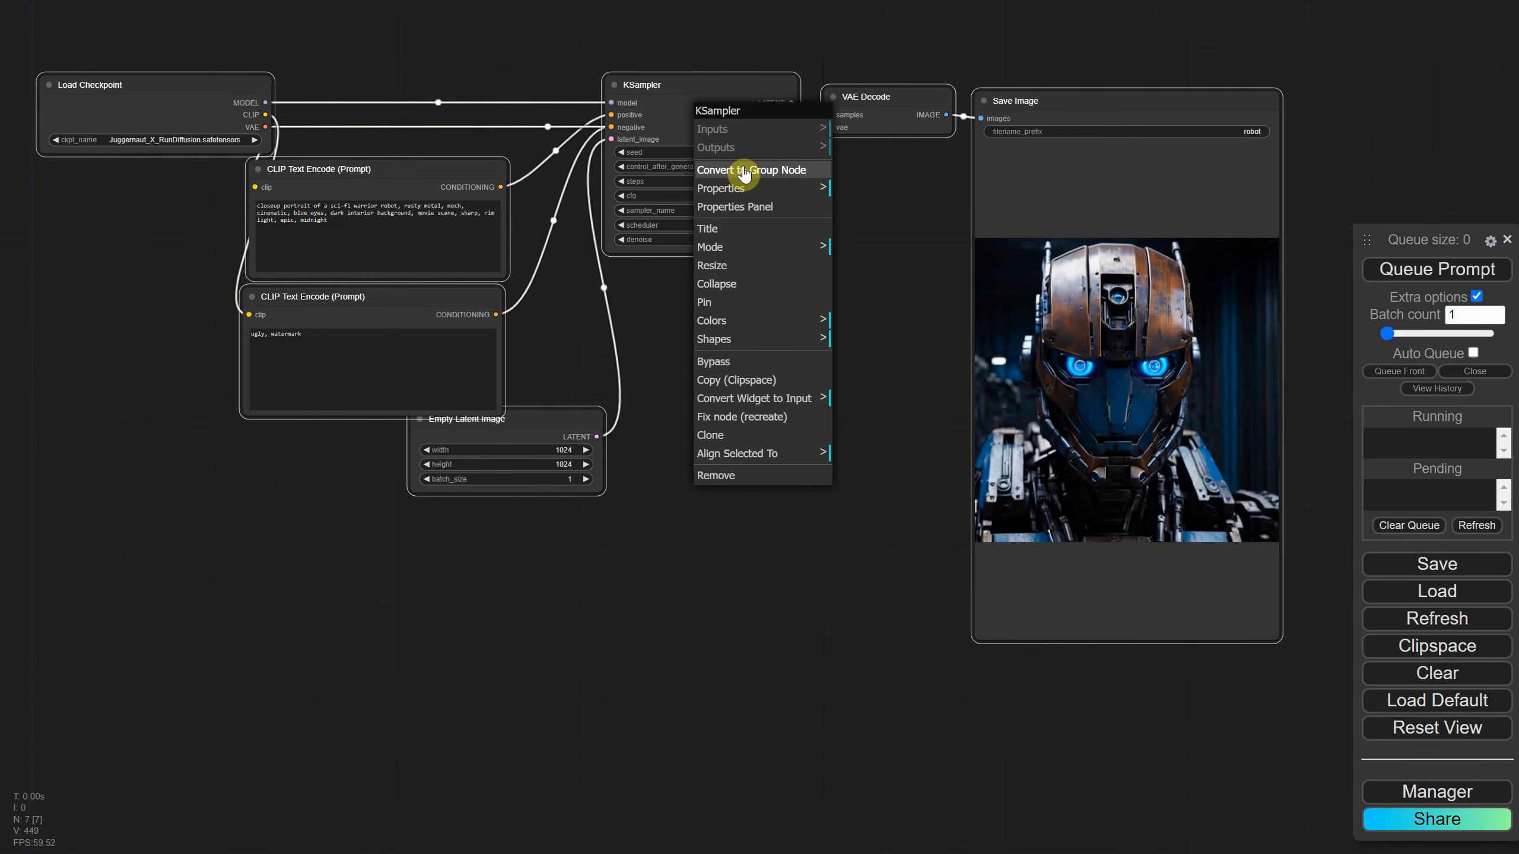
pyautogui.click(744, 172)
pyautogui.click(723, 55)
pyautogui.write('txt')
pyautogui.press('Return')
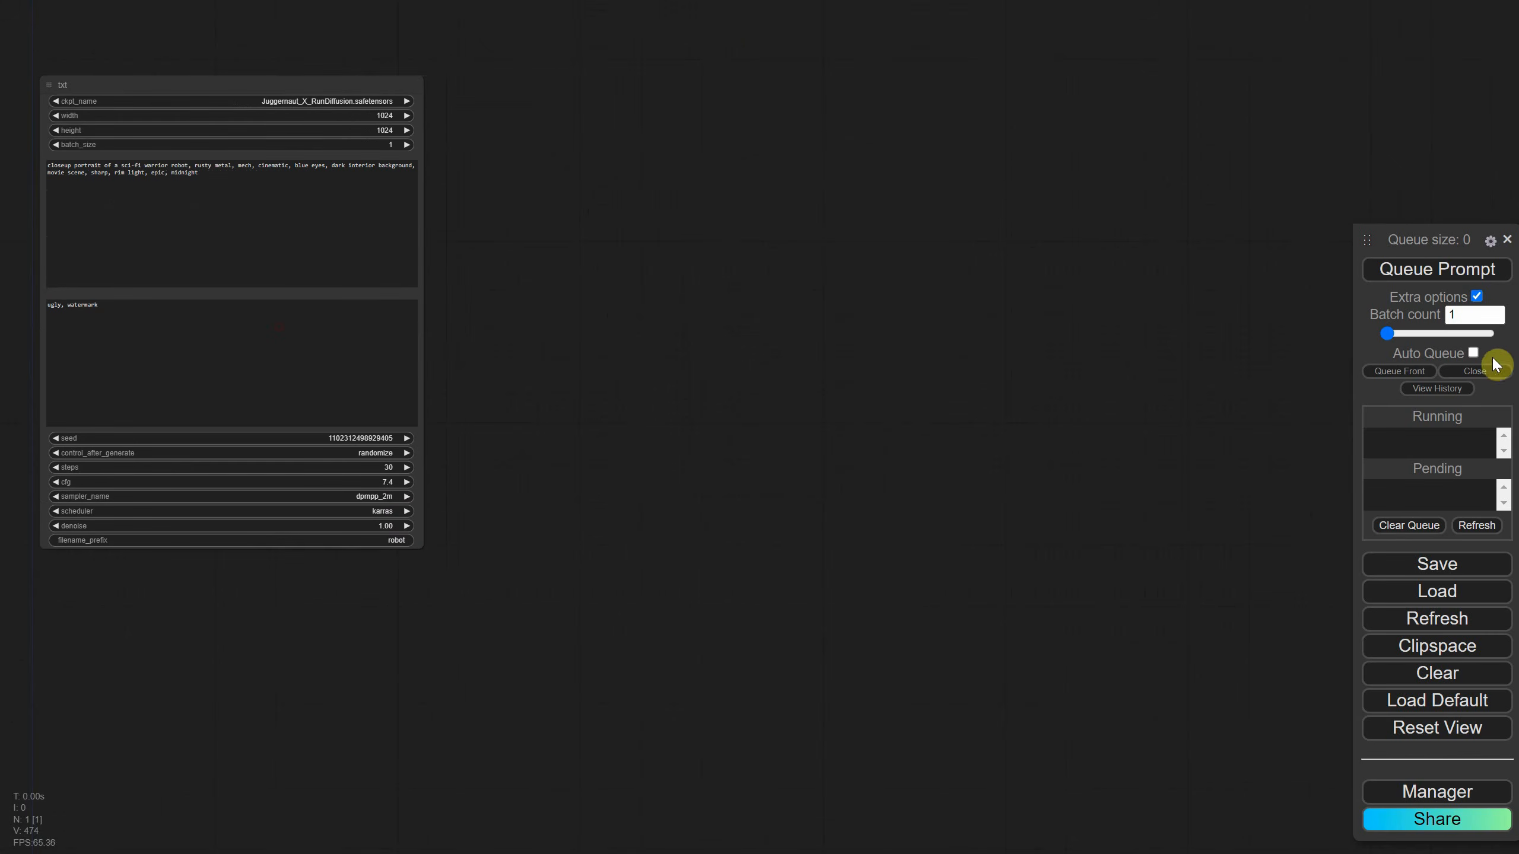
# Queue the prompt with the txt group node and resize the node to be narrower and taller
pyautogui.click(1417, 269)
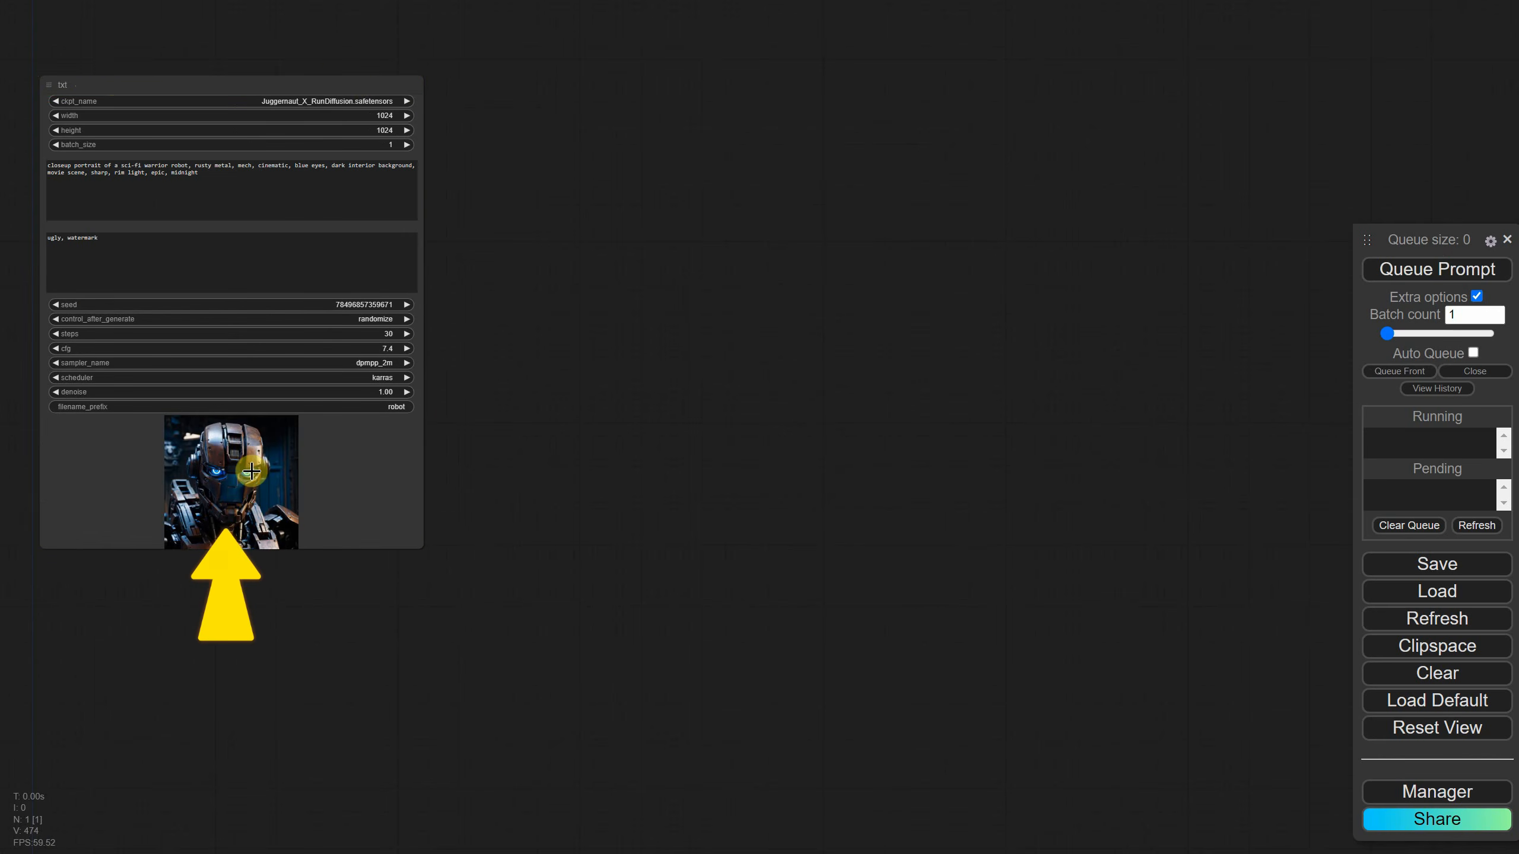
pyautogui.moveTo(424, 546); pyautogui.dragTo(307, 657)
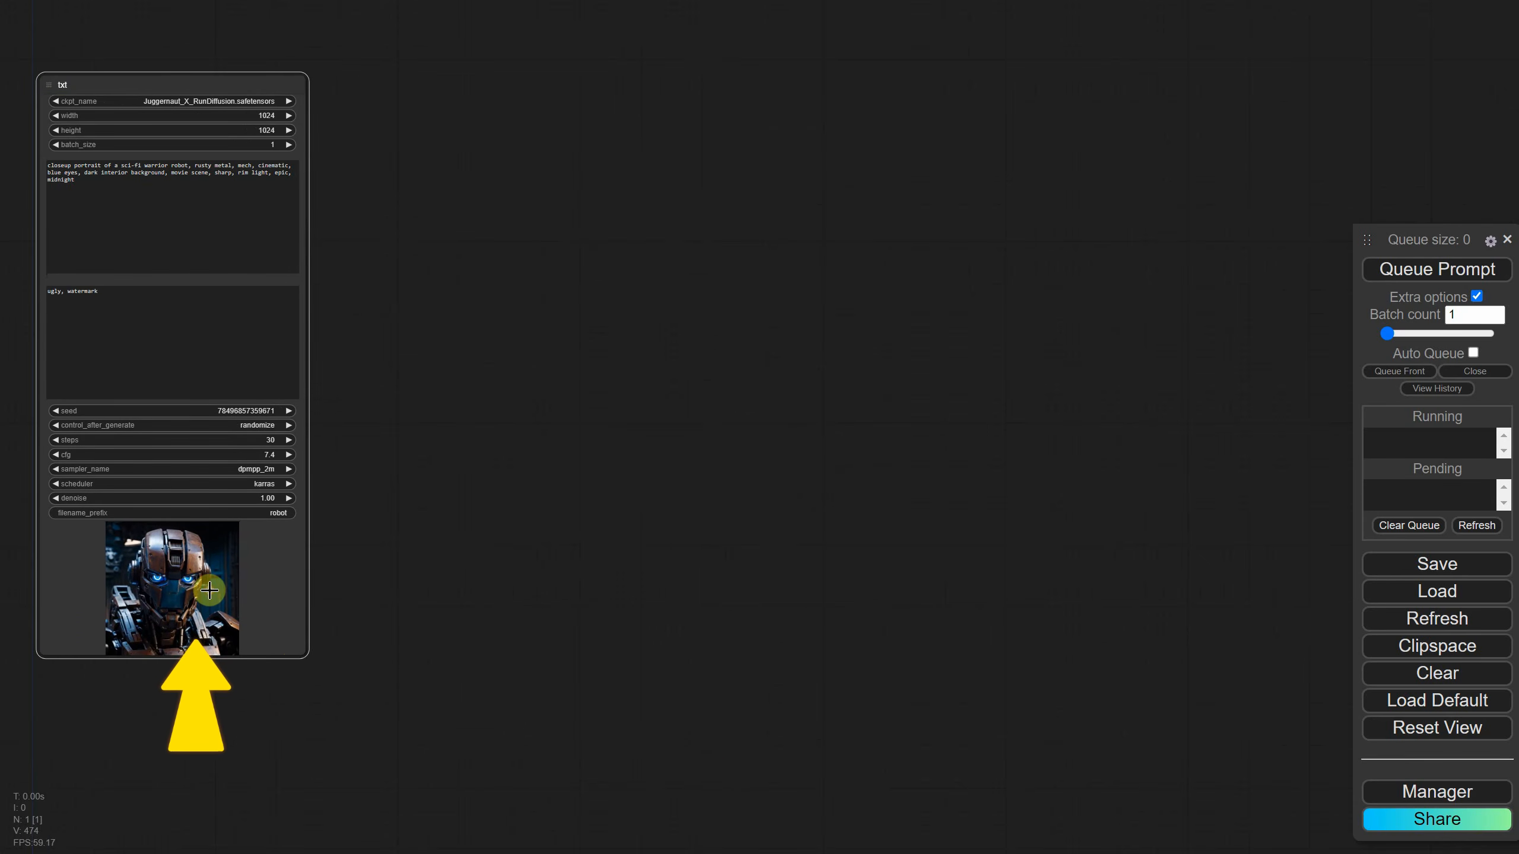
# Convert the txt group node back to individual nodes
pyautogui.rightClick(167, 84)
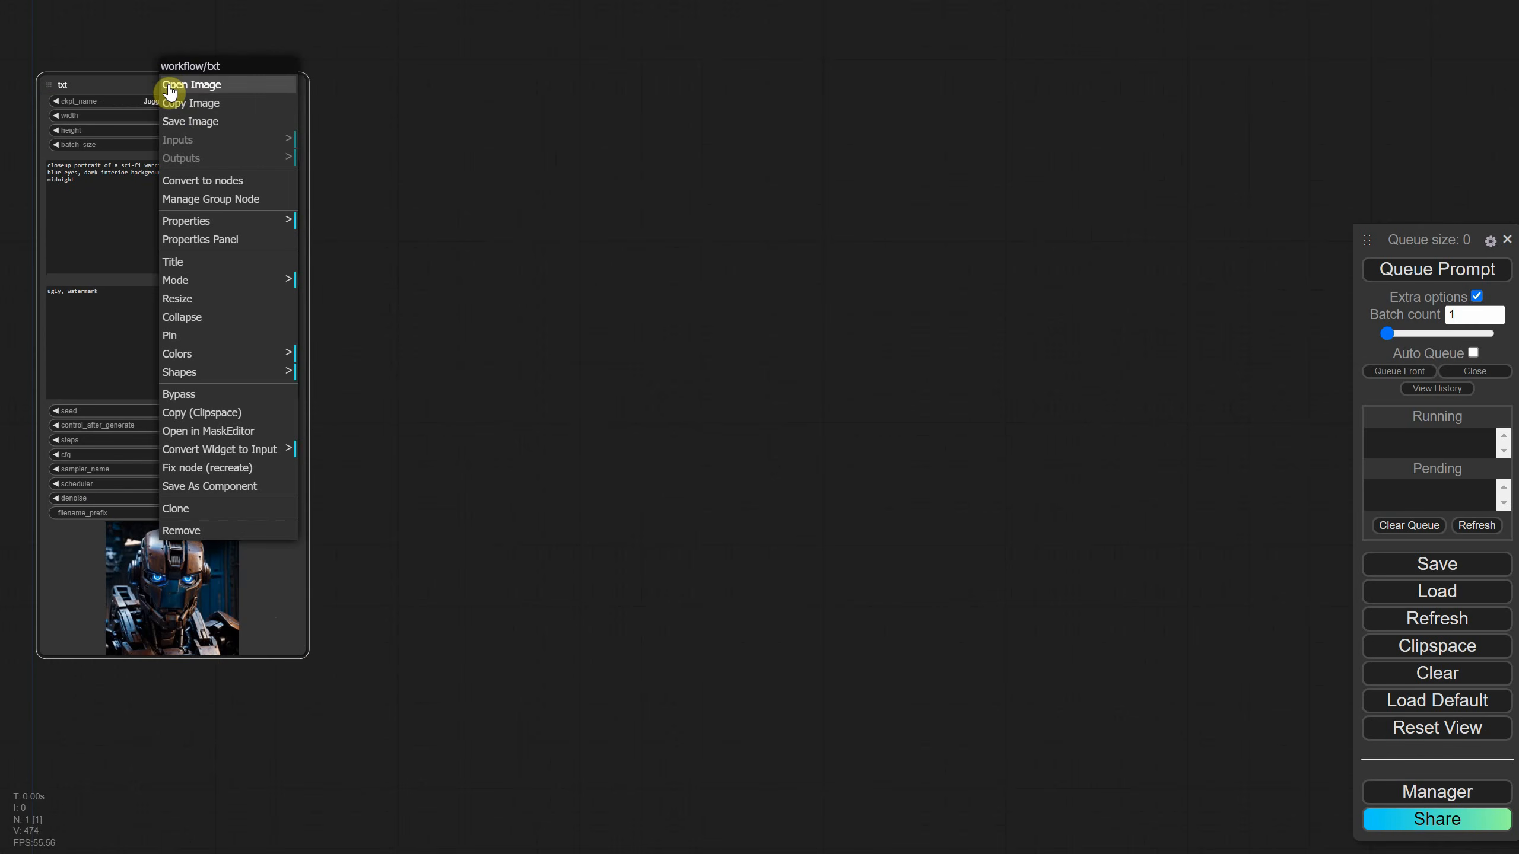
pyautogui.click(218, 188)
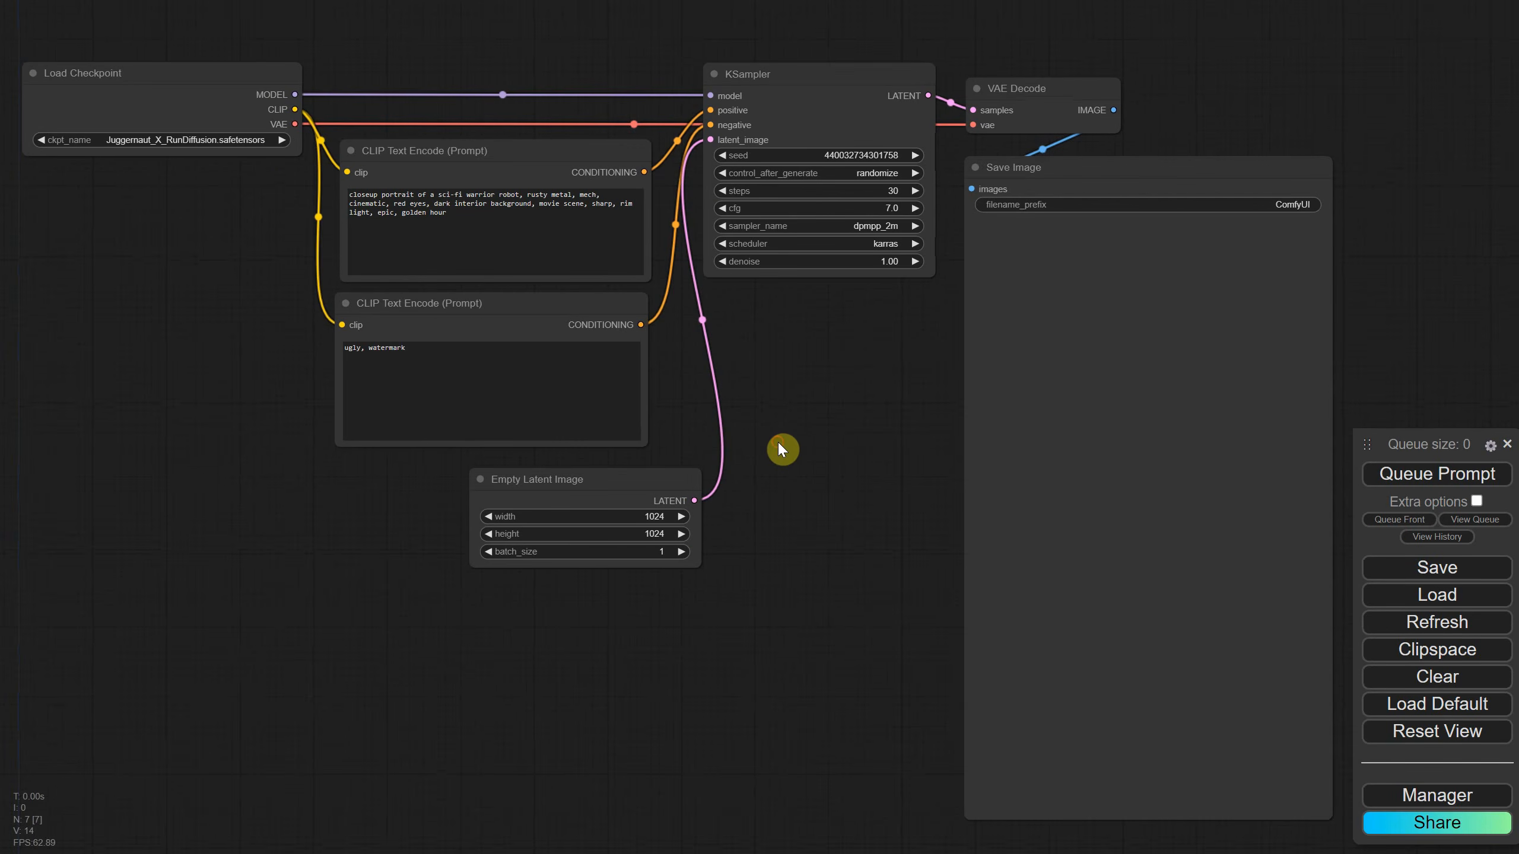
pyautogui.scroll(-8, 780, 444)
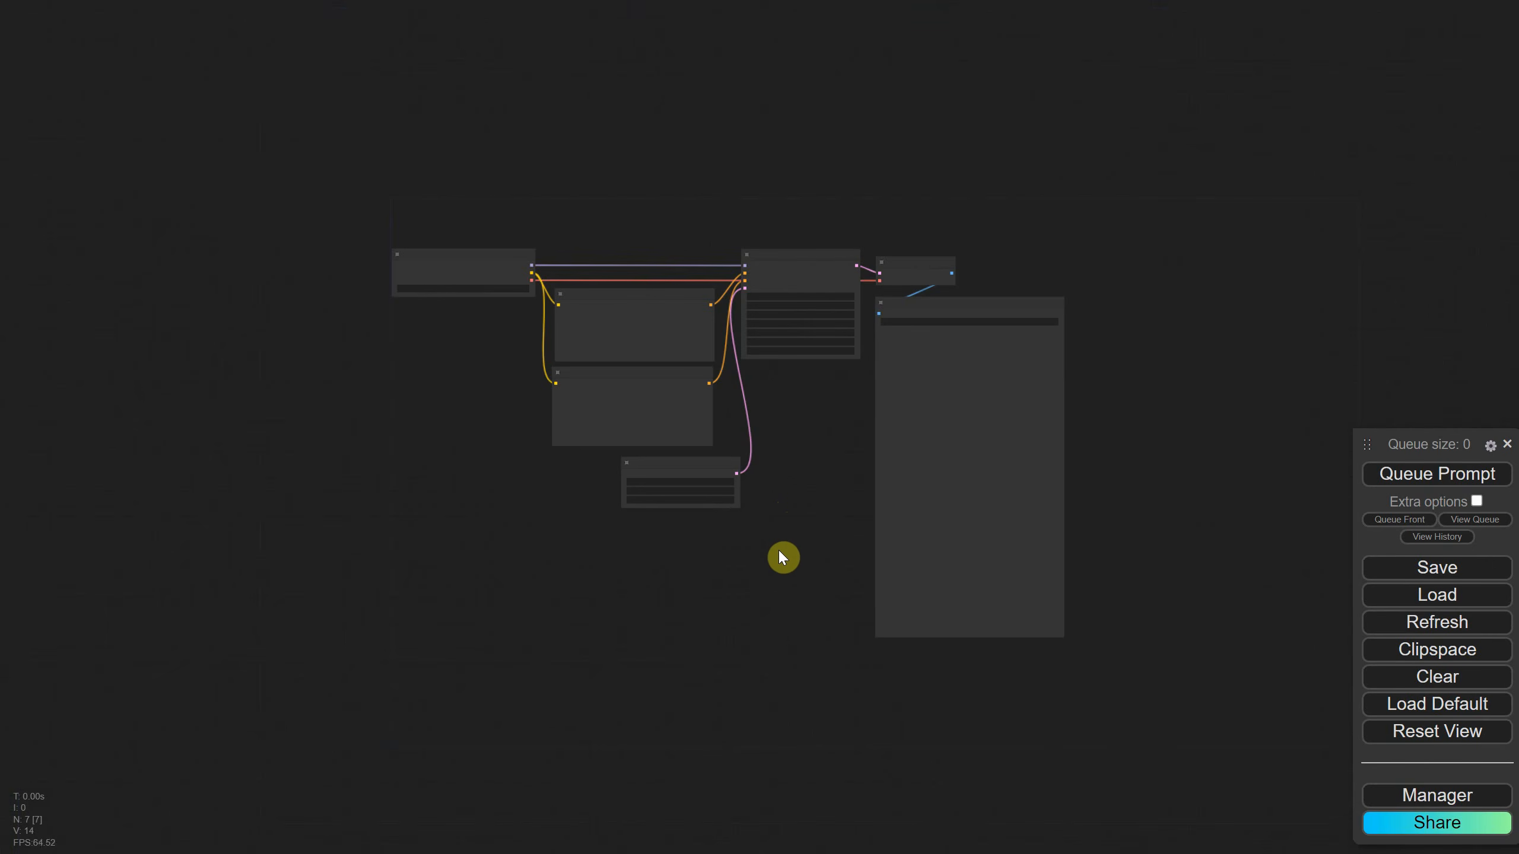
# Duplicate the whole text-to-image workflow and place the copy directly below the original, aligned with it
pyautogui.moveTo(794, 617); pyautogui.dragTo(710, 419)
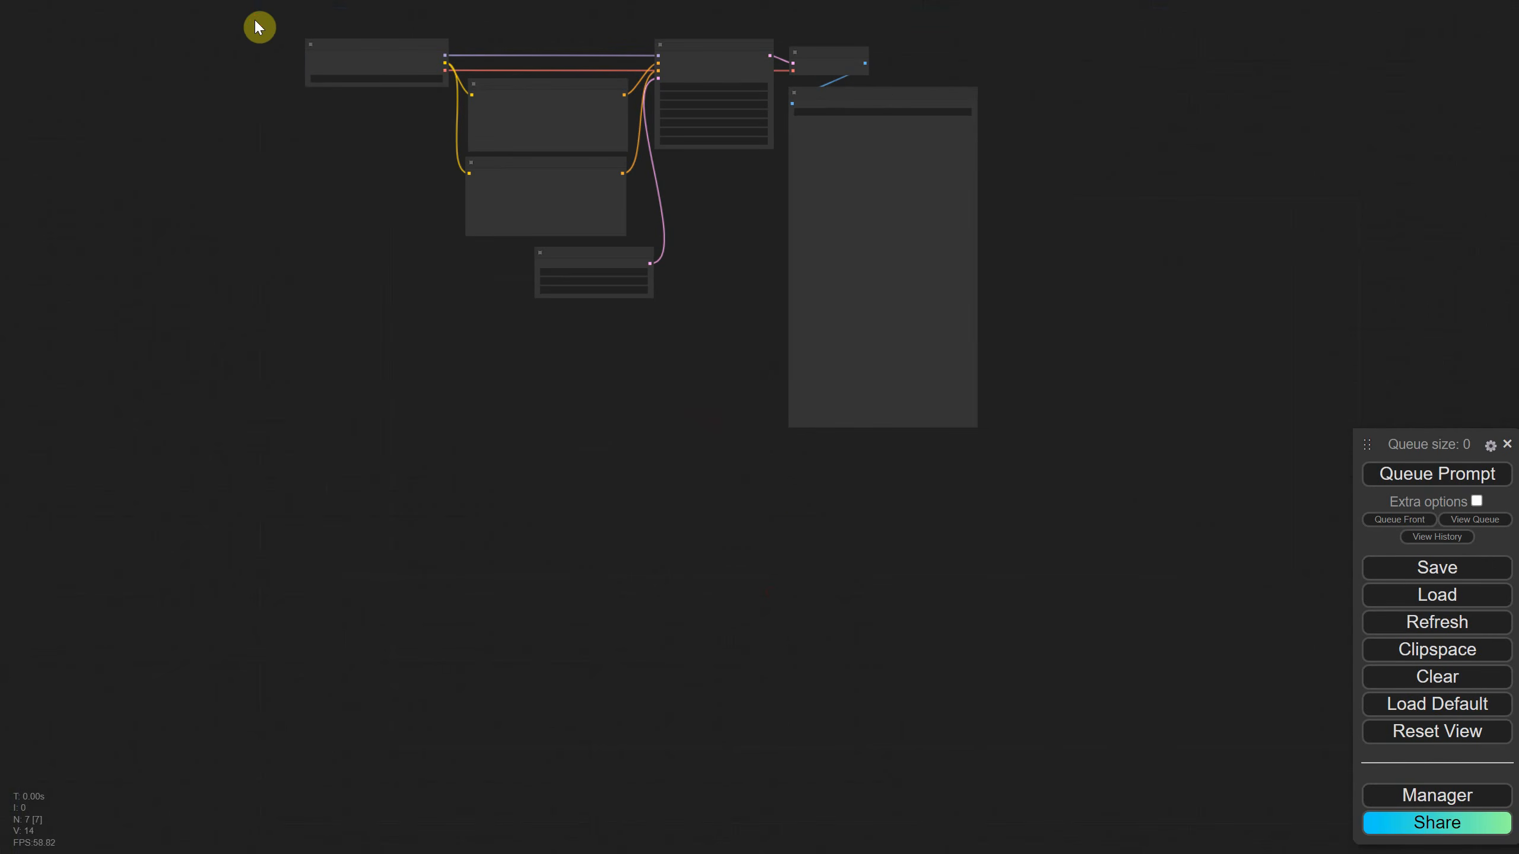
pyautogui.moveTo(293, 33); pyautogui.dragTo(1056, 461)
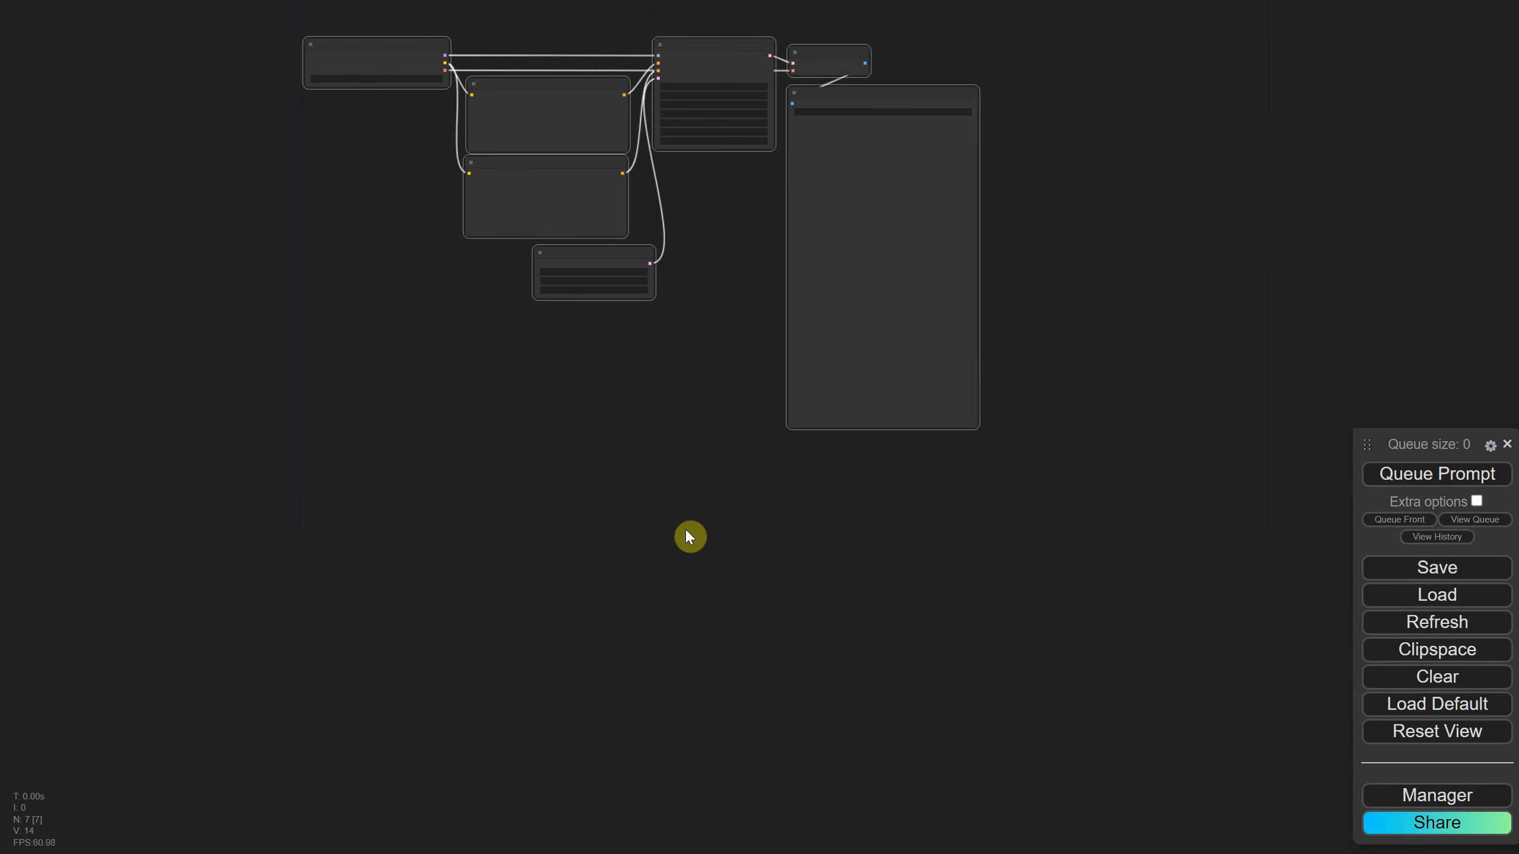
pyautogui.hotkey('ctrl', 'v')
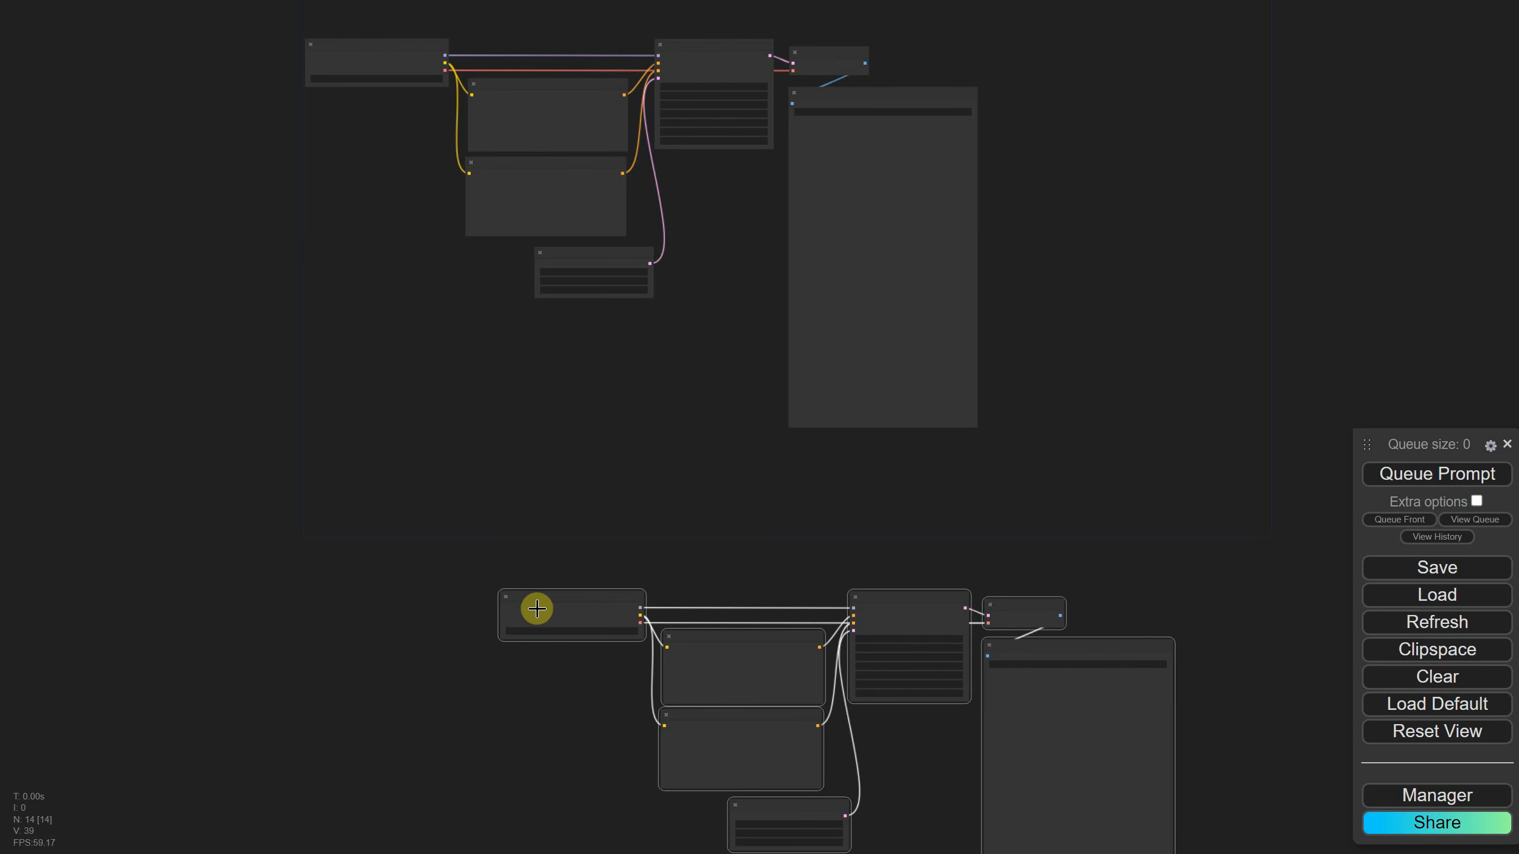
pyautogui.moveTo(553, 610); pyautogui.dragTo(352, 485)
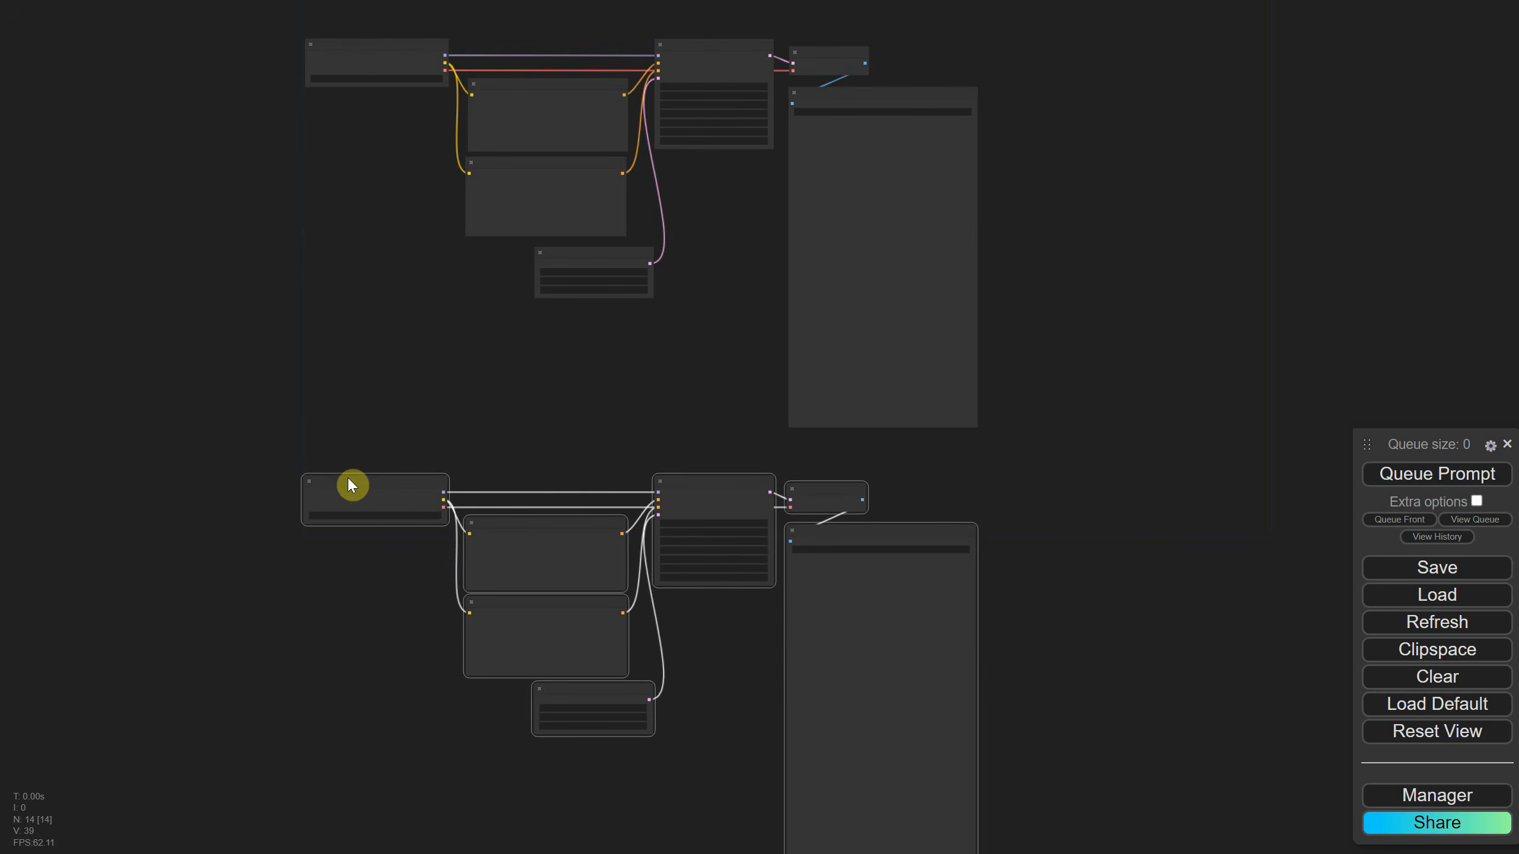
# Change the copied workflow's positive prompt to green eyes and midnight, and queue both workflows
pyautogui.click(1106, 504)
pyautogui.scroll(10, 1106, 503)
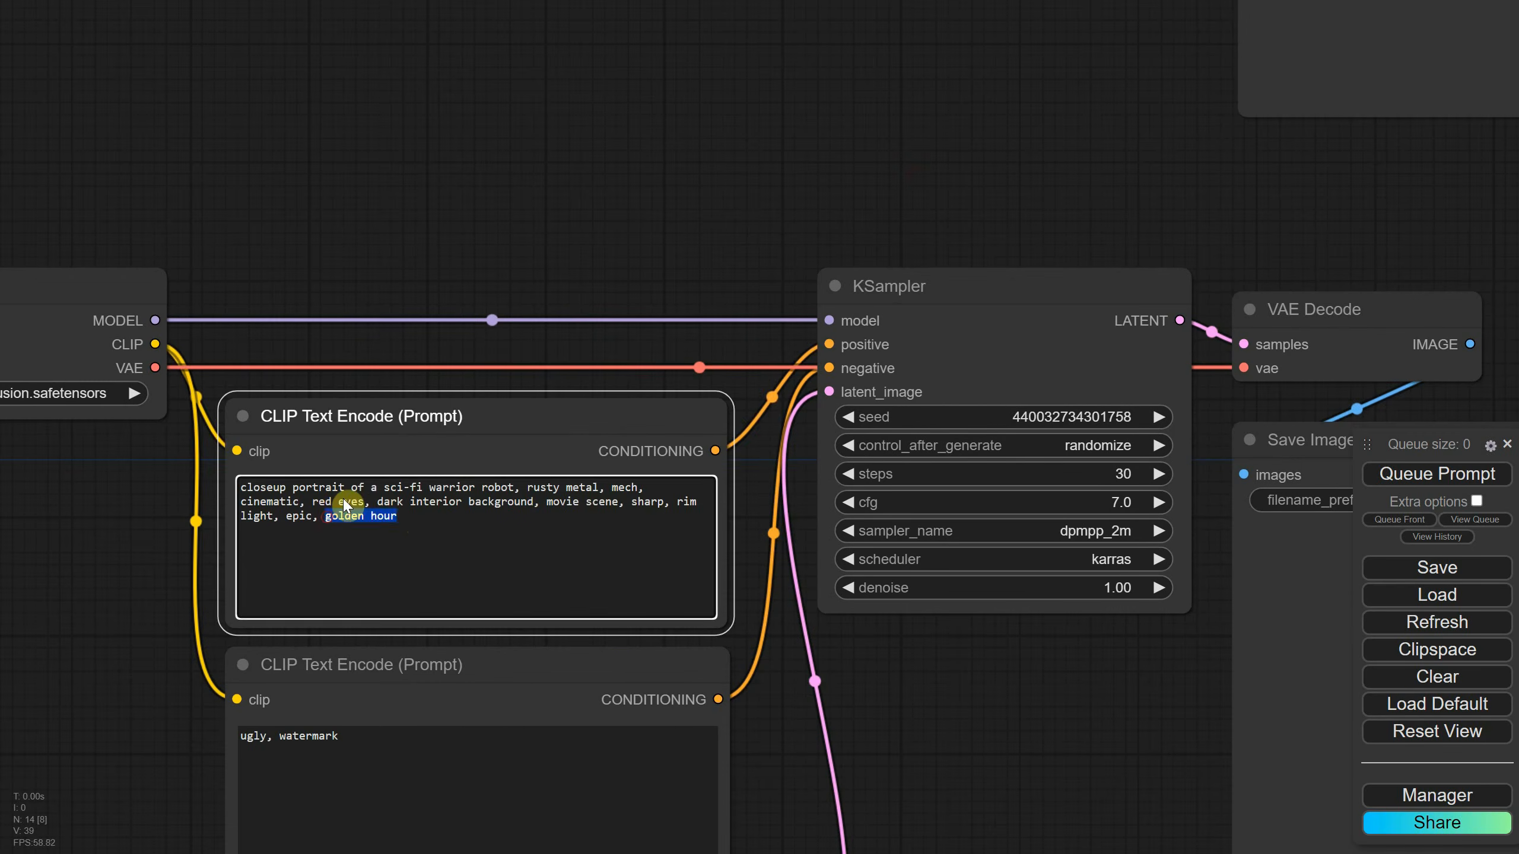
pyautogui.write('midnight')
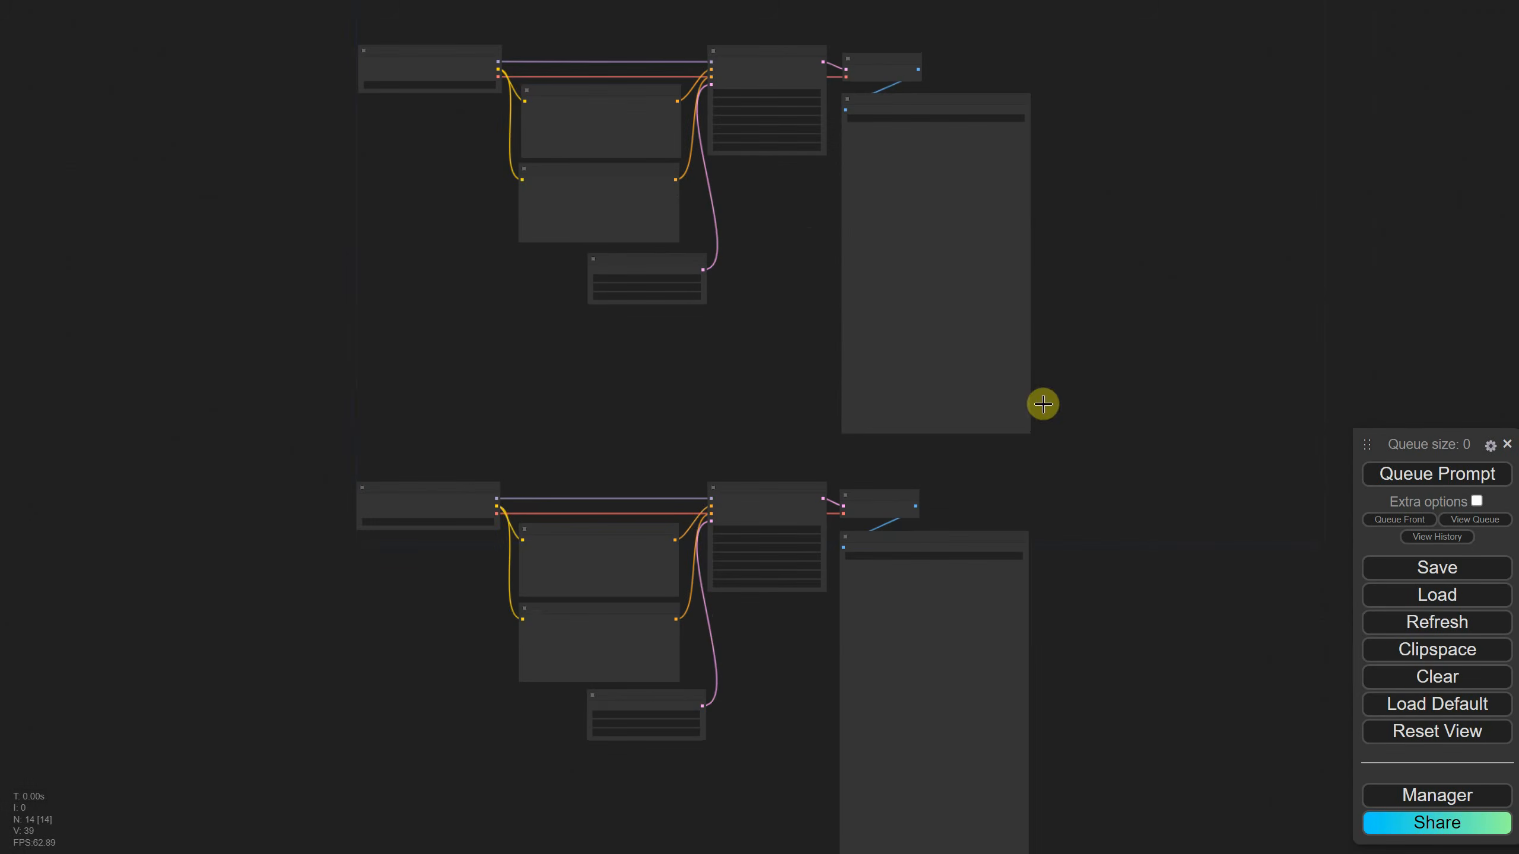
pyautogui.click(1393, 476)
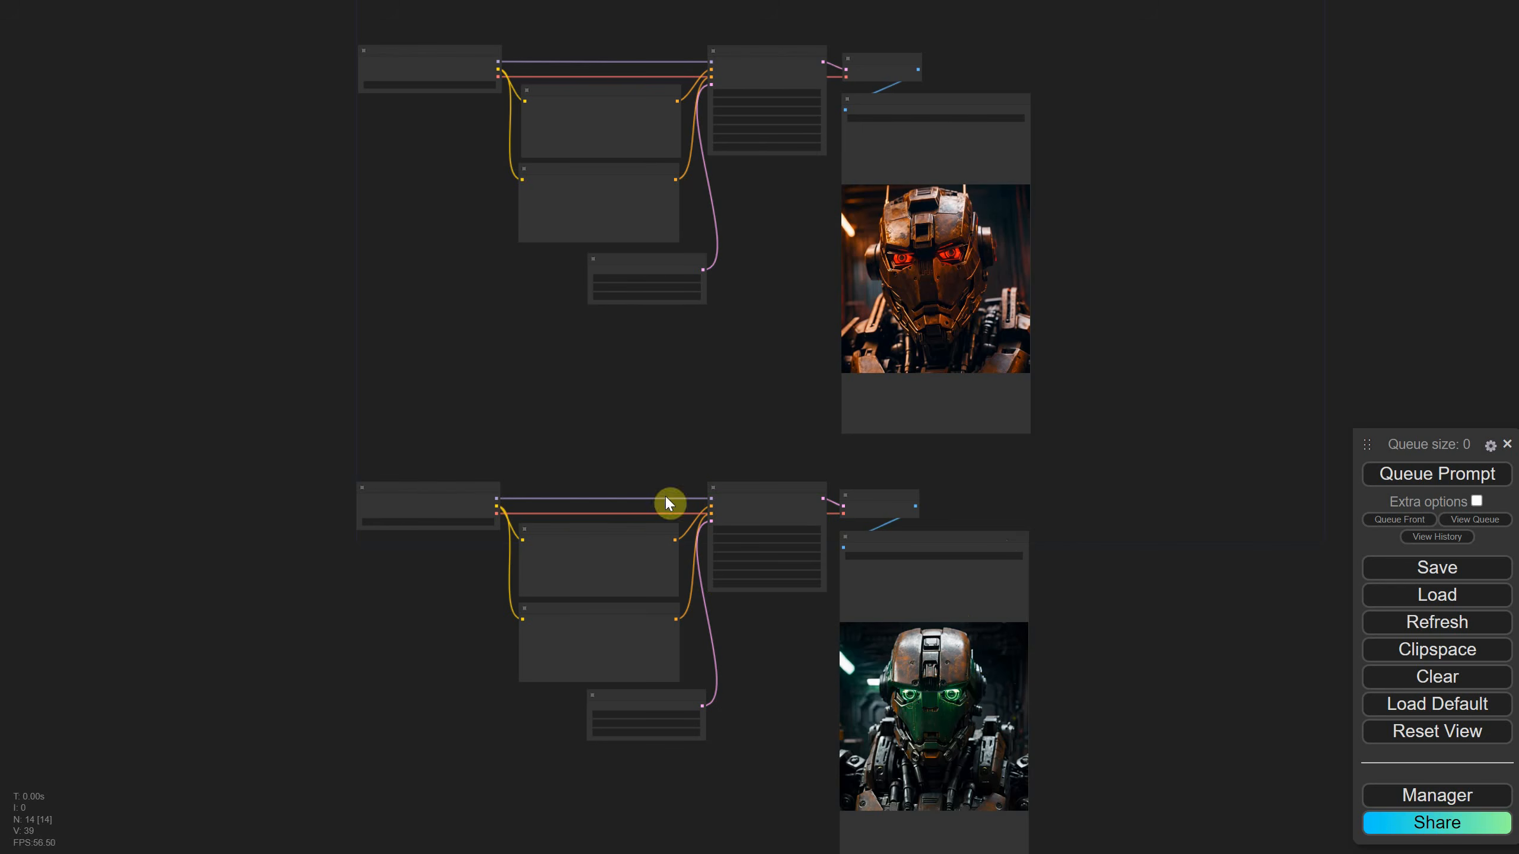
# Select all nodes of the upper workflow and add a group around them
pyautogui.moveTo(797, 260); pyautogui.dragTo(794, 257)
pyautogui.moveTo(340, 23); pyautogui.dragTo(1070, 453)
pyautogui.scroll(9, 775, 243)
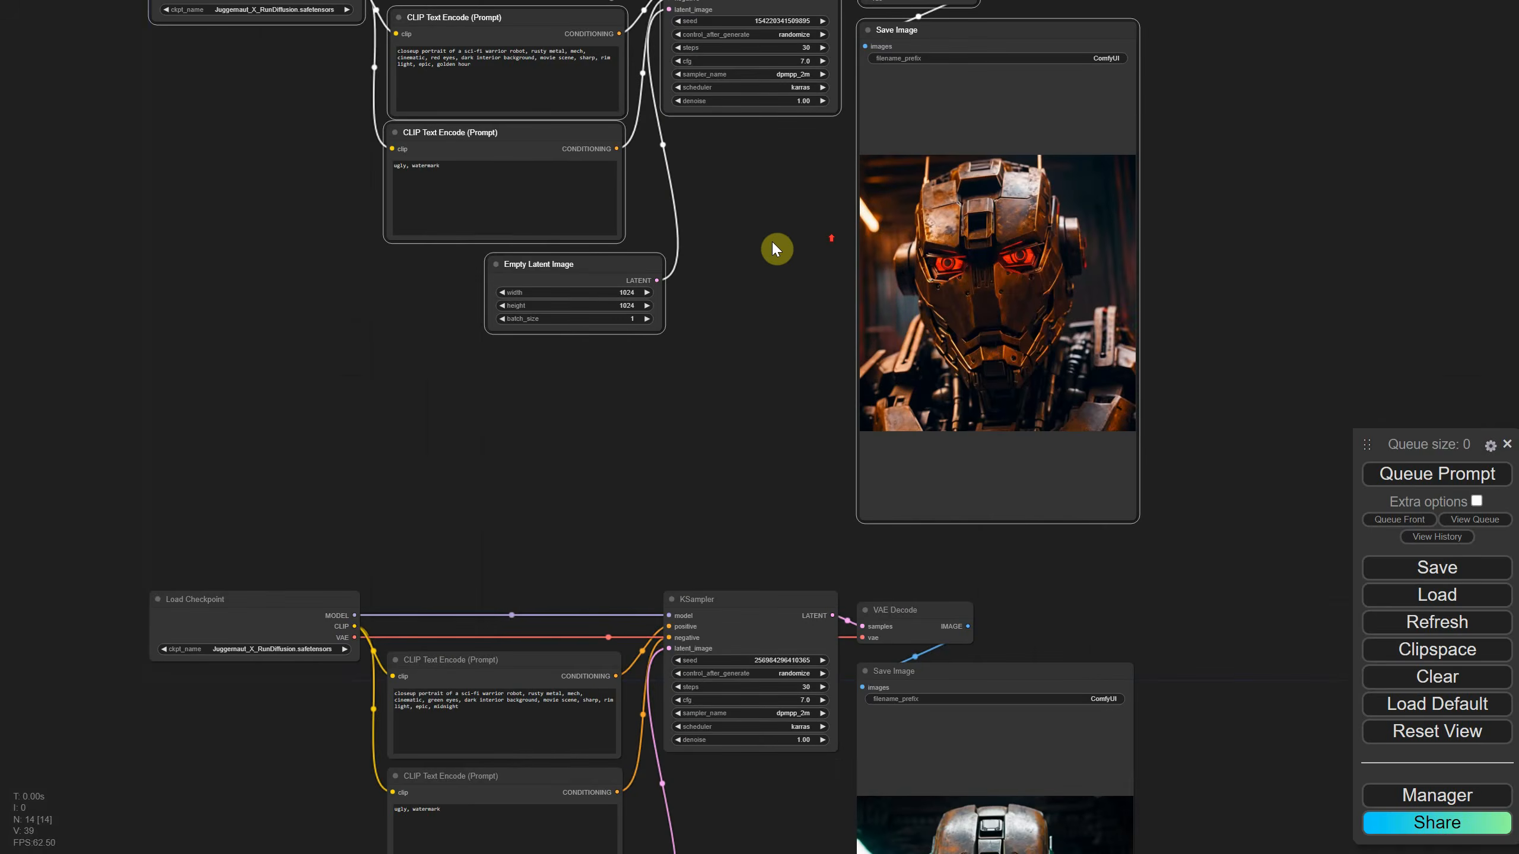
pyautogui.rightClick(774, 244)
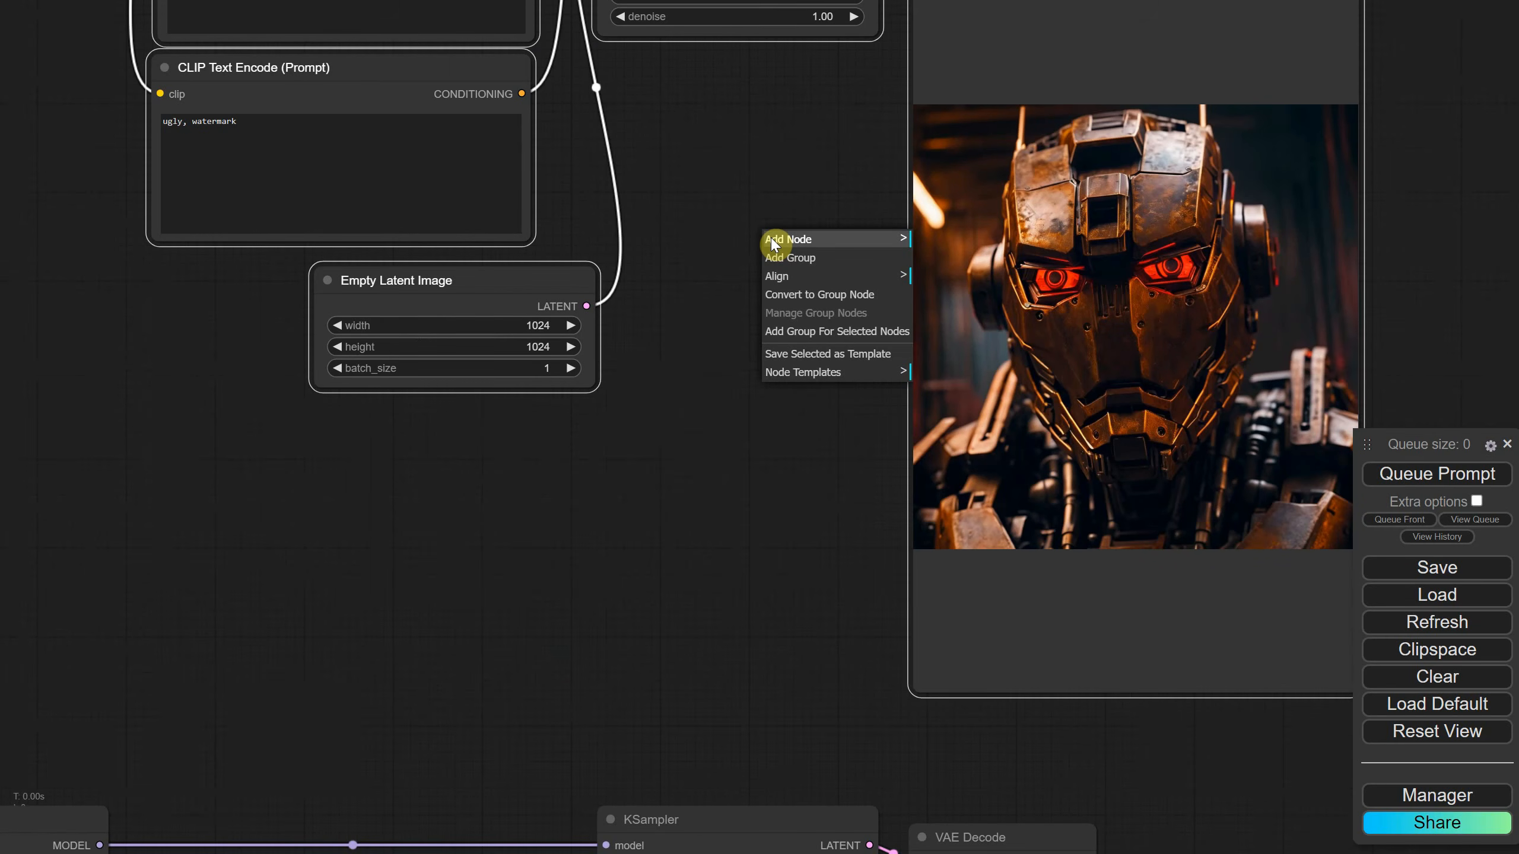
pyautogui.click(802, 333)
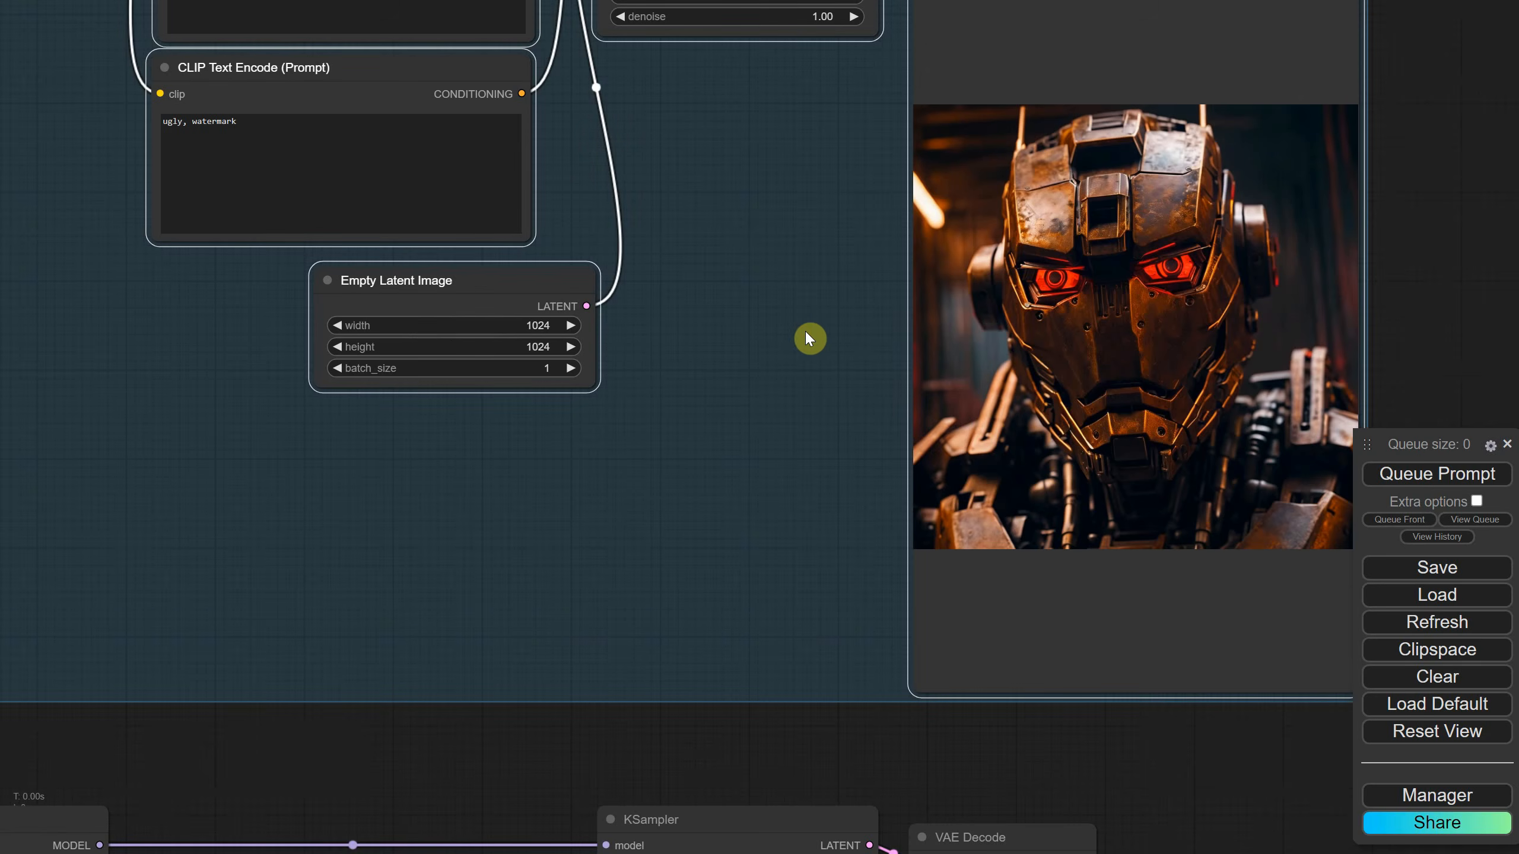
# Title the upper workflow's group Robot 1 Txt2Img
pyautogui.scroll(-6, 766, 343)
pyautogui.scroll(-2, 772, 305)
pyautogui.scroll(1, 1216, 127)
pyautogui.moveTo(1214, 136); pyautogui.dragTo(1196, 188)
pyautogui.scroll(1, 1244, 191)
pyautogui.moveTo(1085, 245); pyautogui.dragTo(1325, 229)
pyautogui.scroll(1, 1358, 218)
pyautogui.scroll(1, 1310, 195)
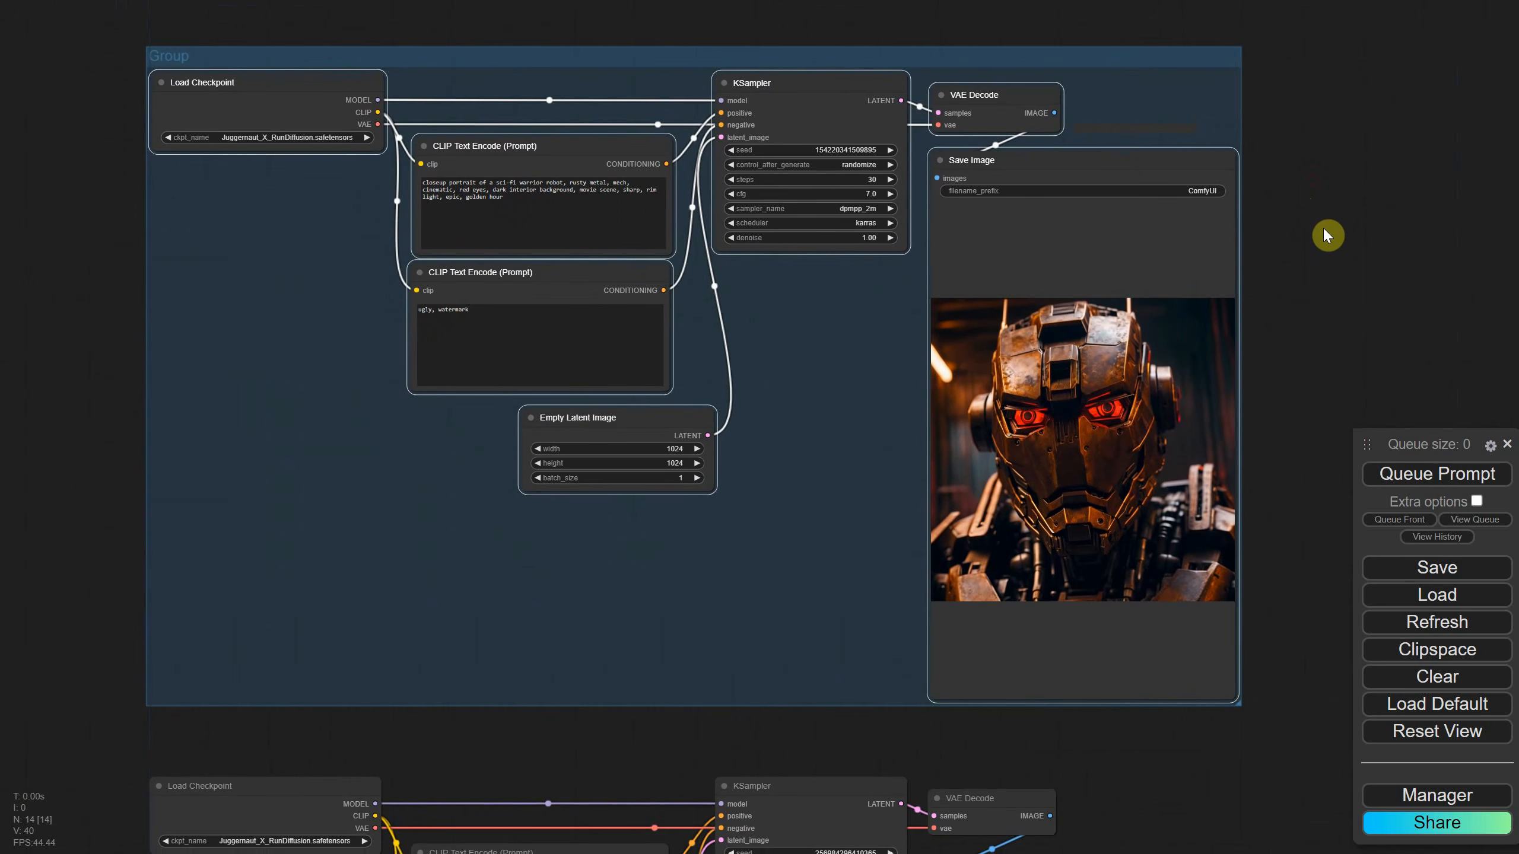
pyautogui.rightClick(159, 56)
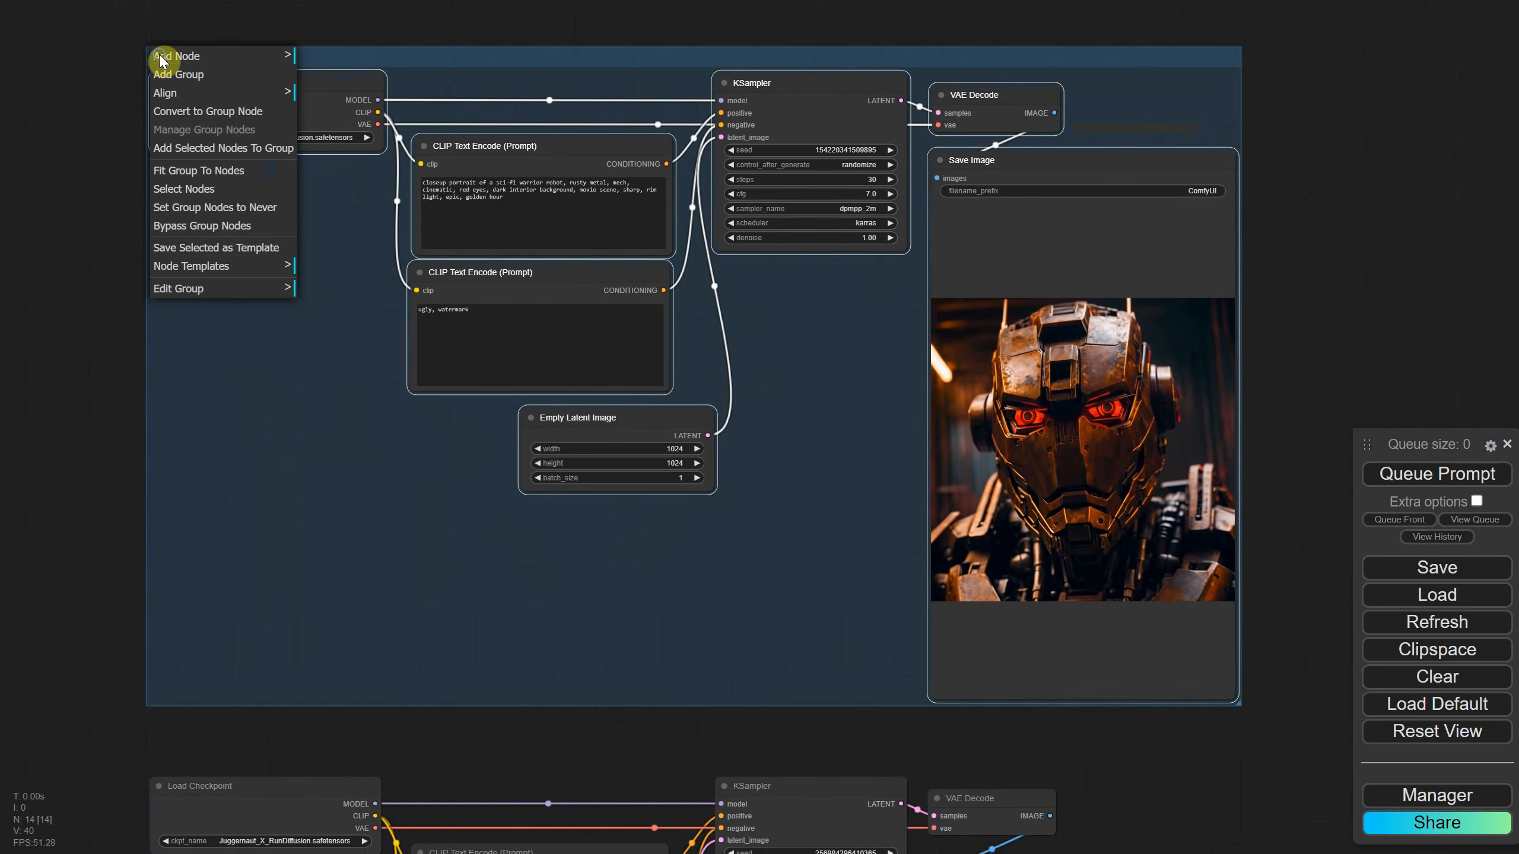
pyautogui.click(220, 287)
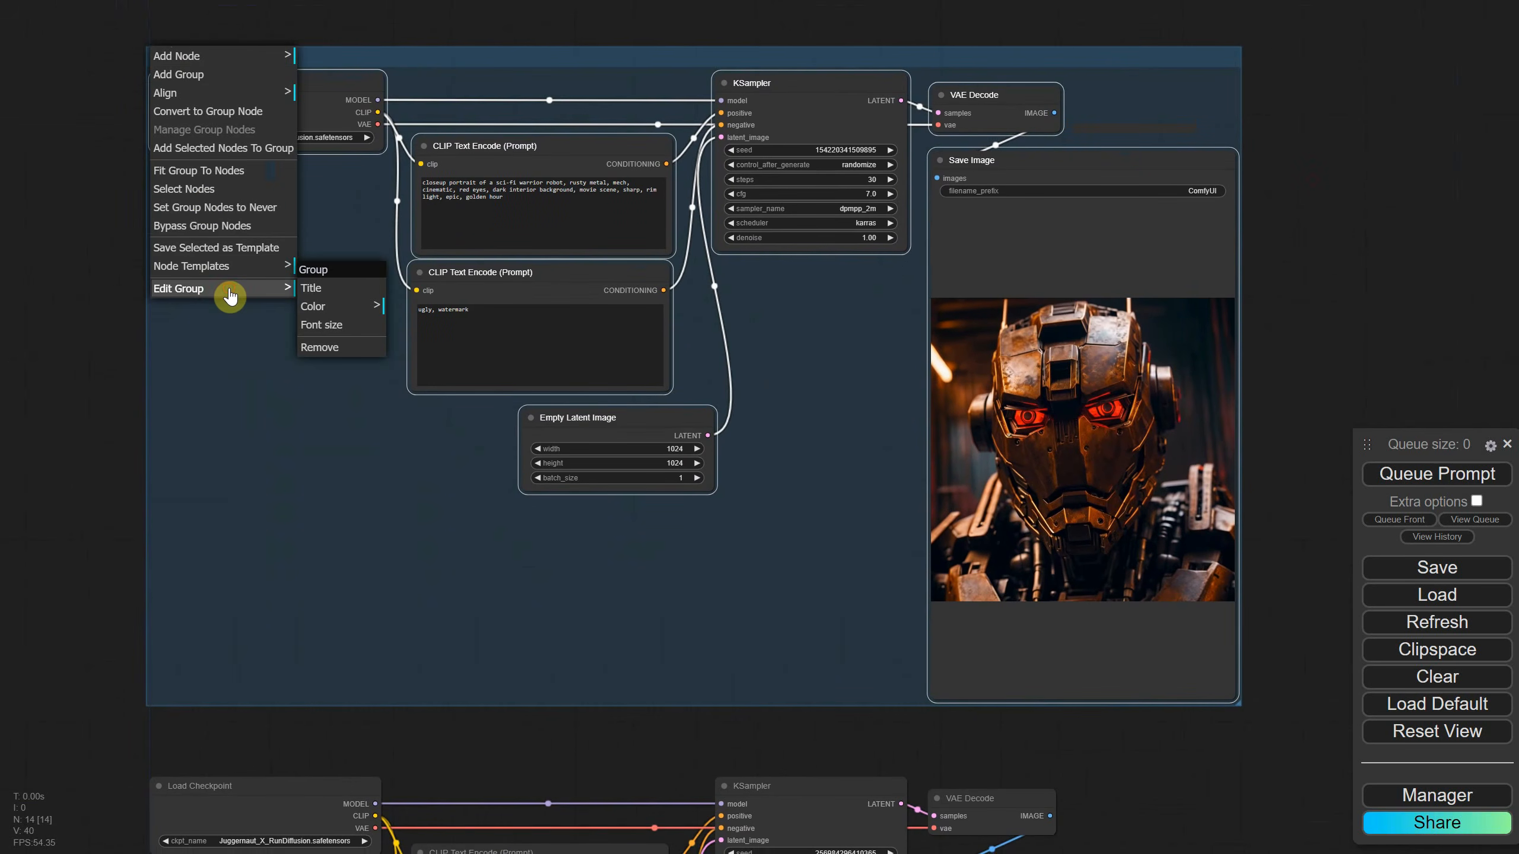
pyautogui.click(323, 285)
pyautogui.doubleClick(463, 286)
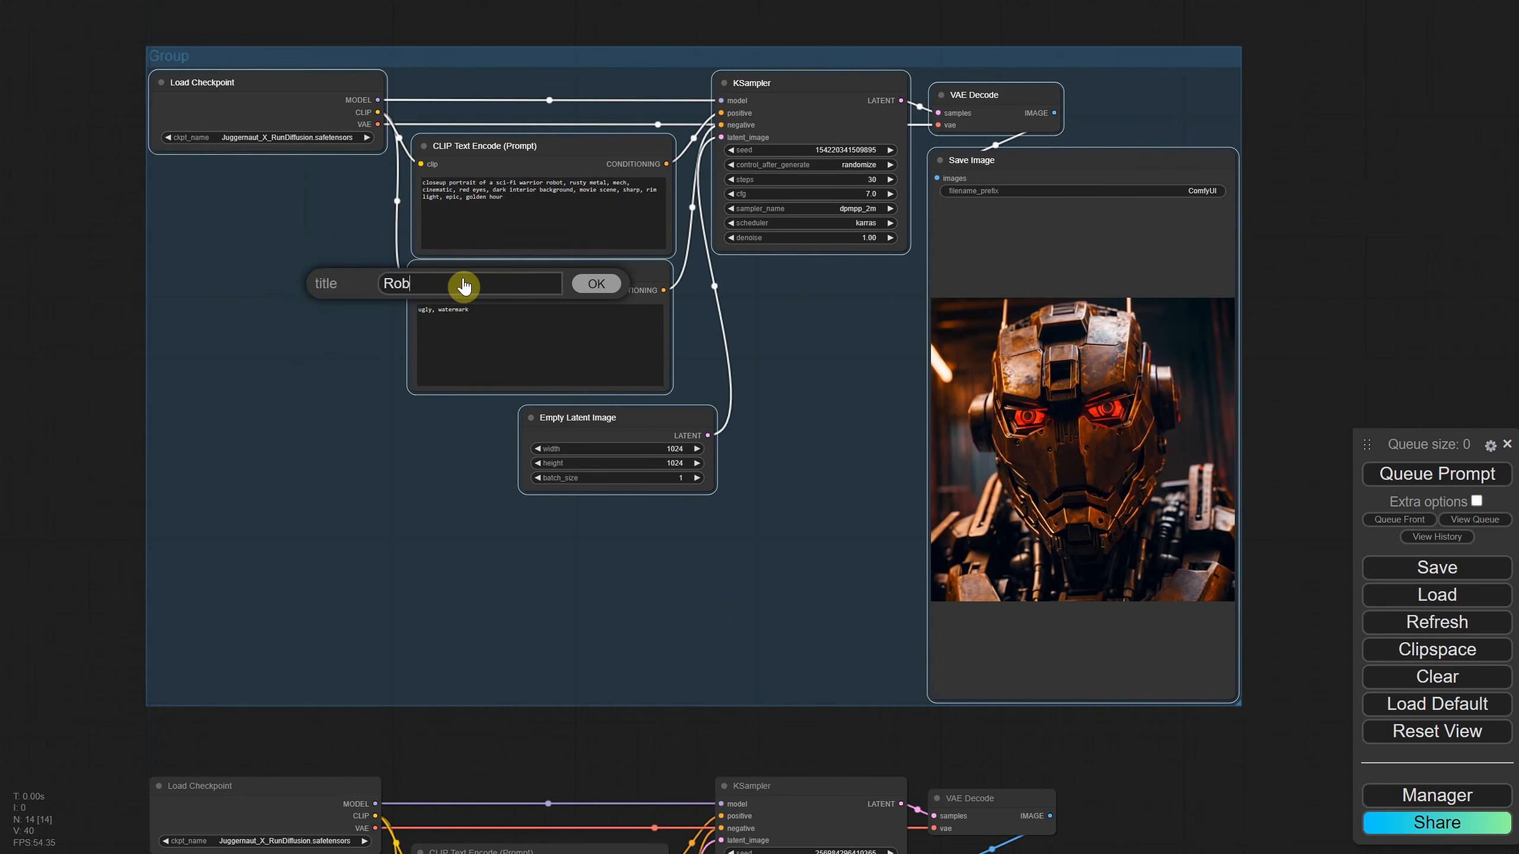
pyautogui.write('Robot 1 Txt2Img')
pyautogui.press('Return')
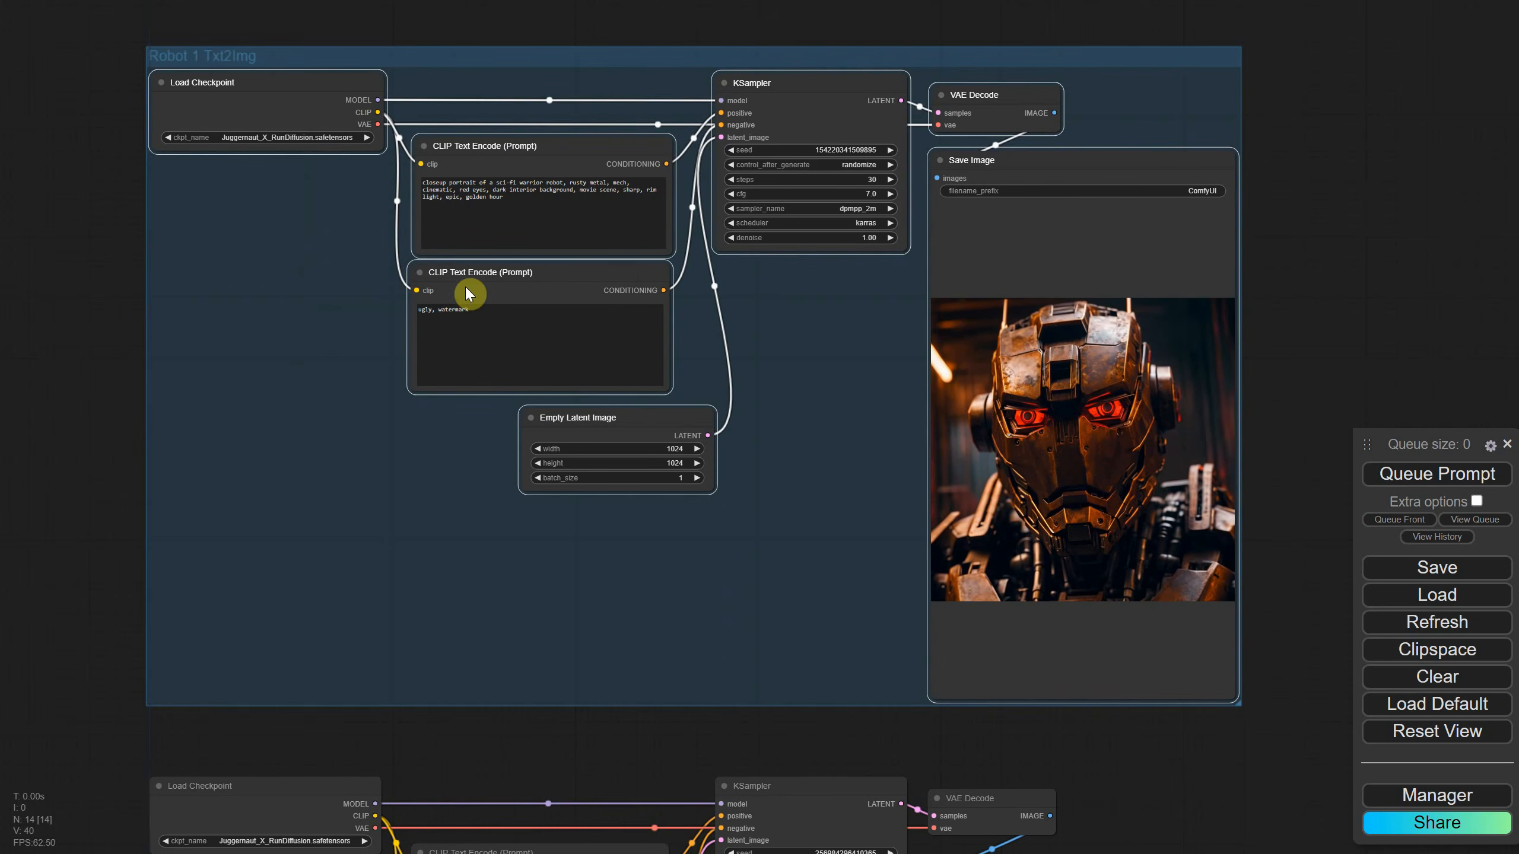
# Add a group around all nodes of the lower workflow and line the two groups up
pyautogui.click(1313, 251)
pyautogui.scroll(-3, 1274, 325)
pyautogui.moveTo(1292, 407); pyautogui.dragTo(1135, 83)
pyautogui.keyDown('ctrl'); pyautogui.moveTo(287, 322); pyautogui.dragTo(709, 617); pyautogui.keyUp('ctrl')
pyautogui.rightClick(781, 553)
pyautogui.click(813, 654)
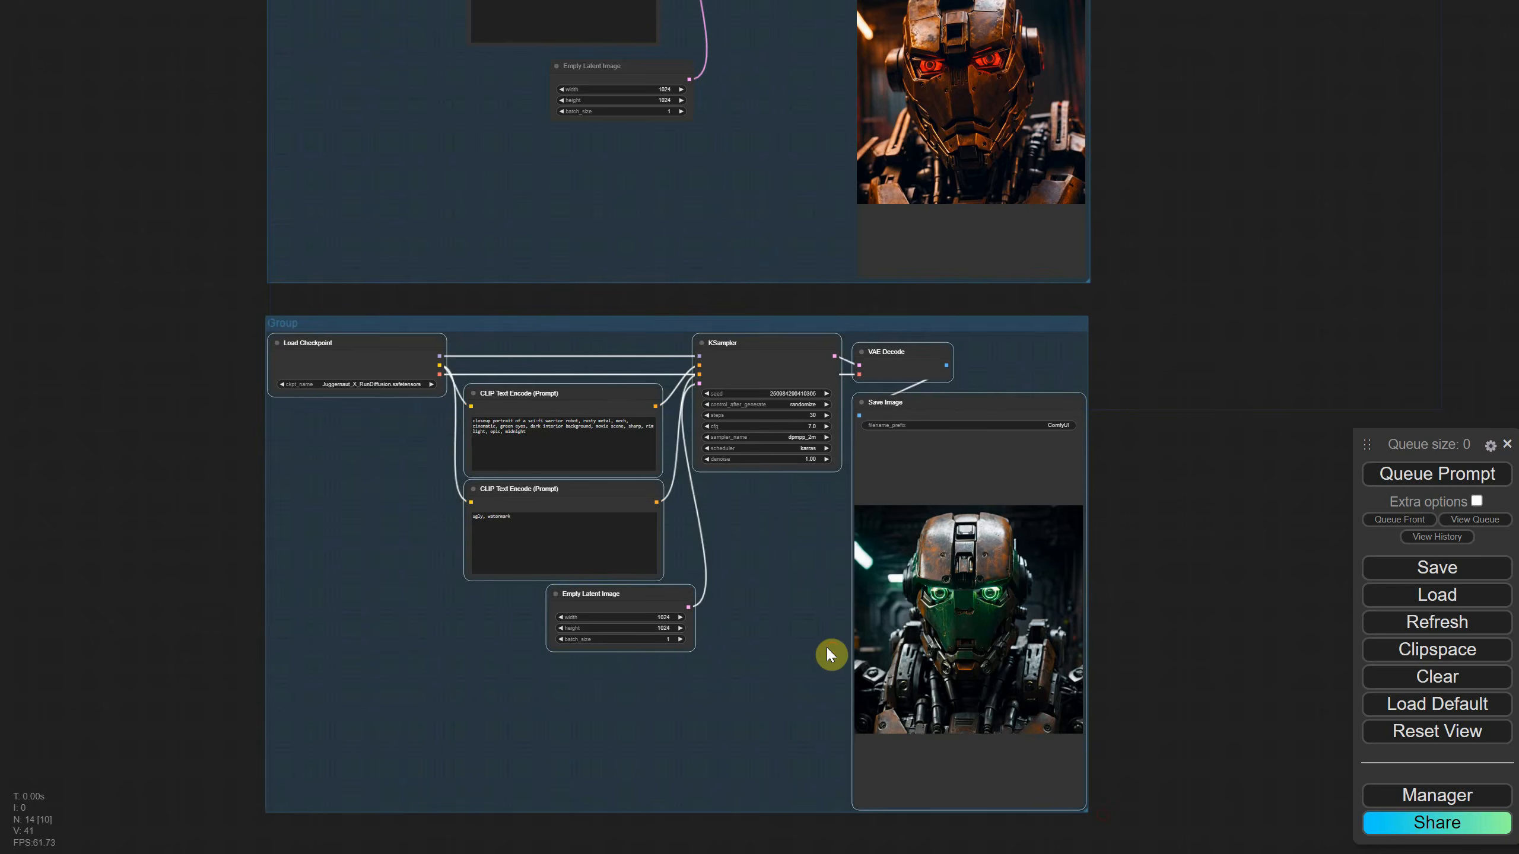
pyautogui.scroll(-3, 826, 647)
pyautogui.moveTo(1104, 413); pyautogui.dragTo(1097, 345)
pyautogui.moveTo(568, 78)
pyautogui.mouseDown()
pyautogui.moveTo(671, 72)
pyautogui.moveTo(580, 49)
pyautogui.moveTo(576, 91)
pyautogui.mouseUp()
pyautogui.moveTo(631, 479); pyautogui.dragTo(637, 479)
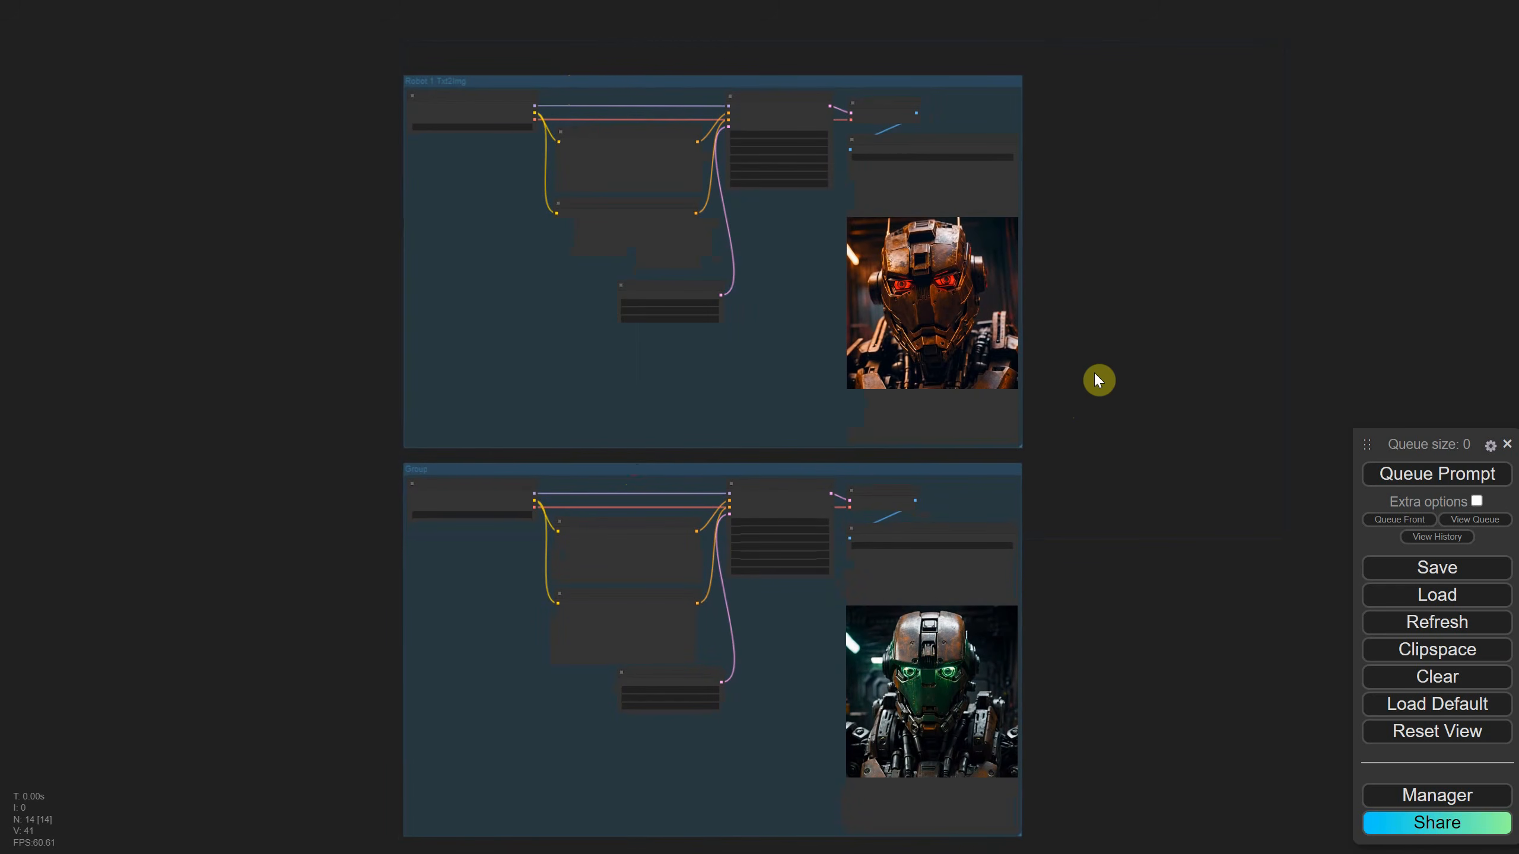
# Bypass the nodes of the Robot 1 Txt2Img group and queue the prompt so only the lower workflow runs
pyautogui.rightClick(761, 336)
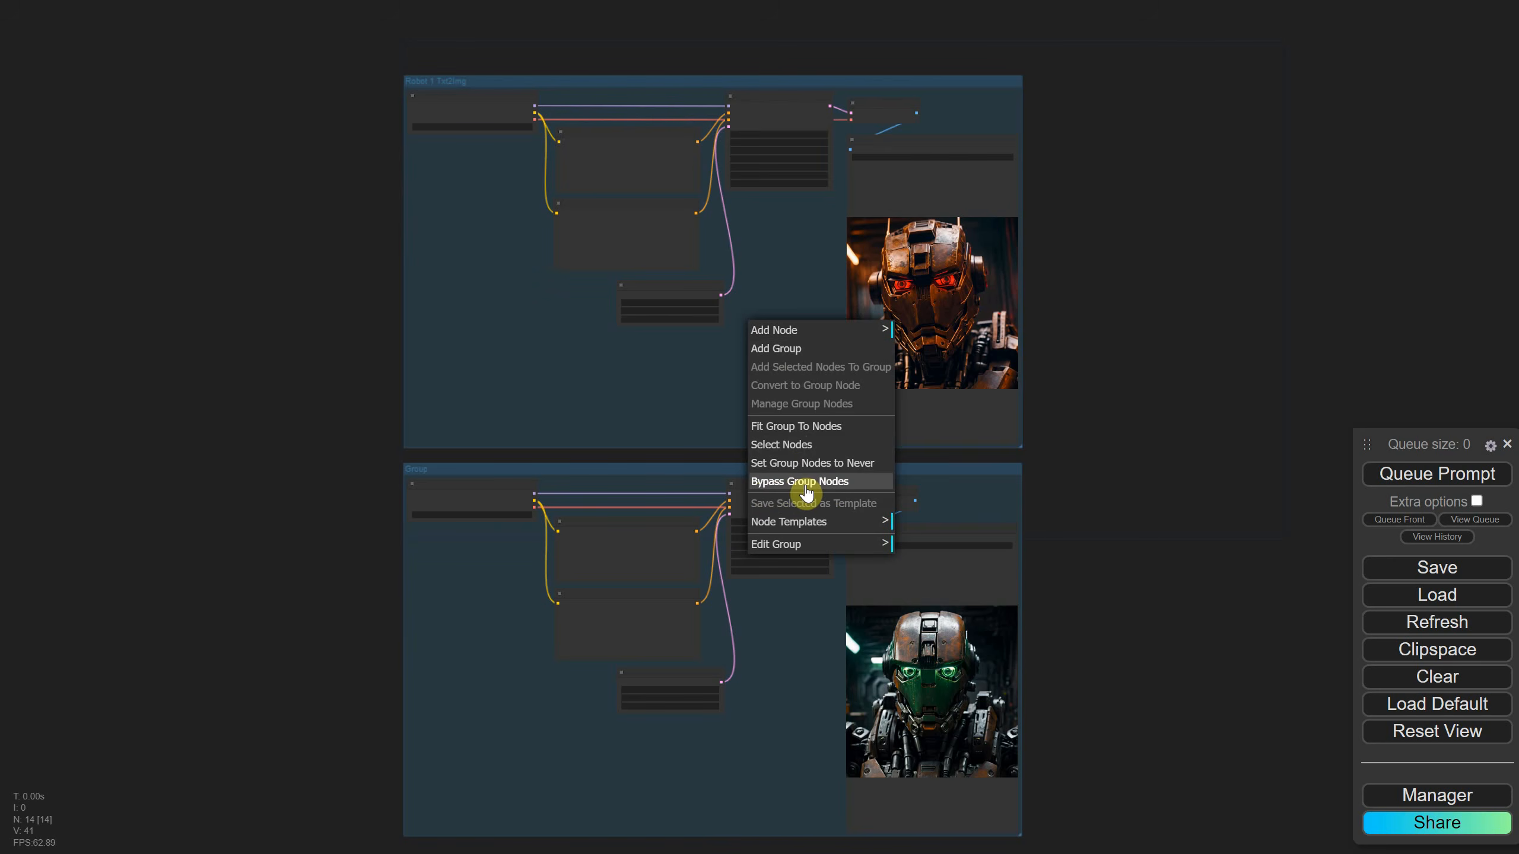
pyautogui.click(805, 492)
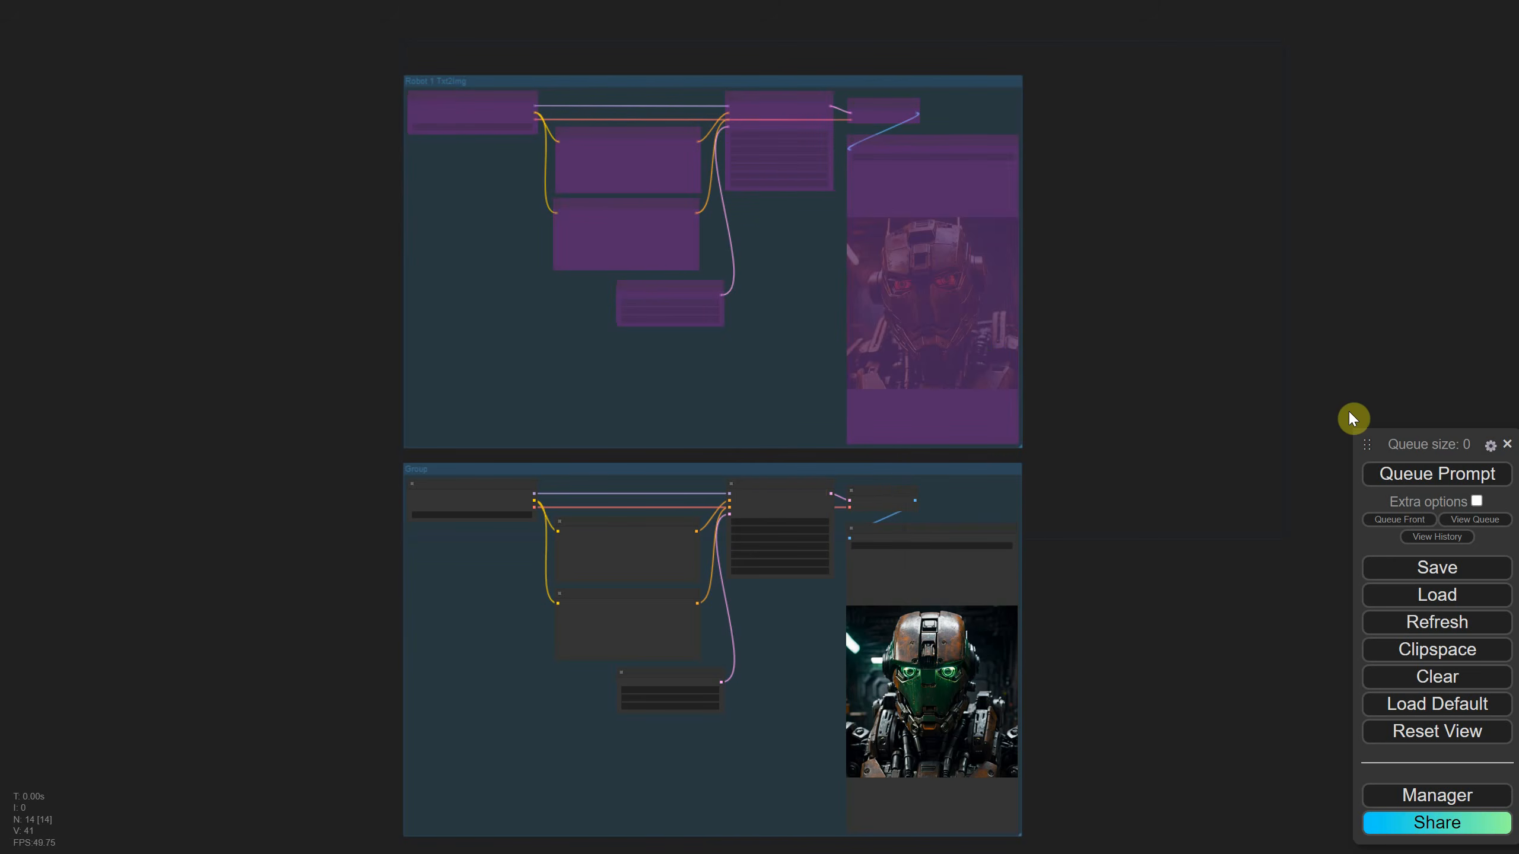
pyautogui.click(1392, 476)
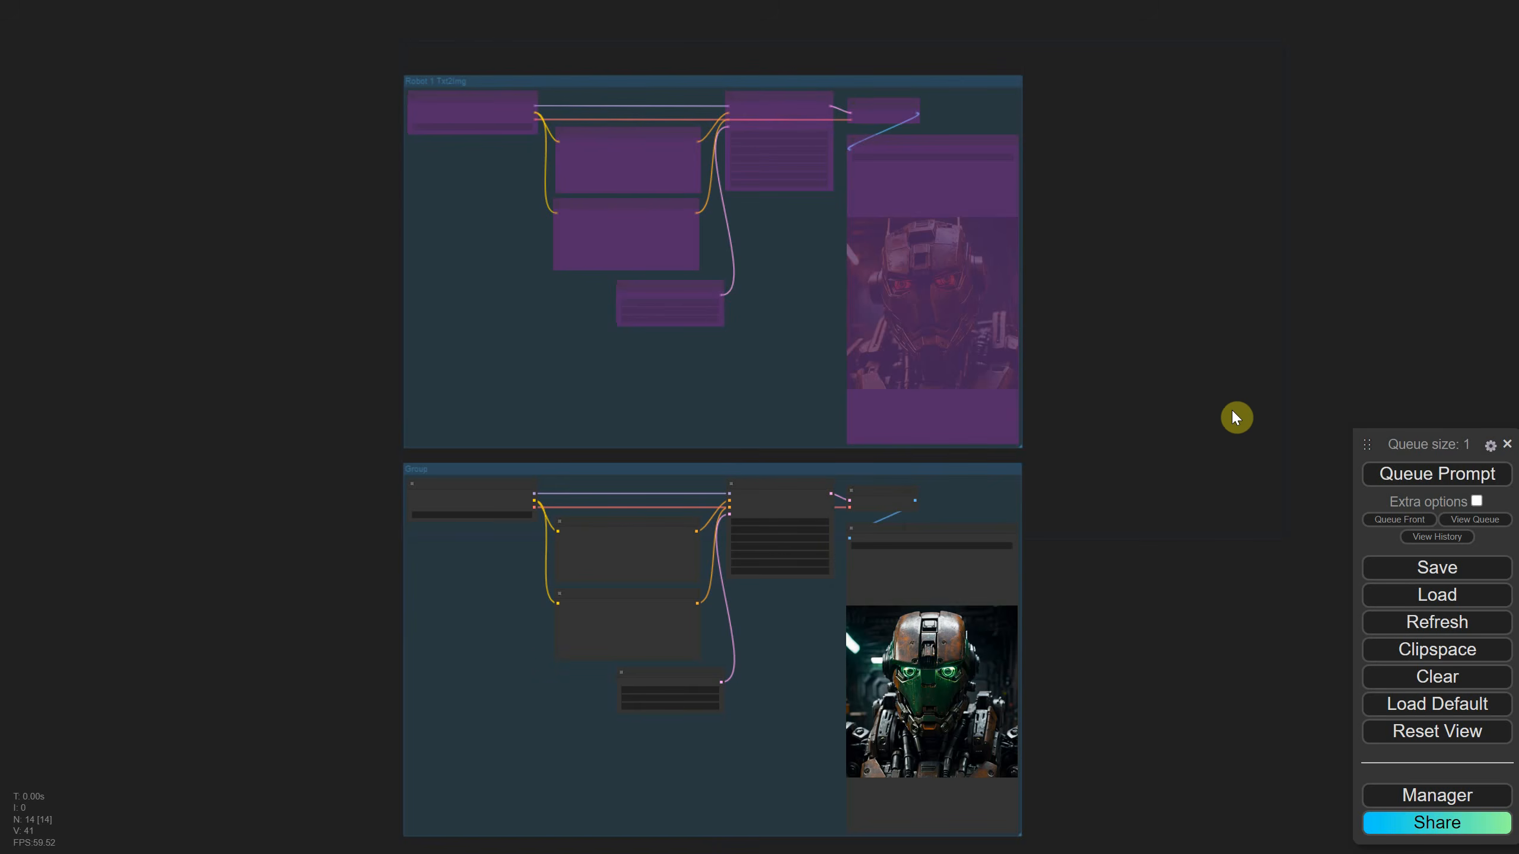
pyautogui.scroll(2, 1173, 498)
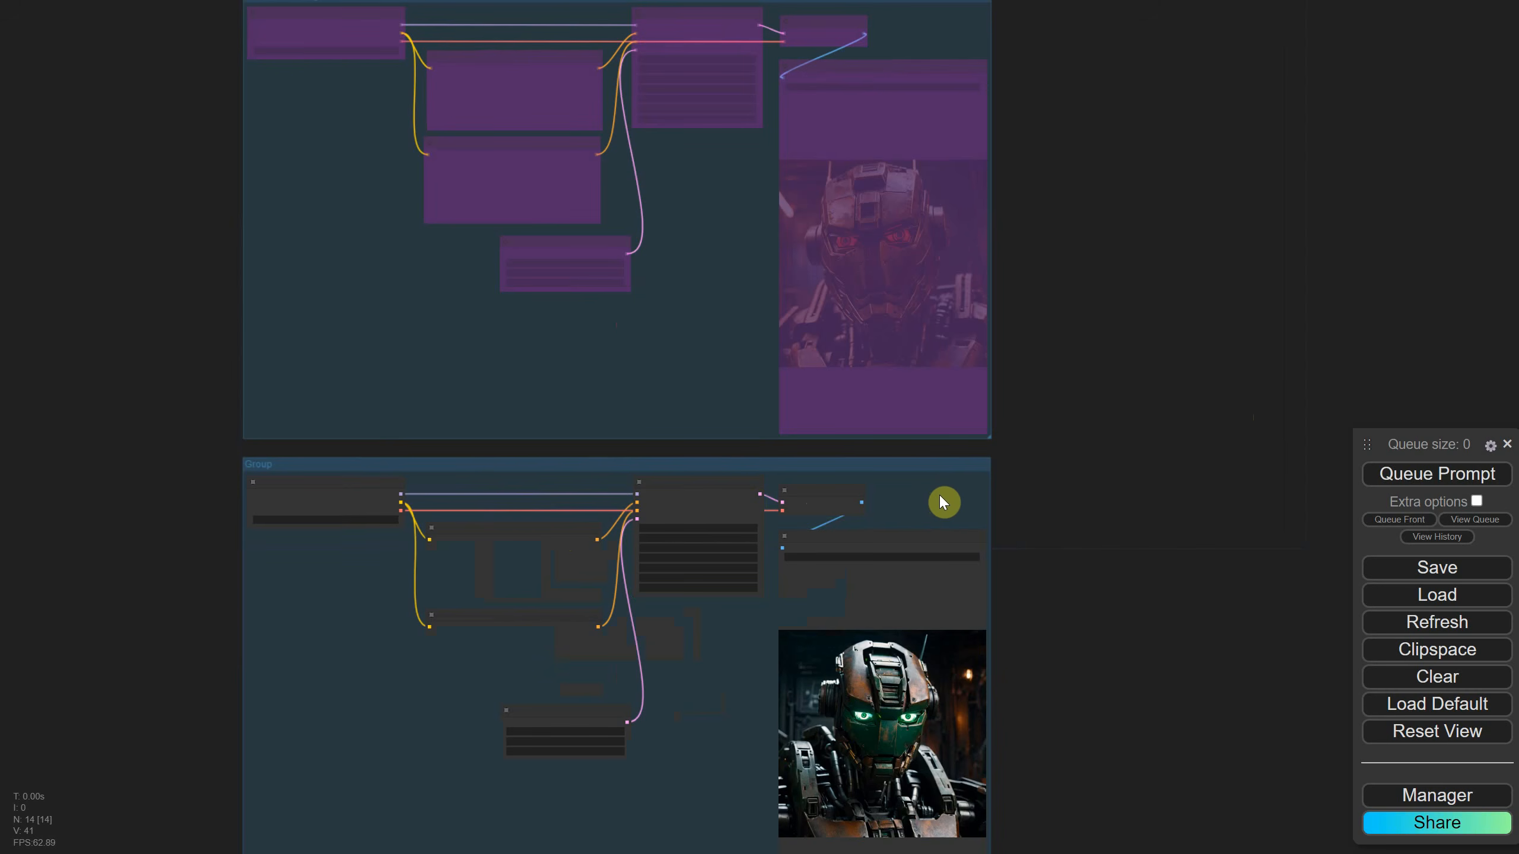
# Bypass the lower group's nodes, set the Robot 1 Txt2Img group's nodes to Always, and queue the prompt
pyautogui.rightClick(698, 613)
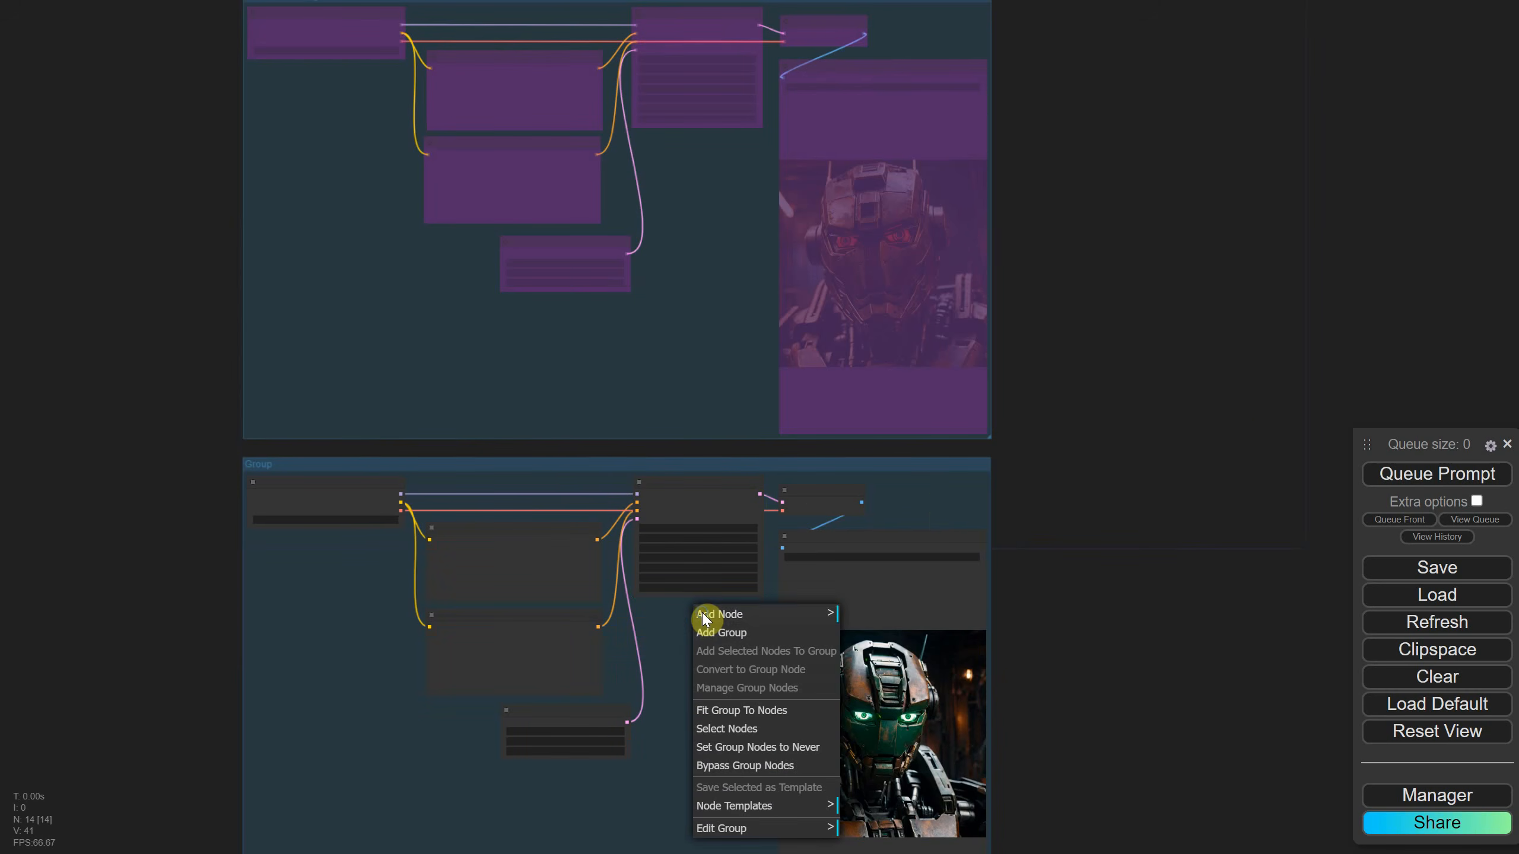
pyautogui.click(744, 766)
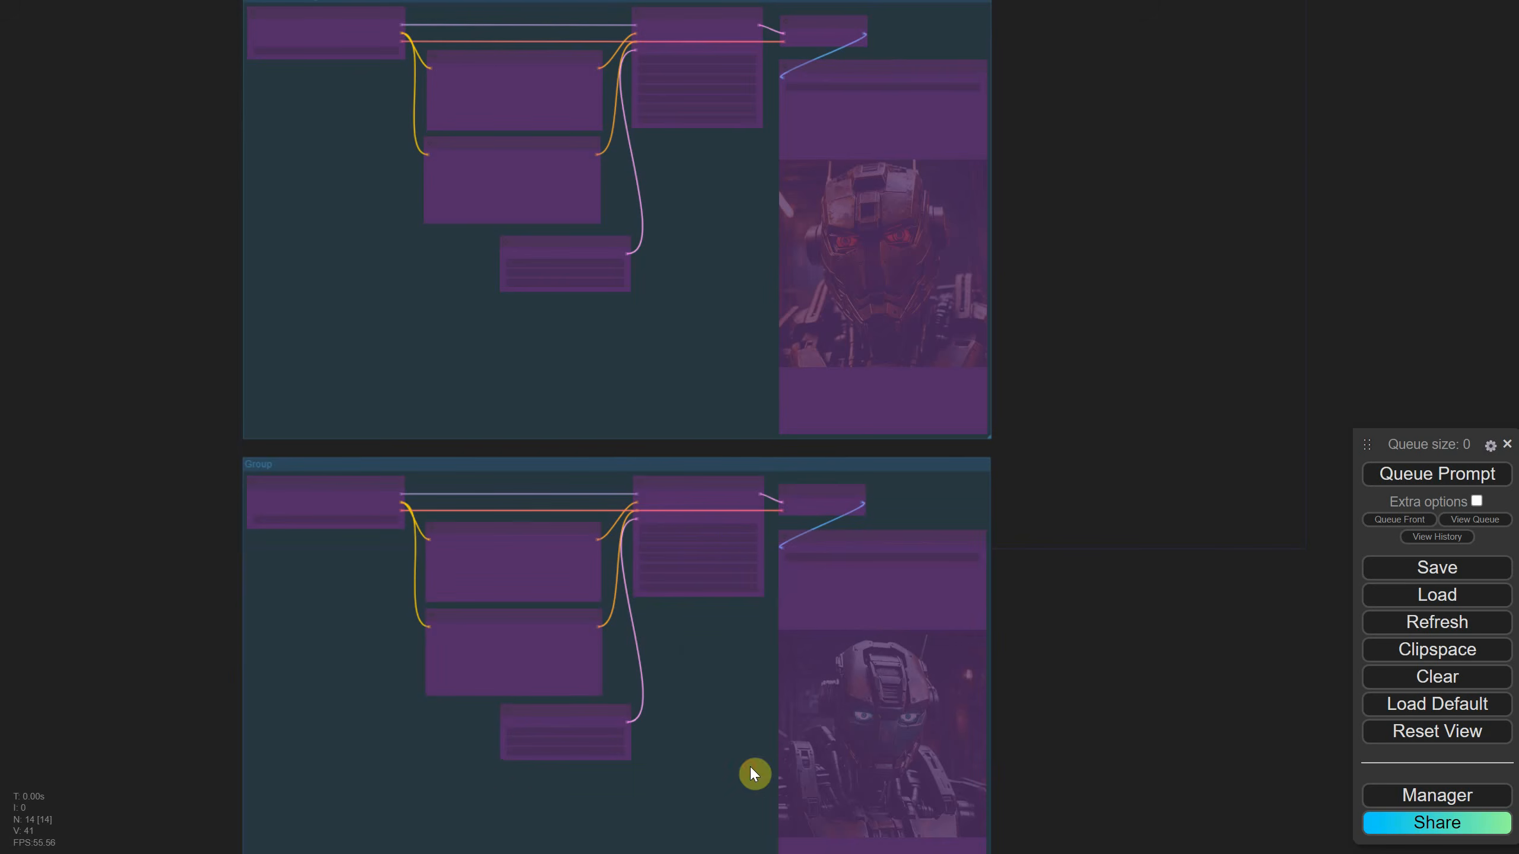
pyautogui.rightClick(715, 278)
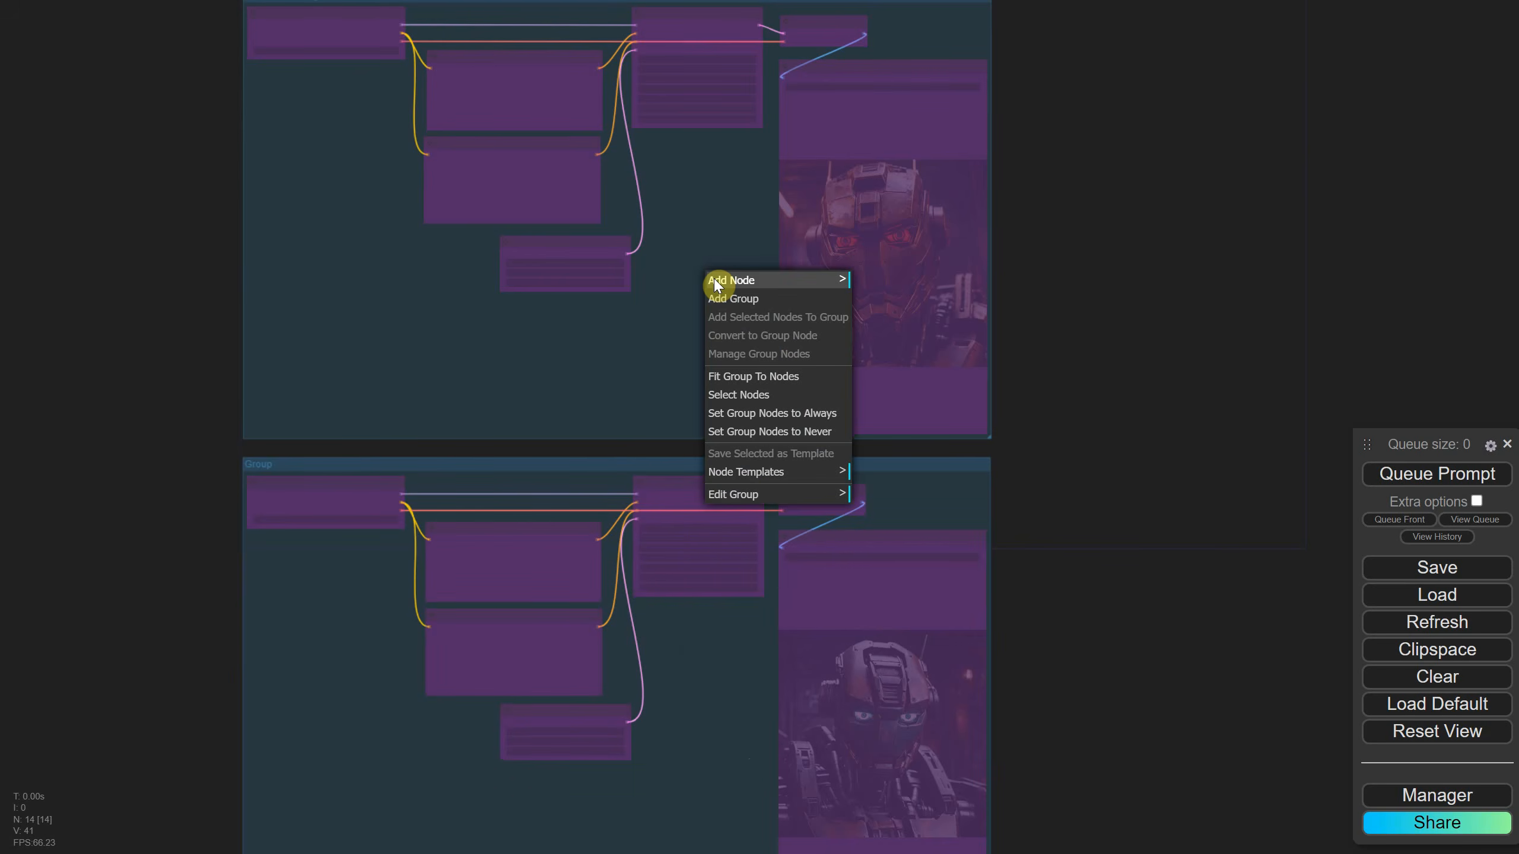
pyautogui.click(756, 418)
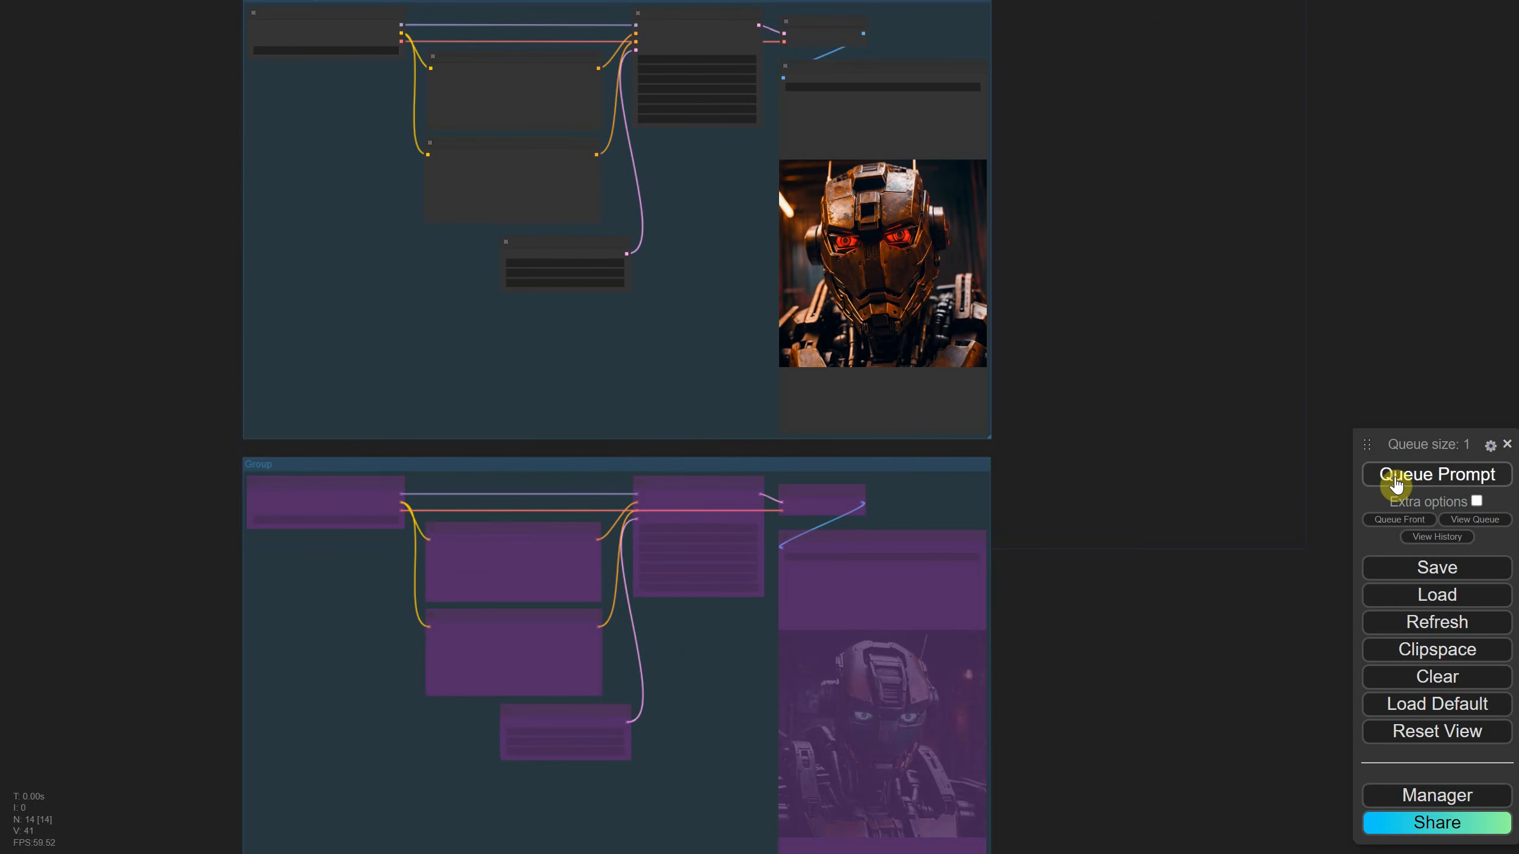
pyautogui.scroll(-2, 1139, 186)
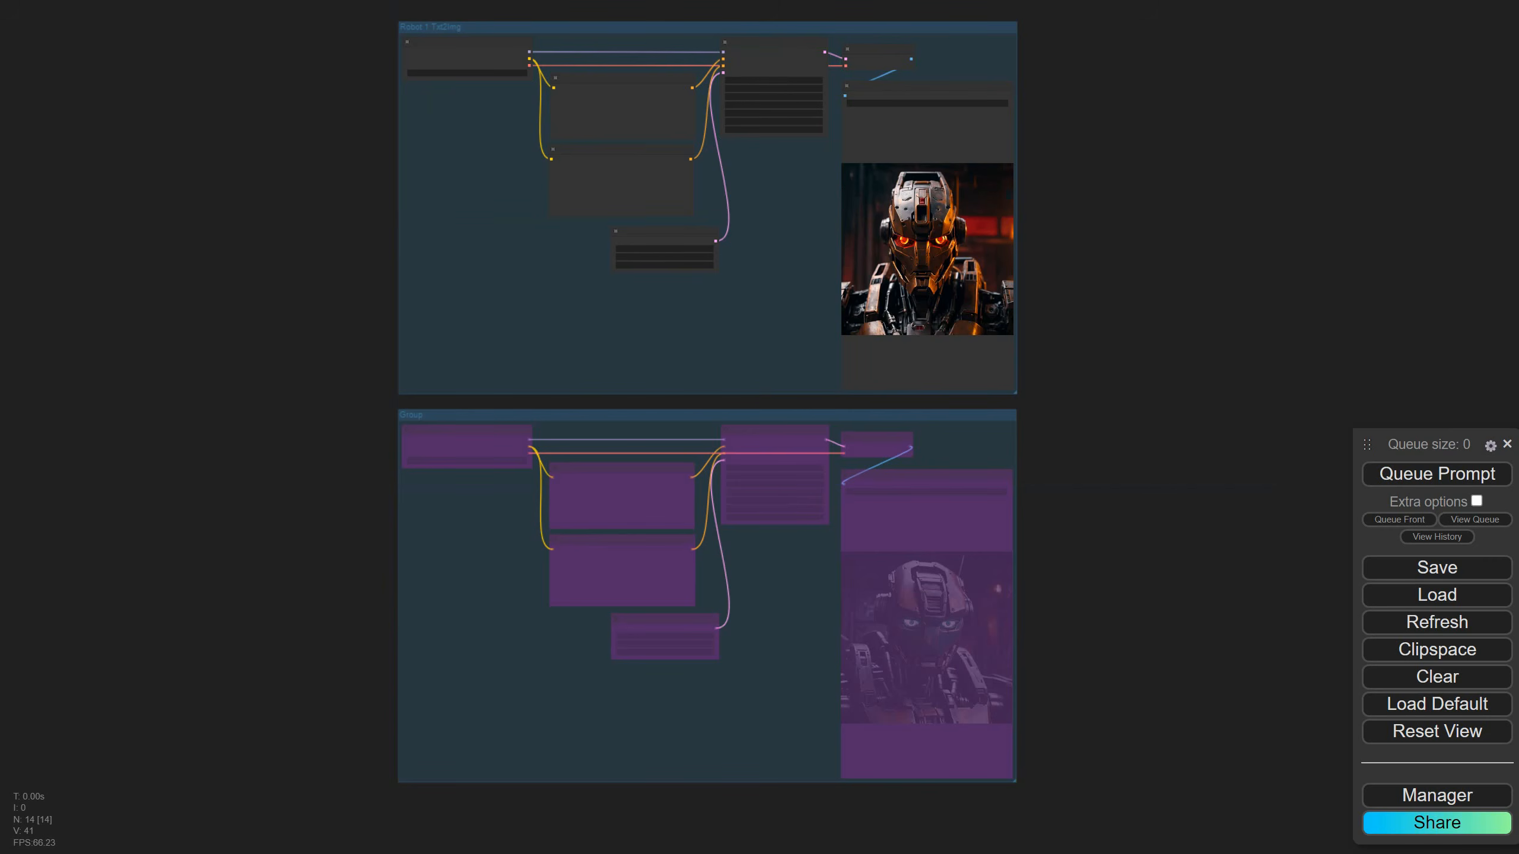
# Remove the lower group and delete all the bypassed nodes it contained
pyautogui.rightClick(755, 622)
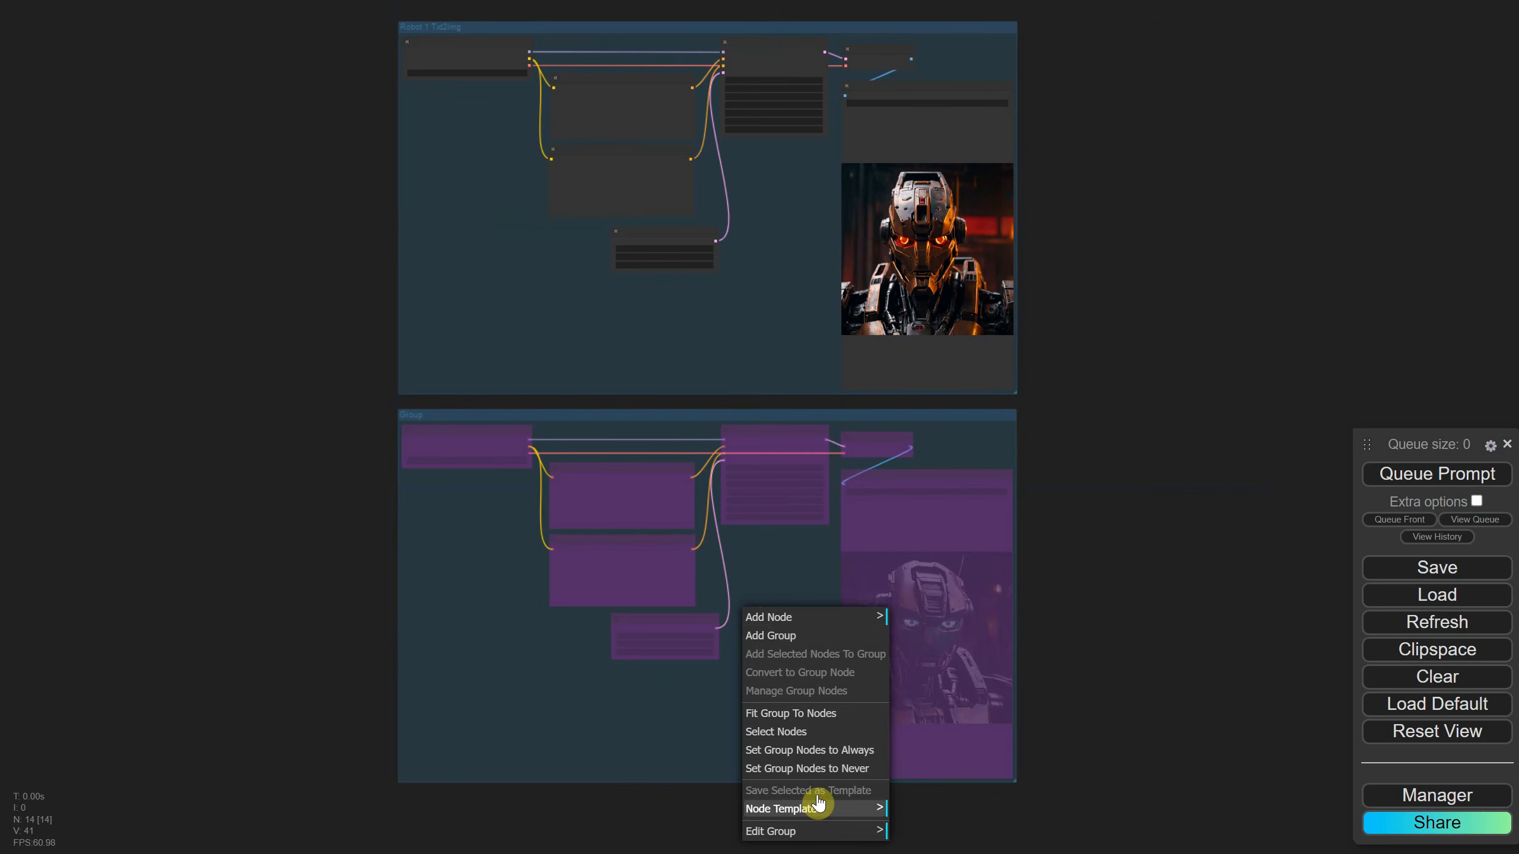
pyautogui.click(831, 832)
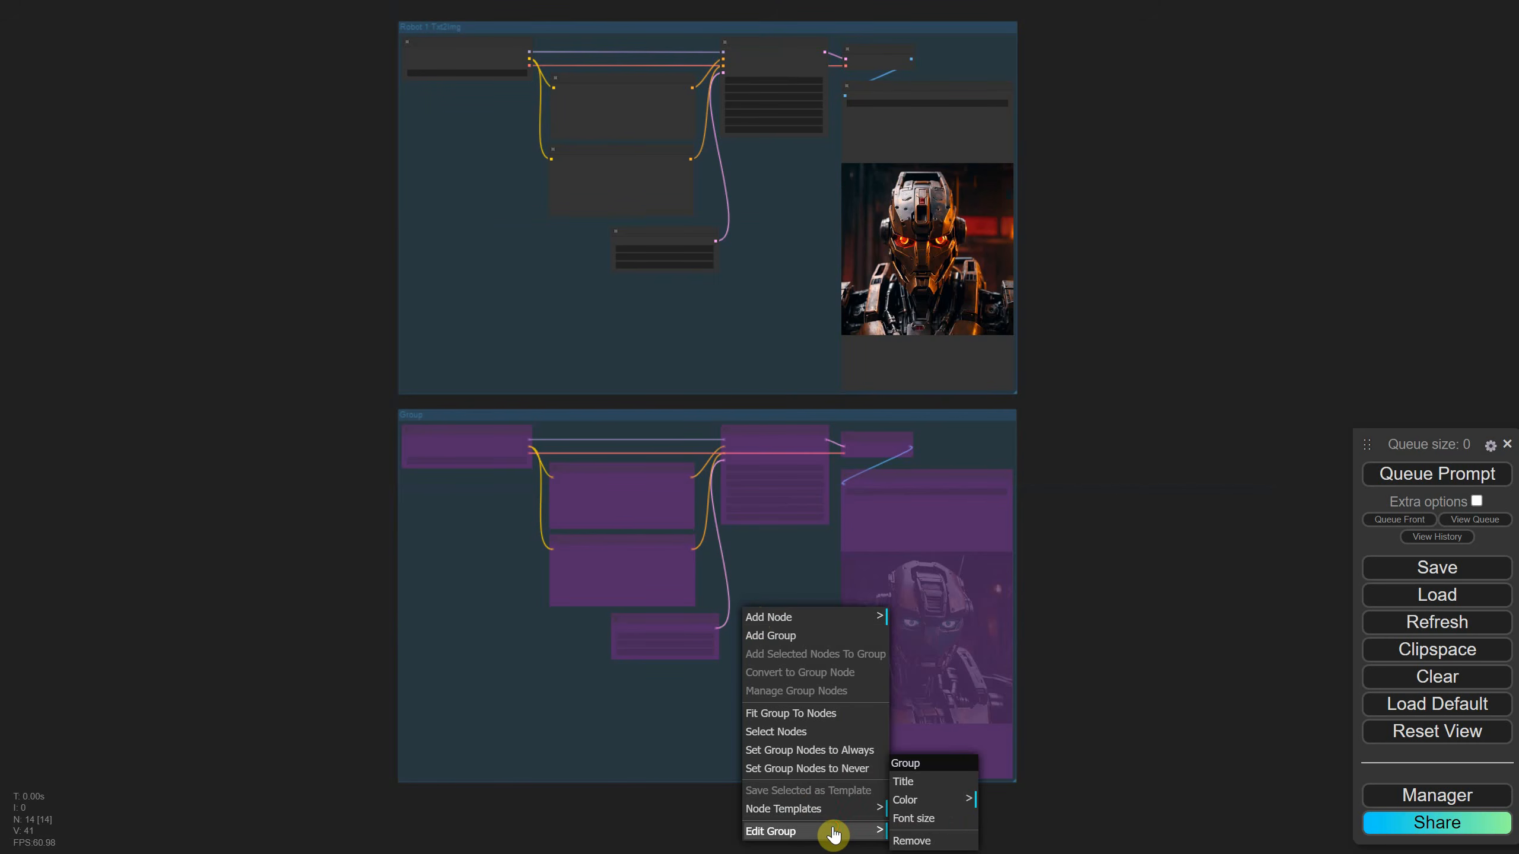
pyautogui.click(923, 842)
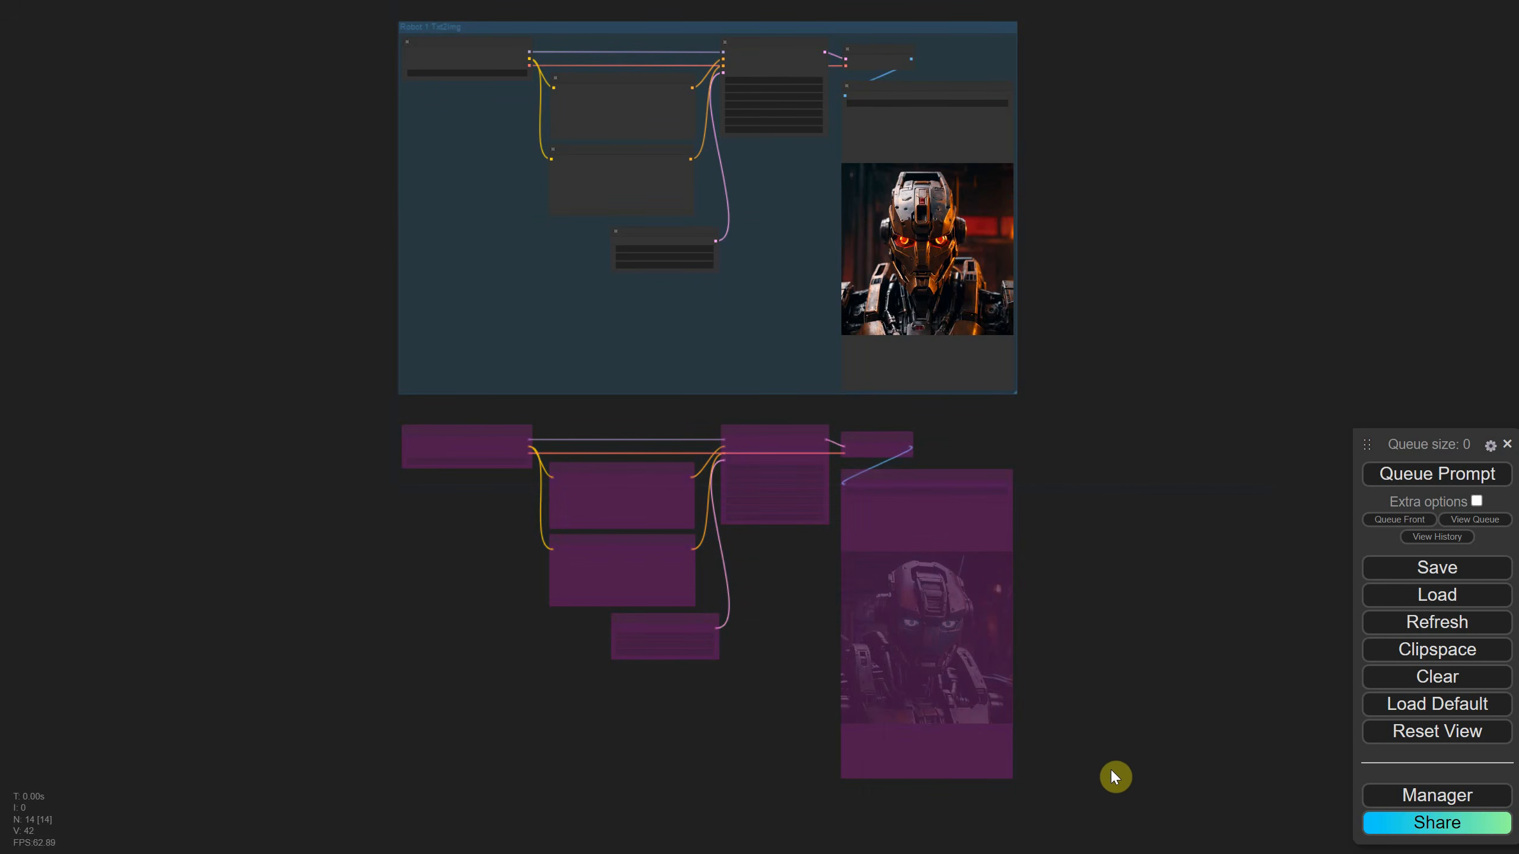
pyautogui.moveTo(1110, 768); pyautogui.dragTo(386, 414)
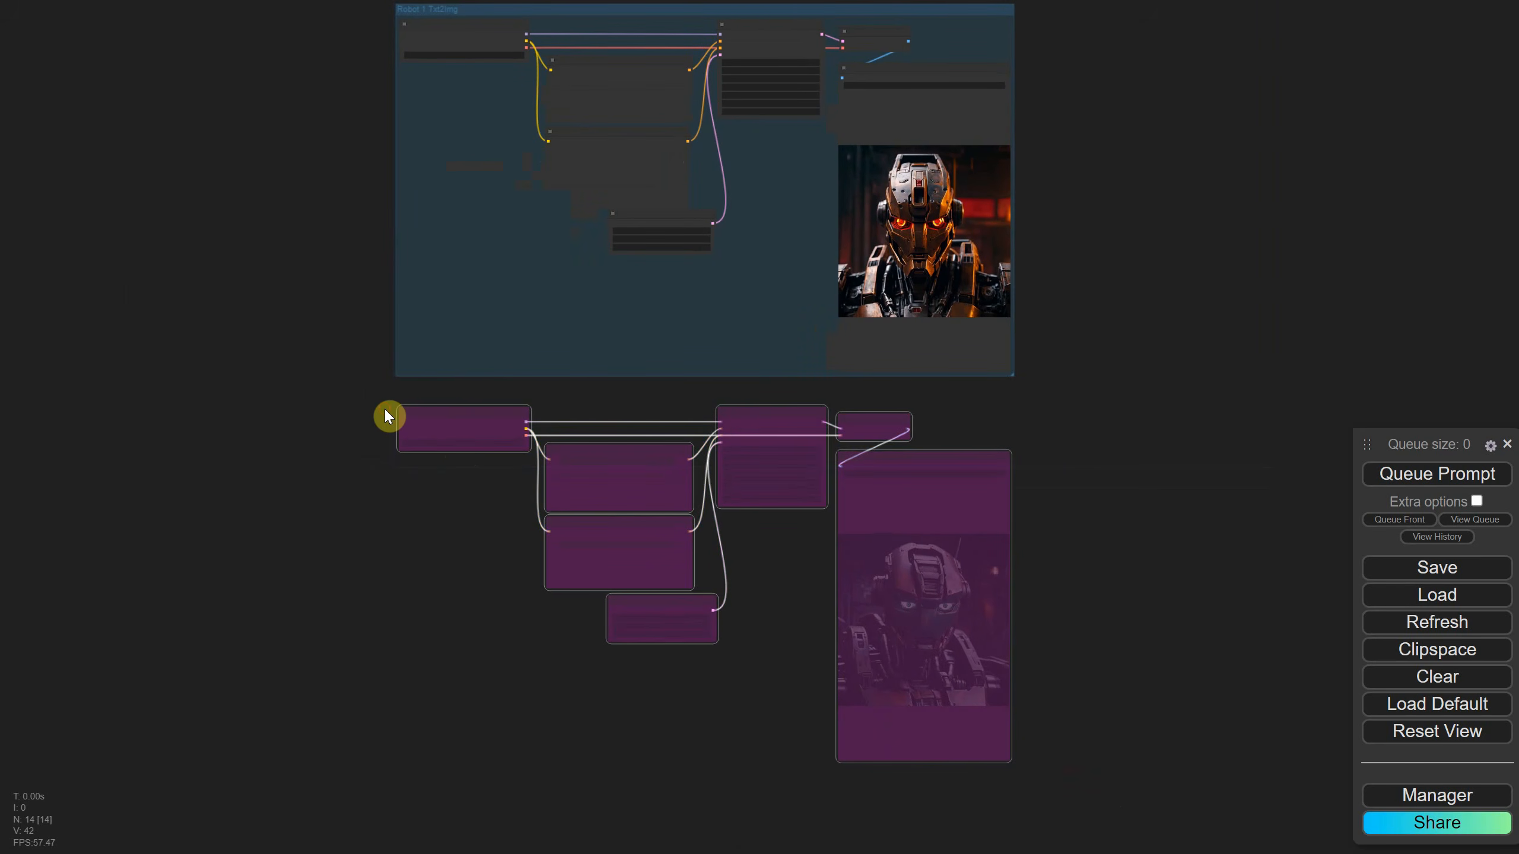
pyautogui.press('Delete')
# Remove the Robot 1 Txt2Img group while keeping its nodes
pyautogui.scroll(6, 727, 258)
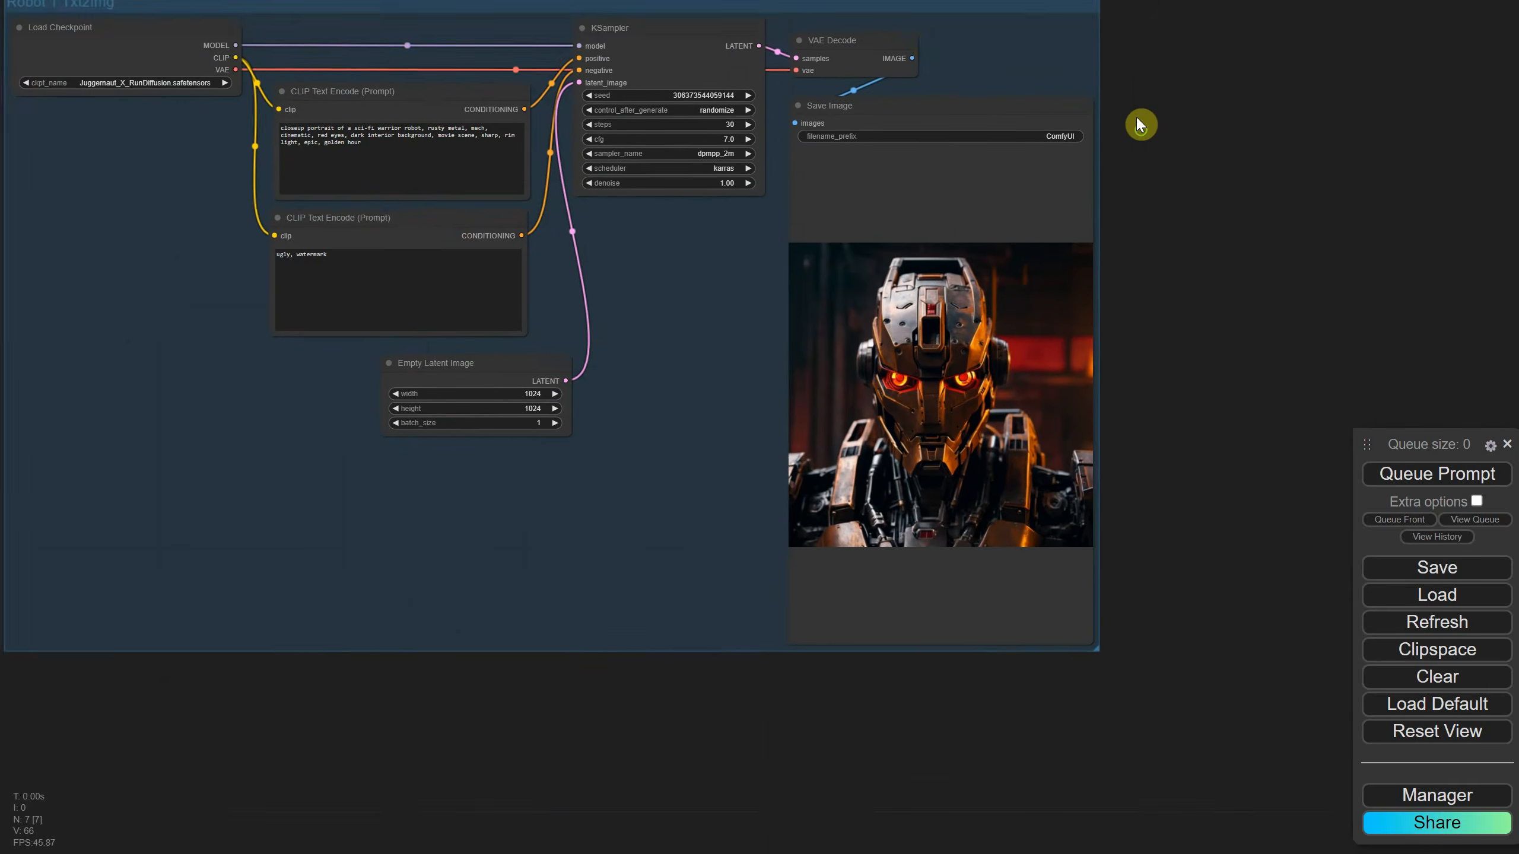
pyautogui.moveTo(1138, 120); pyautogui.dragTo(1245, 196)
pyautogui.rightClick(722, 482)
pyautogui.click(827, 705)
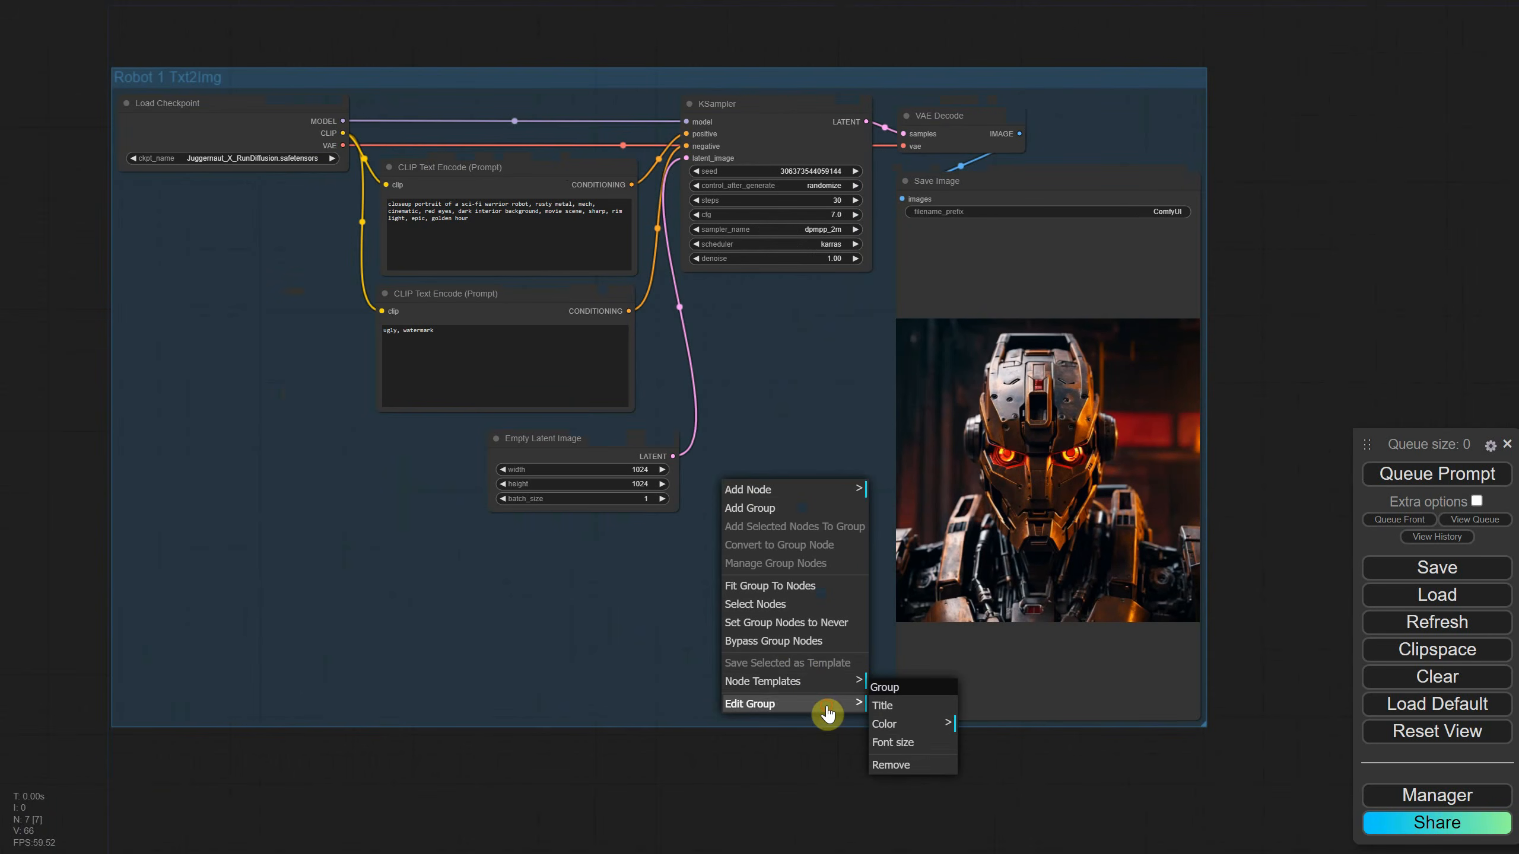
pyautogui.click(909, 766)
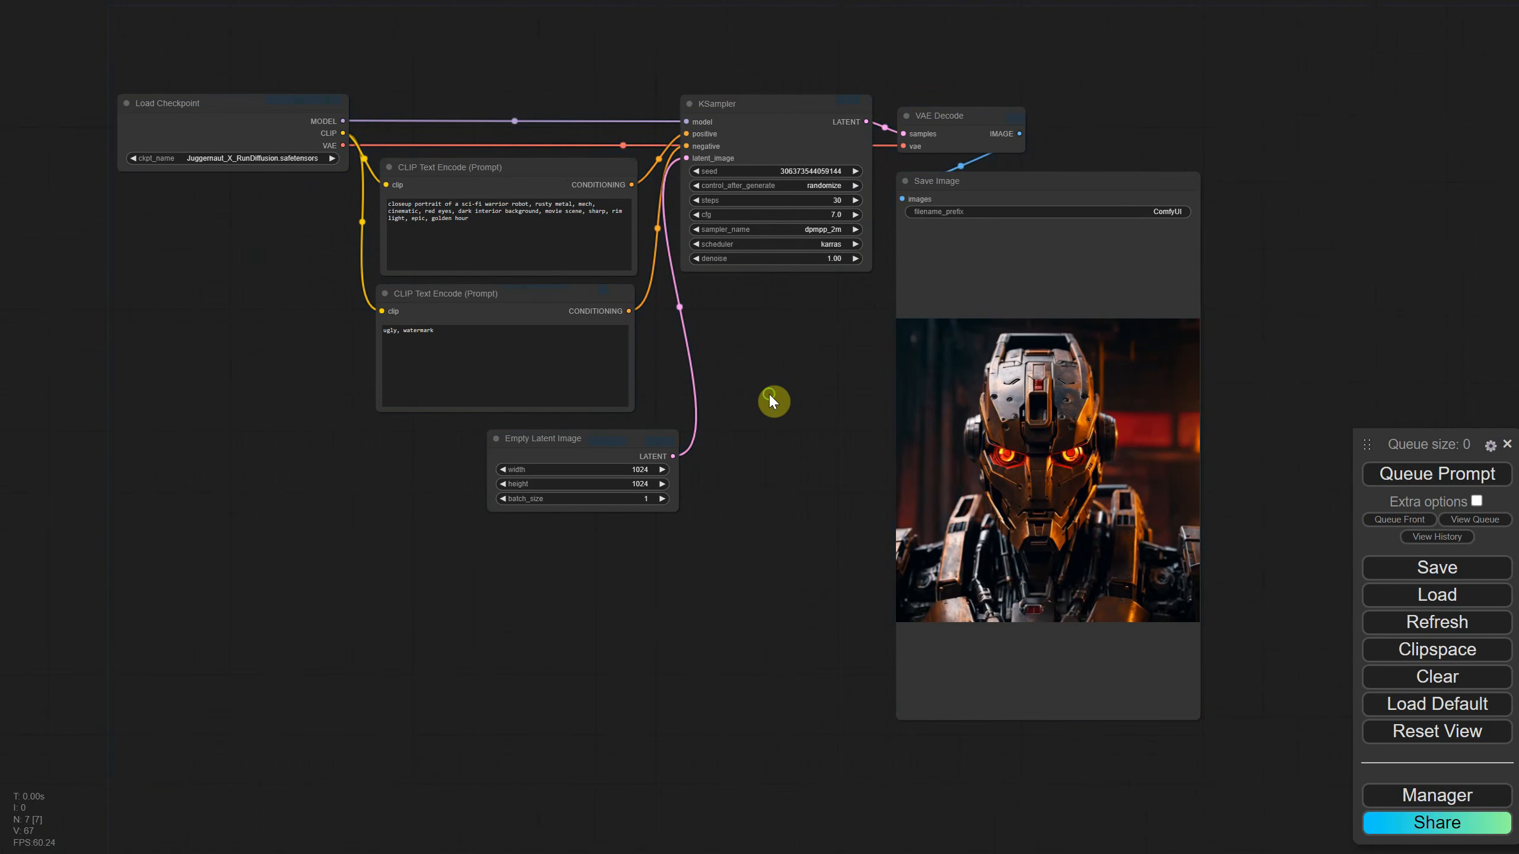
# Bypass the negative CLIP Text Encode node containing "ugly, watermark" and try to queue the prompt
pyautogui.moveTo(769, 395); pyautogui.dragTo(799, 384)
pyautogui.scroll(3, 785, 364)
pyautogui.scroll(-2, 776, 333)
pyautogui.moveTo(776, 332); pyautogui.dragTo(774, 356)
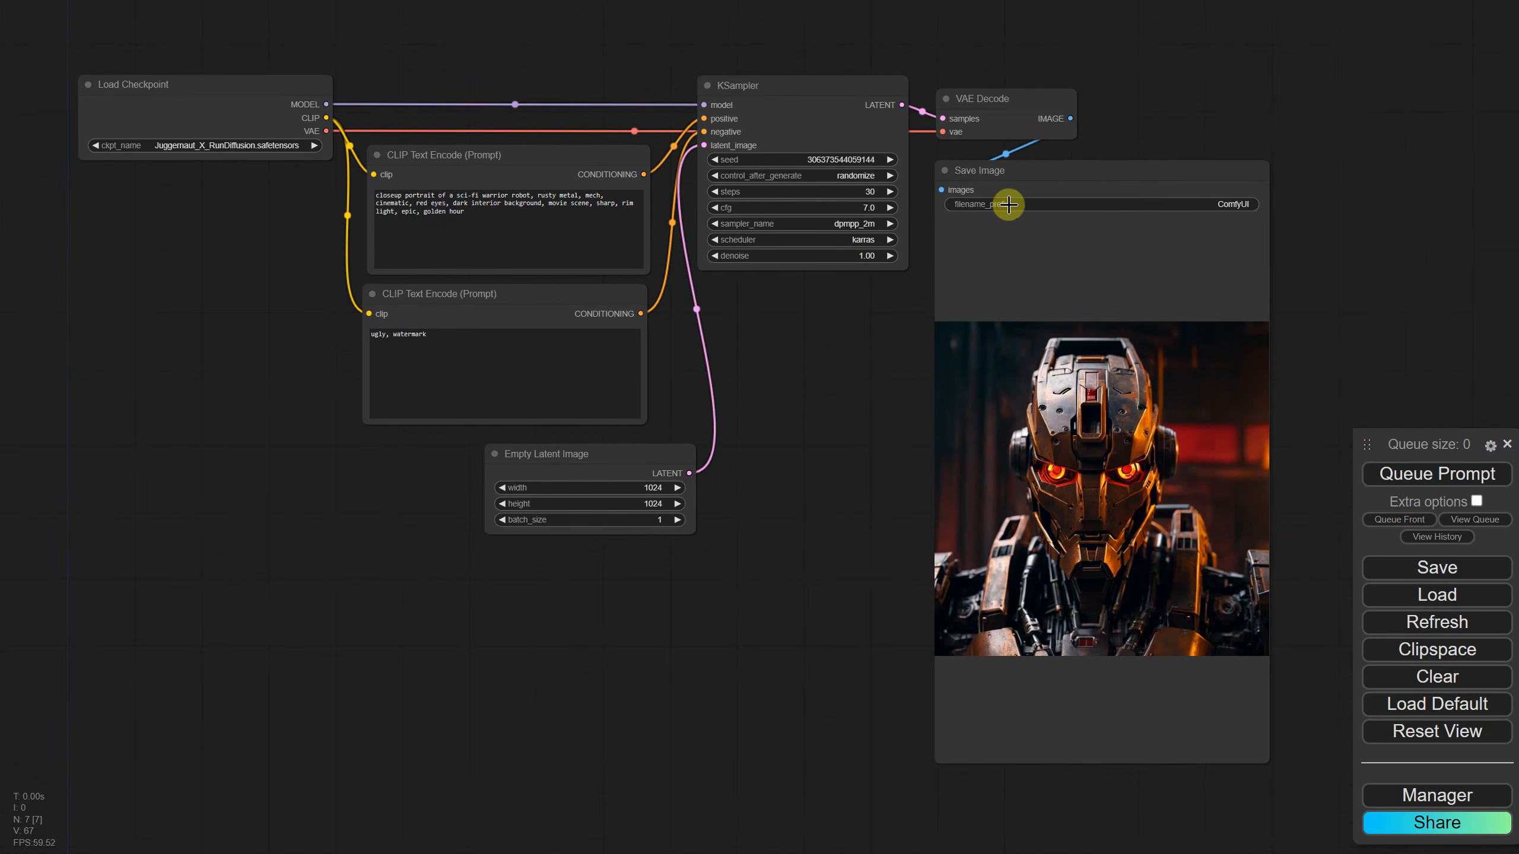
pyautogui.rightClick(509, 296)
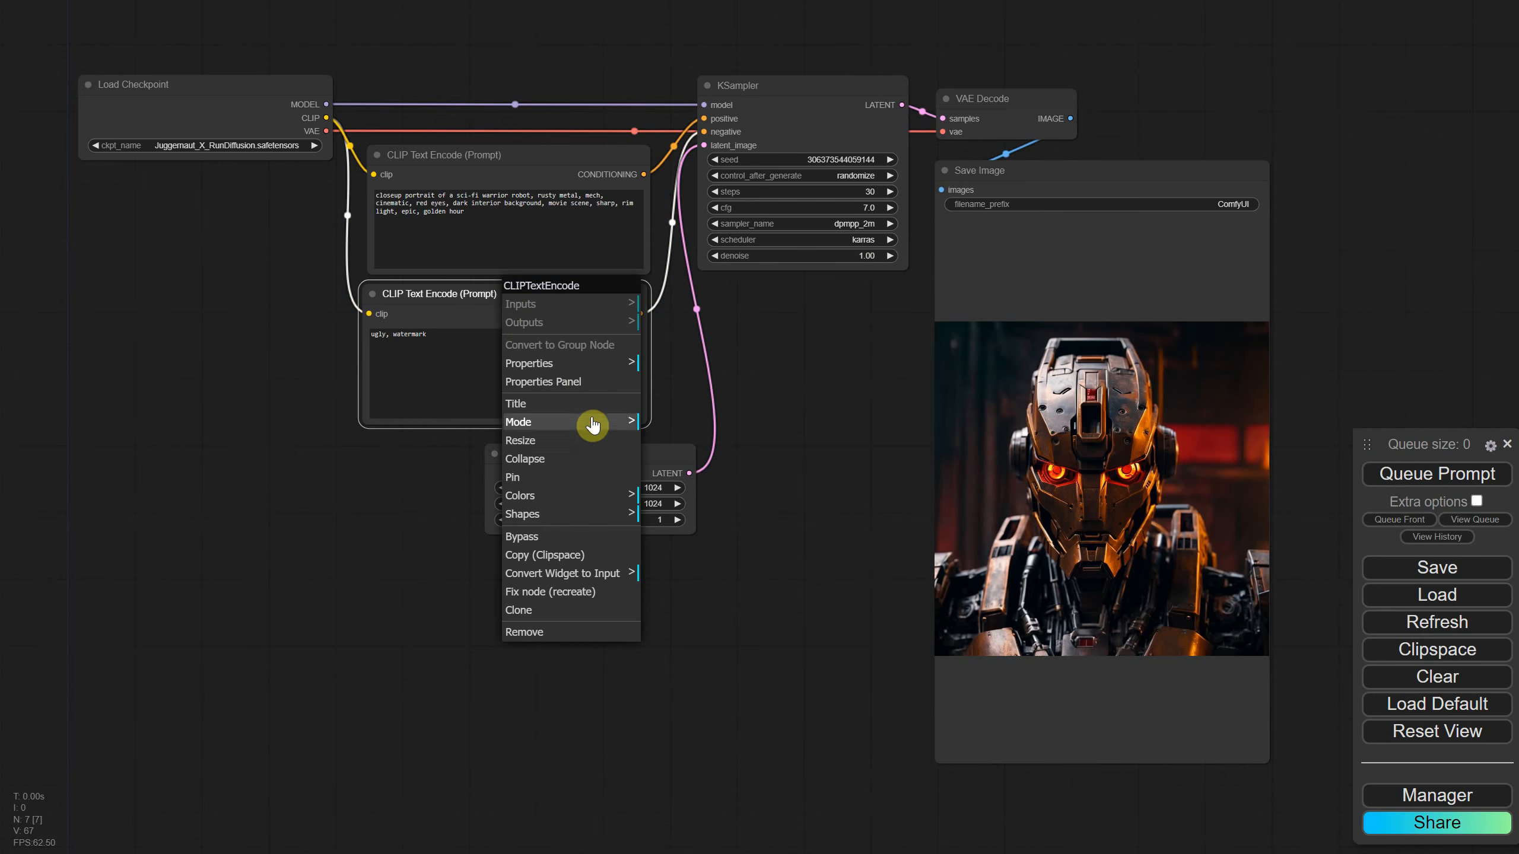
pyautogui.click(538, 537)
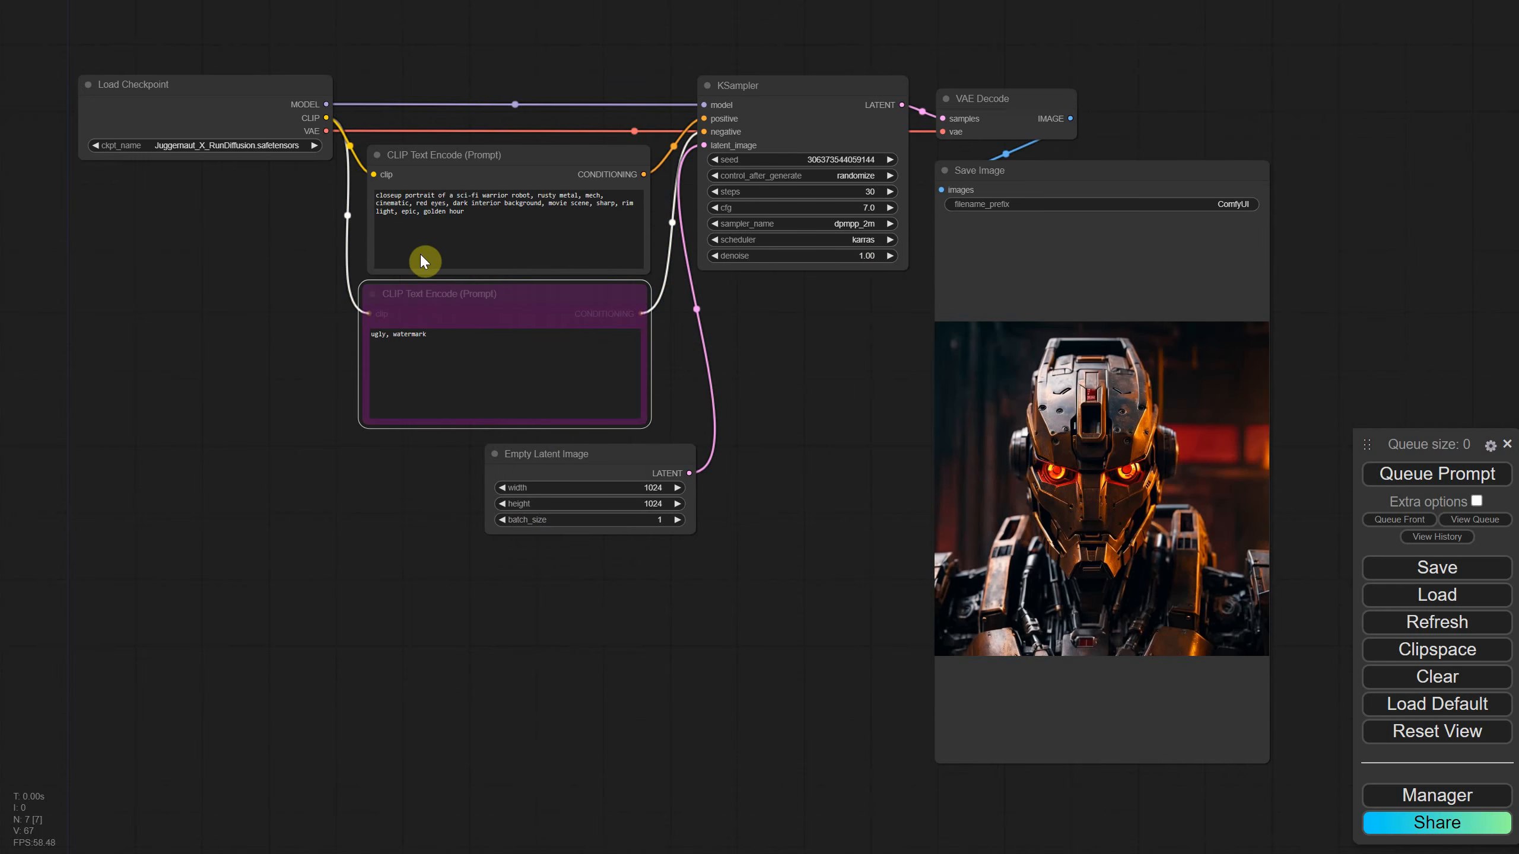
pyautogui.click(1404, 478)
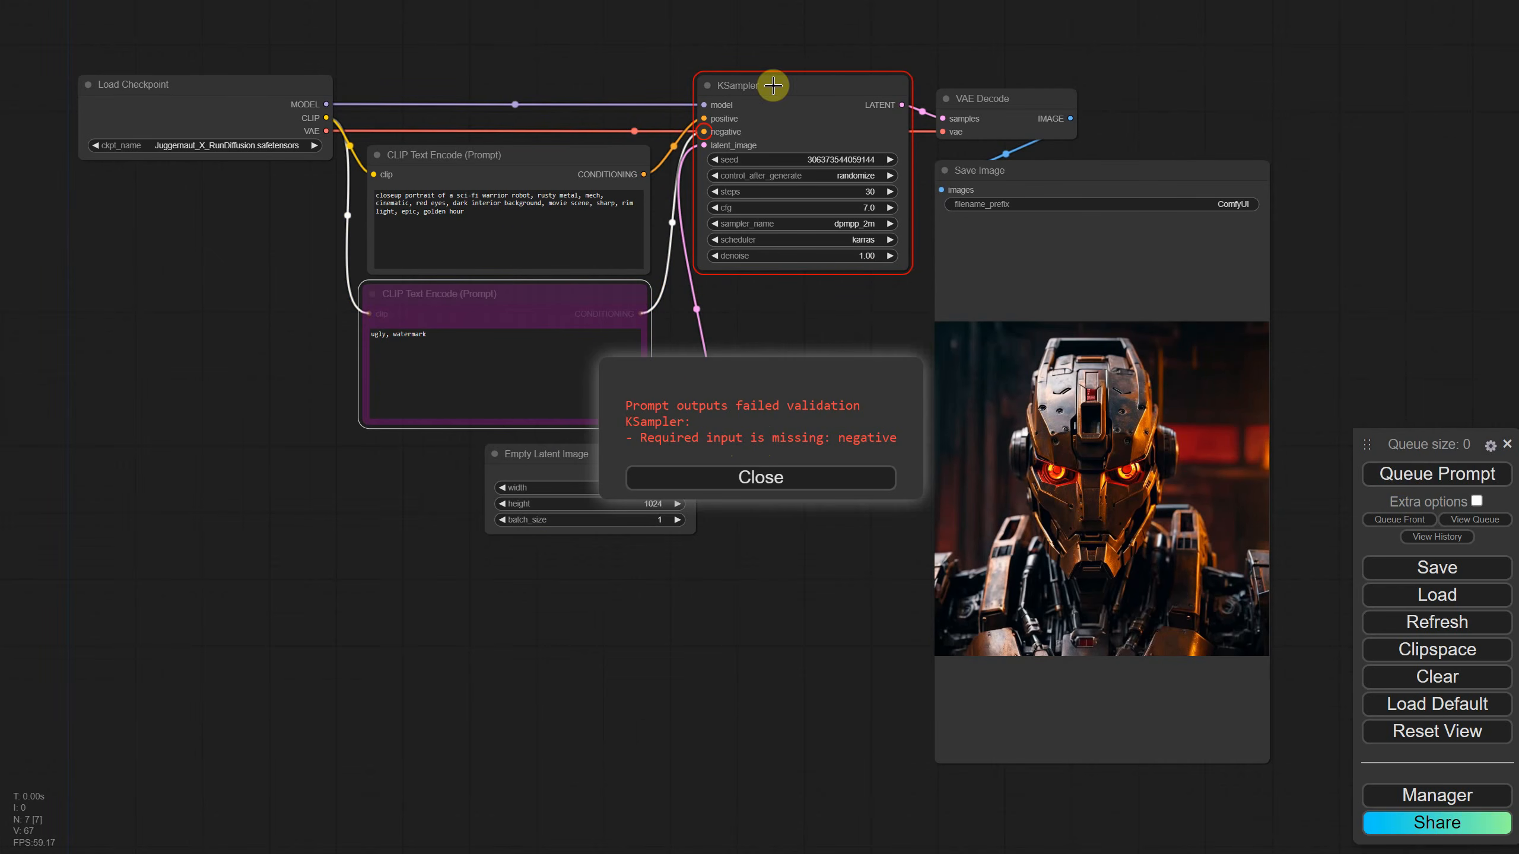
pyautogui.click(772, 488)
# Turn off the bypass on the negative CLIP Text Encode node and queue the prompt
pyautogui.rightClick(533, 307)
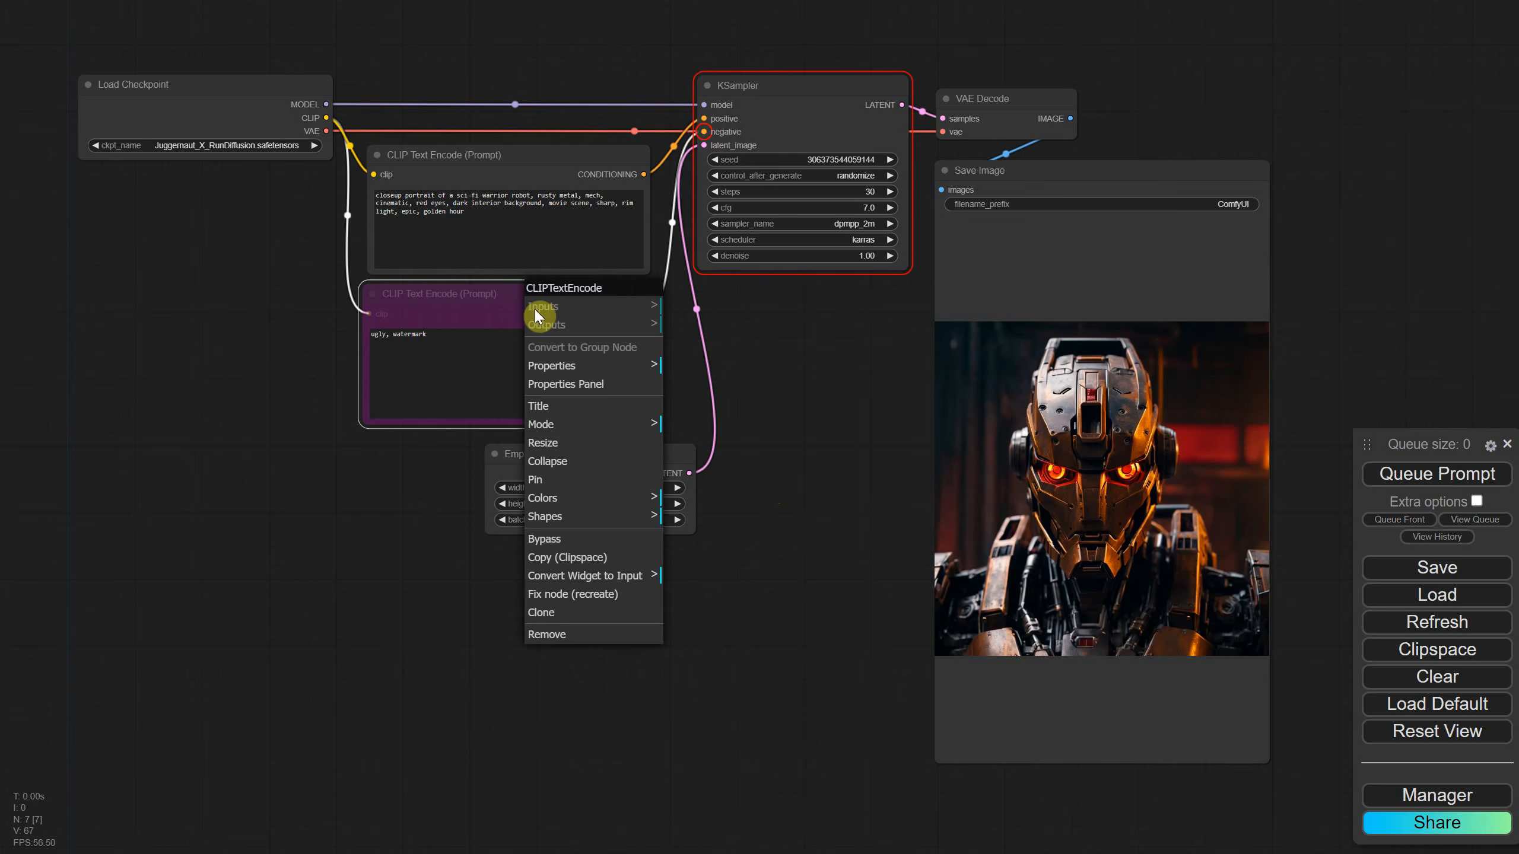
pyautogui.click(575, 539)
pyautogui.hotkey('ctrl', 'Return')
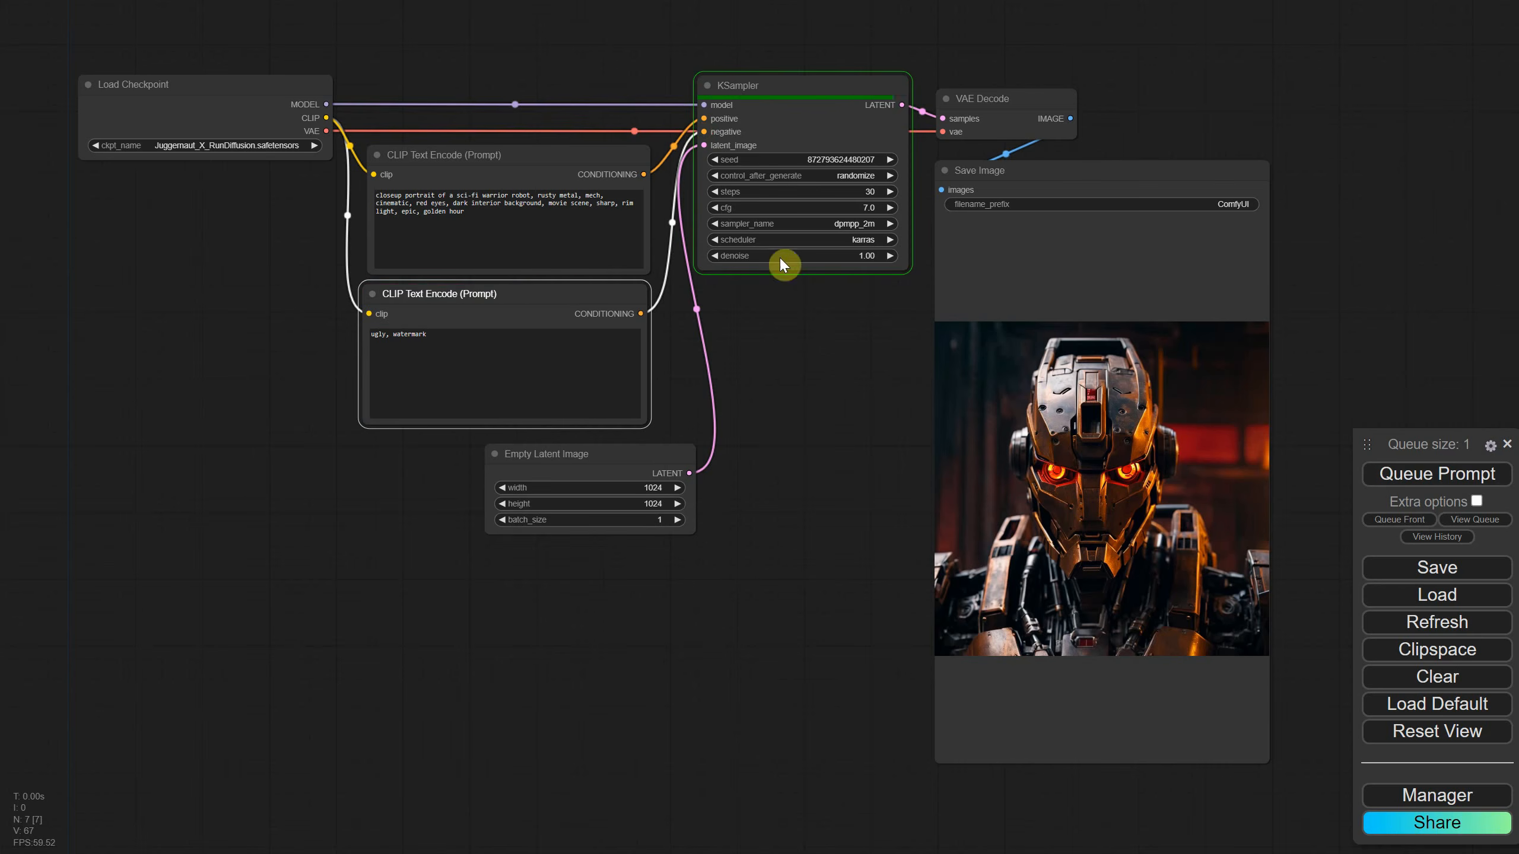
# Add VAE Decode and Preview Image nodes after Empty Latent Image, linking the latent, image and checkpoint VAE connections
pyautogui.moveTo(689, 473); pyautogui.dragTo(756, 505)
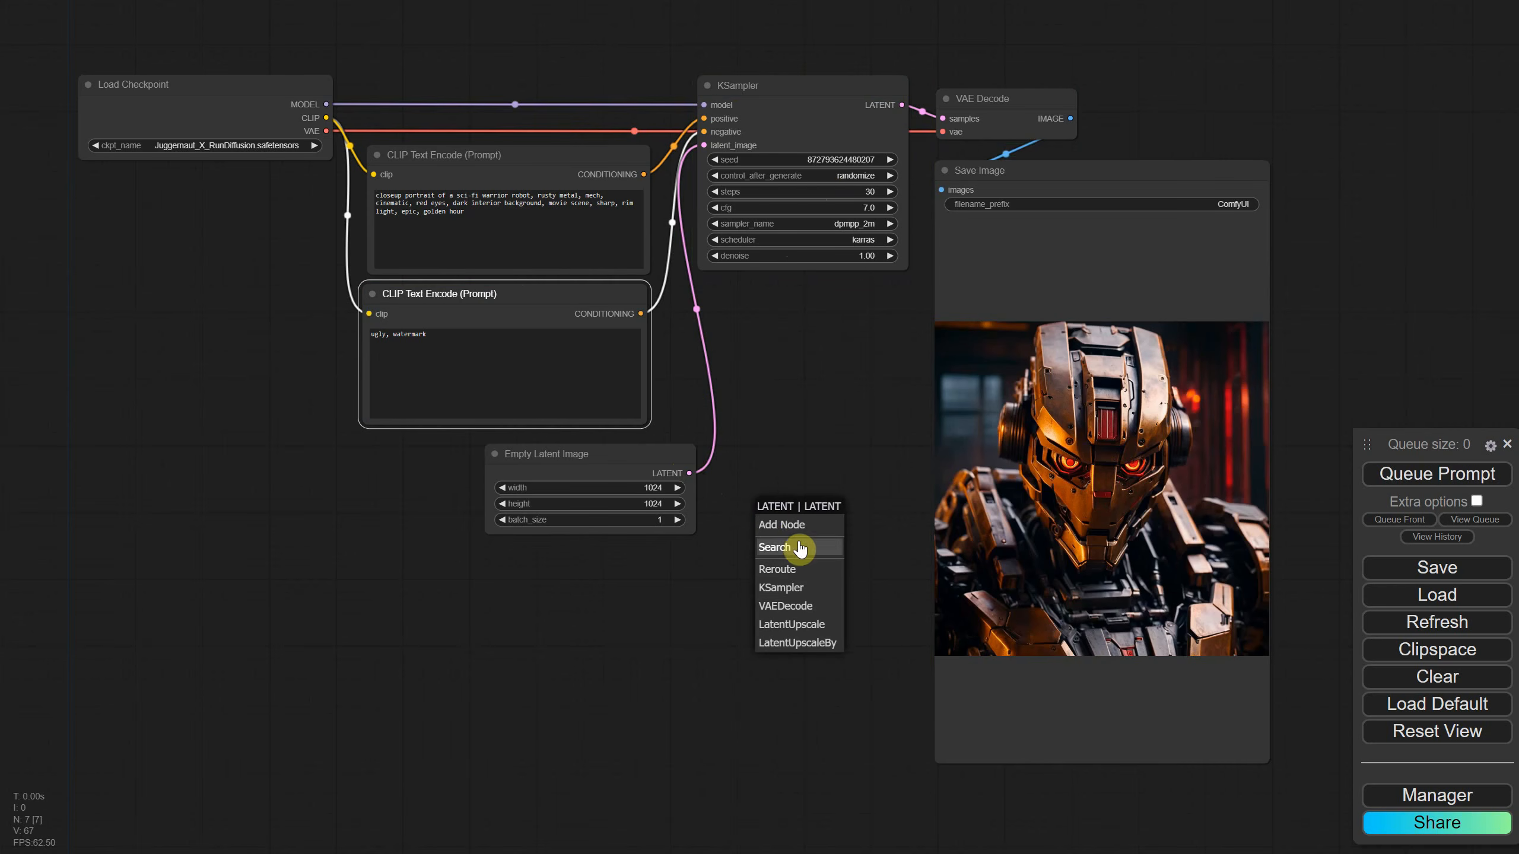
pyautogui.click(800, 548)
pyautogui.write('previ')
pyautogui.press('Return')
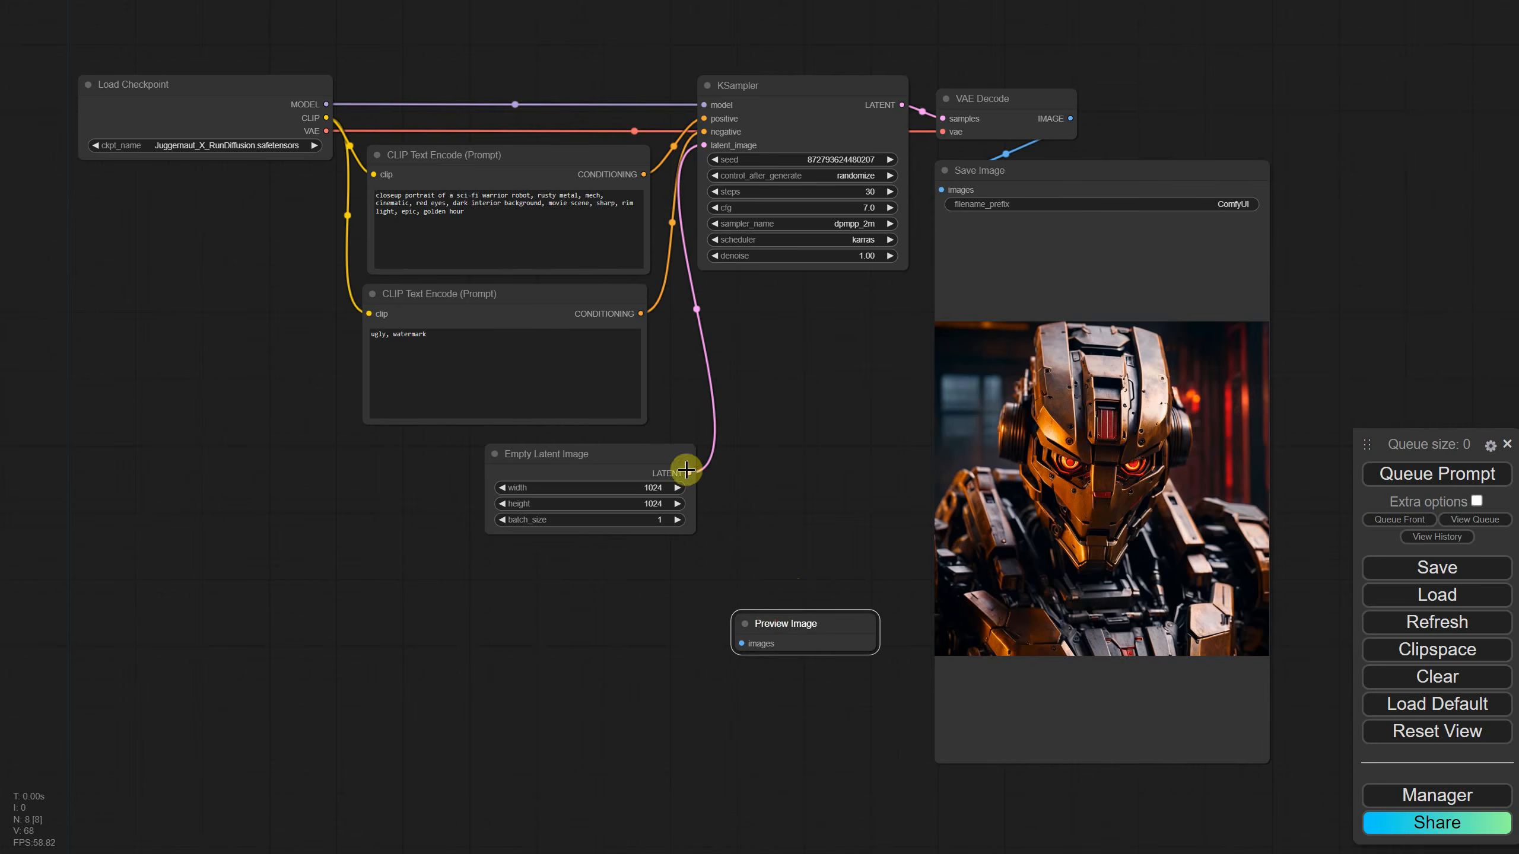
pyautogui.moveTo(686, 470); pyautogui.dragTo(747, 494)
pyautogui.click(837, 565)
pyautogui.moveTo(887, 514); pyautogui.dragTo(760, 630)
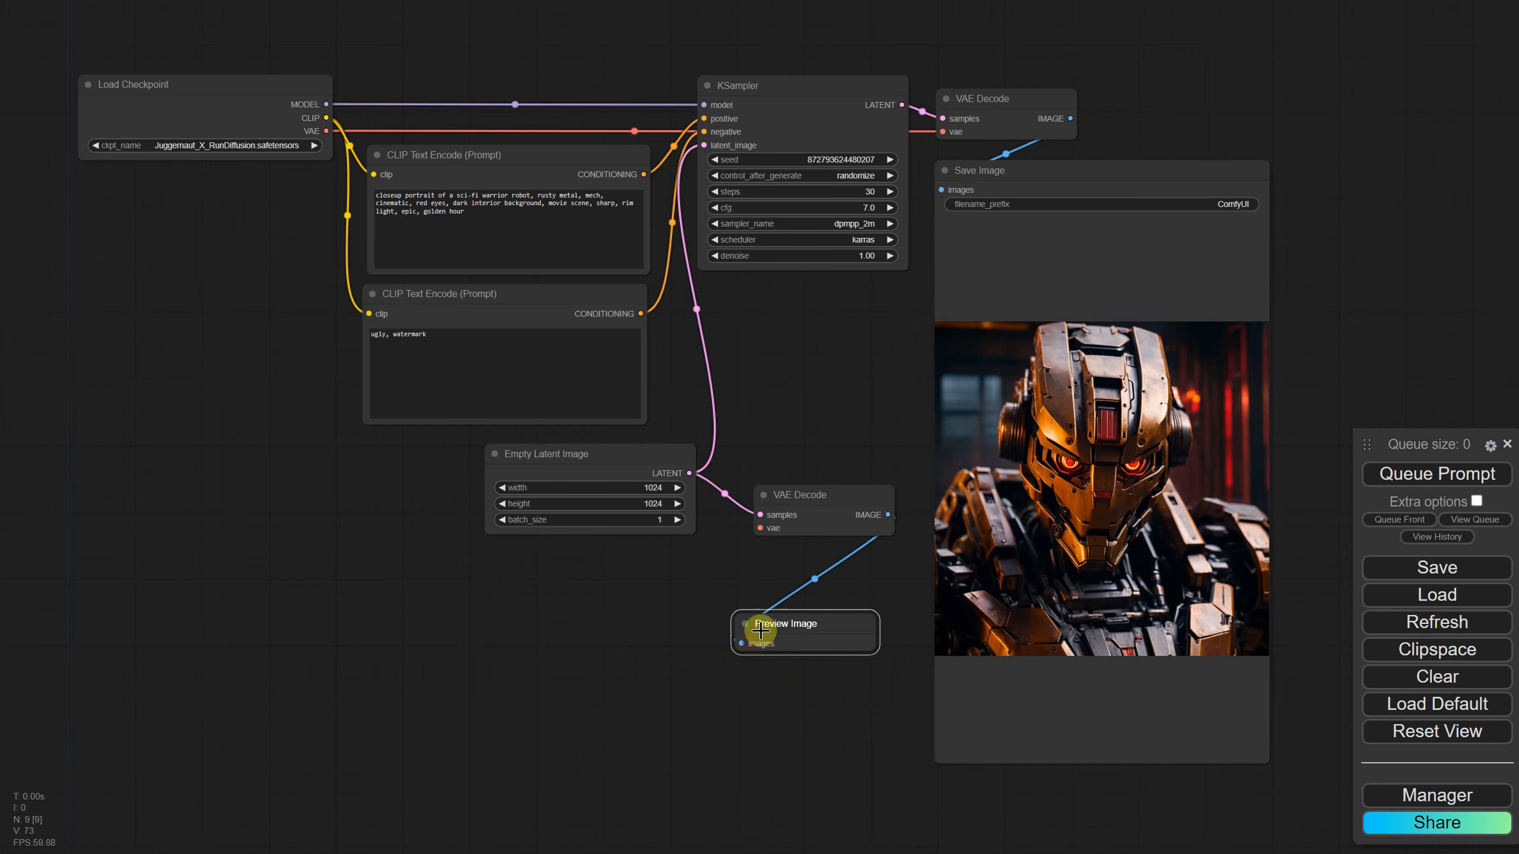
pyautogui.moveTo(326, 131); pyautogui.dragTo(760, 528)
# Bypass the Preview Image node and queue the prompt
pyautogui.rightClick(799, 508)
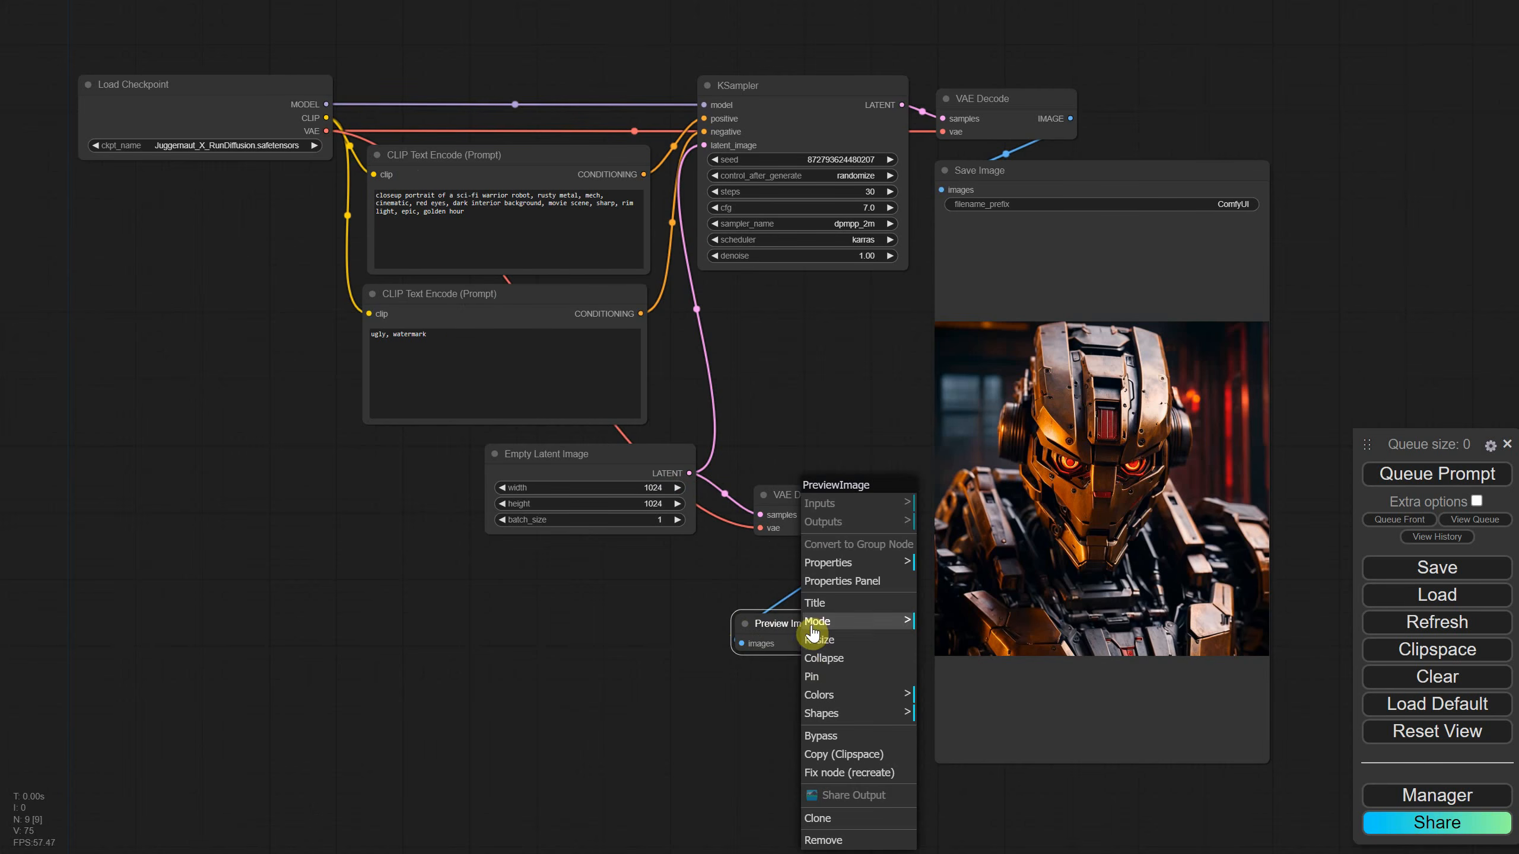
pyautogui.rightClick(771, 635)
pyautogui.click(799, 742)
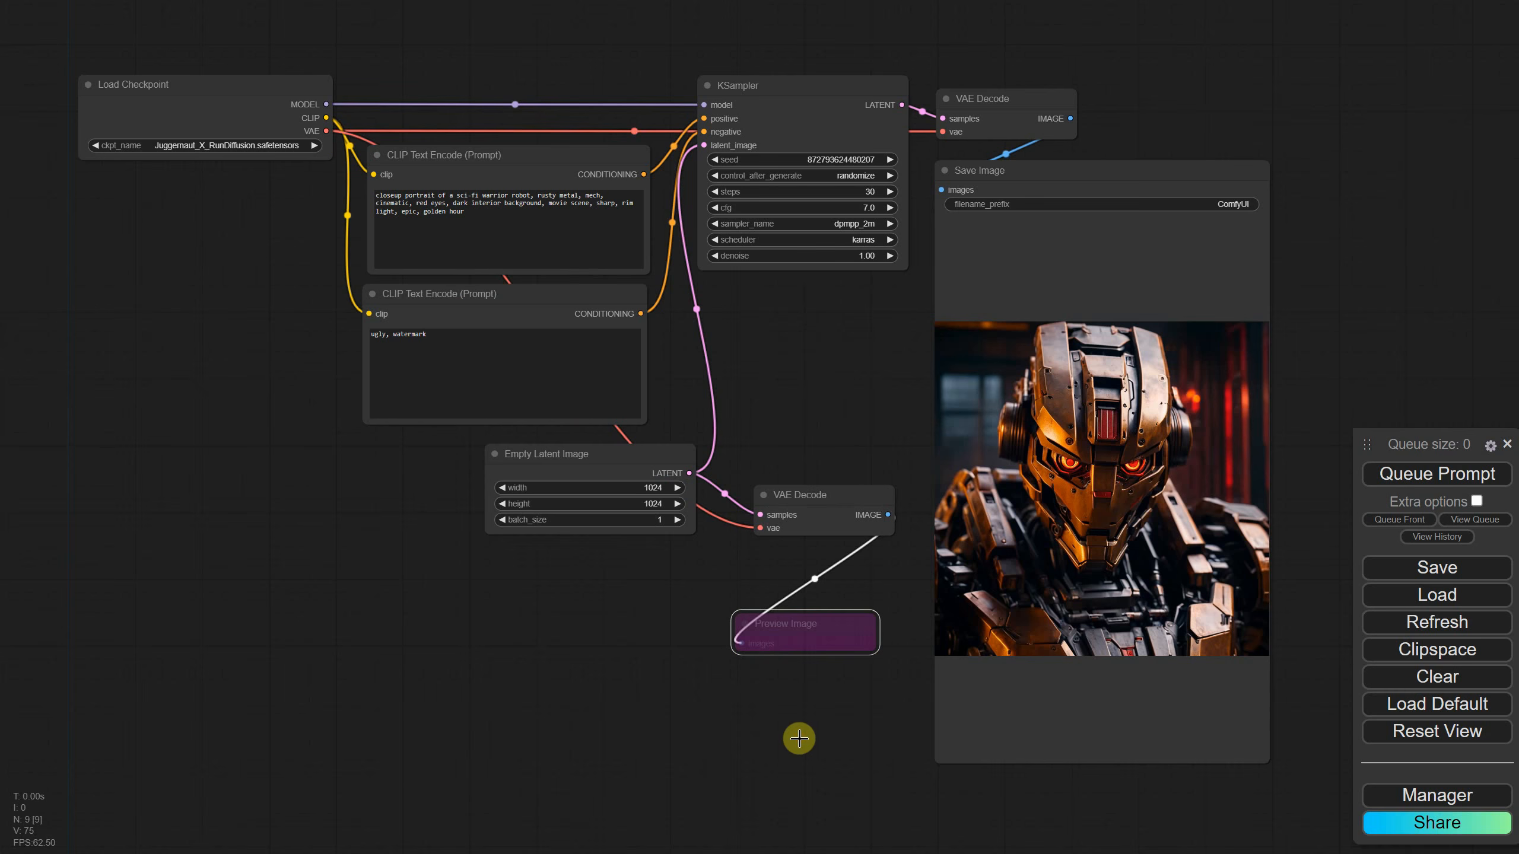
pyautogui.click(1404, 479)
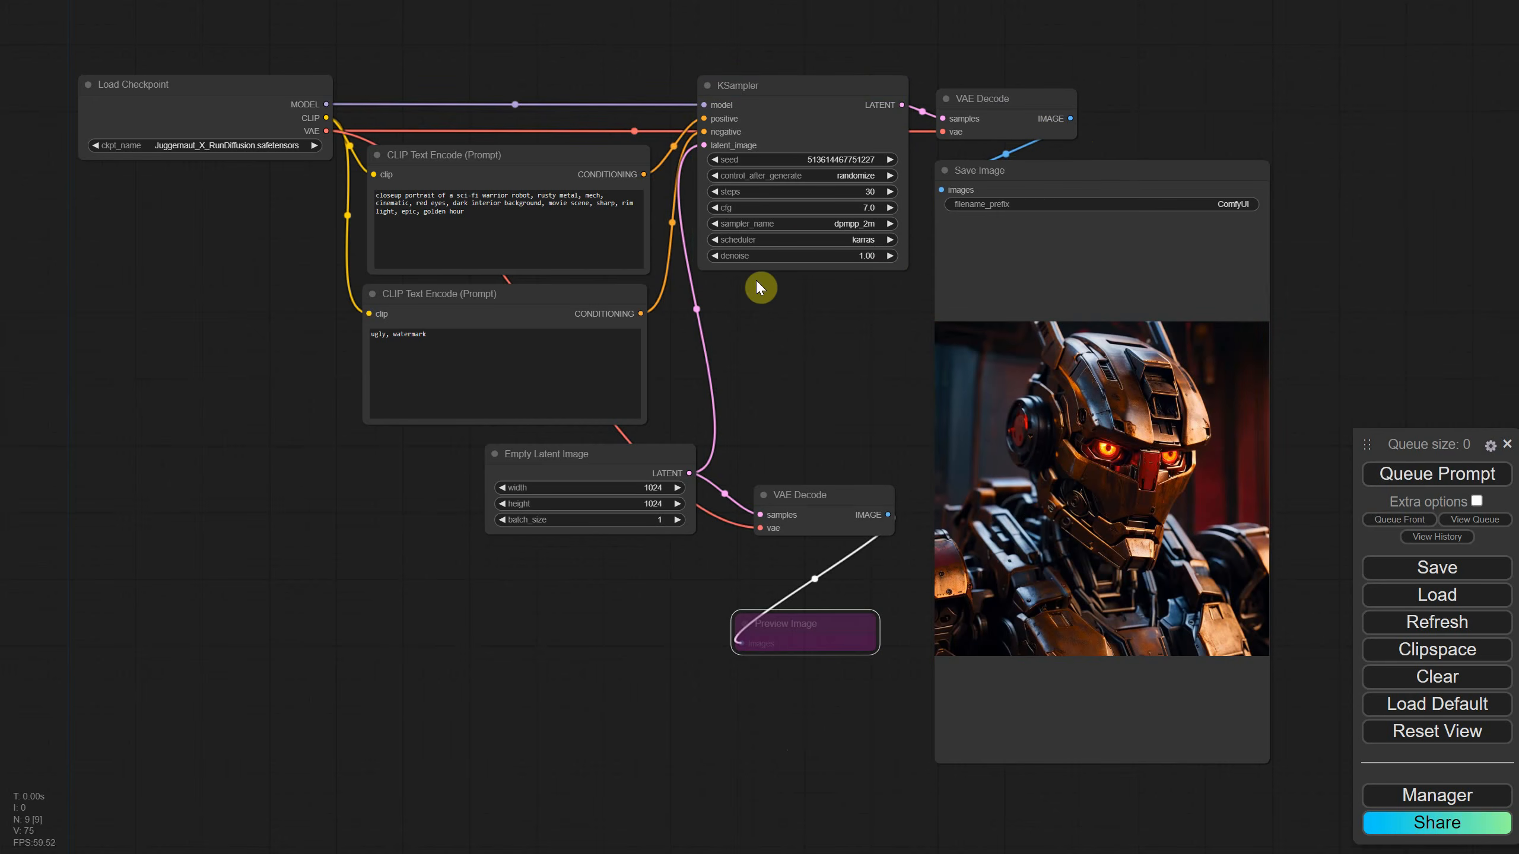
# Turn off the bypass on the Preview Image node and queue the prompt
pyautogui.rightClick(845, 644)
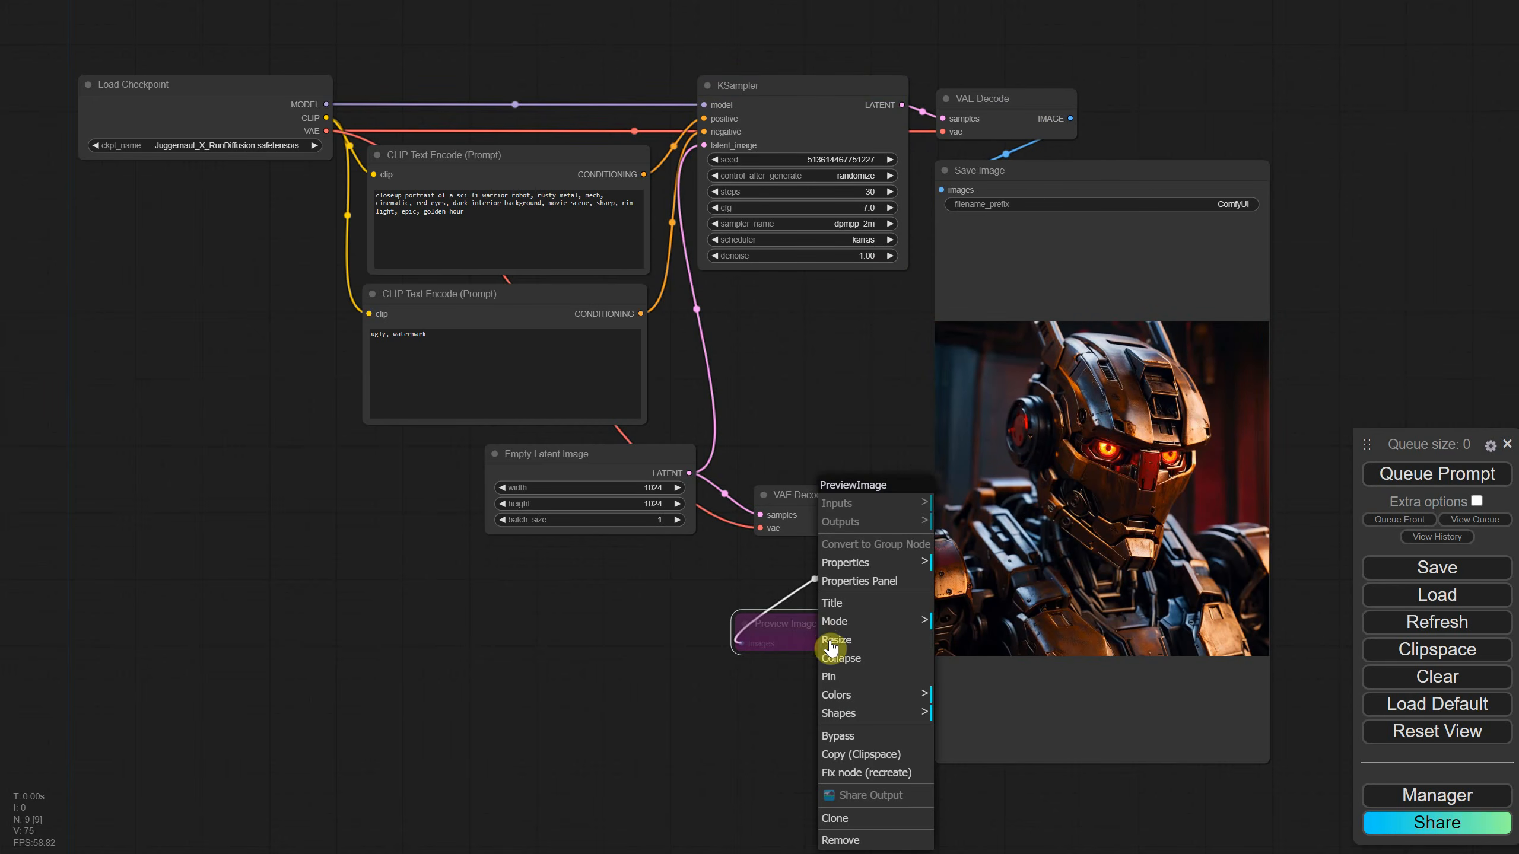
pyautogui.click(846, 735)
pyautogui.click(1376, 473)
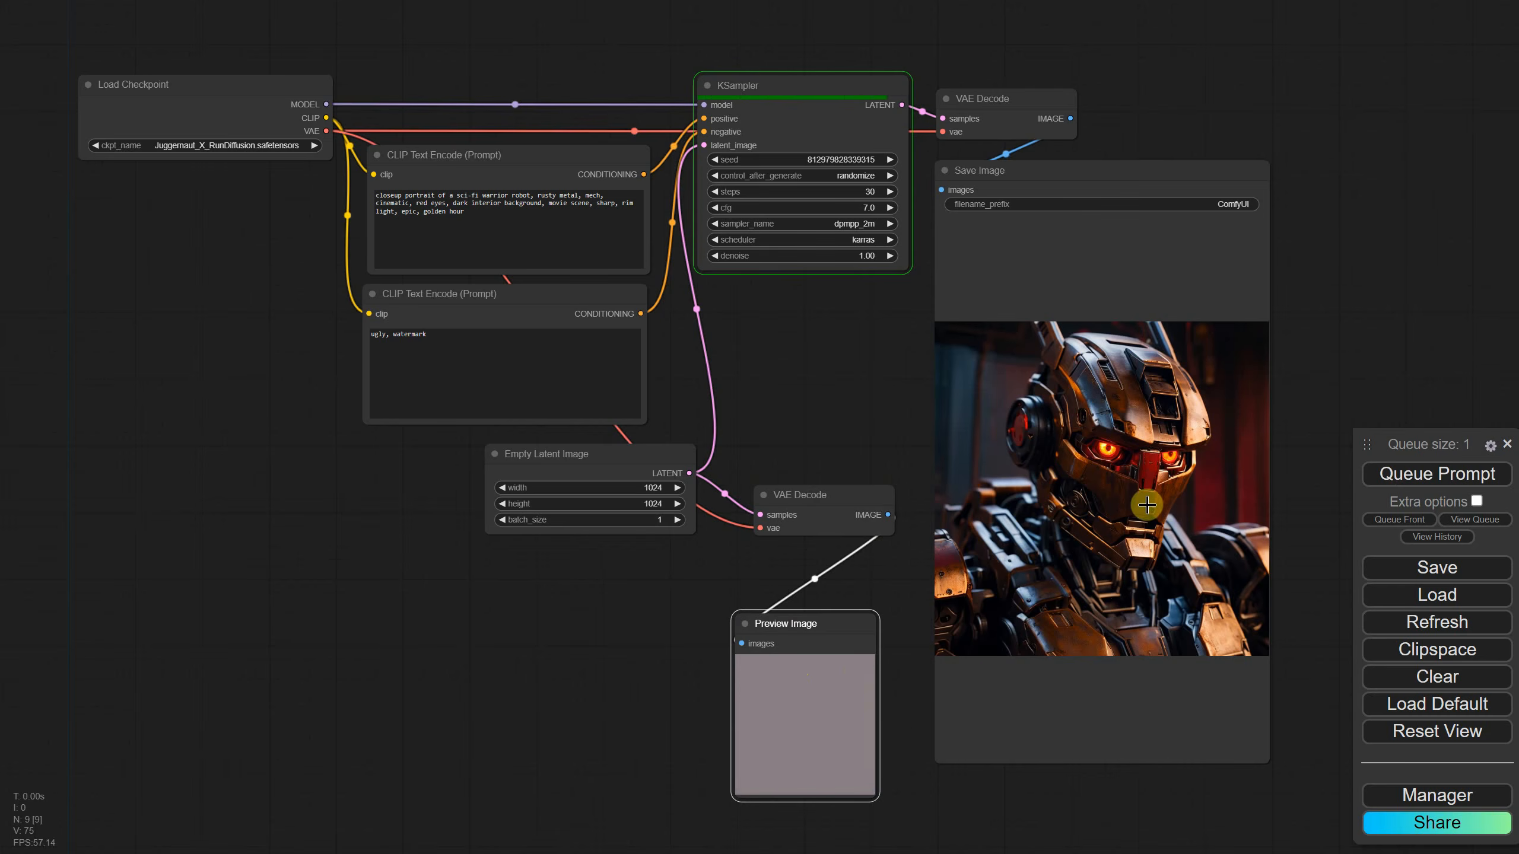
# Delete the Preview Image node and the VAE Decode node linked to Empty Latent Image
pyautogui.press('Delete')
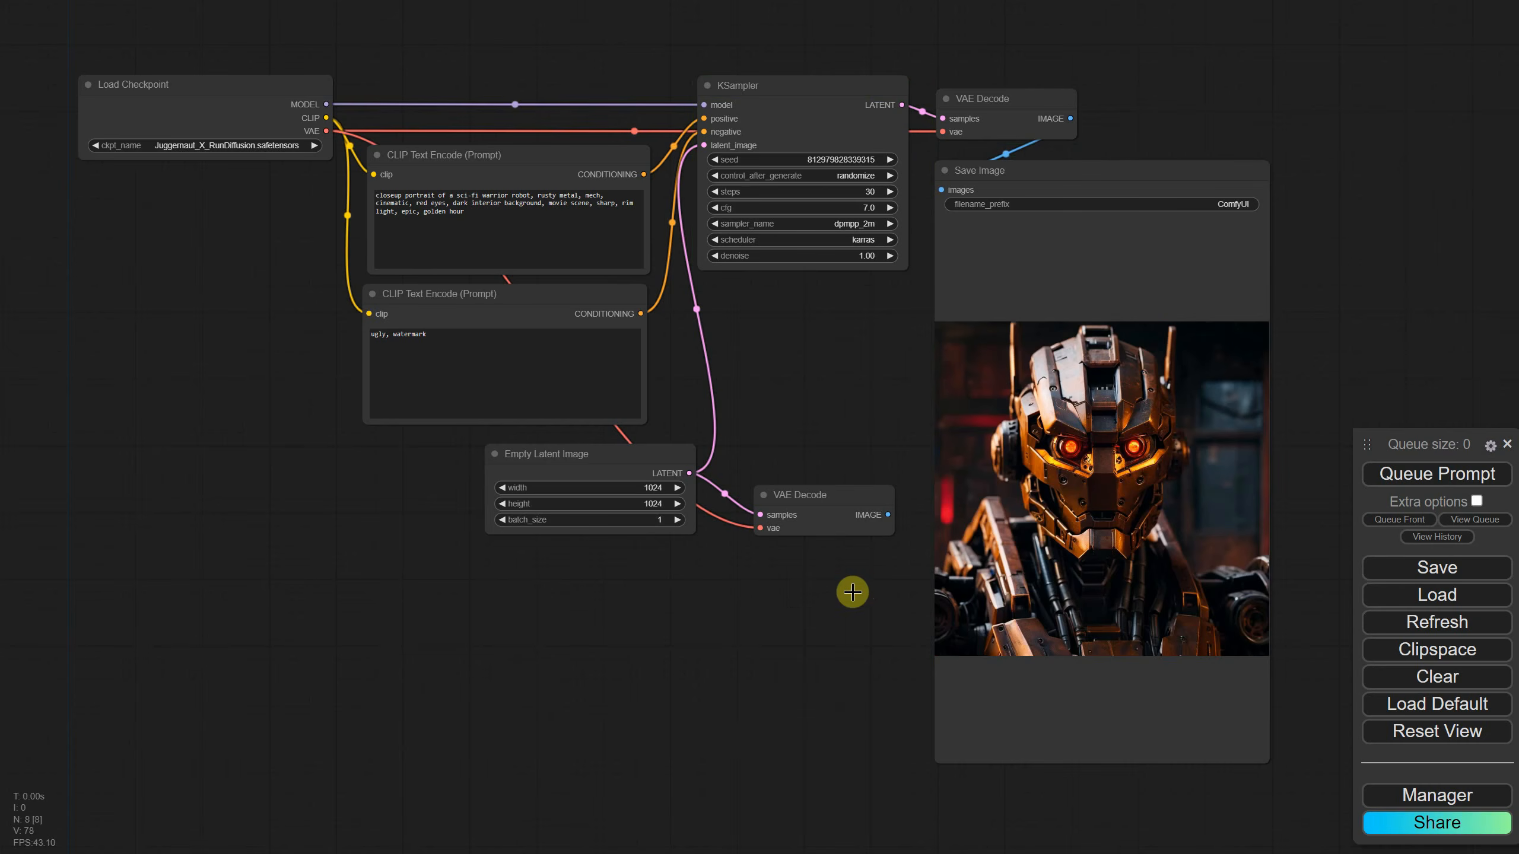
pyautogui.click(820, 499)
pyautogui.press('Delete')
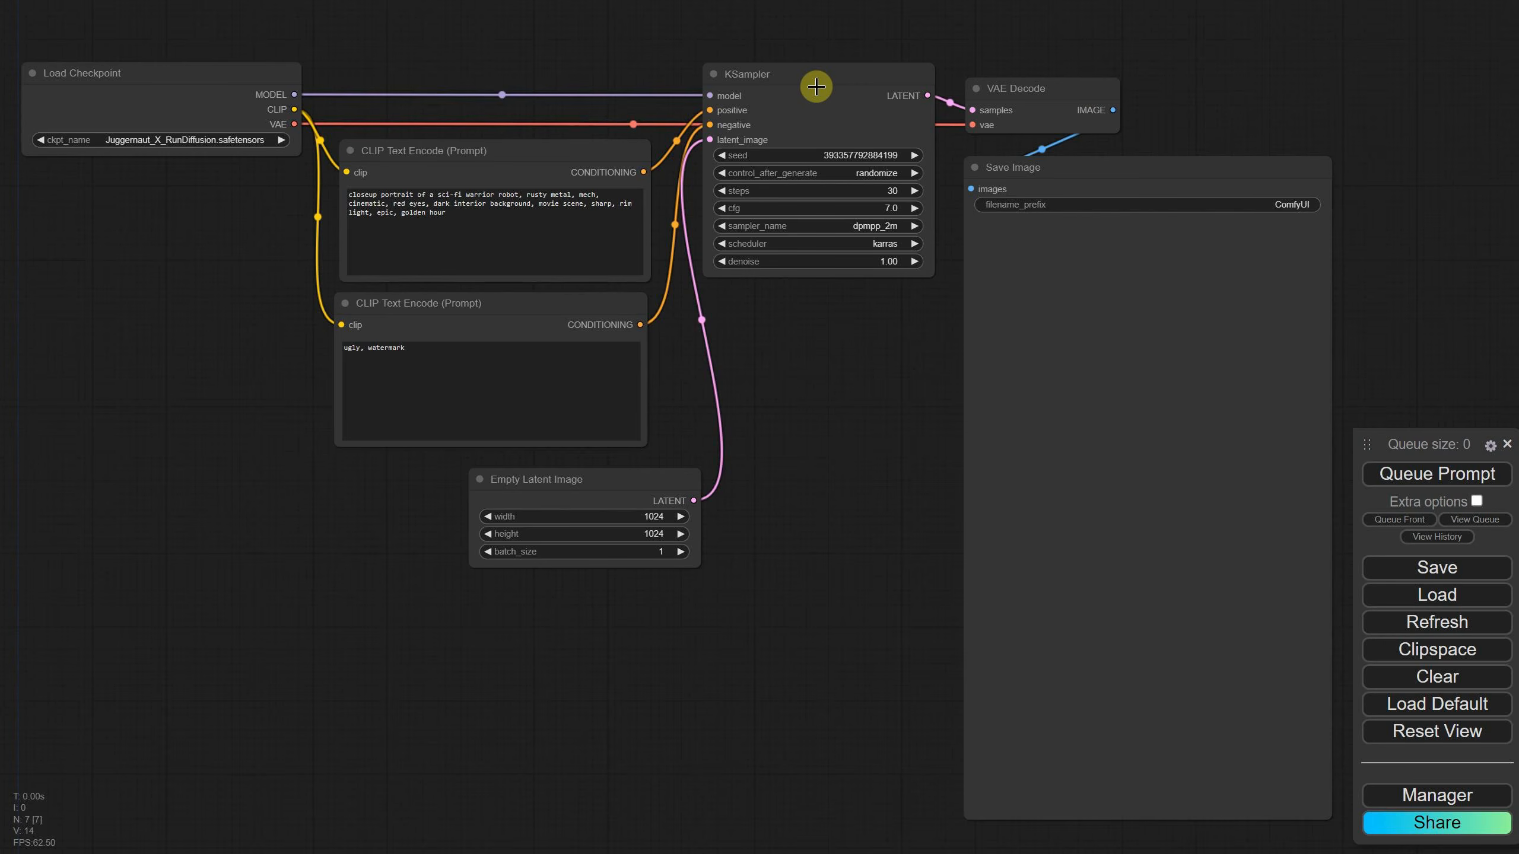
# Paste a copy of the KSampler node without its links and place it below the original
pyautogui.click(817, 86)
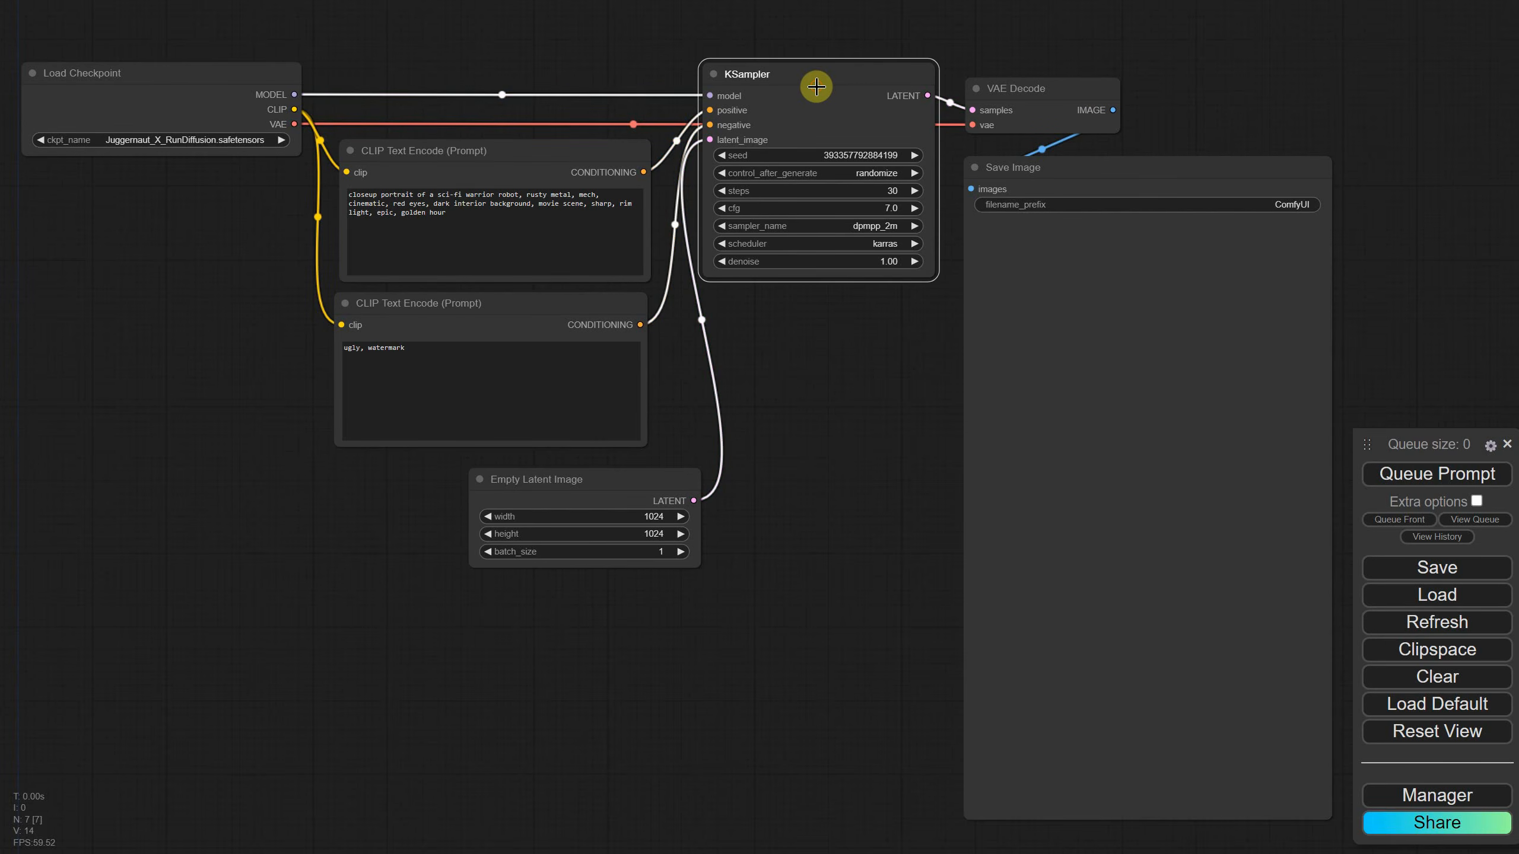
pyautogui.hotkey('ctrl', 'c')
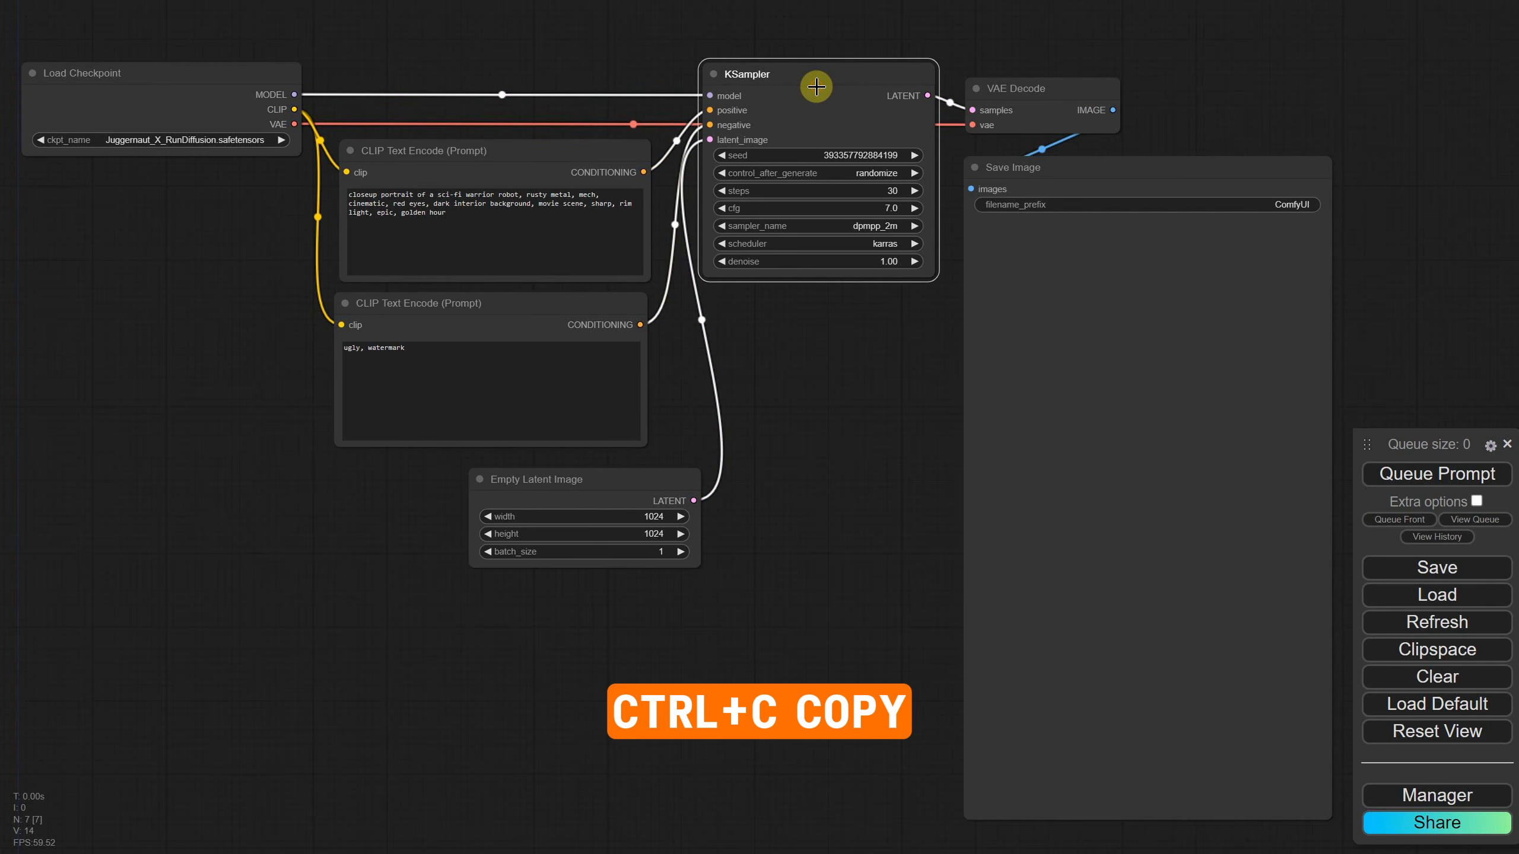
pyautogui.hotkey('ctrl', 'v')
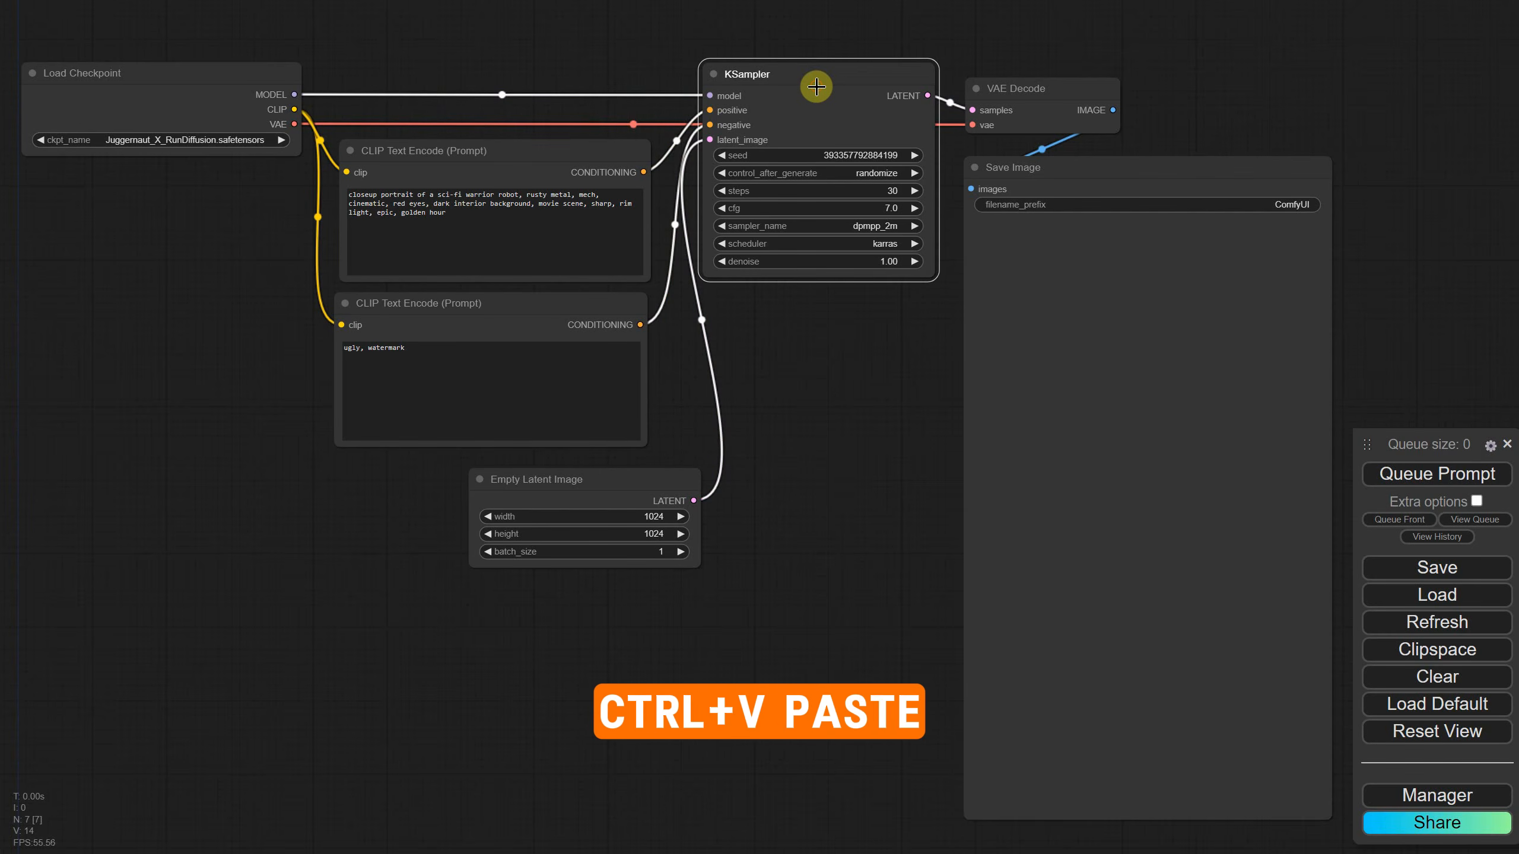
pyautogui.hotkey('ctrl', 'v')
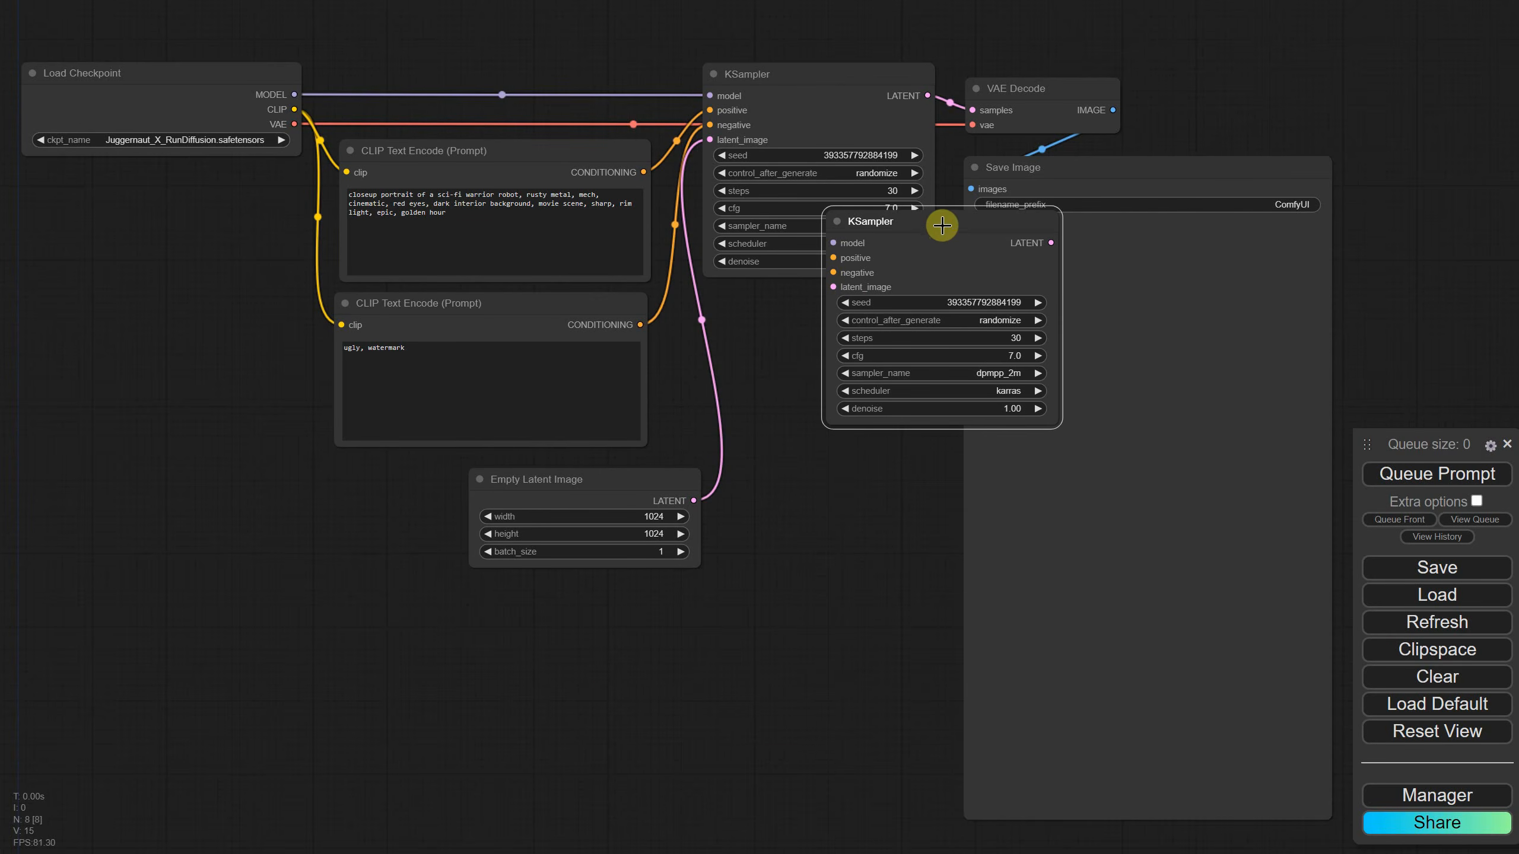
pyautogui.moveTo(942, 226); pyautogui.dragTo(870, 348)
# Wire the pasted KSampler manually to the checkpoint model, prompt conditioning and Empty Latent Image outputs, and delete that copy
pyautogui.moveTo(643, 172); pyautogui.dragTo(766, 380)
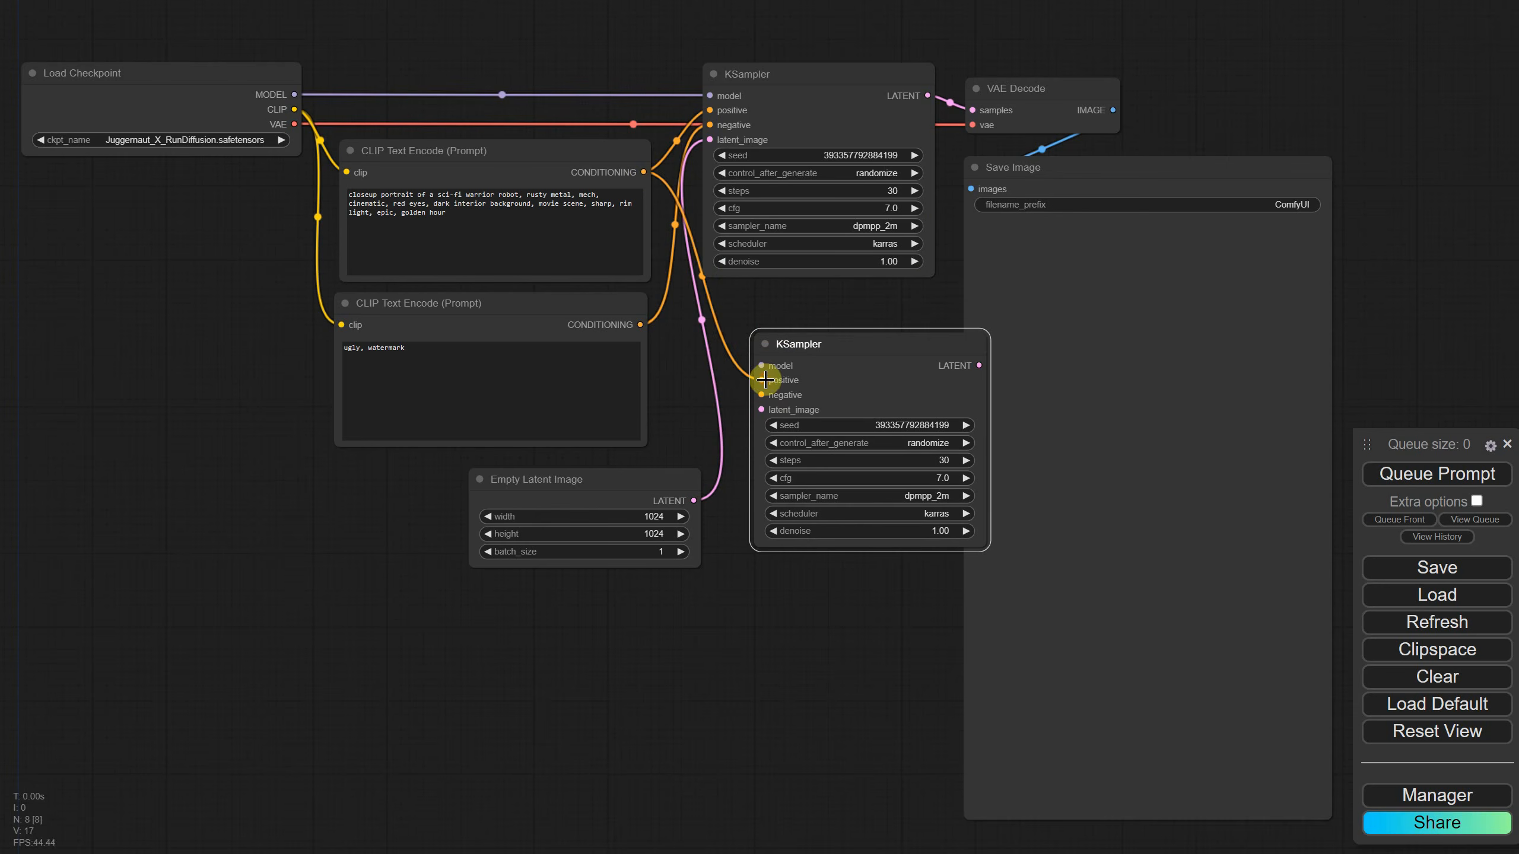
pyautogui.moveTo(639, 324); pyautogui.dragTo(761, 380)
pyautogui.moveTo(293, 94); pyautogui.dragTo(761, 365)
pyautogui.moveTo(694, 501); pyautogui.dragTo(762, 412)
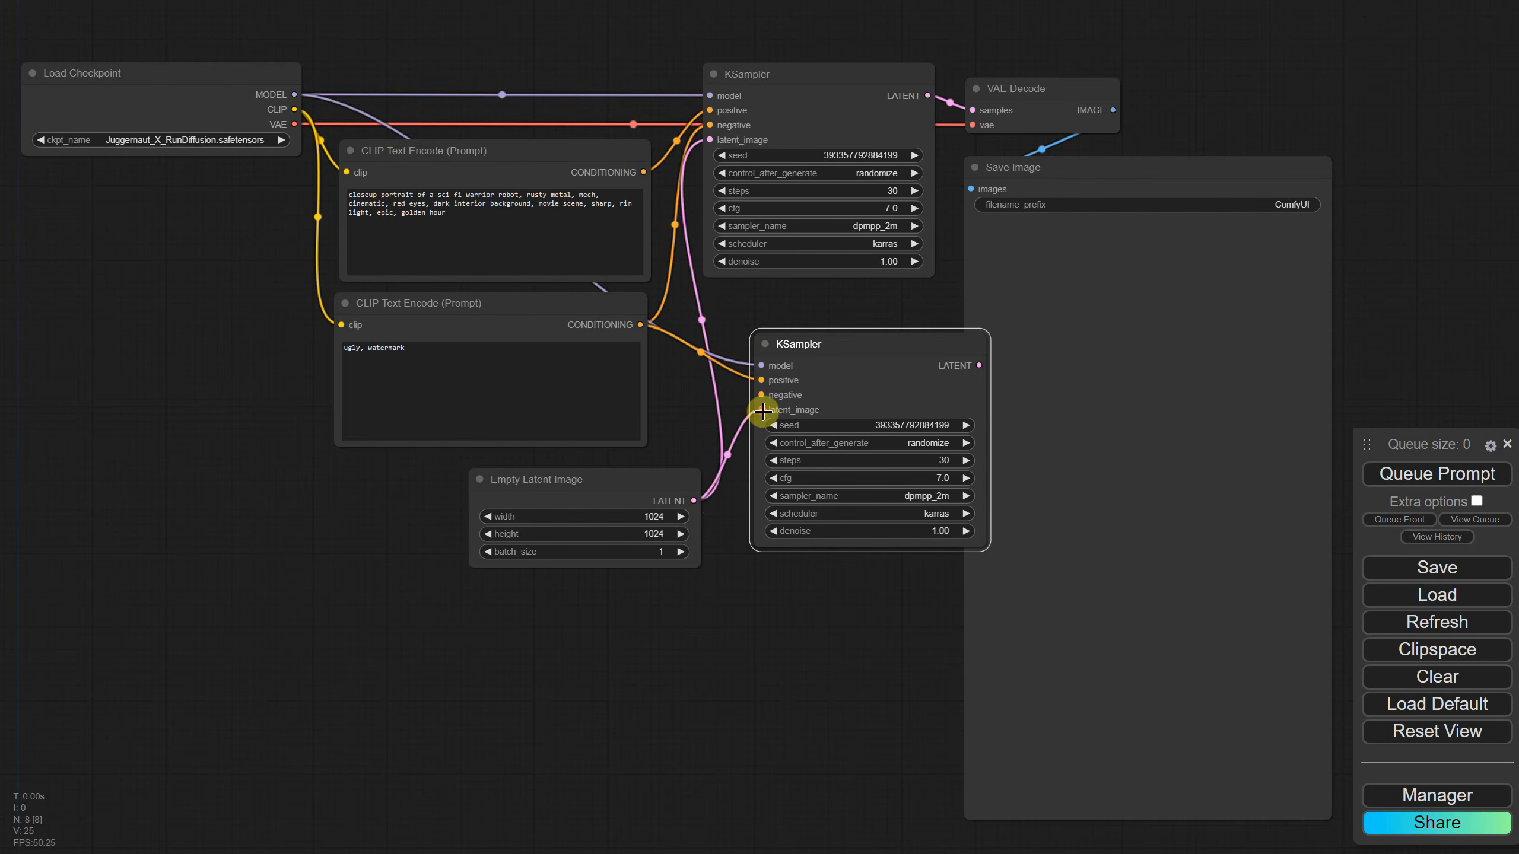
pyautogui.press('Delete')
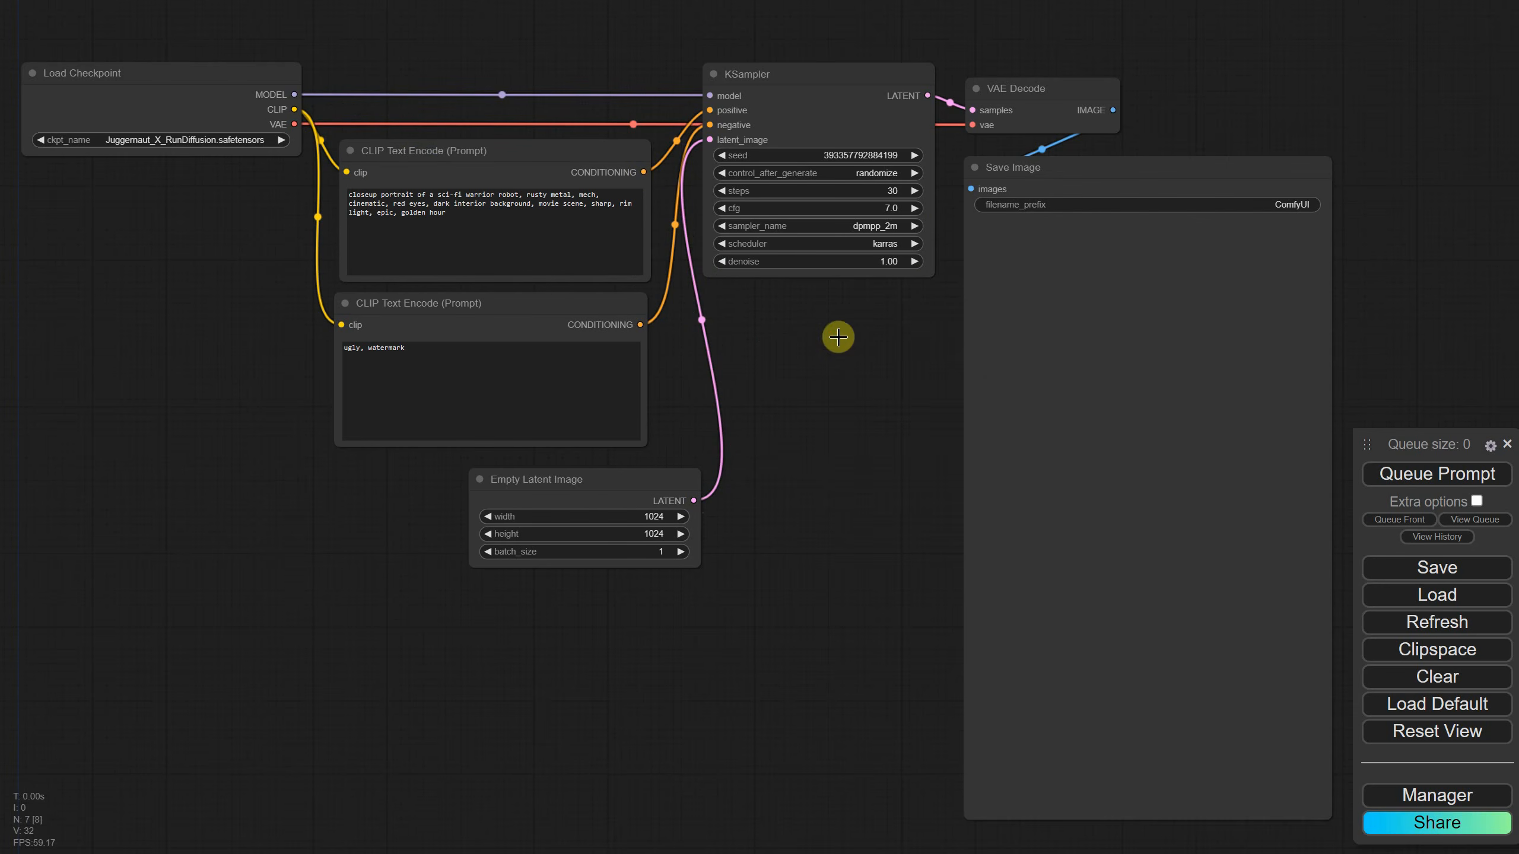
# Paste two copies of the KSampler with their input links kept, and move one below the original
pyautogui.click(786, 82)
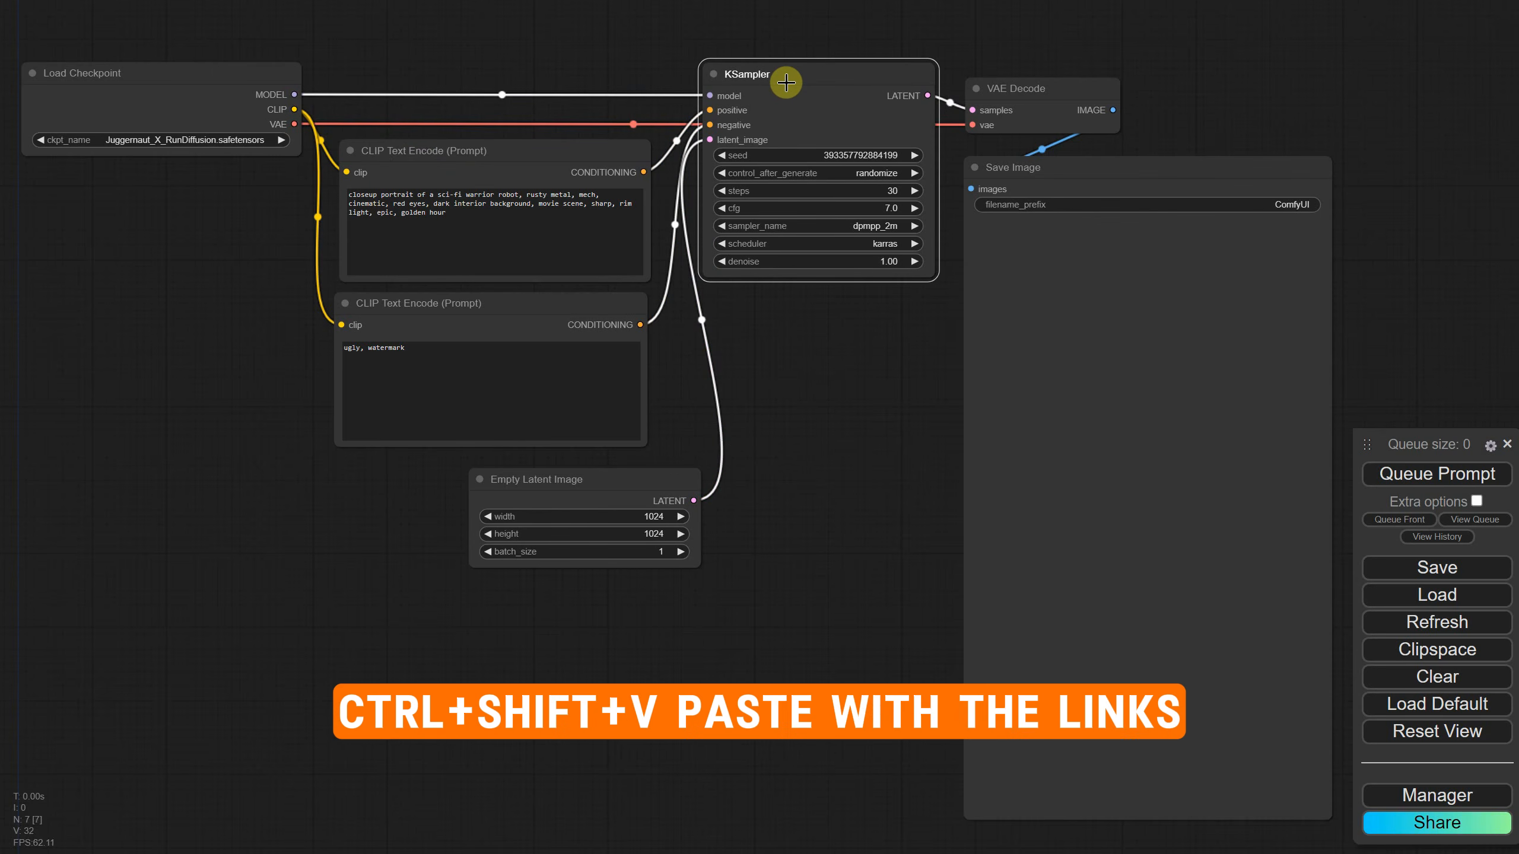
pyautogui.hotkey('ctrl', 'shift', 'v')
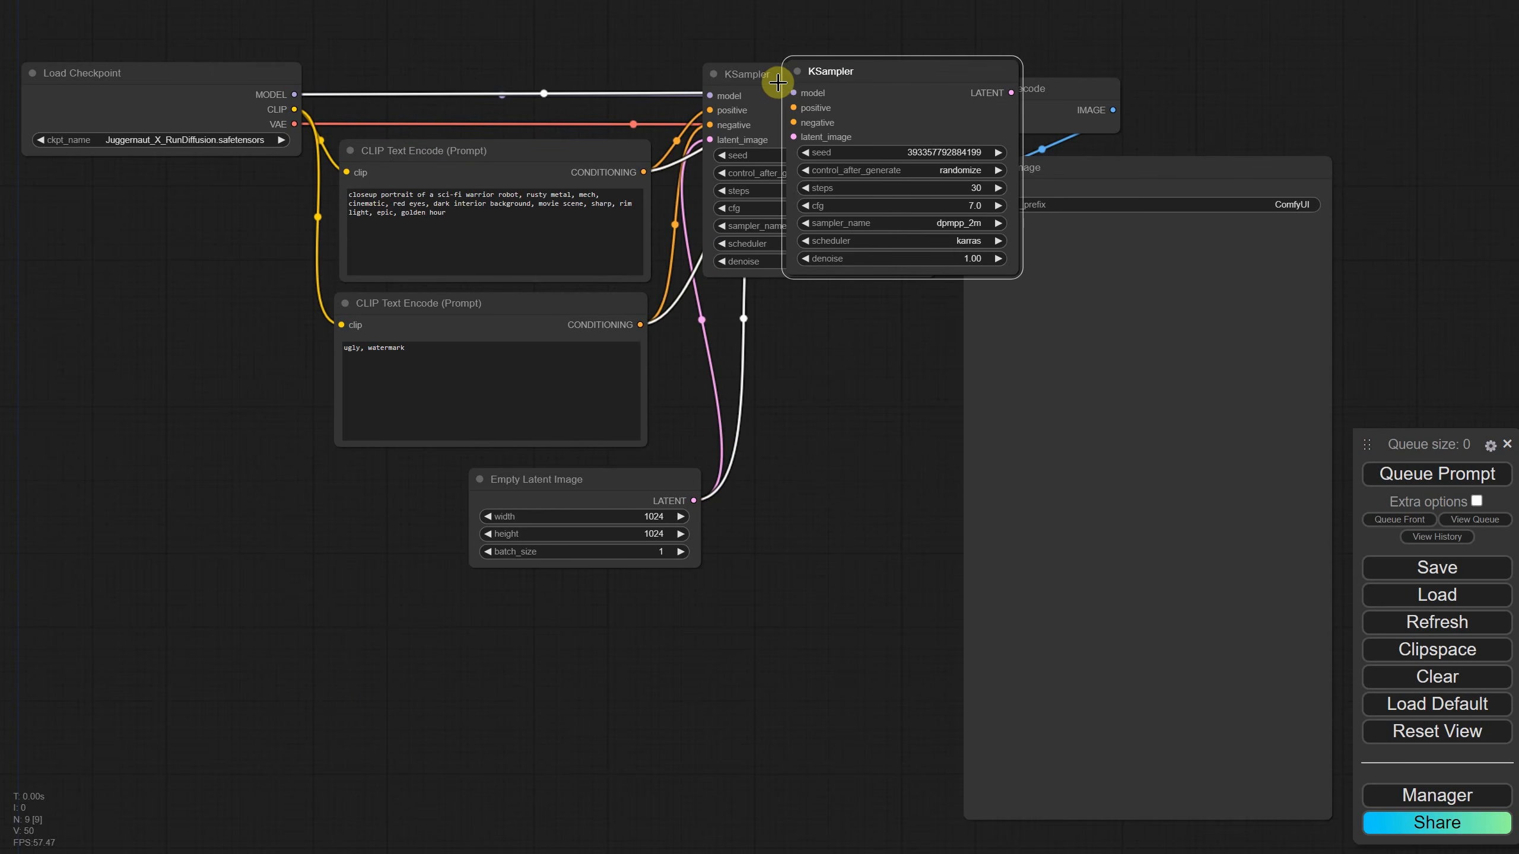
pyautogui.moveTo(884, 72); pyautogui.dragTo(1016, 377)
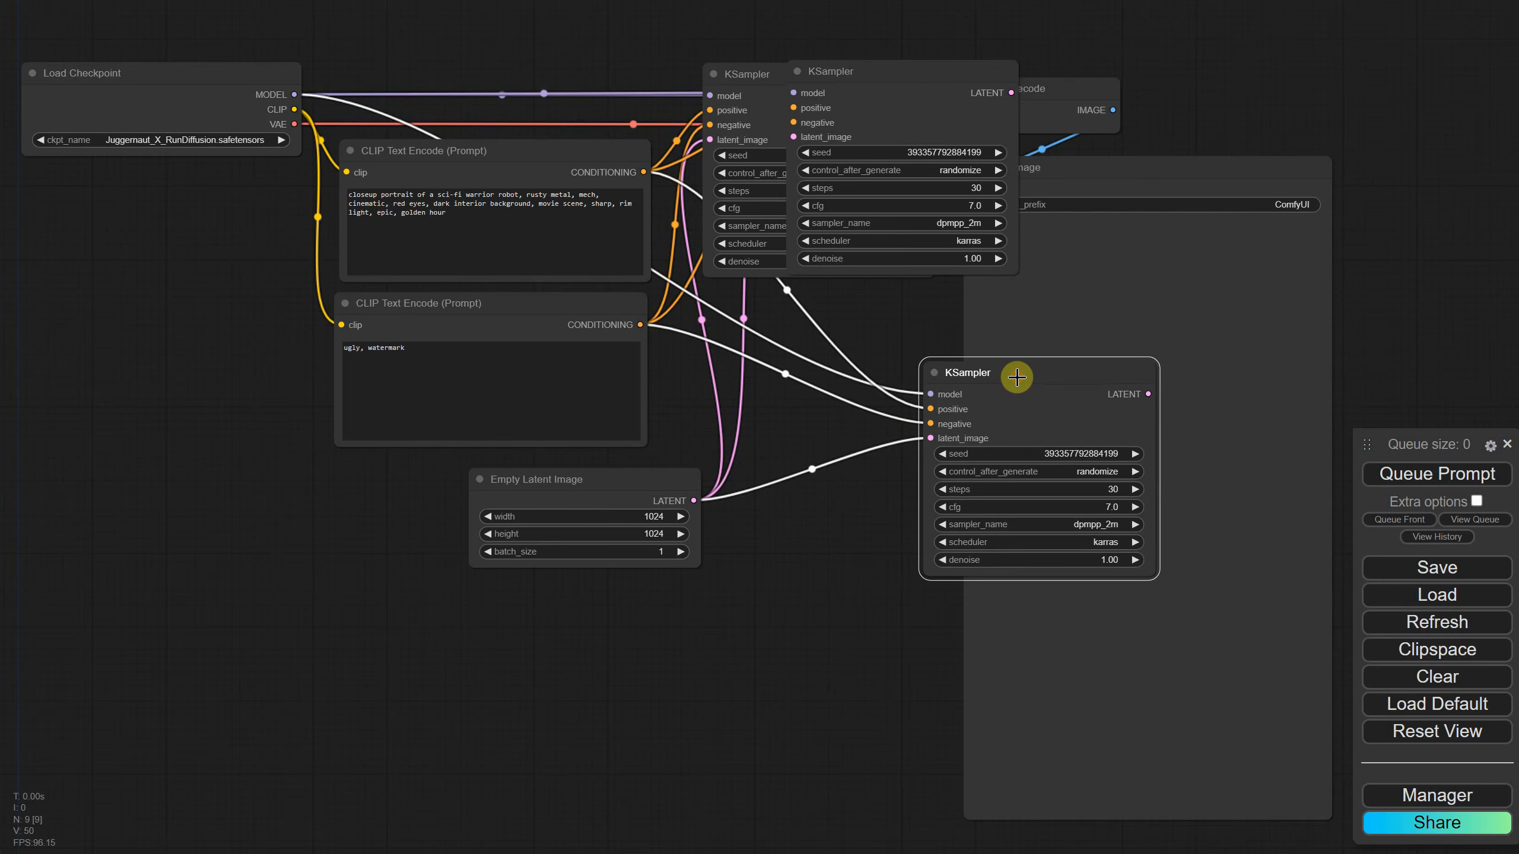
# Delete both linked KSampler copies, leaving only the original
pyautogui.press('Delete')
pyautogui.click(895, 71)
pyautogui.press('Delete')
# Duplicate the KSampler, VAE Decode and Save Image nodes together with their links, and place the copies beside the original Save Image node
pyautogui.click(827, 77)
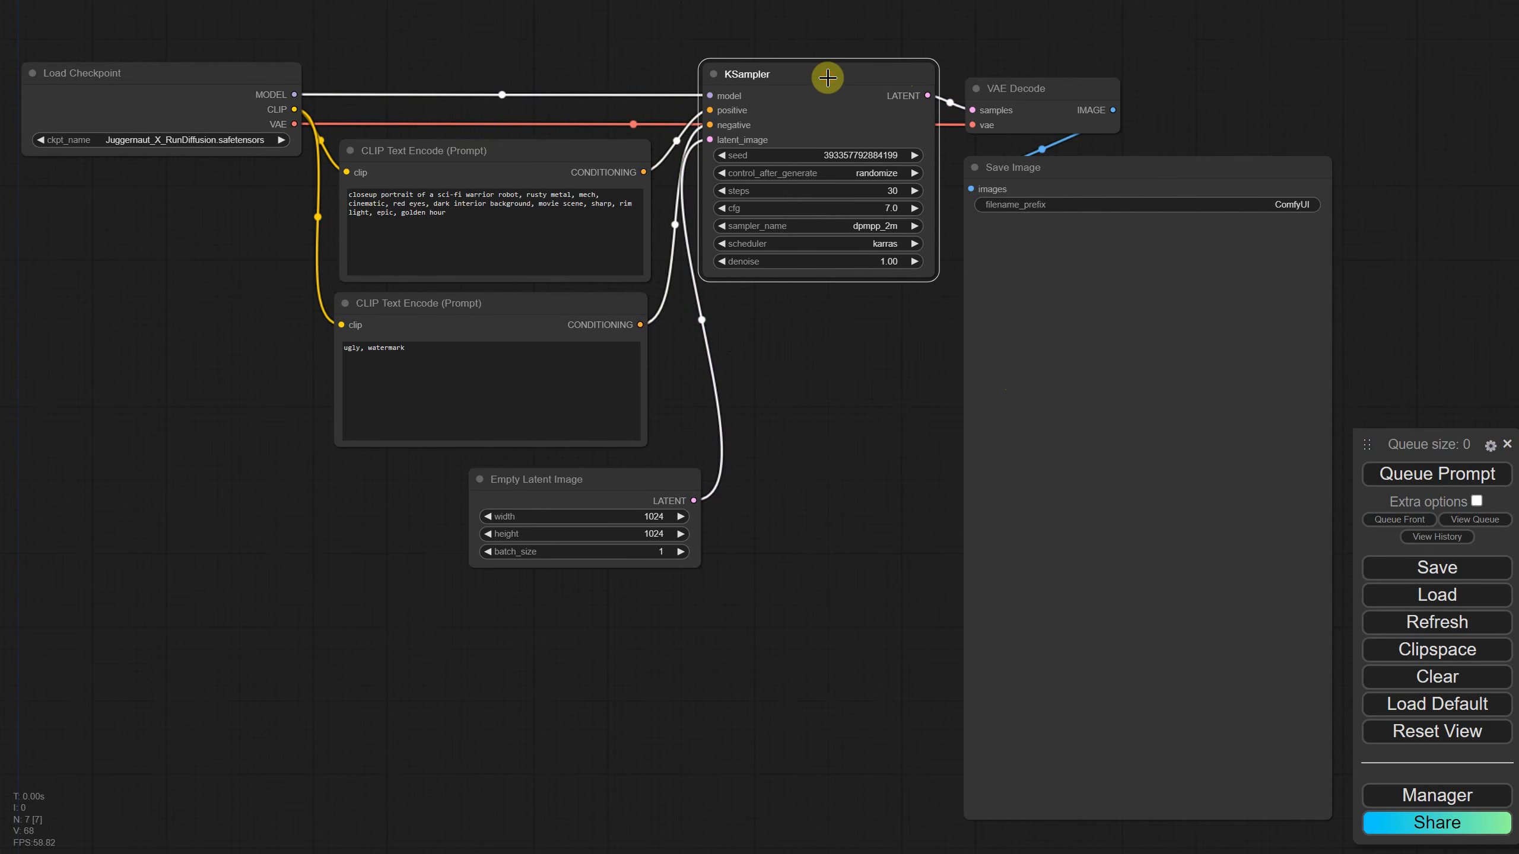
pyautogui.keyDown('shift'); pyautogui.click(1028, 88); pyautogui.keyUp('shift')
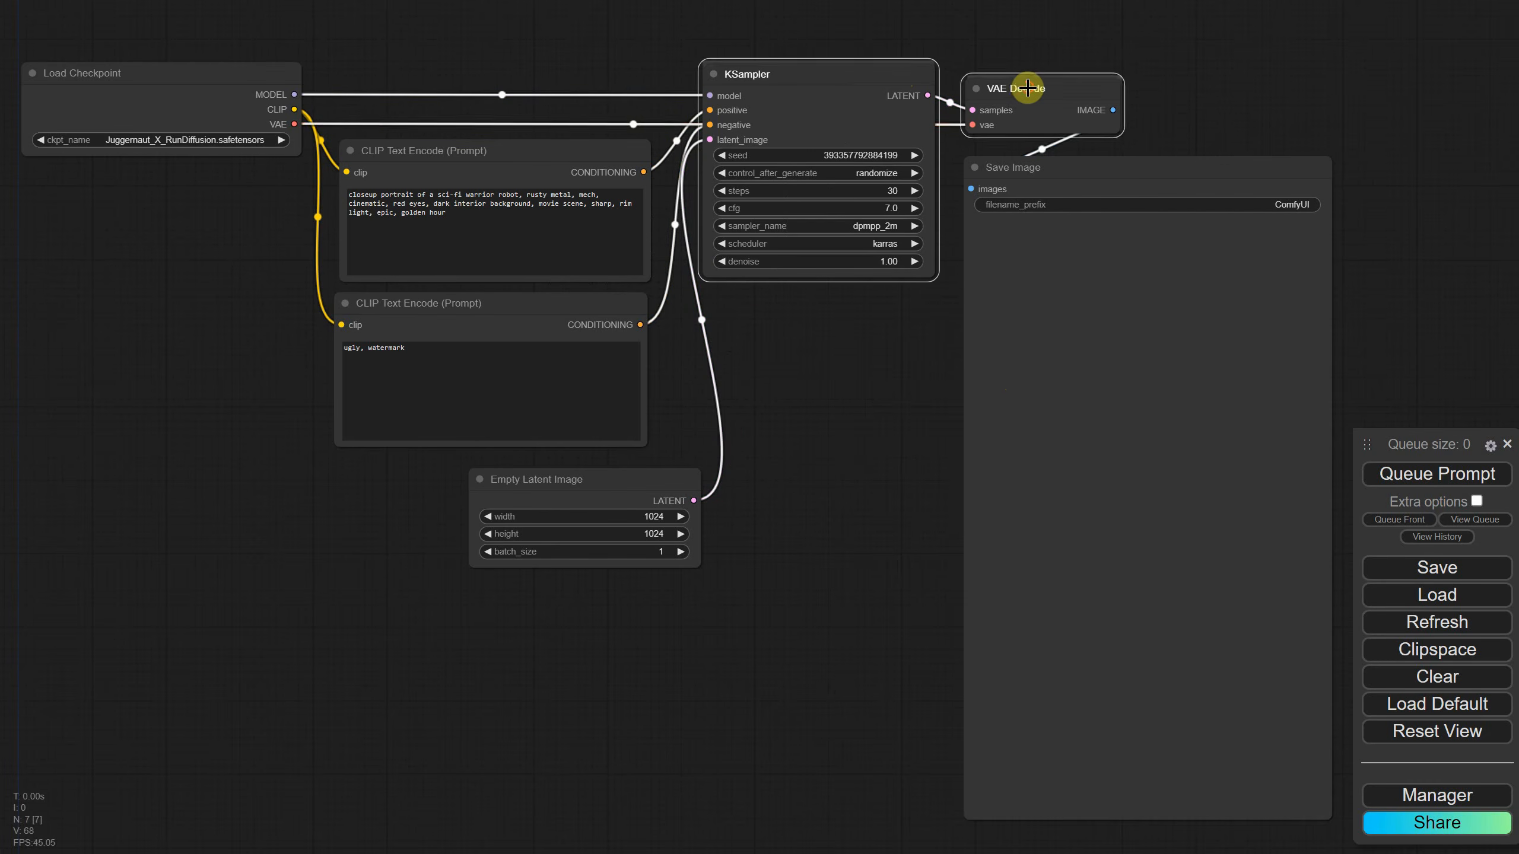
pyautogui.keyDown('shift'); pyautogui.click(1087, 169); pyautogui.keyUp('shift')
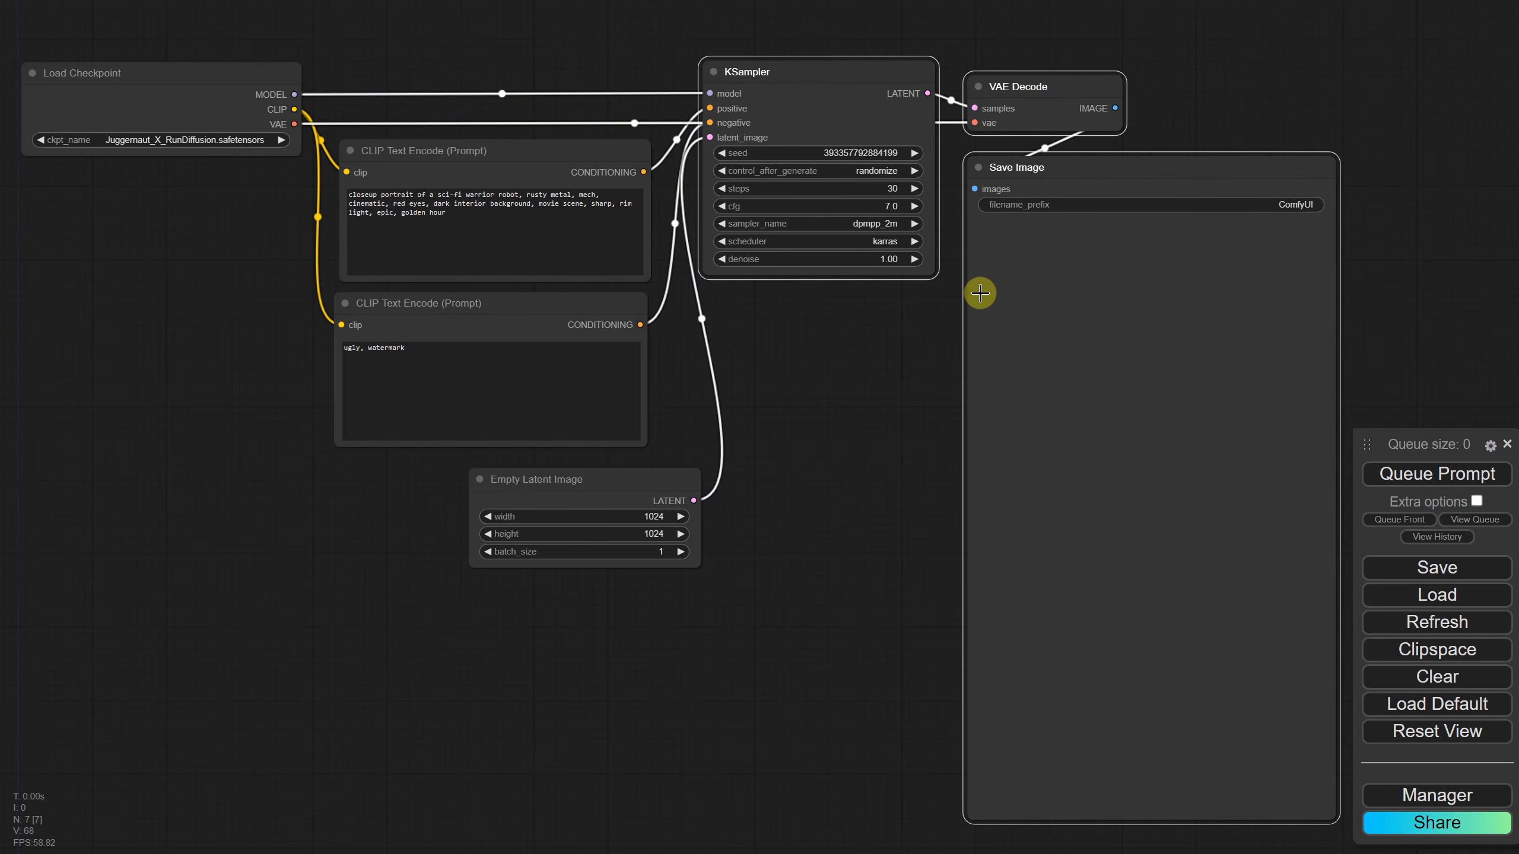
pyautogui.scroll(-3, 845, 323)
pyautogui.scroll(1, 848, 323)
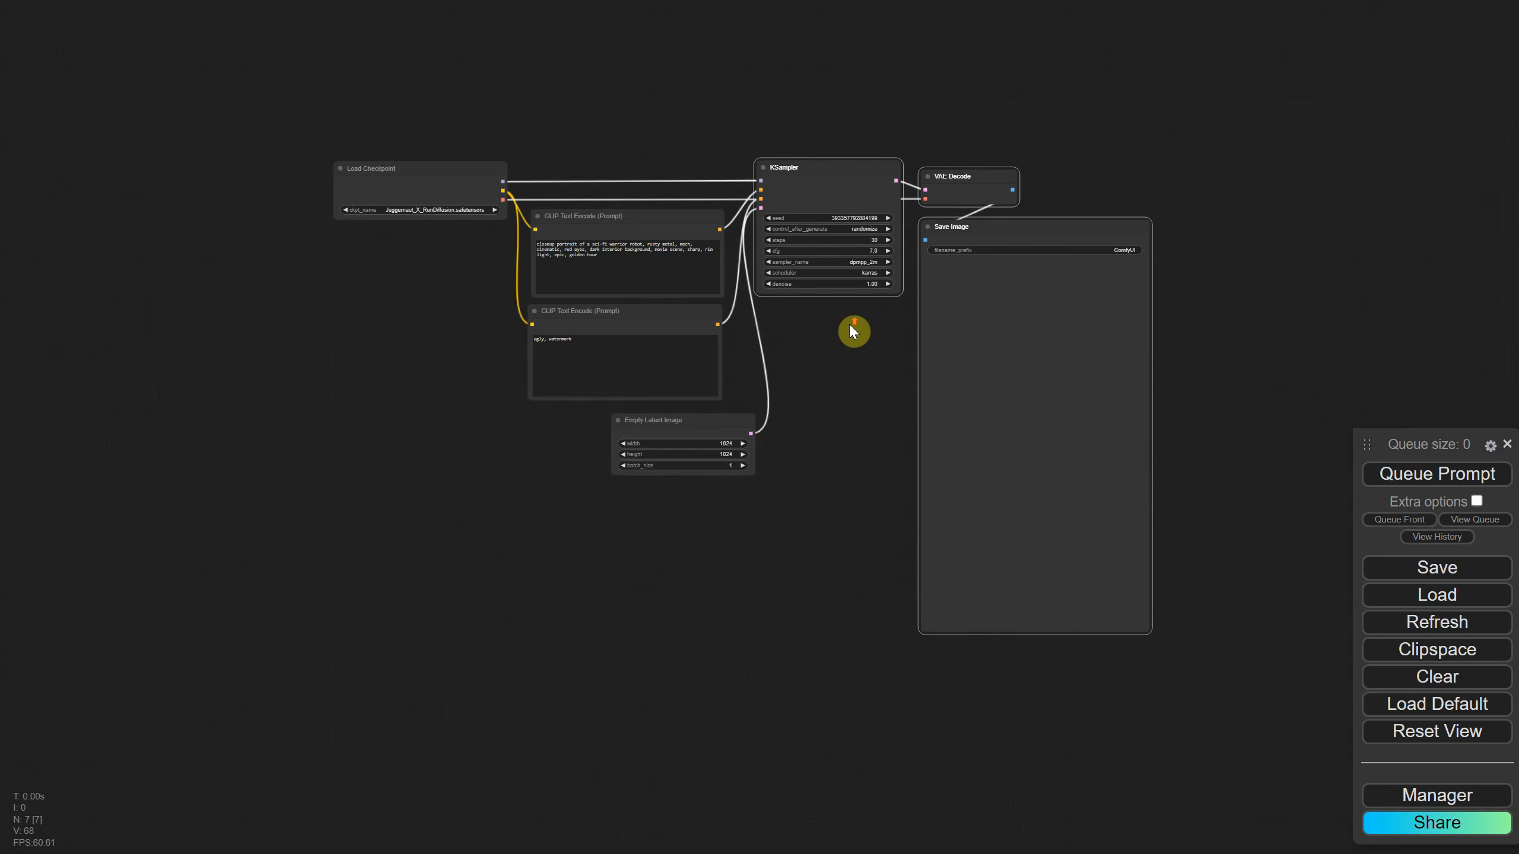
pyautogui.moveTo(1230, 274); pyautogui.dragTo(700, 306)
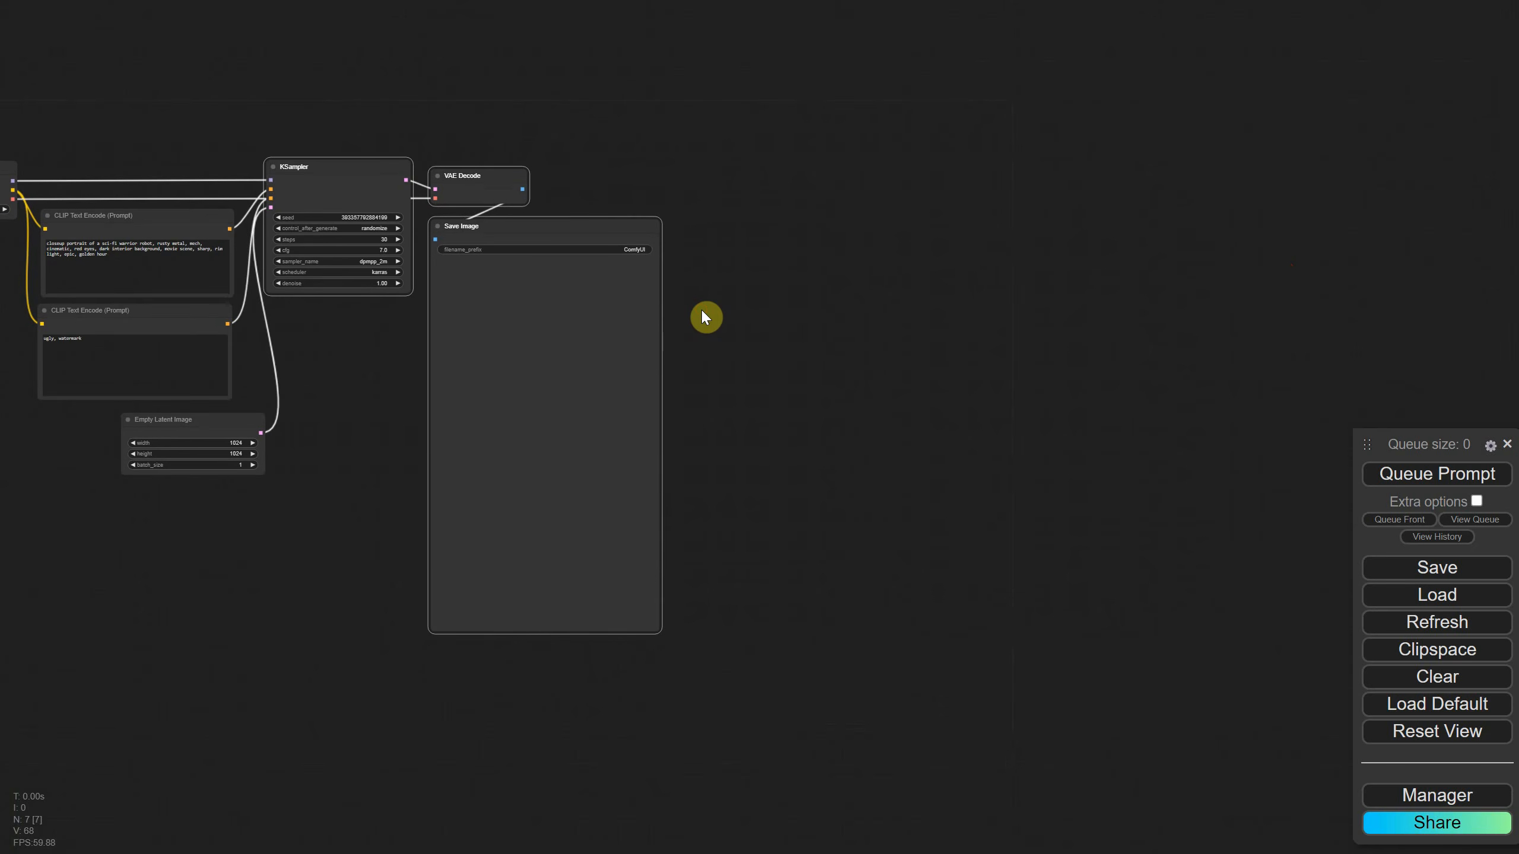
pyautogui.hotkey('ctrl', 'shift', 'v')
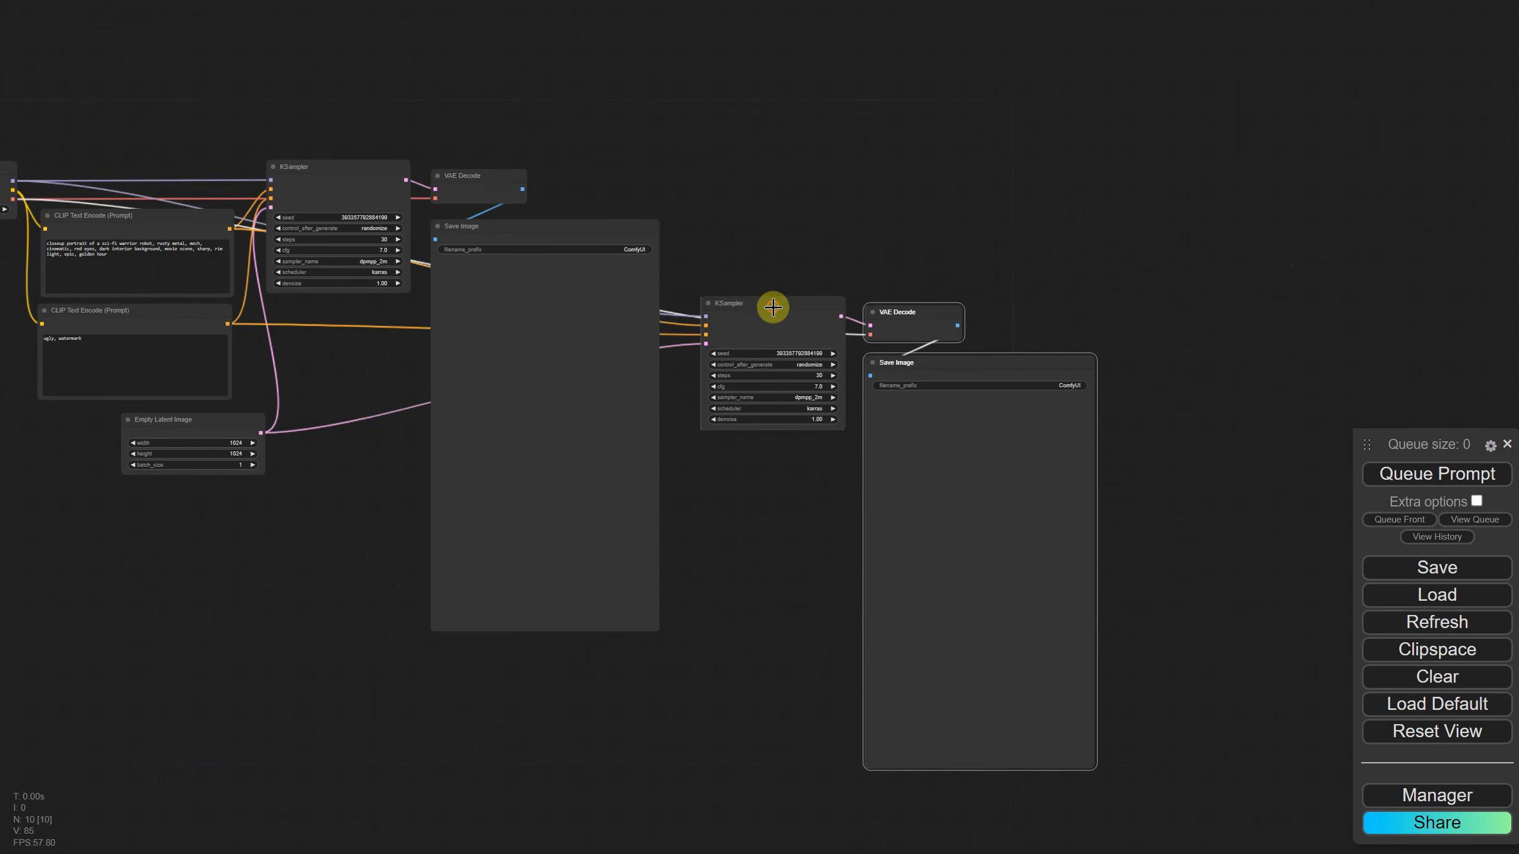
pyautogui.moveTo(772, 307); pyautogui.dragTo(751, 176)
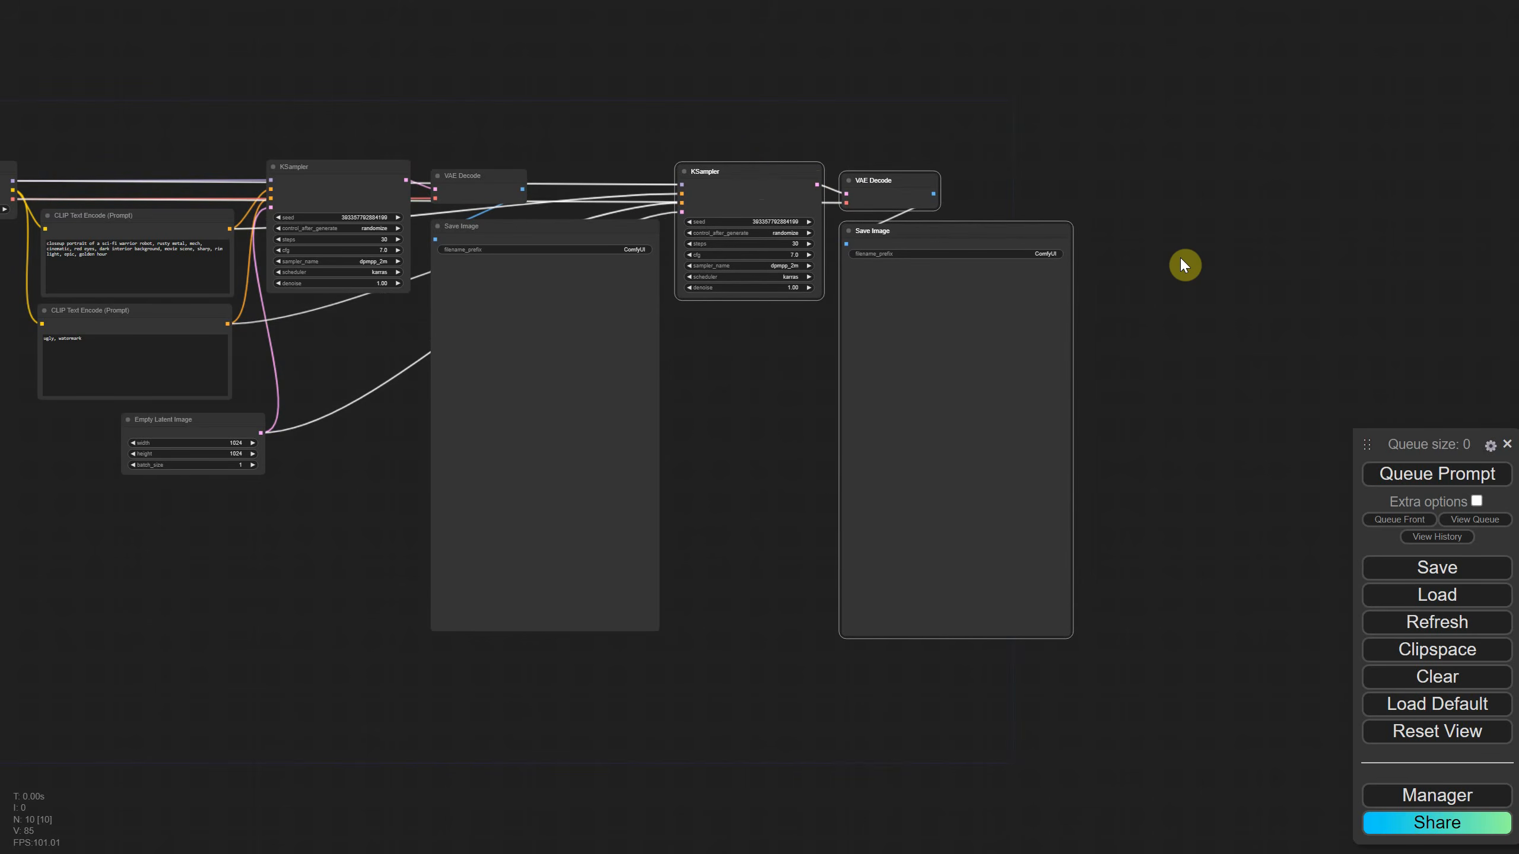
# Paste another linked set of KSampler, VAE Decode and Save Image nodes and align it in the row after the second set
pyautogui.hotkey('ctrl', 'shift', 'v')
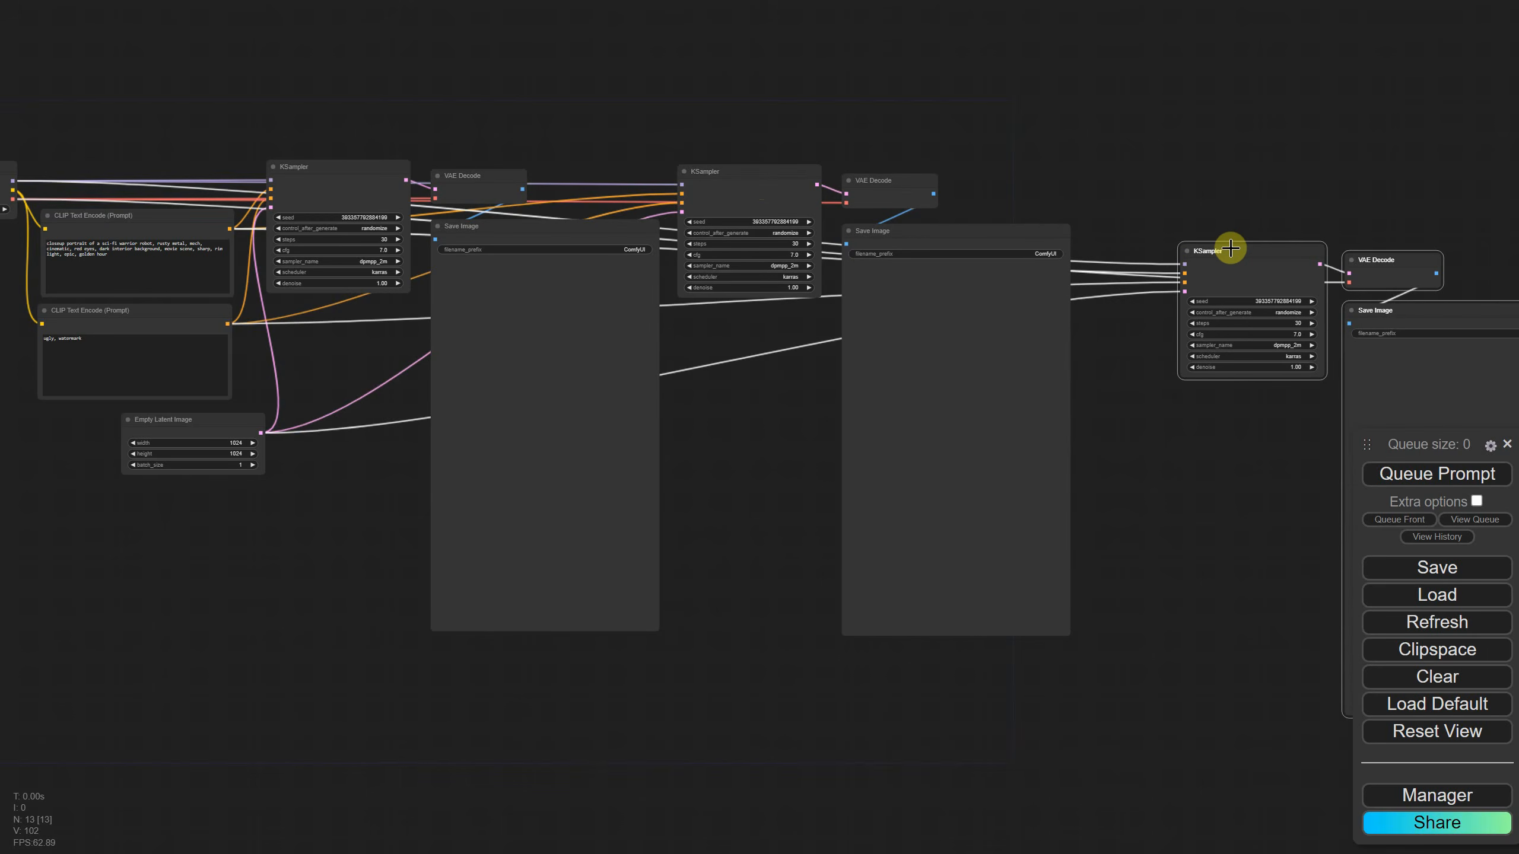
pyautogui.moveTo(1233, 254); pyautogui.dragTo(1143, 168)
pyautogui.scroll(9, 730, 168)
pyautogui.scroll(-9, 1017, 239)
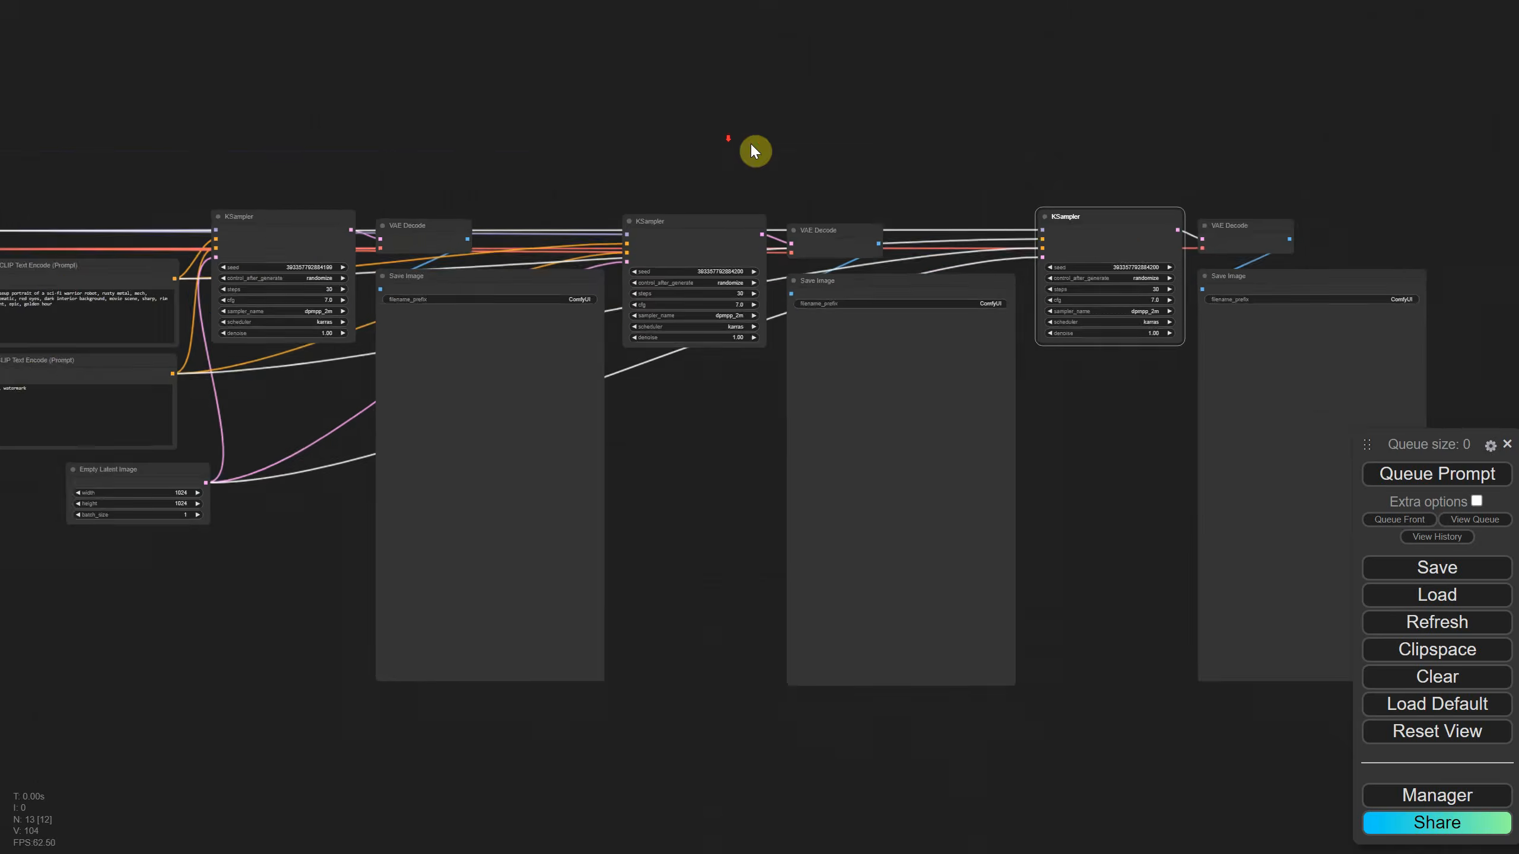
# Queue the prompt to generate an image from each of the three KSampler sets
pyautogui.moveTo(753, 151); pyautogui.dragTo(722, 65)
pyautogui.click(1399, 479)
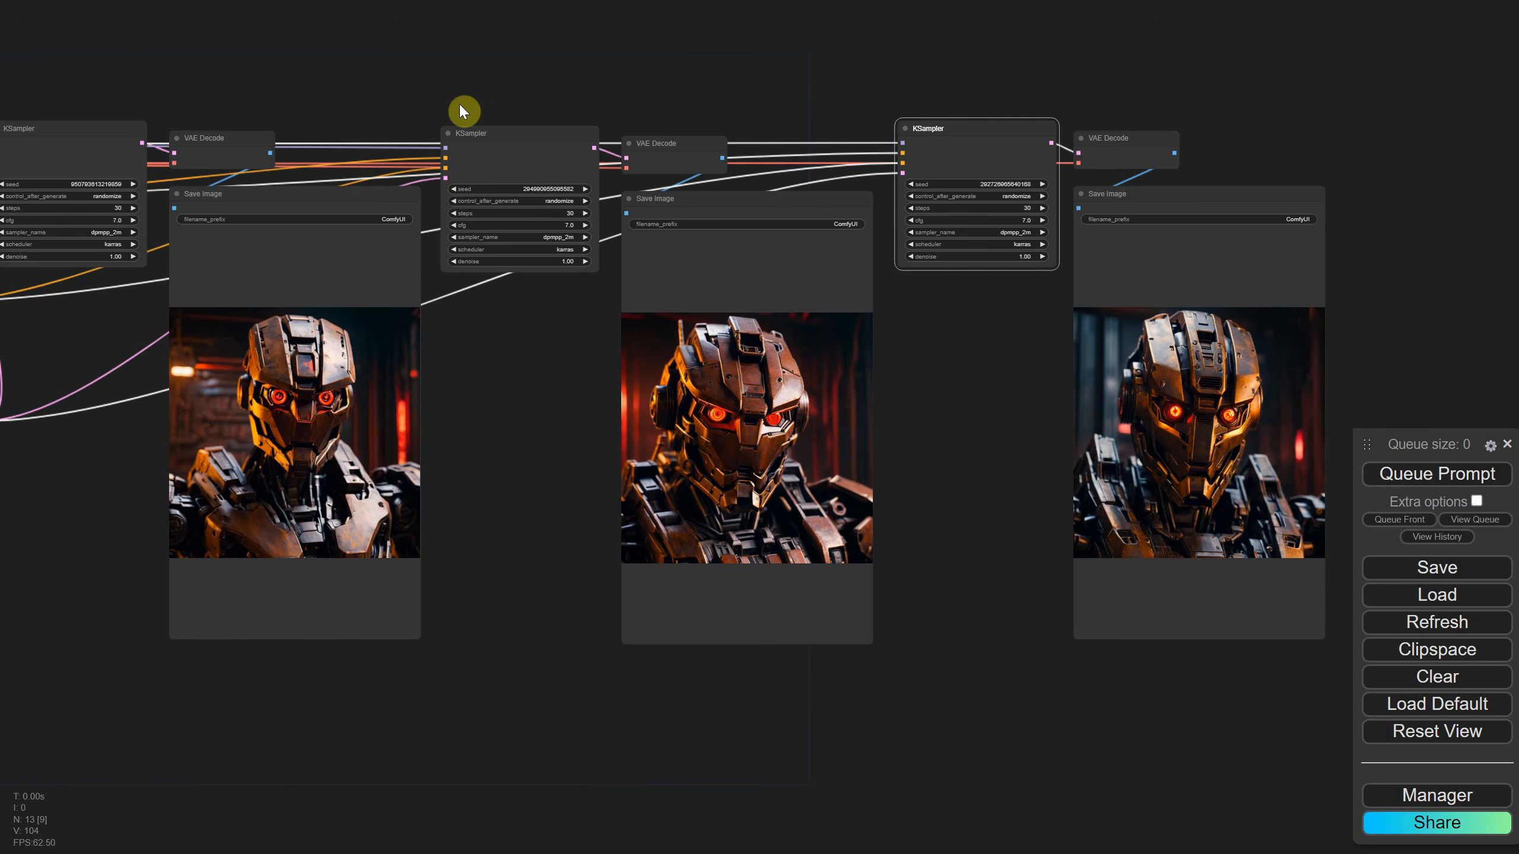
pyautogui.scroll(7, 628, 230)
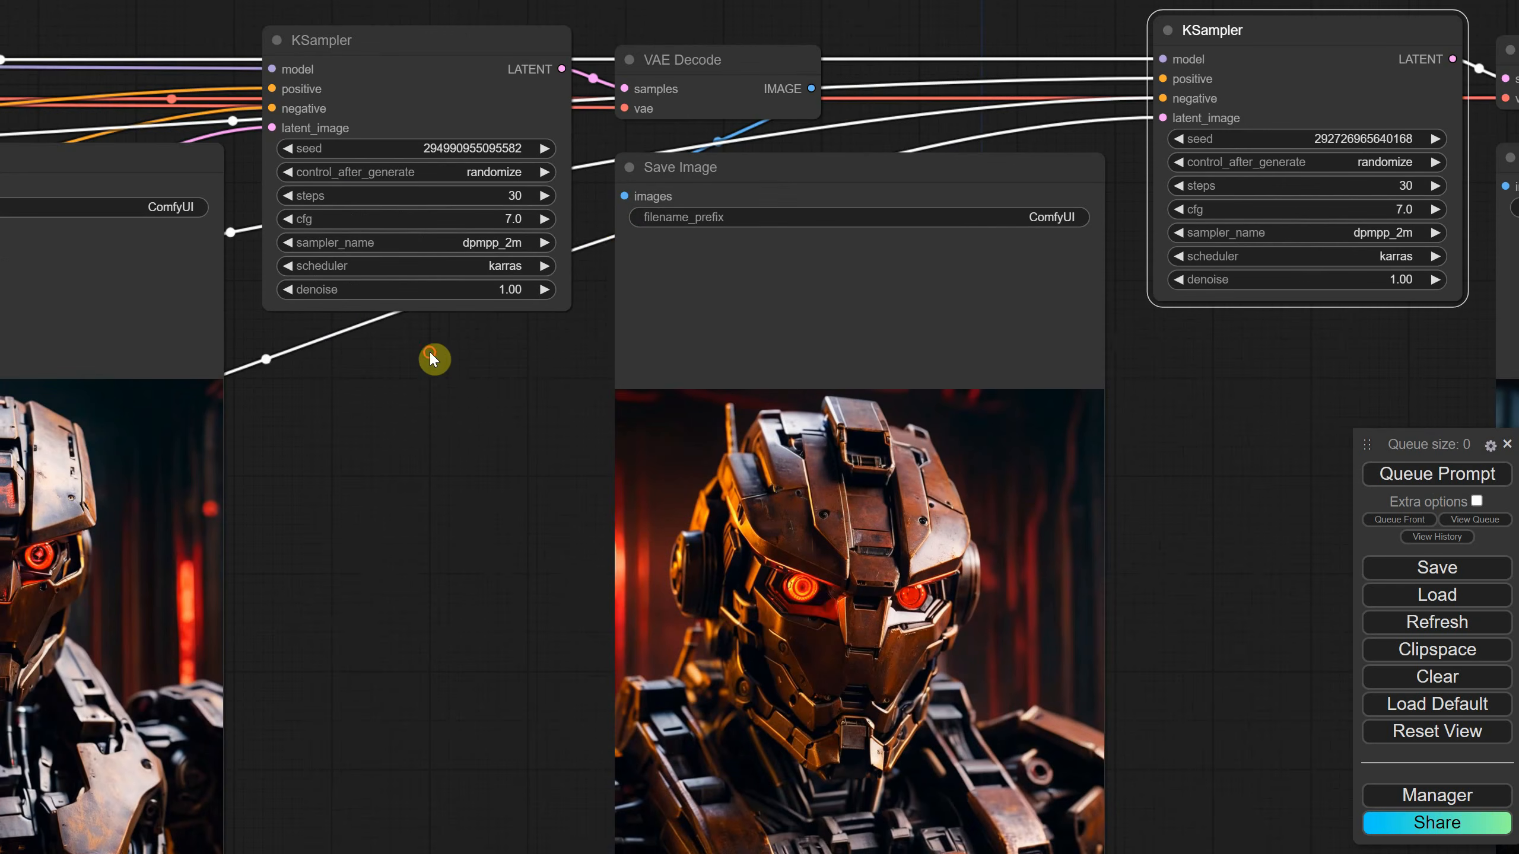
# Move the second KSampler slightly up out of the row and disconnect its positive and negative inputs
pyautogui.moveTo(430, 353); pyautogui.dragTo(943, 603)
pyautogui.click(515, 479)
pyautogui.moveTo(846, 316); pyautogui.dragTo(859, 250)
pyautogui.moveTo(783, 293); pyautogui.dragTo(698, 192)
pyautogui.click(671, 155)
pyautogui.scroll(-5, 710, 239)
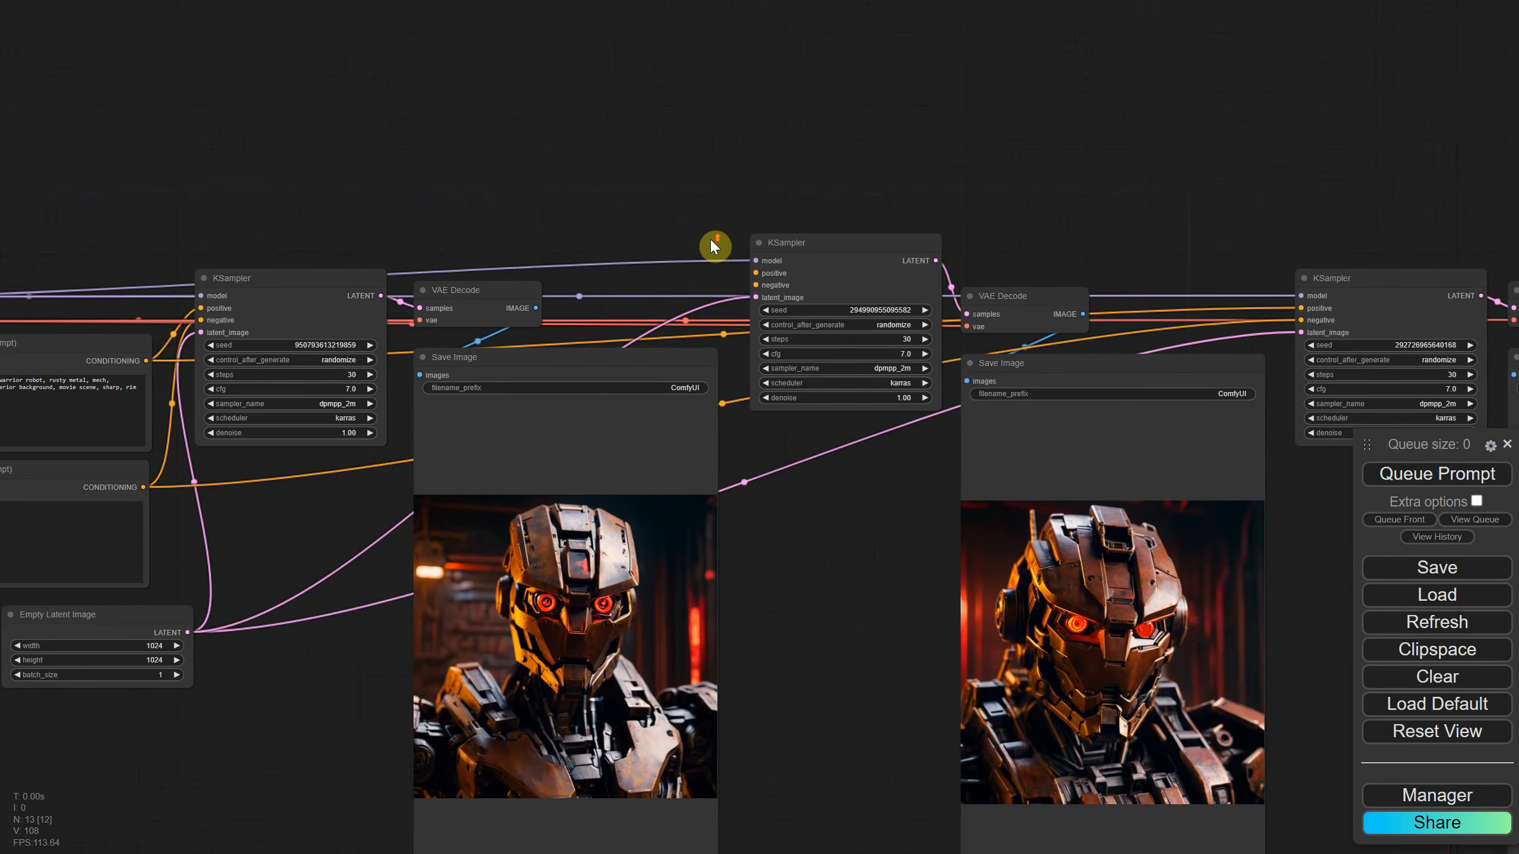
# Copy both CLIP Text Encode prompt nodes without their links and place the copies above the second KSampler
pyautogui.scroll(-1, 712, 241)
pyautogui.click(75, 330)
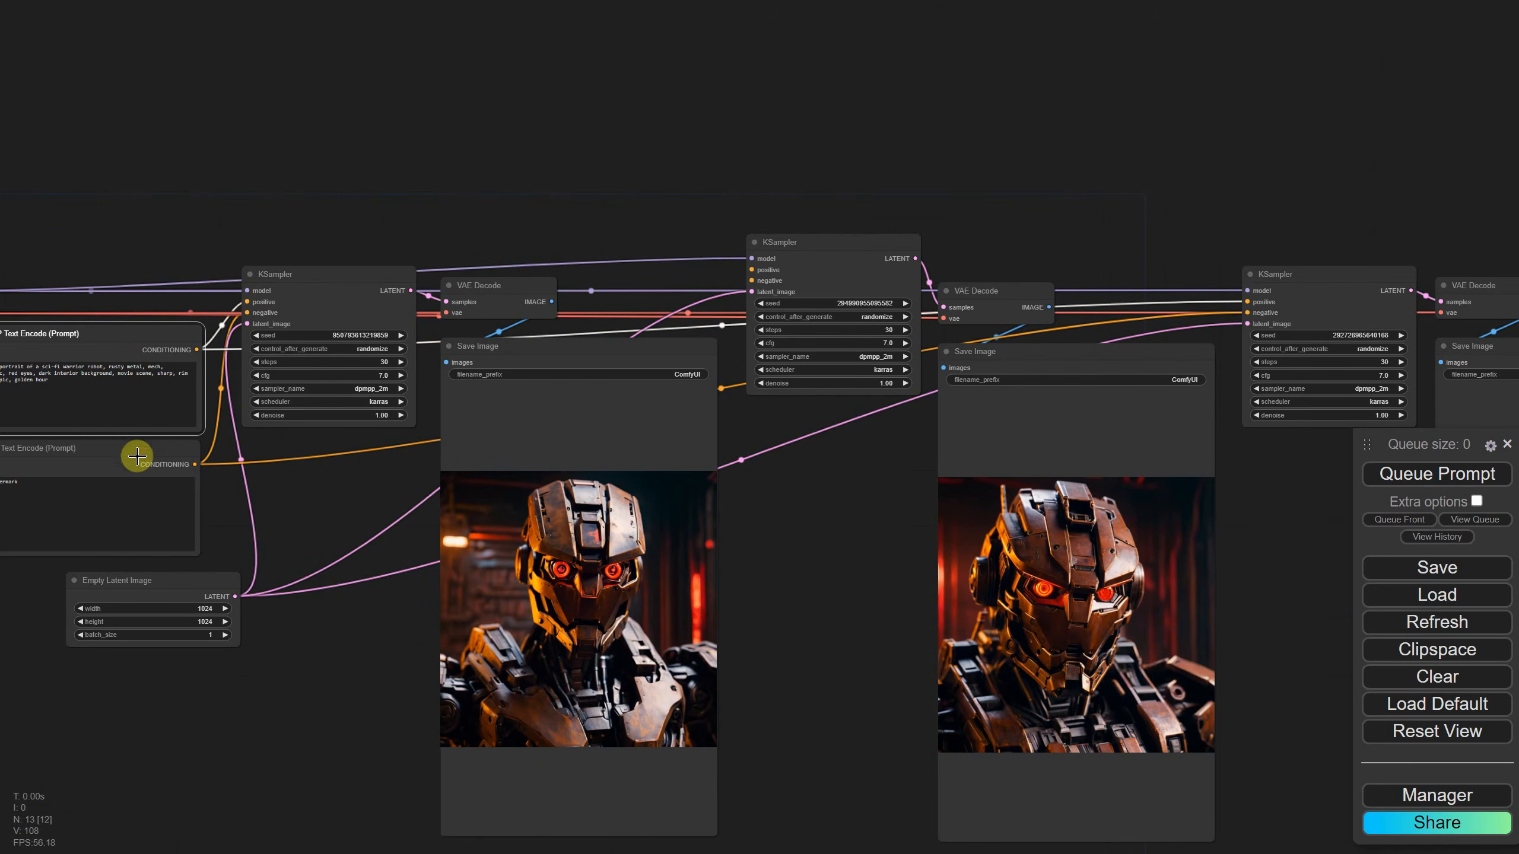
pyautogui.keyDown('shift'); pyautogui.click(137, 449); pyautogui.keyUp('shift')
pyautogui.hotkey('ctrl', 'c')
pyautogui.hotkey('ctrl', 'v')
pyautogui.moveTo(597, 173); pyautogui.dragTo(546, 22)
pyautogui.click(772, 122)
# Connect the copied prompt nodes' conditioning to the second KSampler and their clip inputs to the Load Checkpoint node
pyautogui.moveTo(719, 37); pyautogui.dragTo(755, 270)
pyautogui.moveTo(714, 153); pyautogui.dragTo(774, 281)
pyautogui.moveTo(496, 37); pyautogui.dragTo(372, 120)
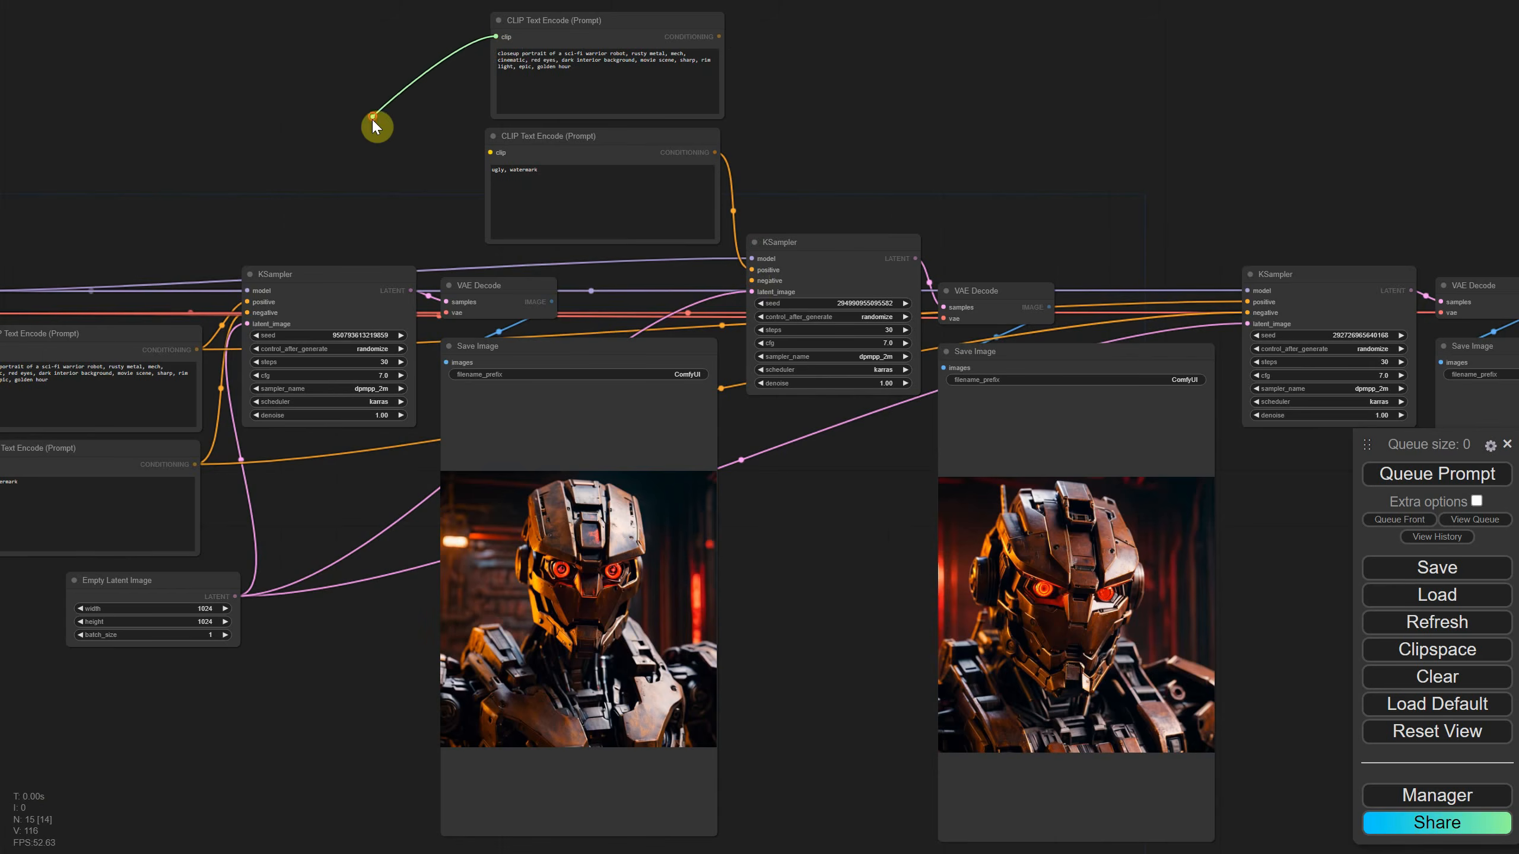
pyautogui.scroll(-6, 287, 267)
pyautogui.moveTo(225, 157); pyautogui.dragTo(573, 211)
pyautogui.scroll(7, 574, 212)
pyautogui.moveTo(926, 180); pyautogui.dragTo(273, 472)
pyautogui.moveTo(919, 308); pyautogui.dragTo(302, 474)
pyautogui.moveTo(837, 198); pyautogui.dragTo(307, 162)
# Change the eye color to green in the copied positive prompt
pyautogui.click(410, 135)
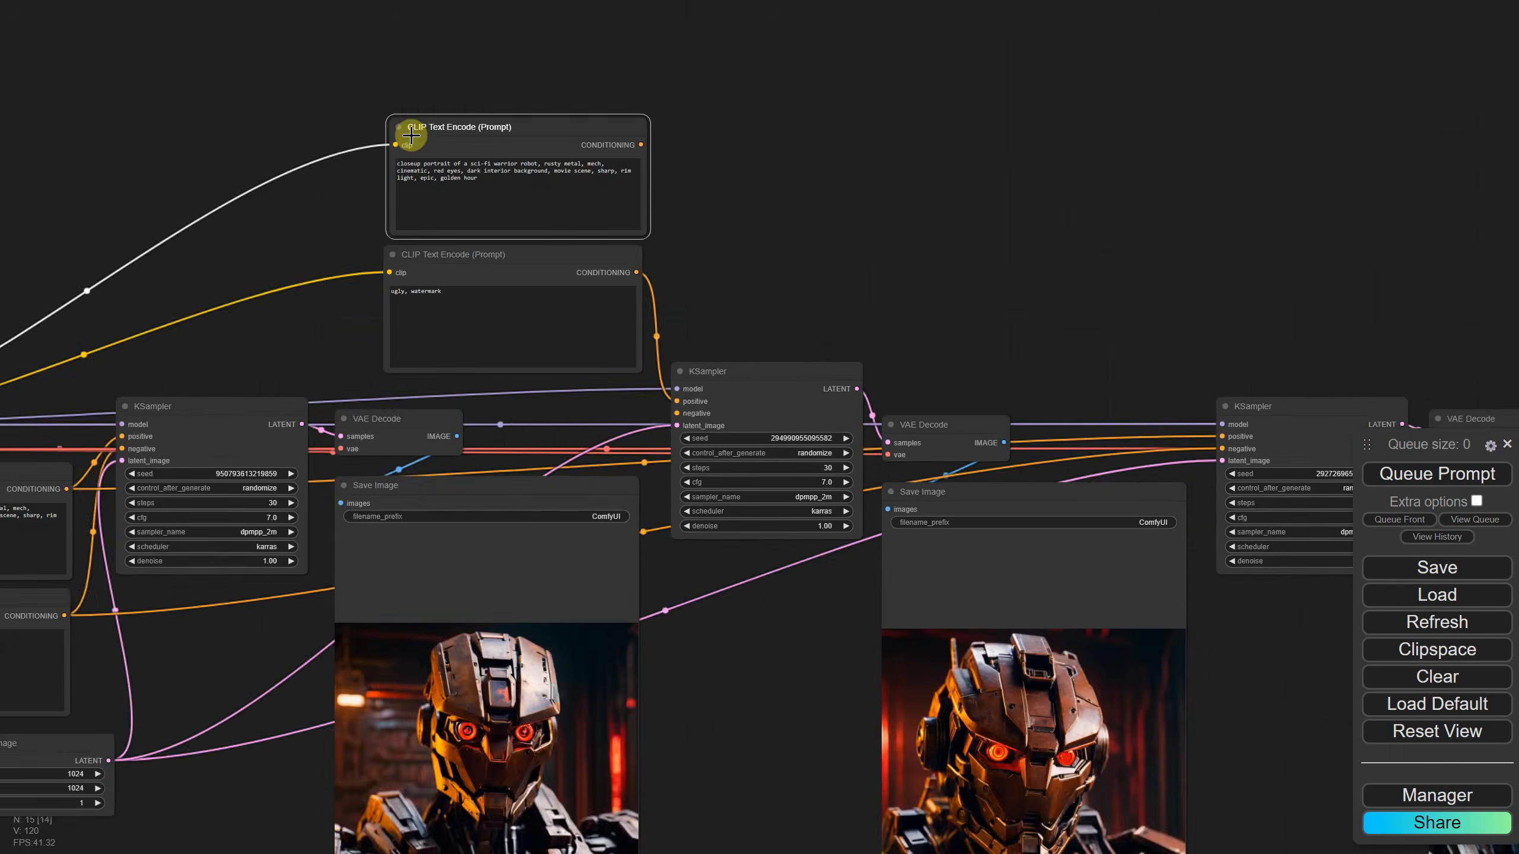
pyautogui.scroll(4, 411, 135)
pyautogui.scroll(6, 810, 326)
pyautogui.click(129, 241)
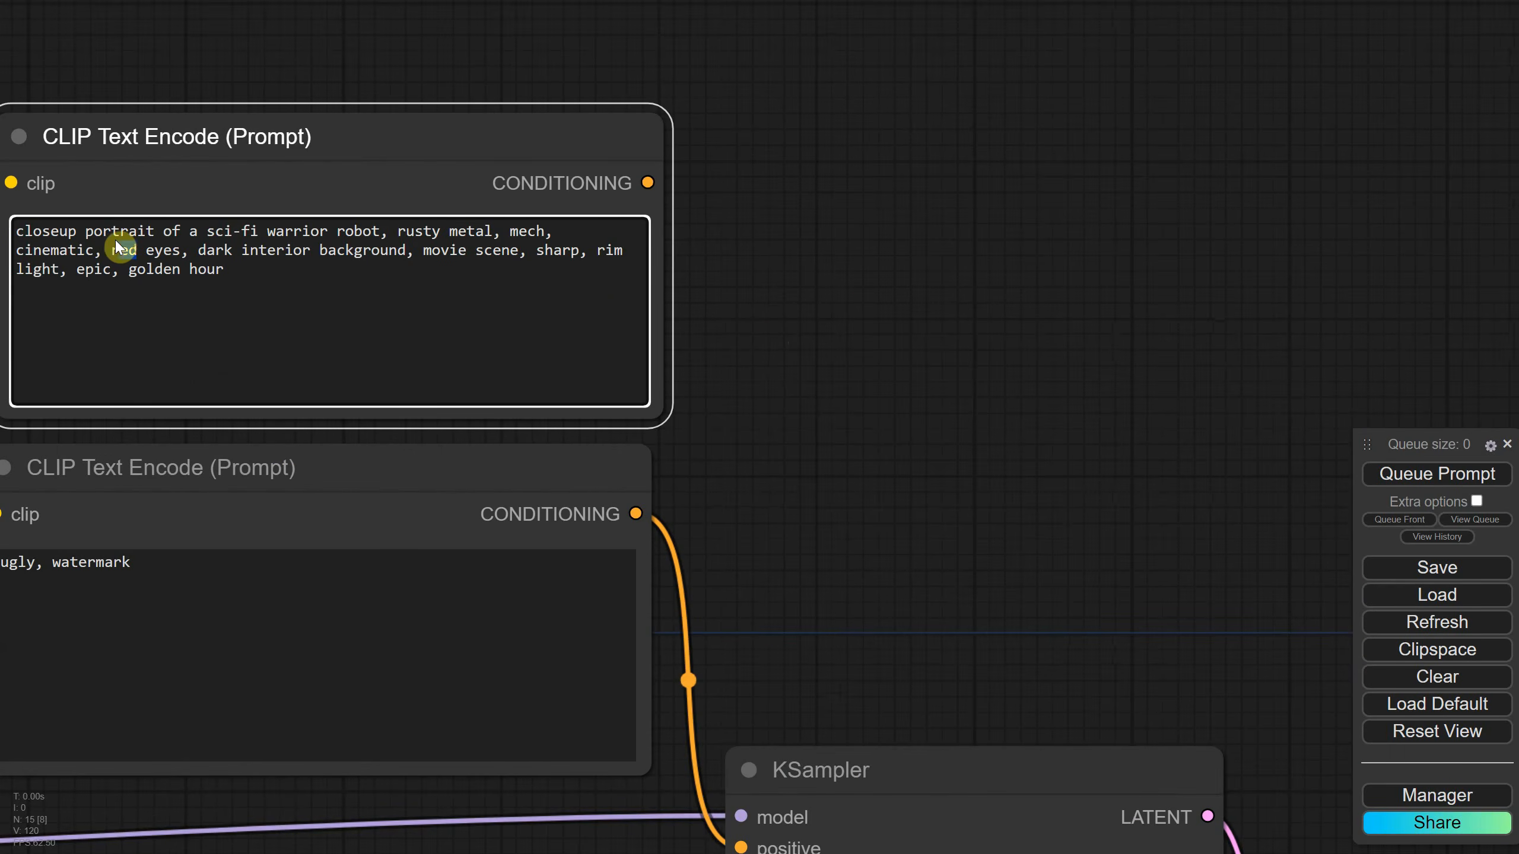
pyautogui.doubleClick(119, 245)
pyautogui.write('green')
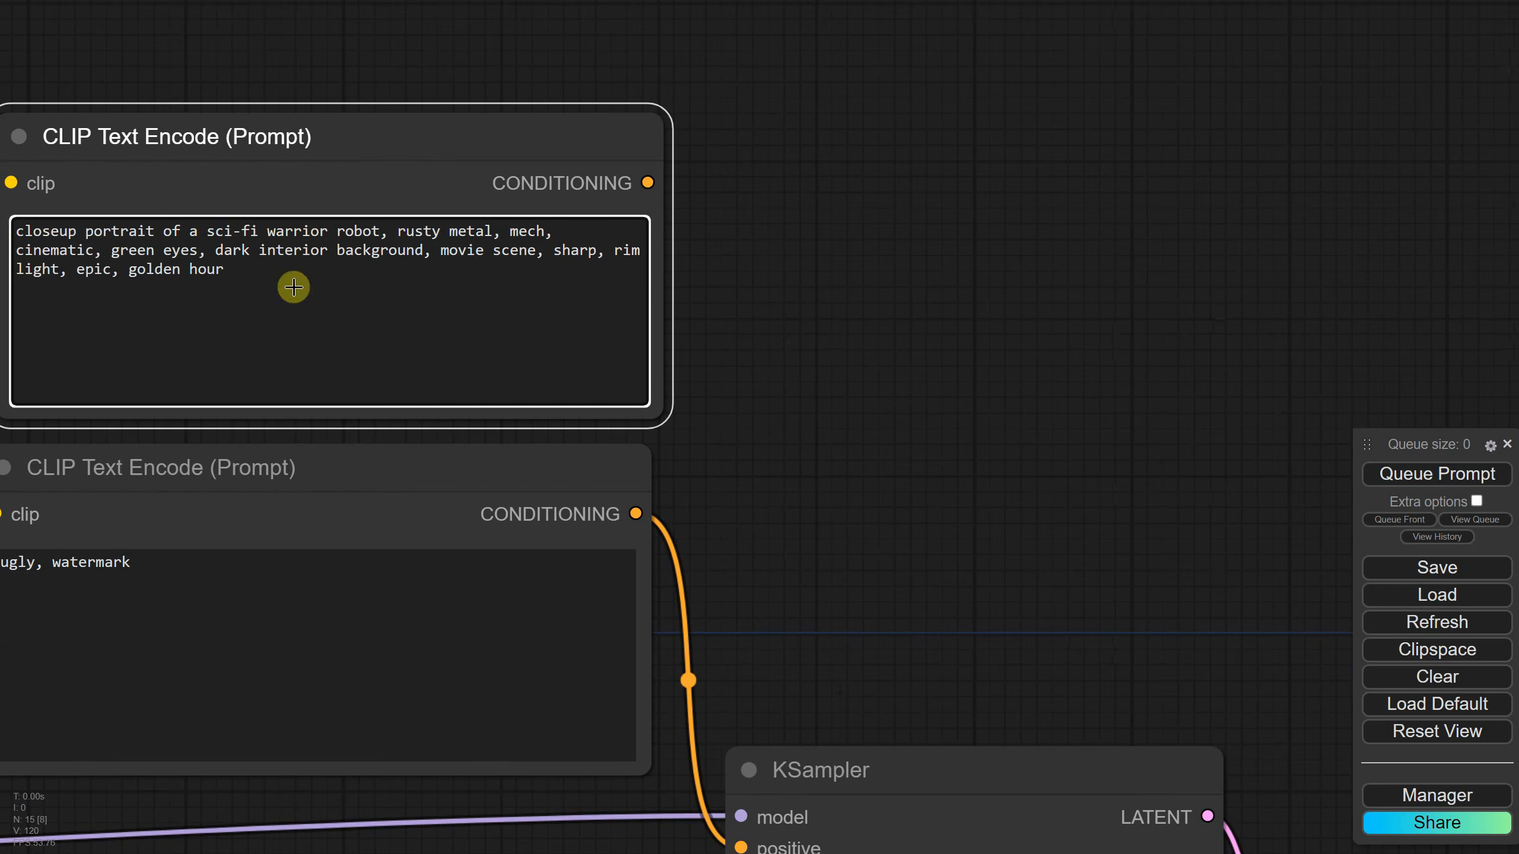
pyautogui.click(1032, 438)
# Queue the prompt to generate images with the separate green-eyes prompt feeding the second KSampler
pyautogui.scroll(-6, 1028, 443)
pyautogui.scroll(-3, 1026, 446)
pyautogui.moveTo(1021, 427); pyautogui.dragTo(848, 135)
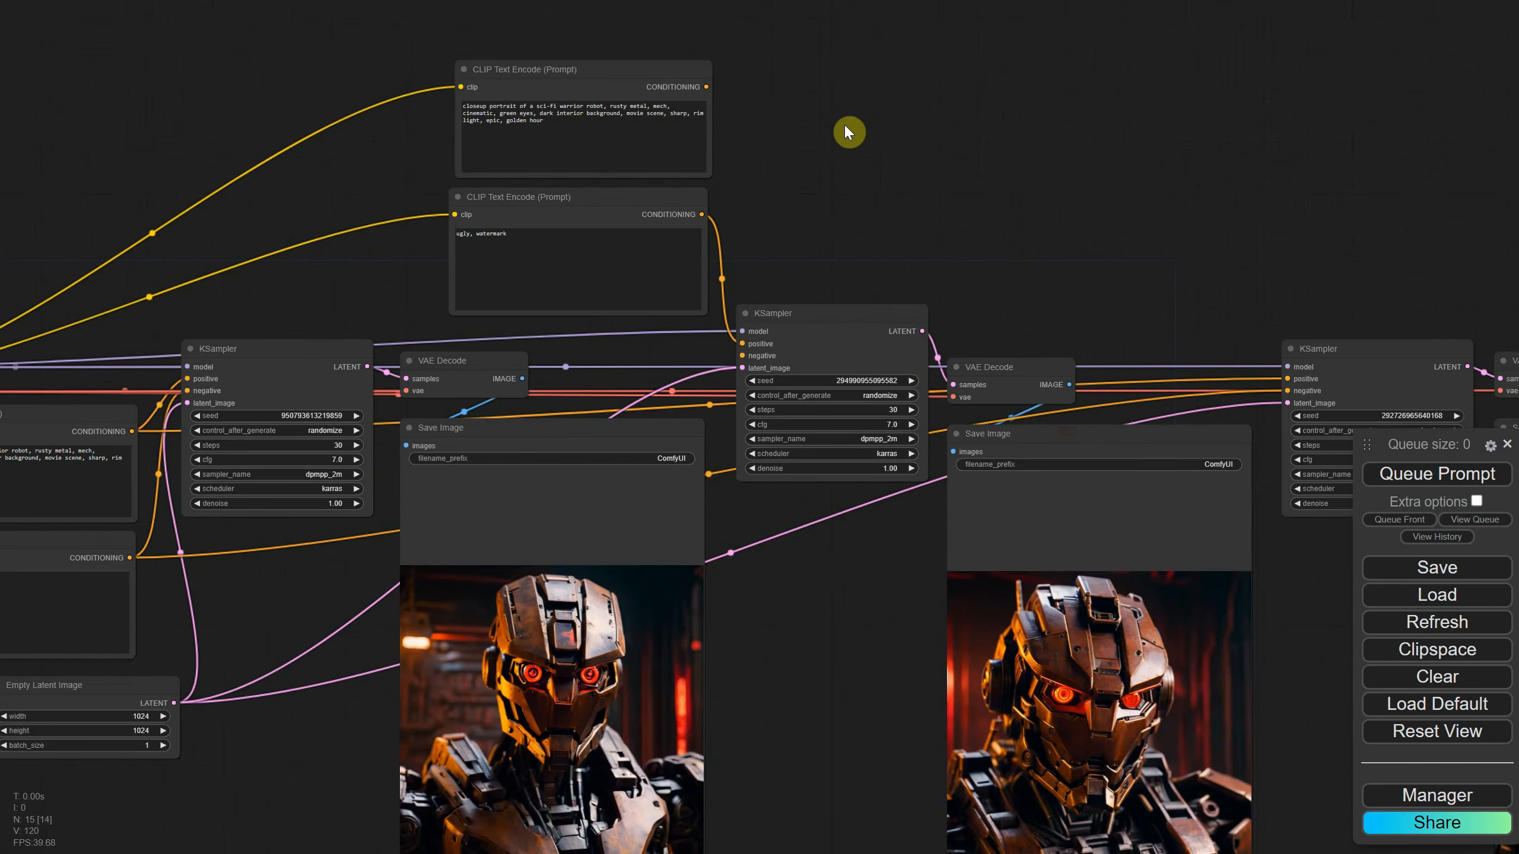
pyautogui.scroll(-4, 861, 168)
pyautogui.scroll(-4, 861, 157)
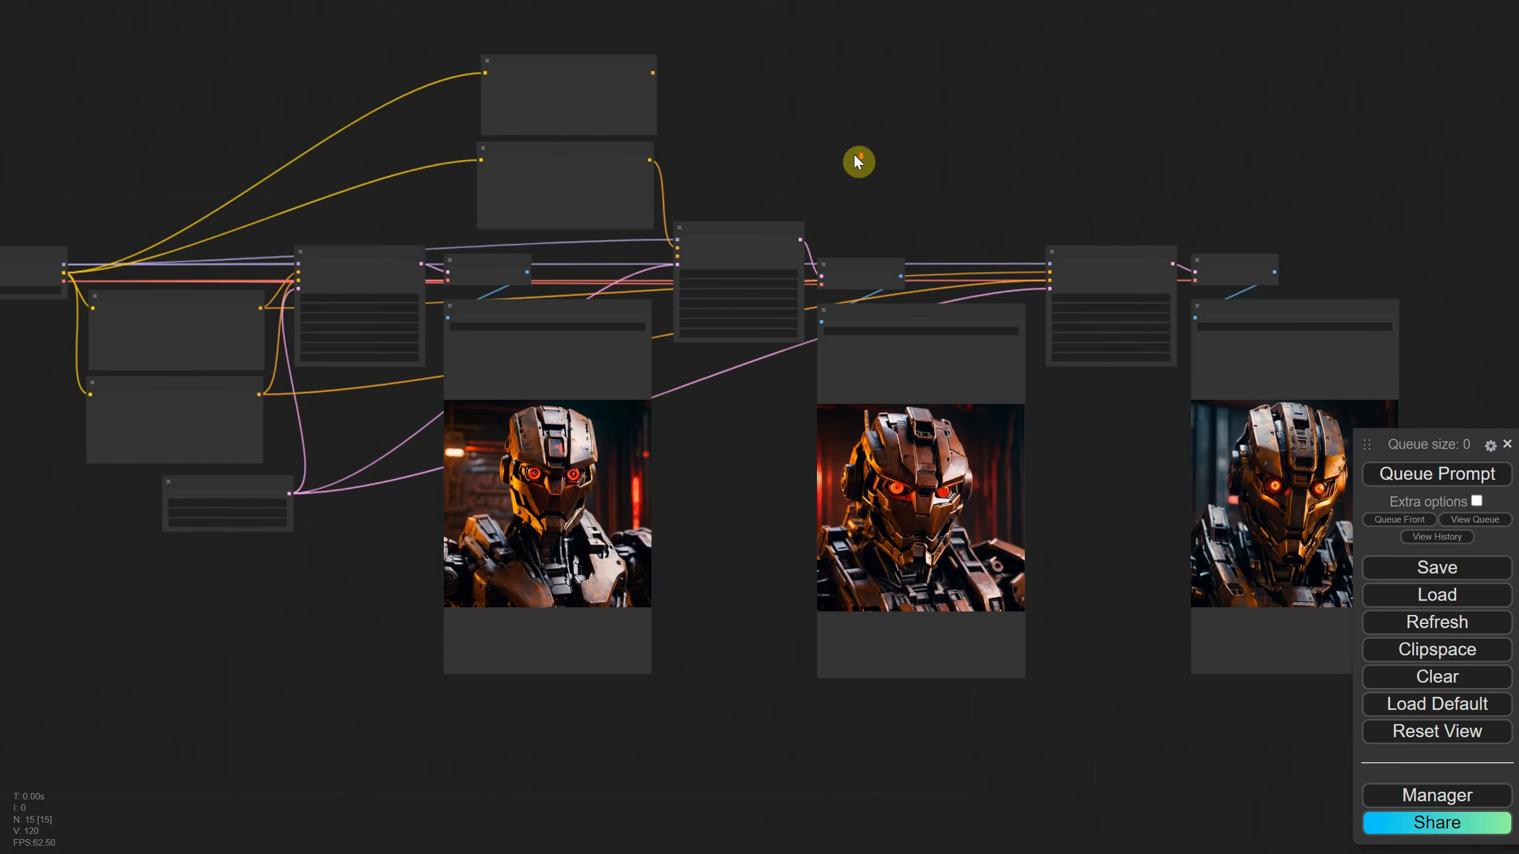
pyautogui.click(1433, 479)
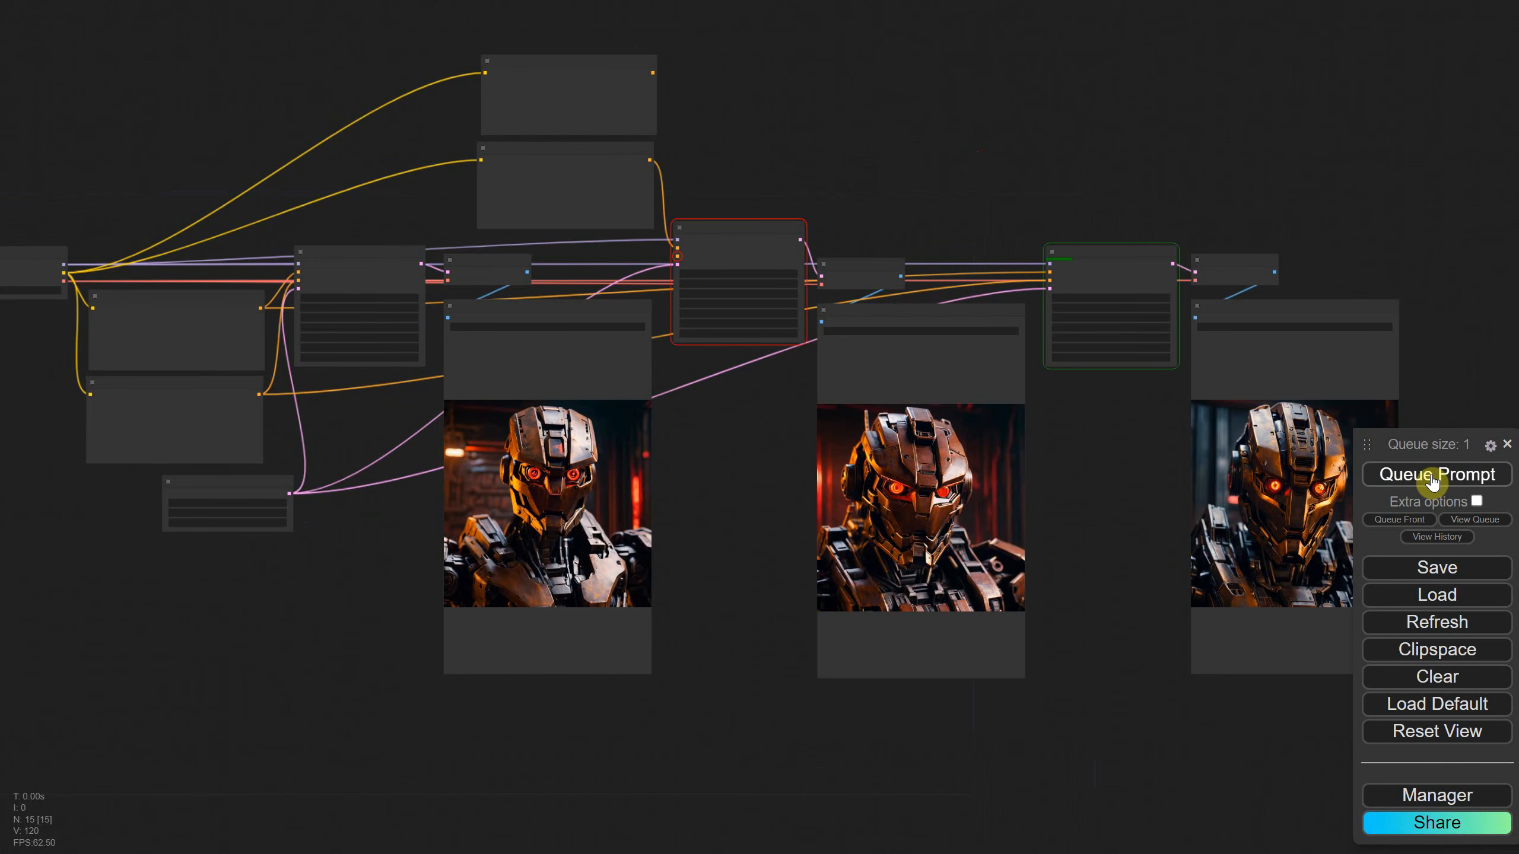
# Connect the green-eyes prompt to the second KSampler's positive input and its "ugly, watermark" prompt to the negative input
pyautogui.scroll(9, 759, 245)
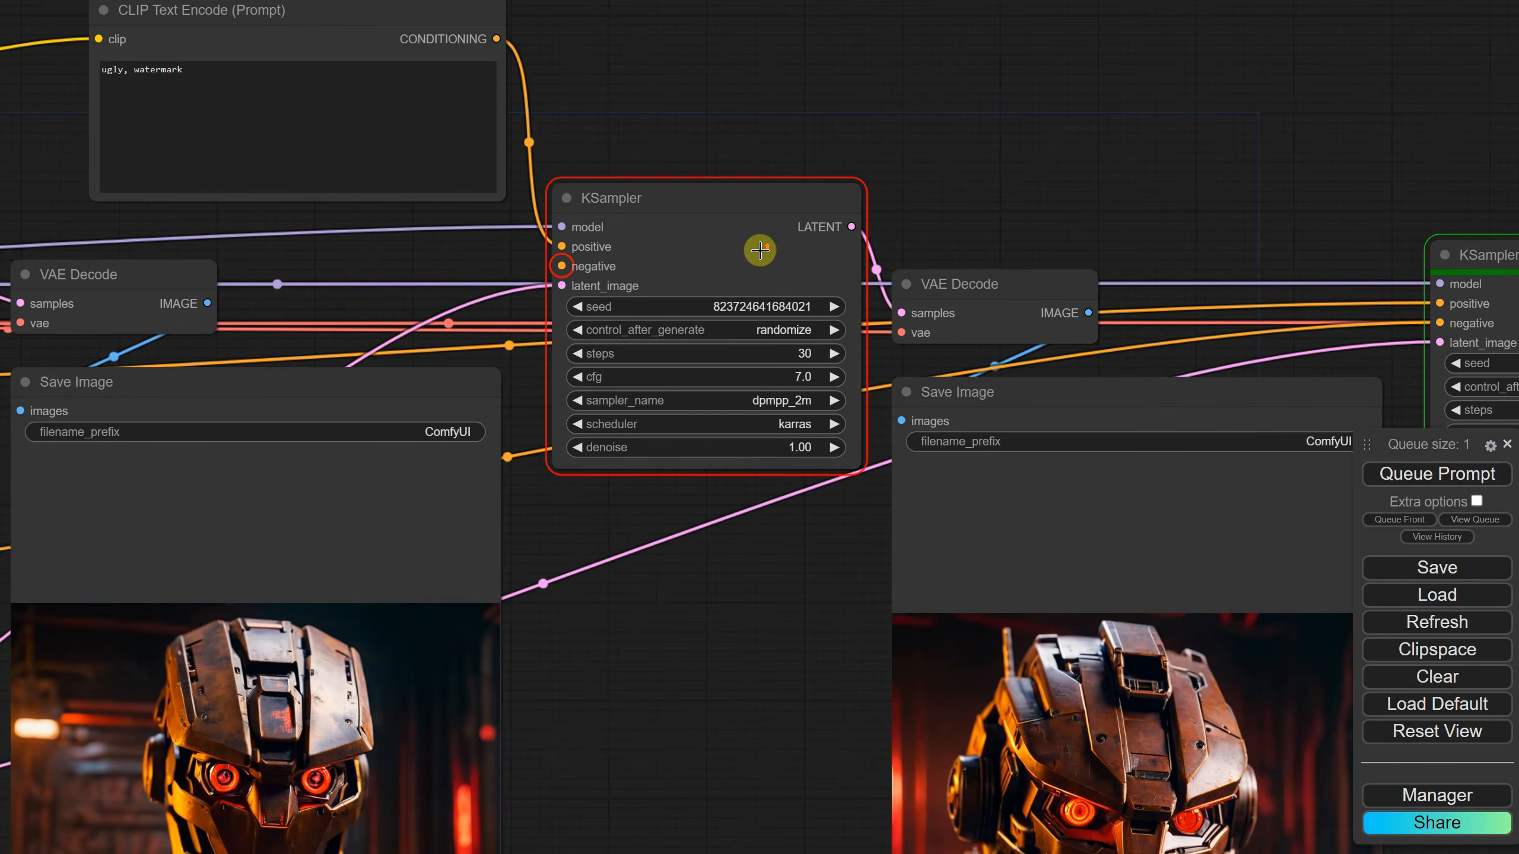
pyautogui.scroll(-4, 755, 247)
pyautogui.scroll(1, 758, 250)
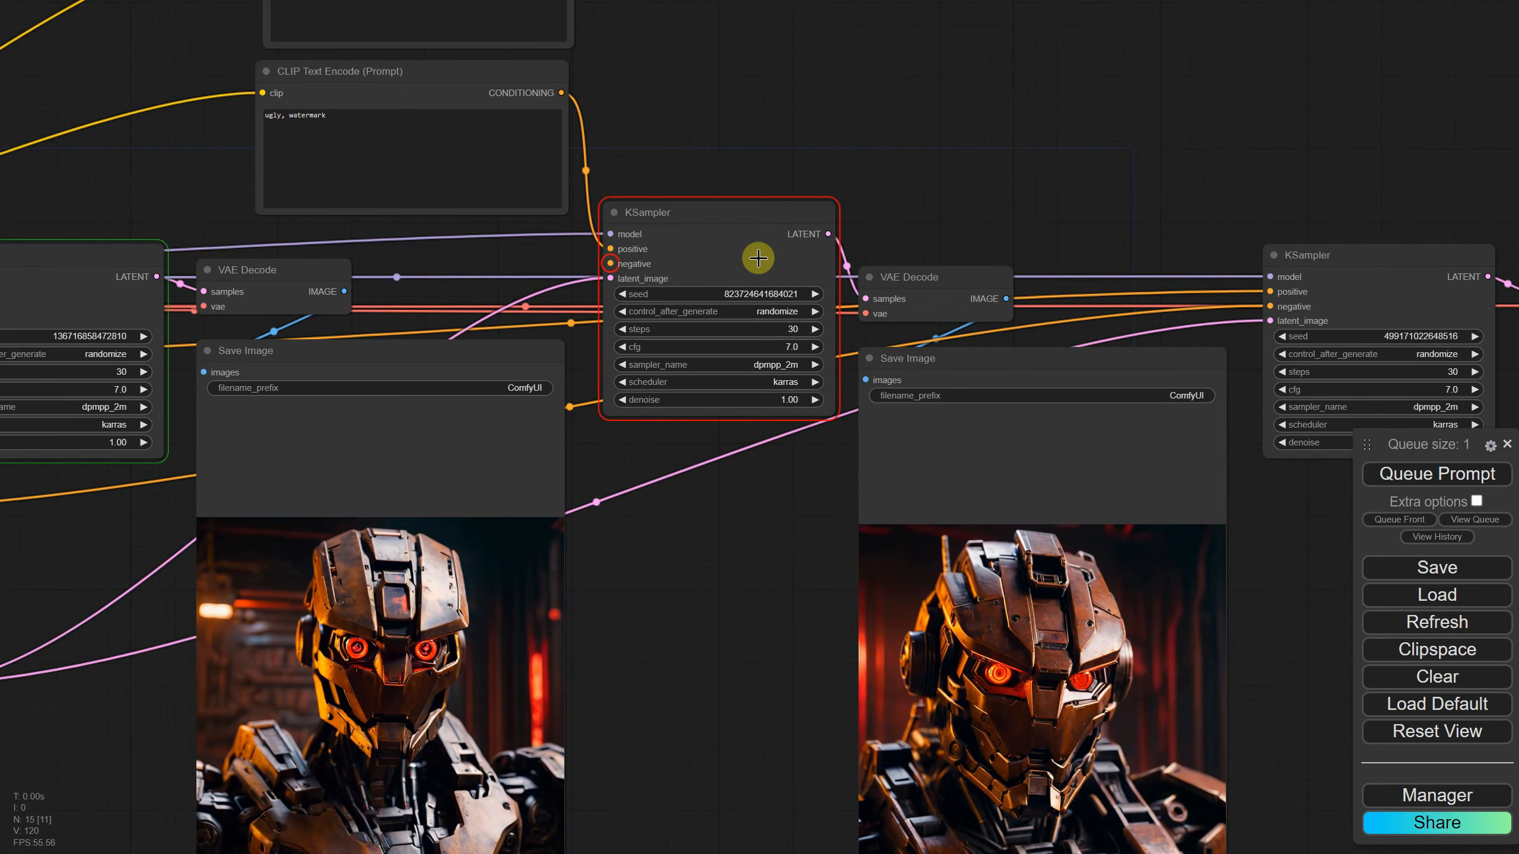
pyautogui.scroll(-1, 733, 216)
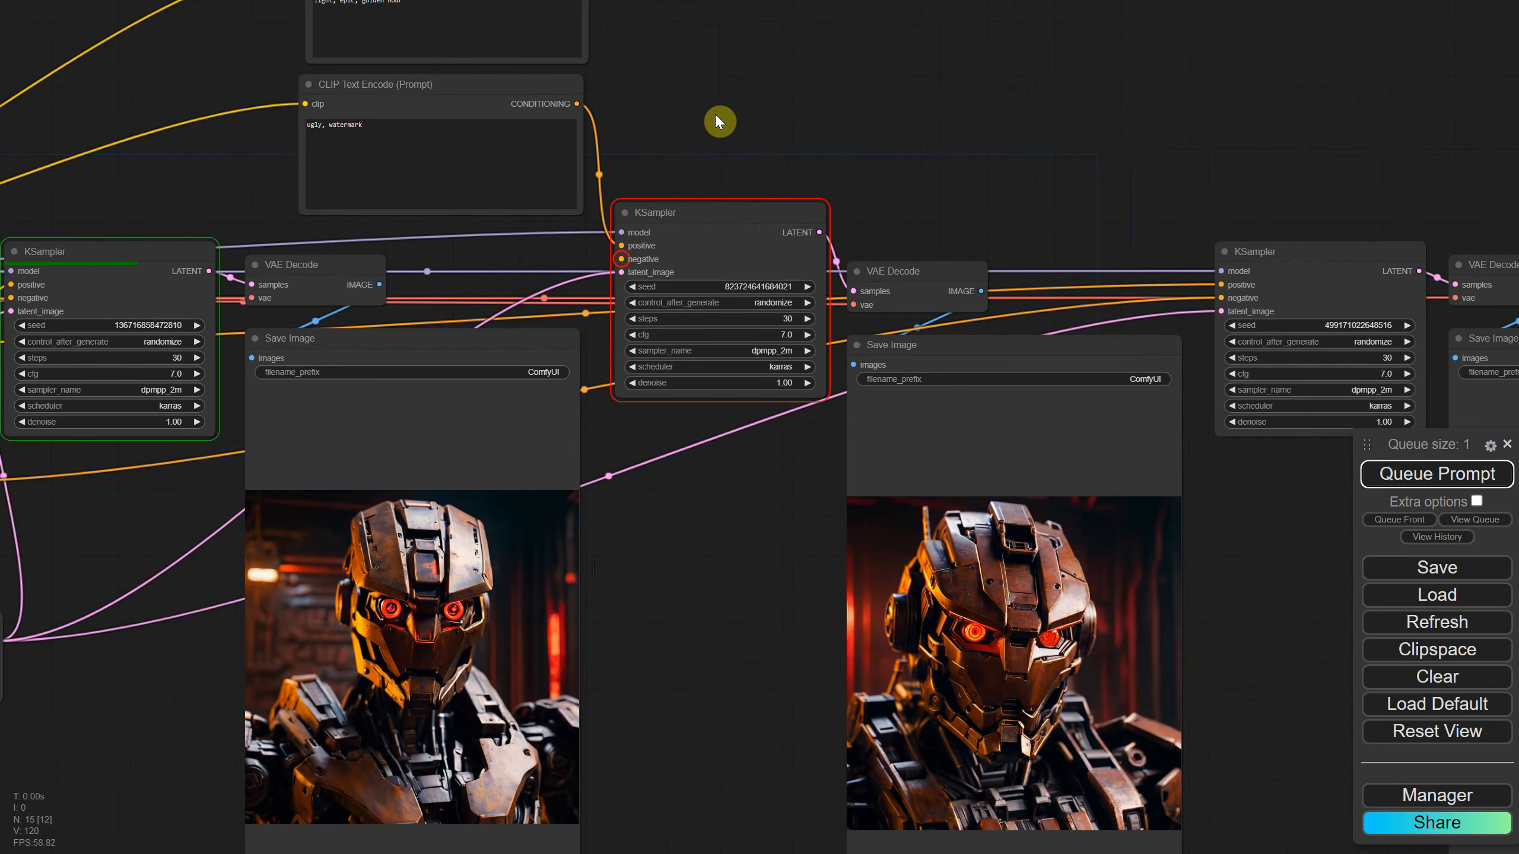
pyautogui.moveTo(721, 120); pyautogui.dragTo(735, 302)
pyautogui.moveTo(597, 142); pyautogui.dragTo(636, 424)
pyautogui.moveTo(592, 282); pyautogui.dragTo(634, 439)
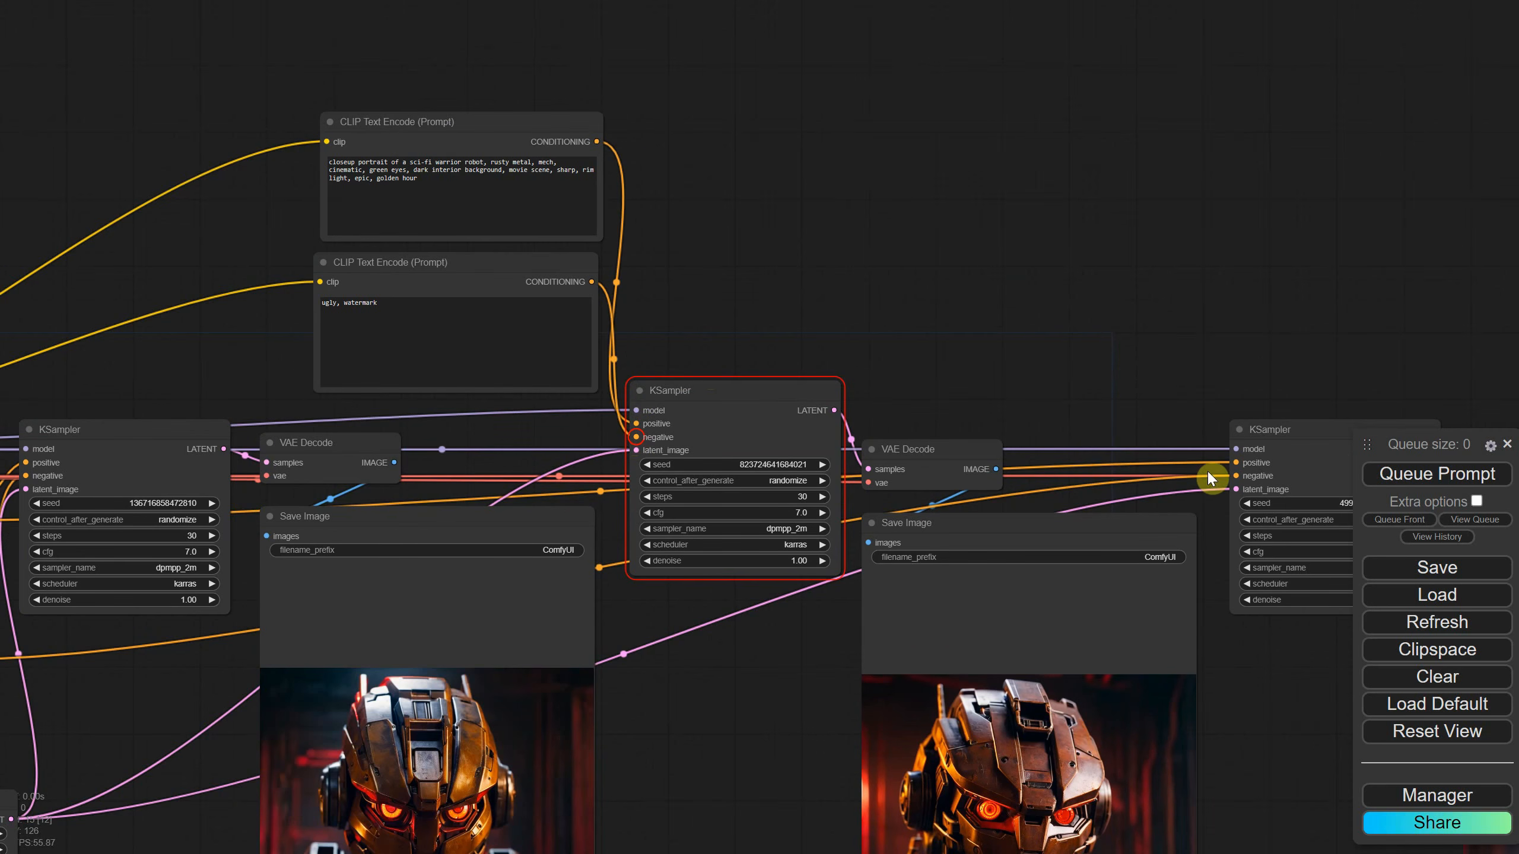
# Queue the prompt again and compare the images generated by the three KSampler sets
pyautogui.click(1390, 474)
pyautogui.scroll(-3, 1084, 356)
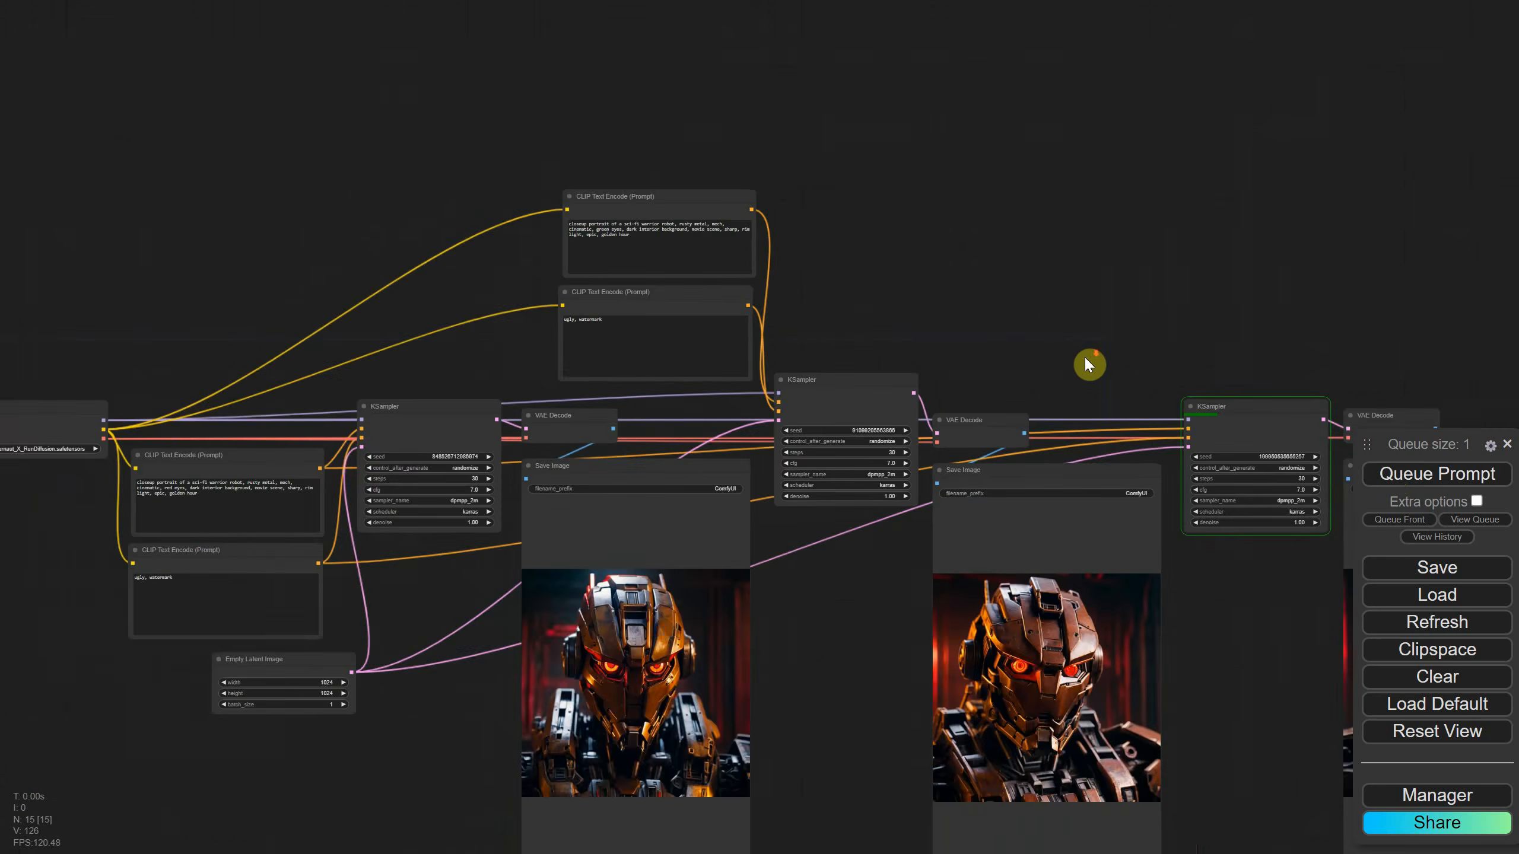
pyautogui.moveTo(1066, 282); pyautogui.dragTo(817, 68)
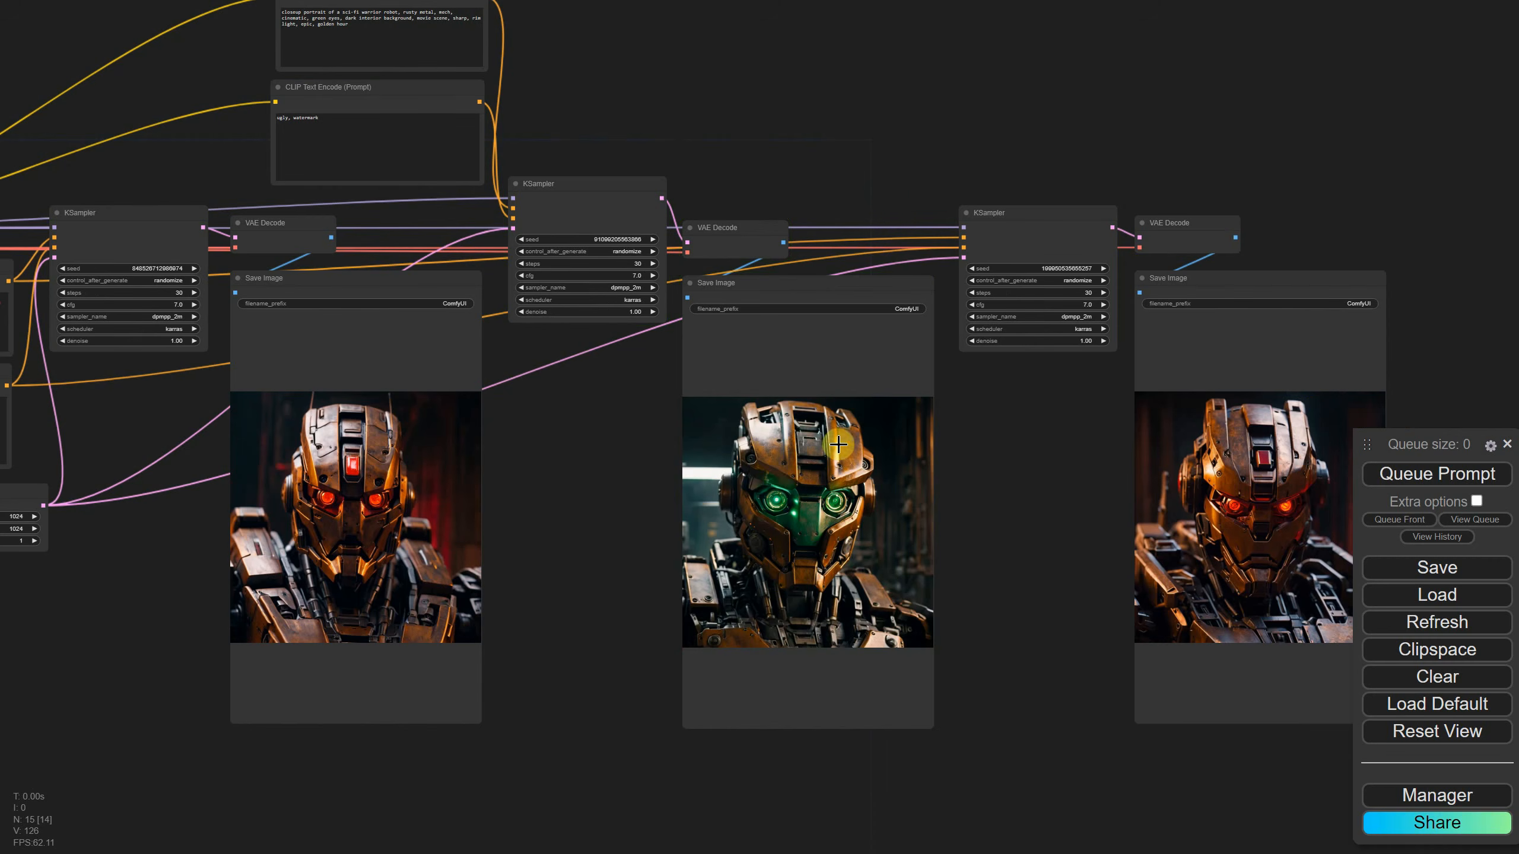
pyautogui.scroll(-4, 772, 154)
pyautogui.moveTo(717, 54); pyautogui.dragTo(736, 166)
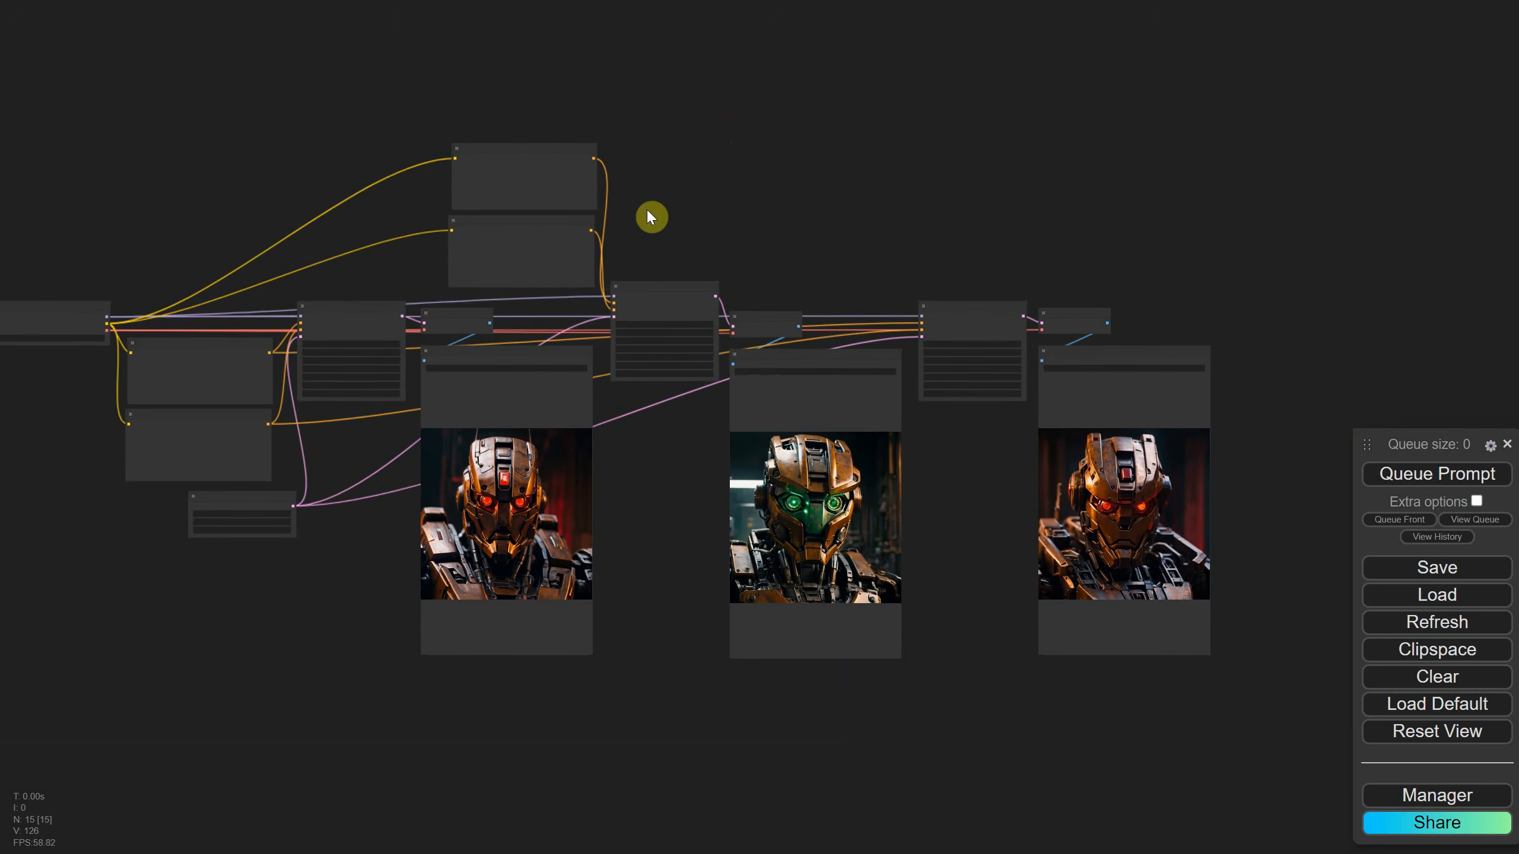
pyautogui.scroll(8, 649, 211)
pyautogui.moveTo(848, 295); pyautogui.dragTo(827, 61)
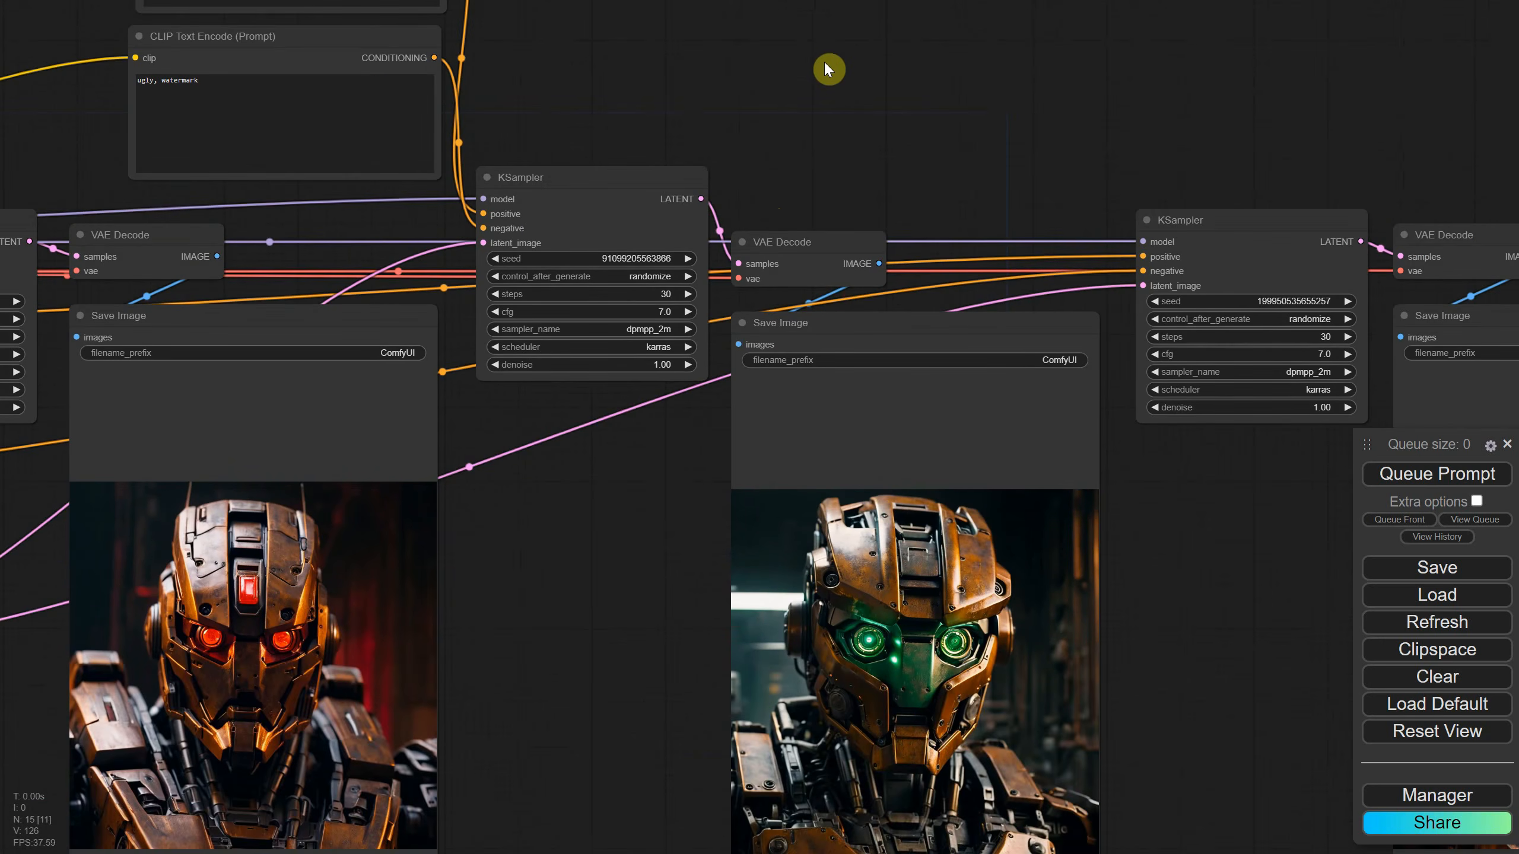
pyautogui.scroll(-2, 888, 173)
pyautogui.scroll(-6, 876, 155)
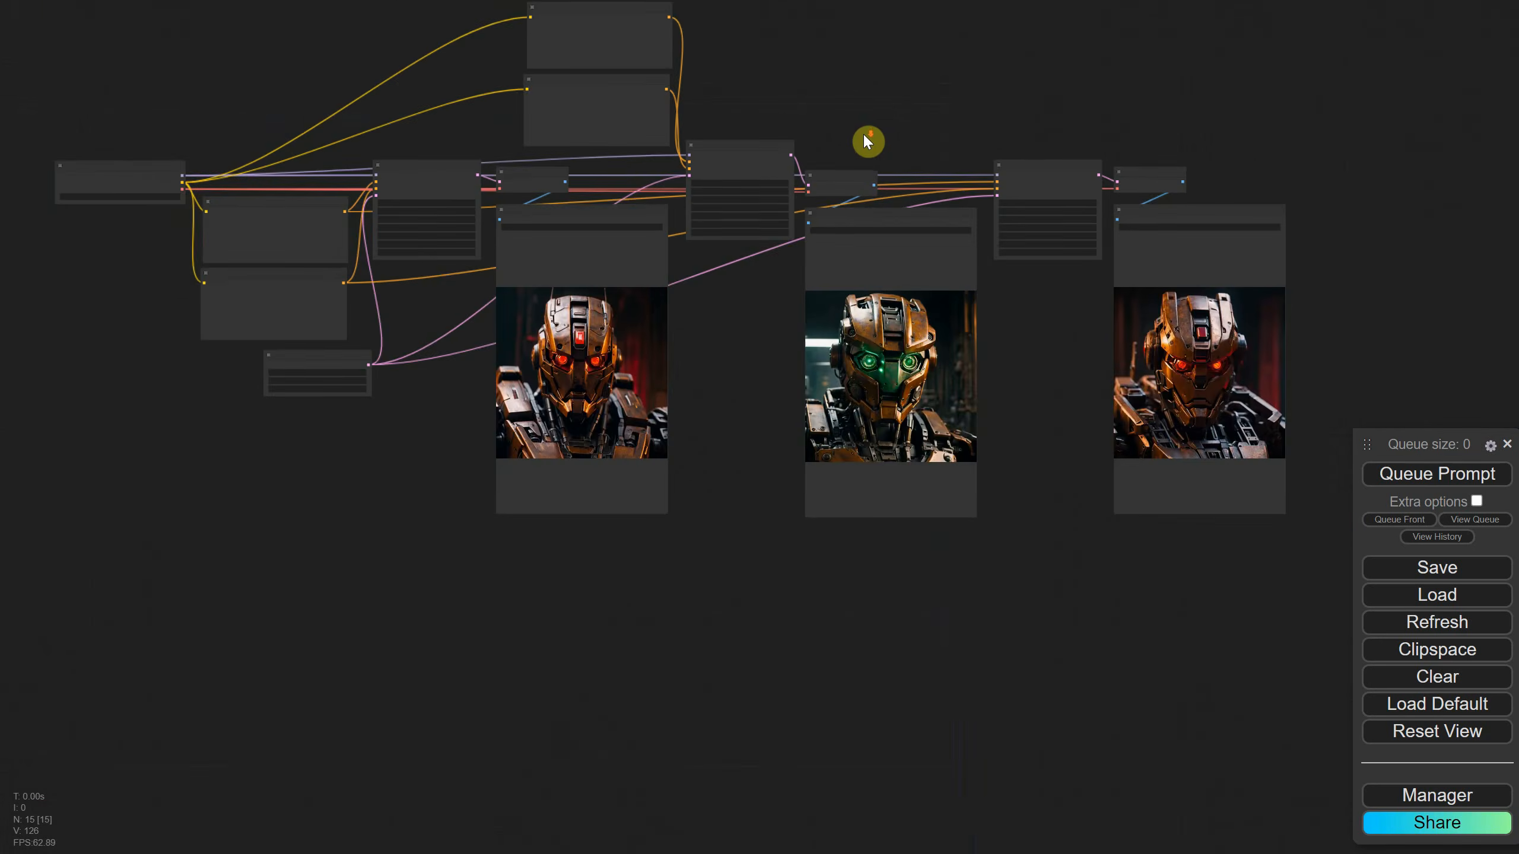
# Delete the third set of KSampler, VAE Decode and Save Image nodes
pyautogui.scroll(5, 933, 120)
pyautogui.scroll(-1, 996, 147)
pyautogui.click(952, 214)
pyautogui.keyDown('ctrl'); pyautogui.click(1085, 216); pyautogui.keyUp('ctrl')
pyautogui.keyDown('ctrl'); pyautogui.click(1117, 319); pyautogui.keyUp('ctrl')
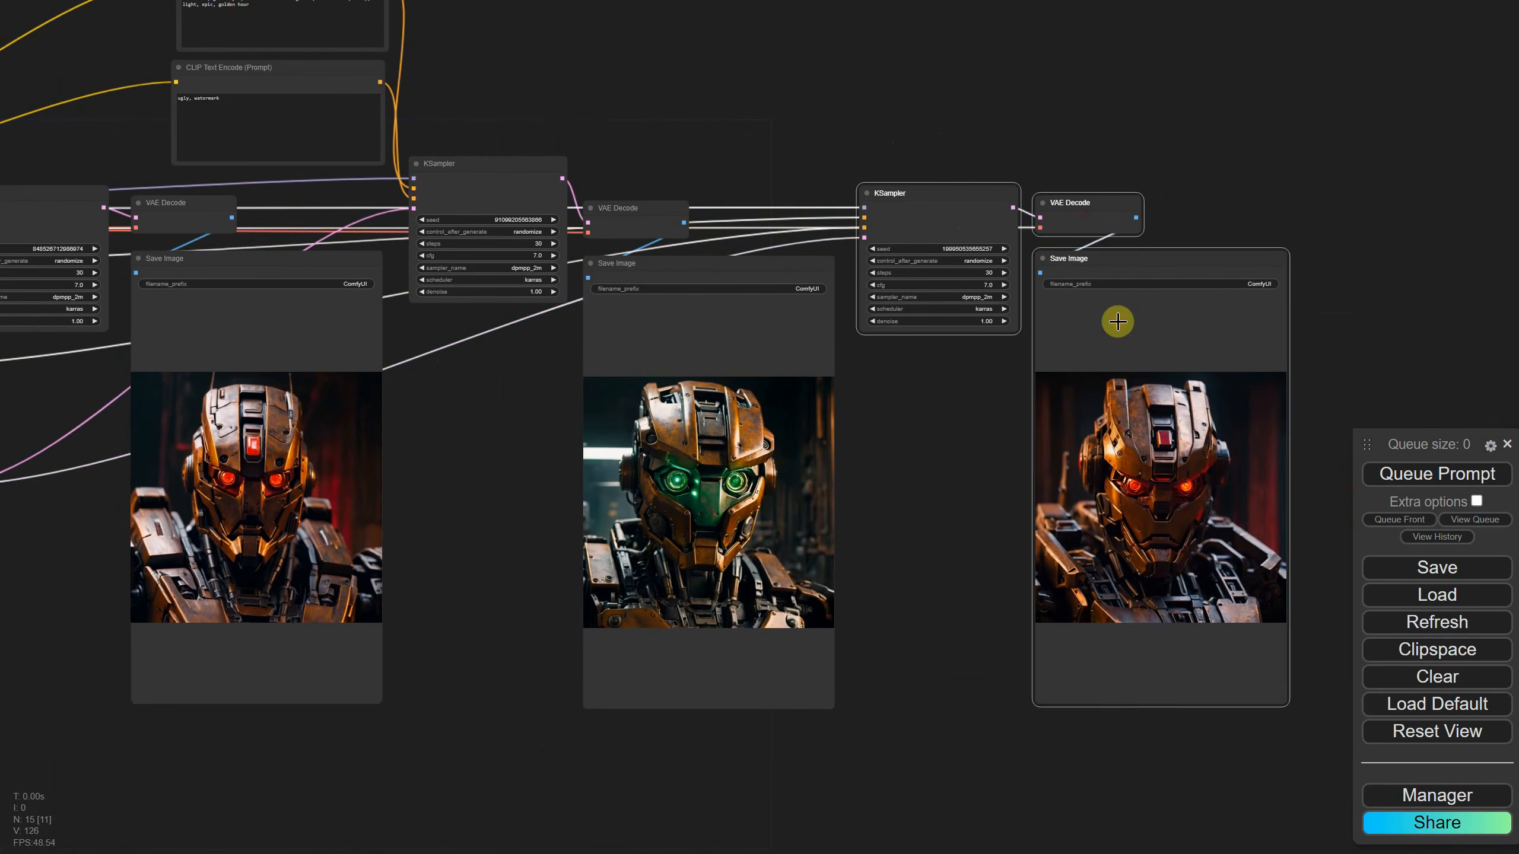
pyautogui.press('Delete')
# Move both Save Image nodes out past the second VAE Decode, separating them from the rest of the workflow
pyautogui.scroll(-4, 980, 264)
pyautogui.moveTo(969, 168); pyautogui.dragTo(950, 198)
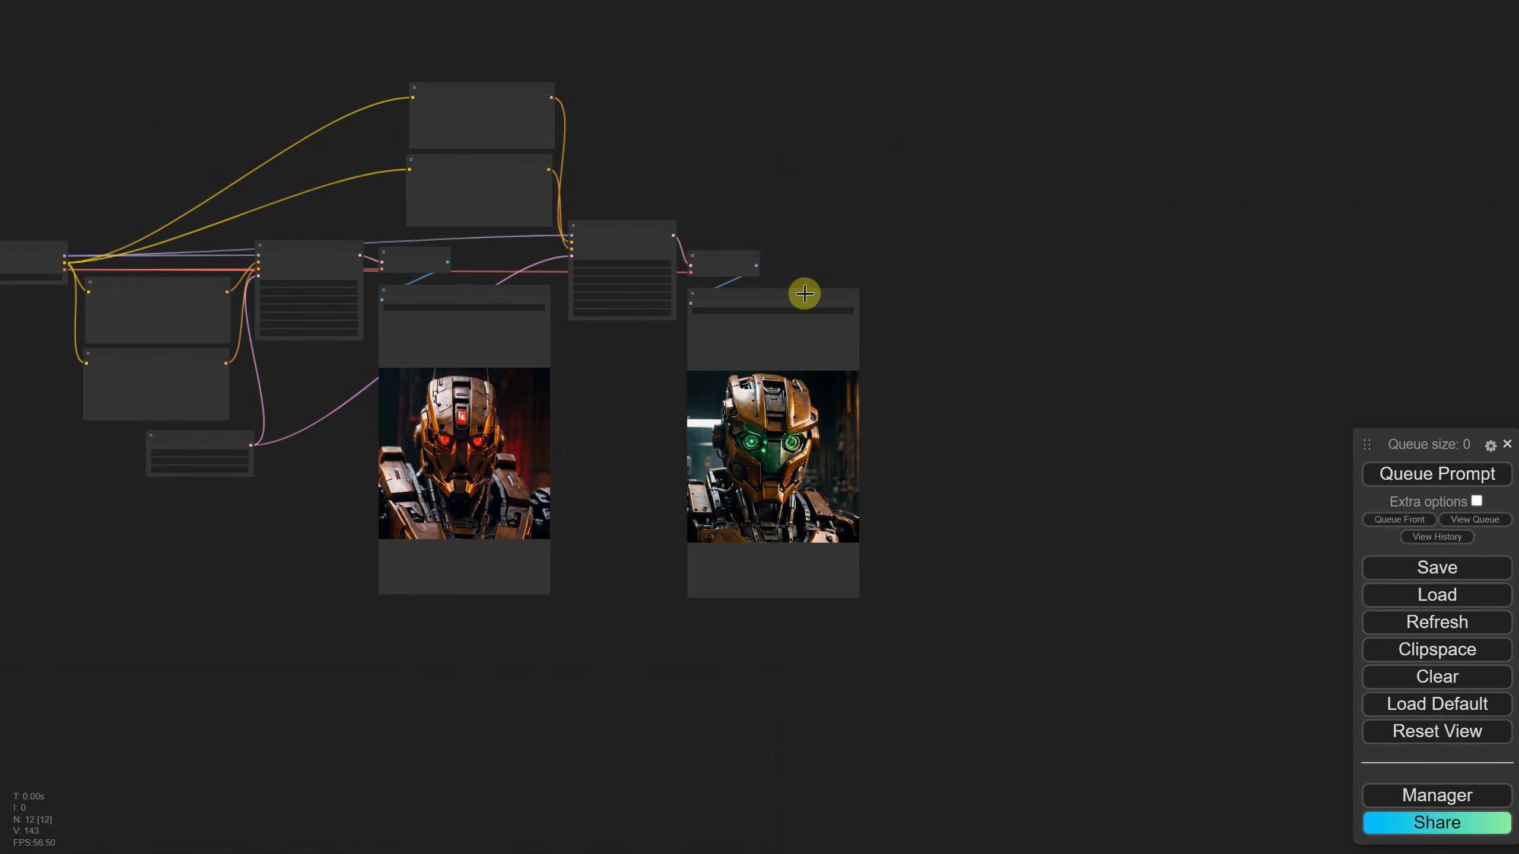
pyautogui.moveTo(804, 292); pyautogui.dragTo(1183, 210)
pyautogui.moveTo(518, 307); pyautogui.dragTo(956, 216)
# Convert all nodes except the two Save Image nodes into a group node named two
pyautogui.moveTo(640, 469); pyautogui.dragTo(882, 512)
pyautogui.scroll(4, 666, 396)
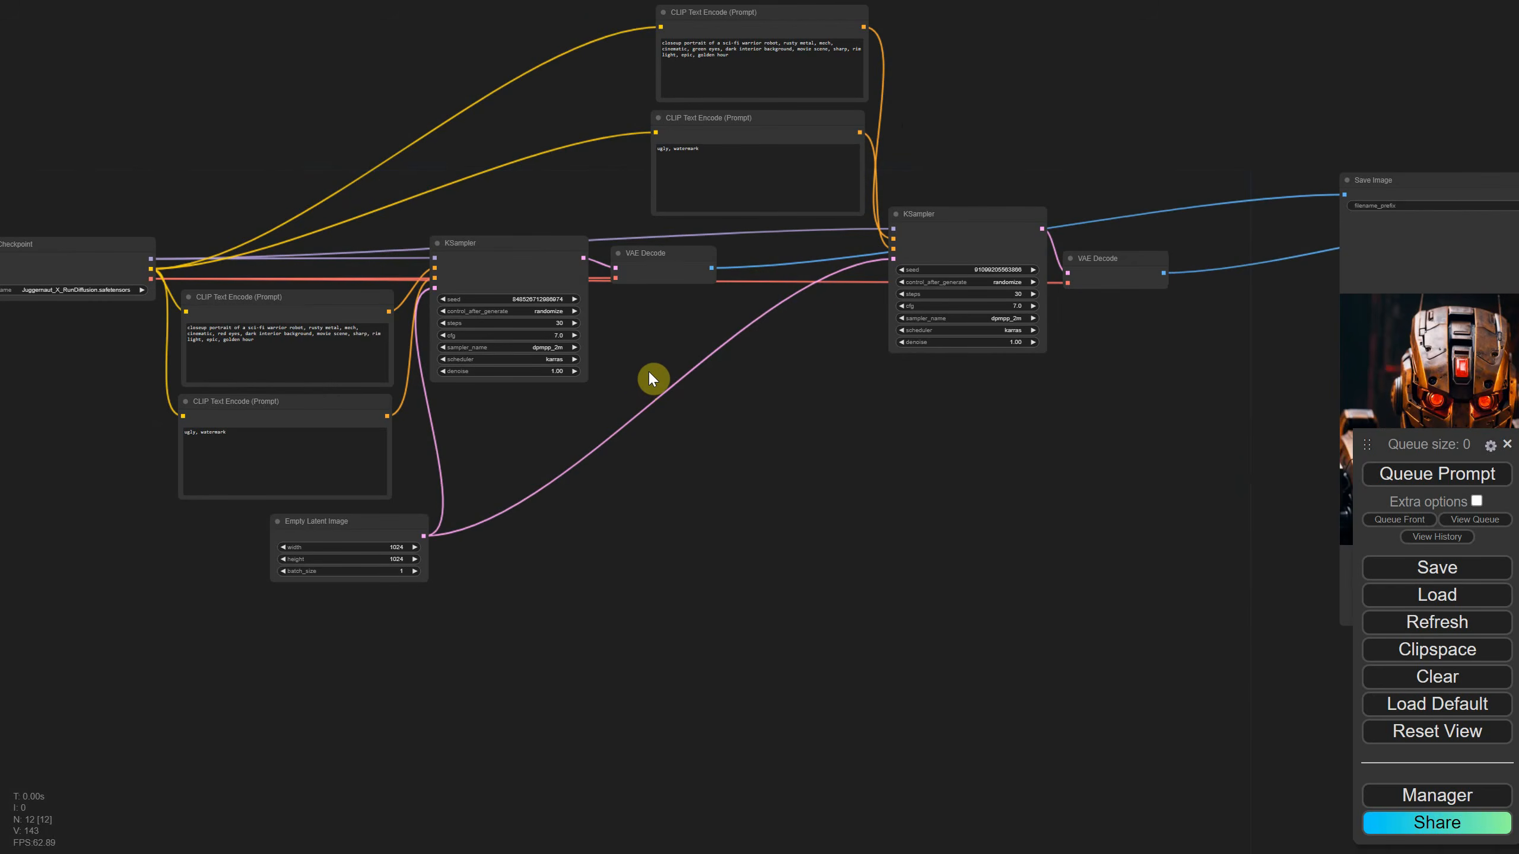
pyautogui.scroll(-1, 652, 378)
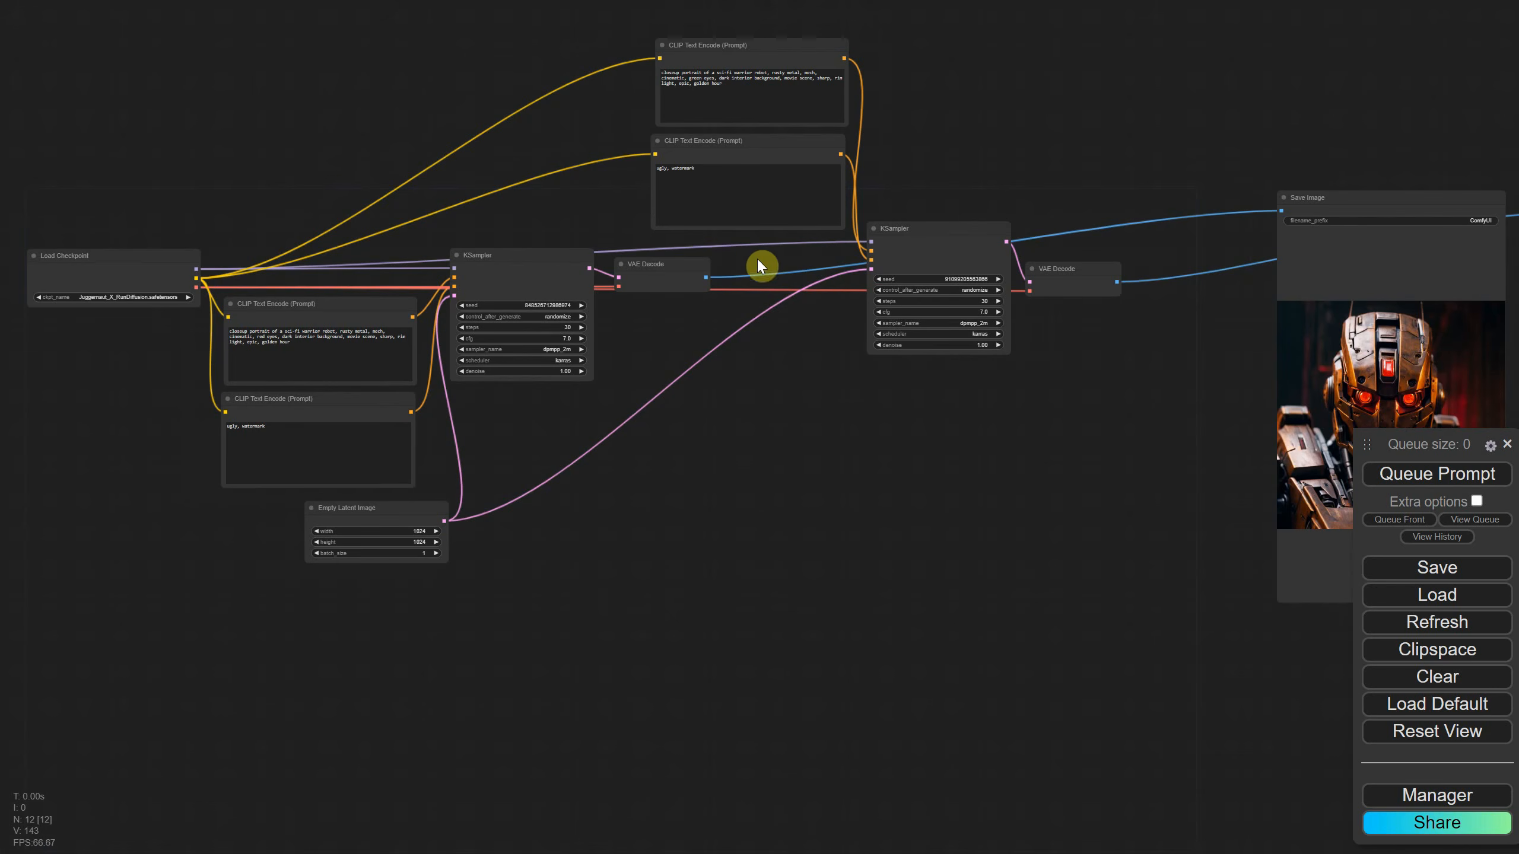
pyautogui.moveTo(106, 37); pyautogui.dragTo(1099, 658)
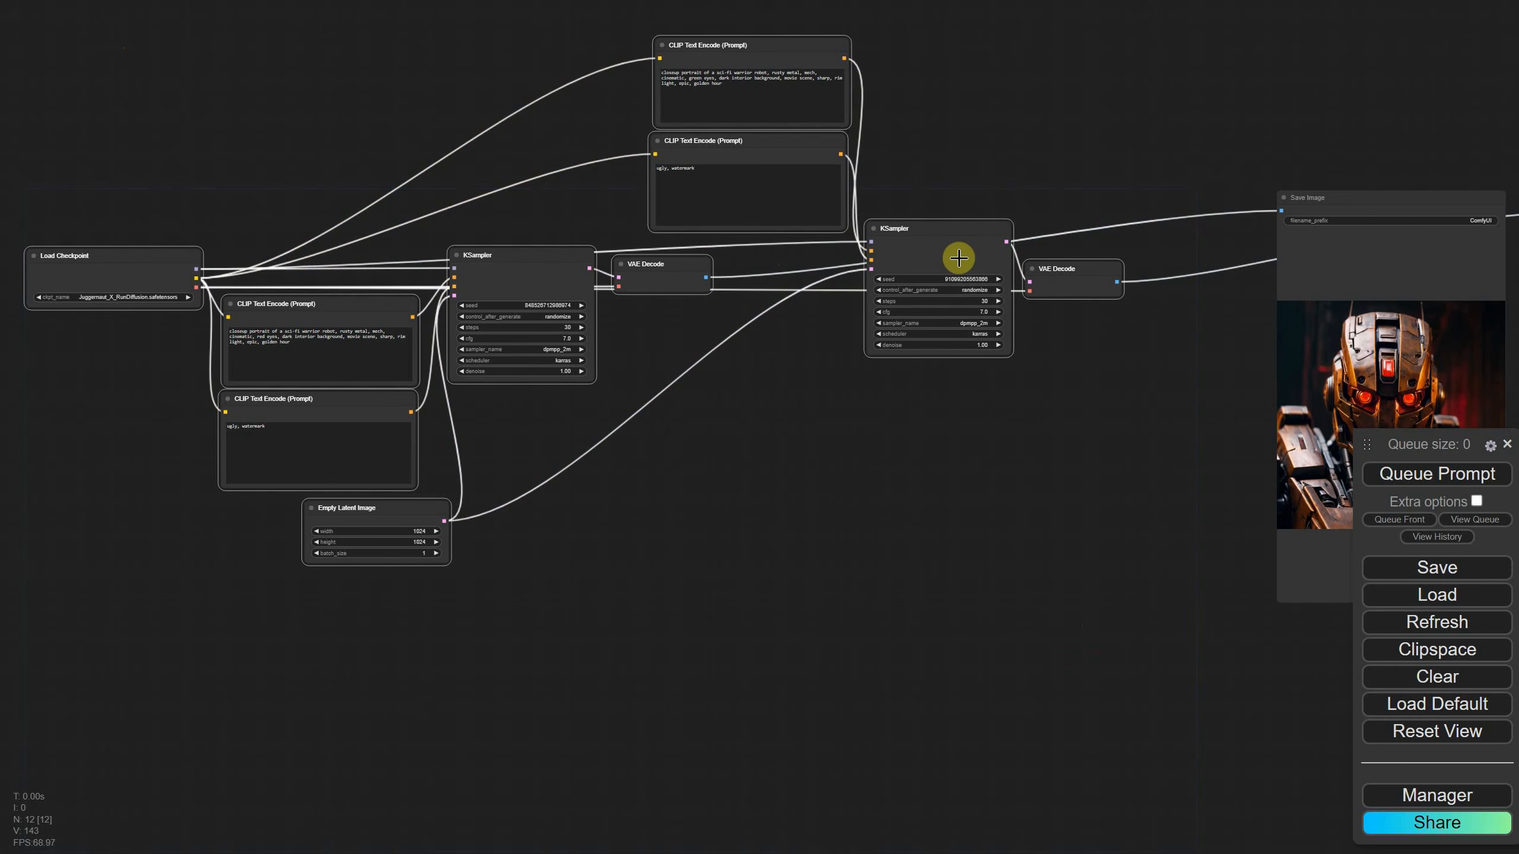
pyautogui.rightClick(941, 247)
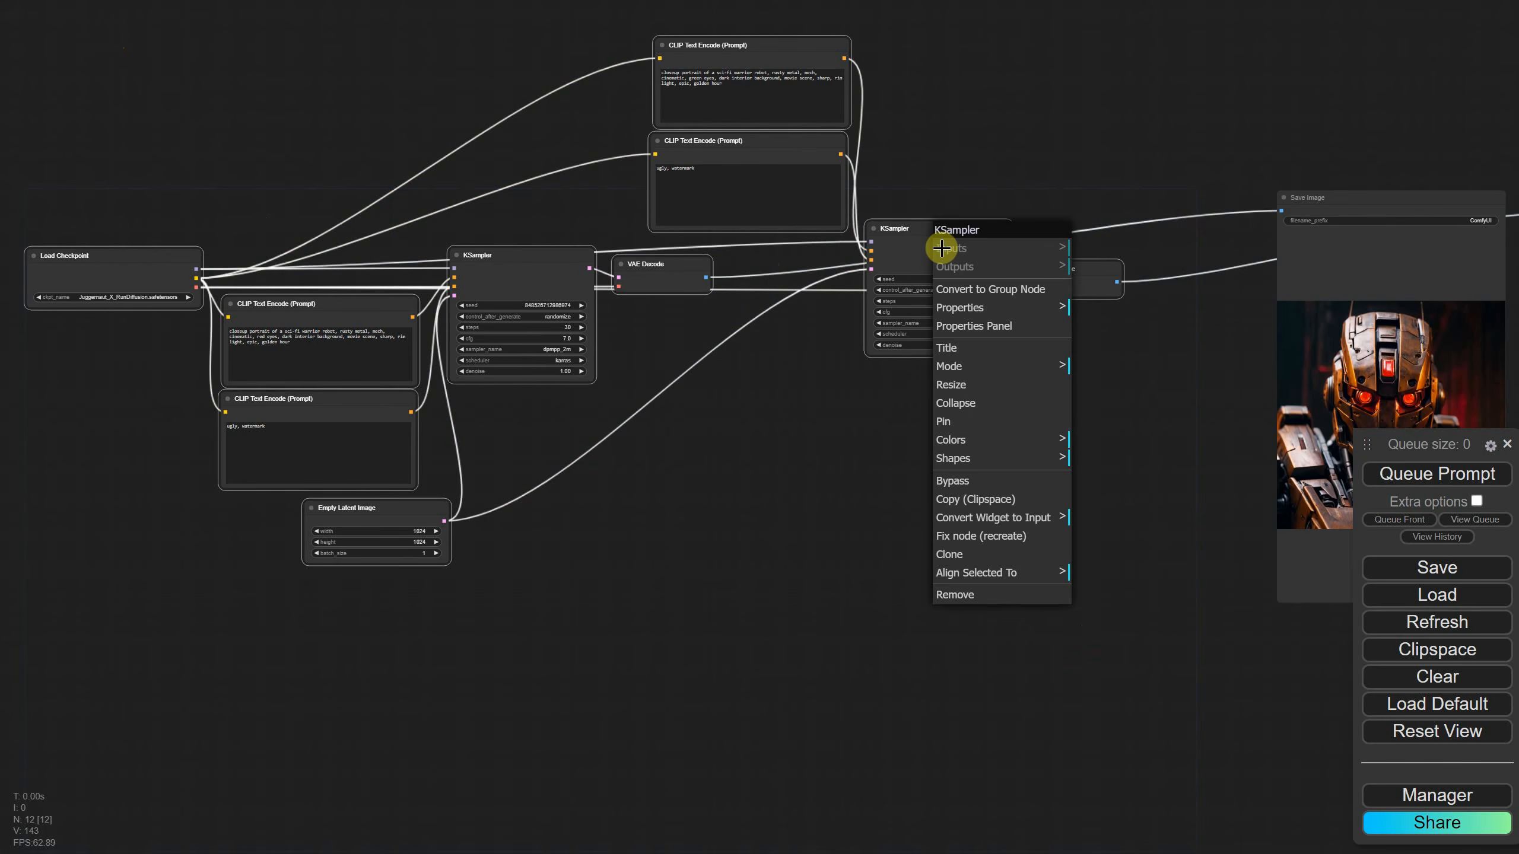
pyautogui.click(968, 292)
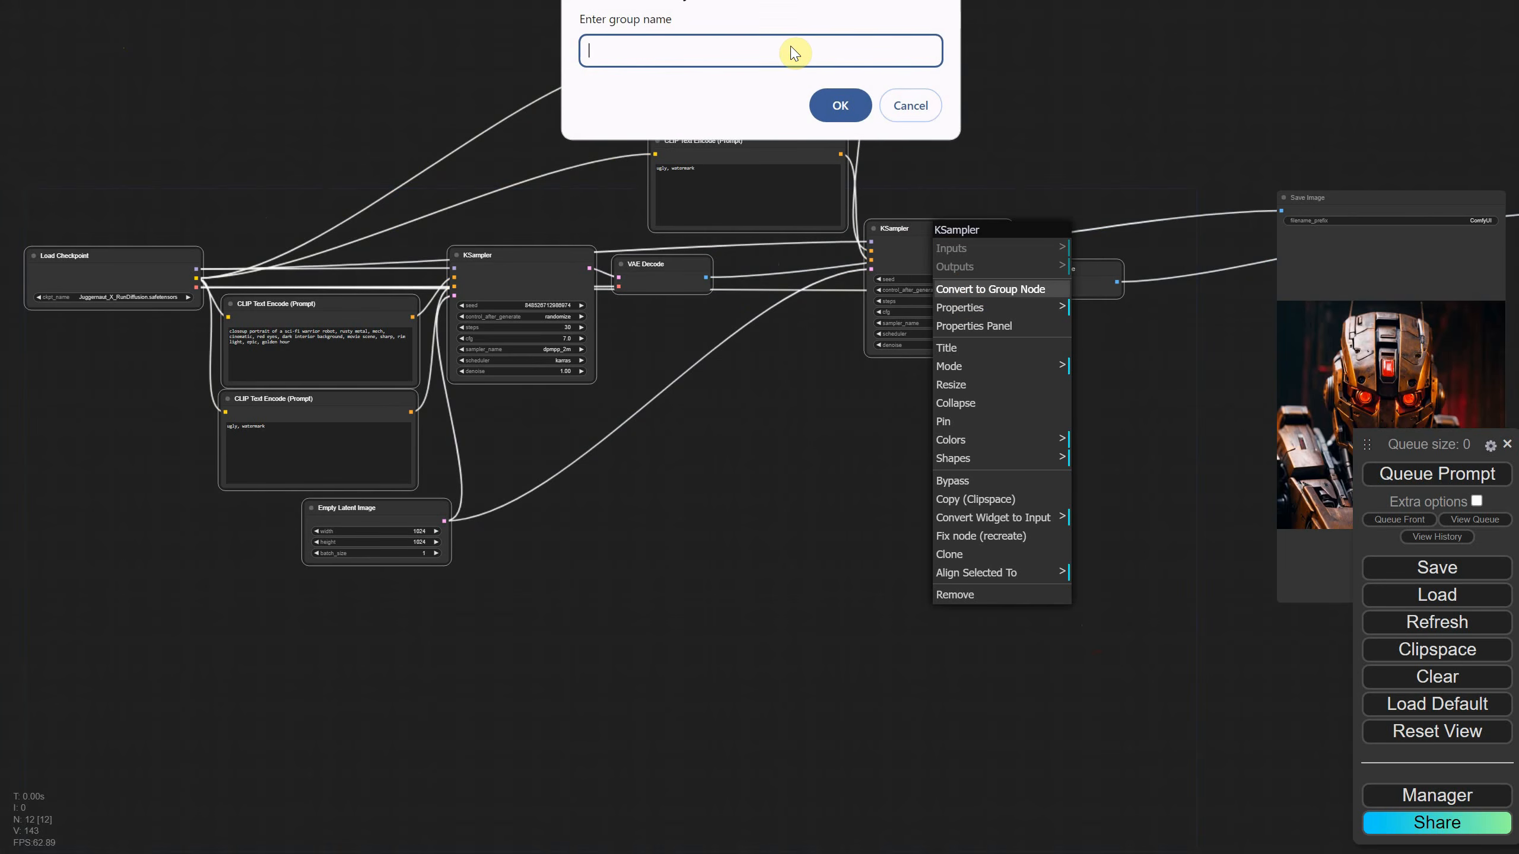
pyautogui.write('two')
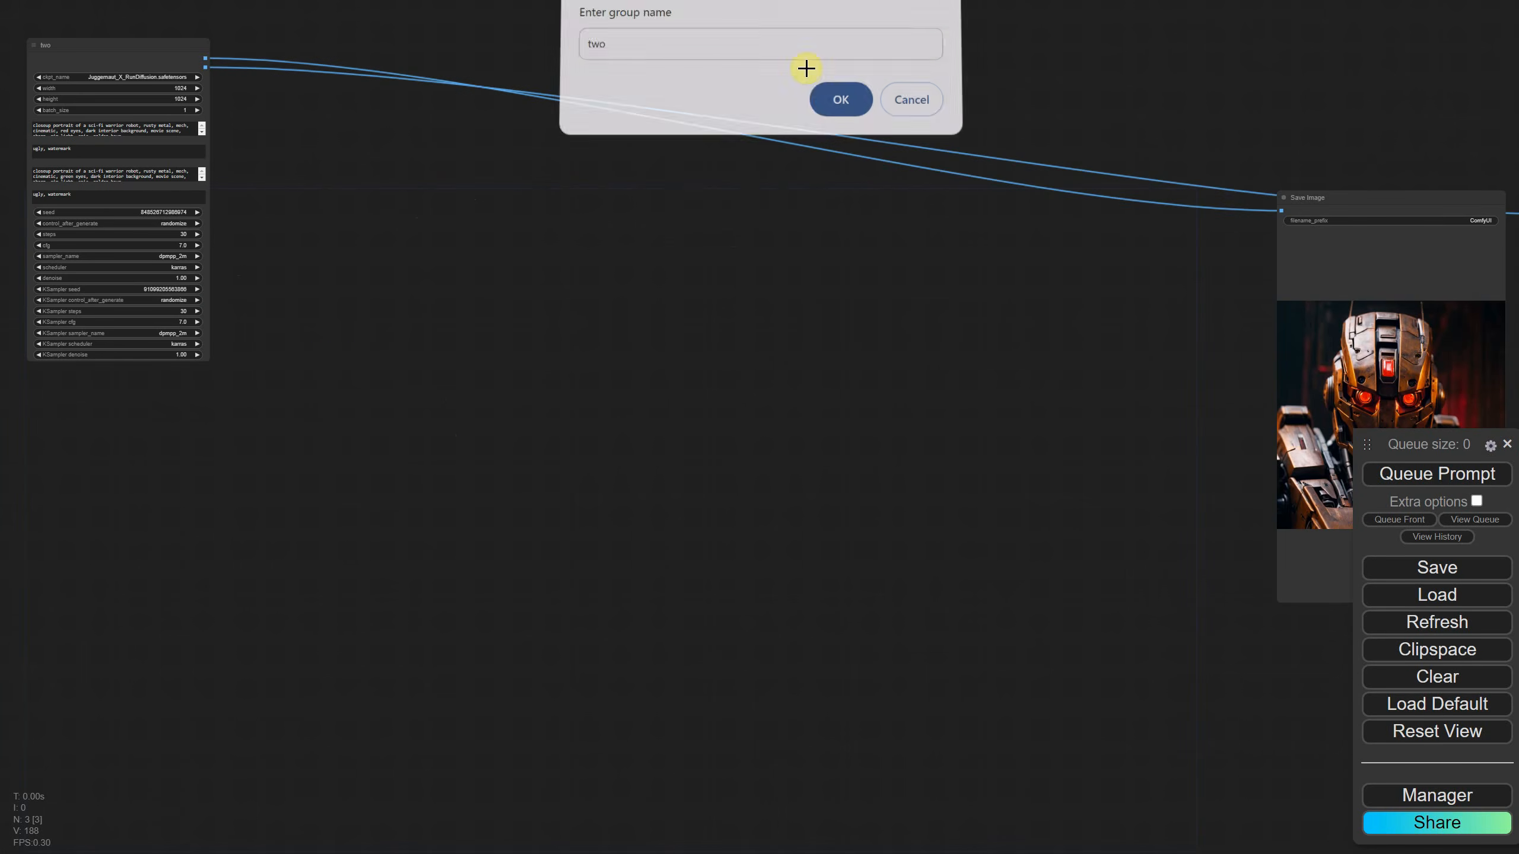
pyautogui.press('Return')
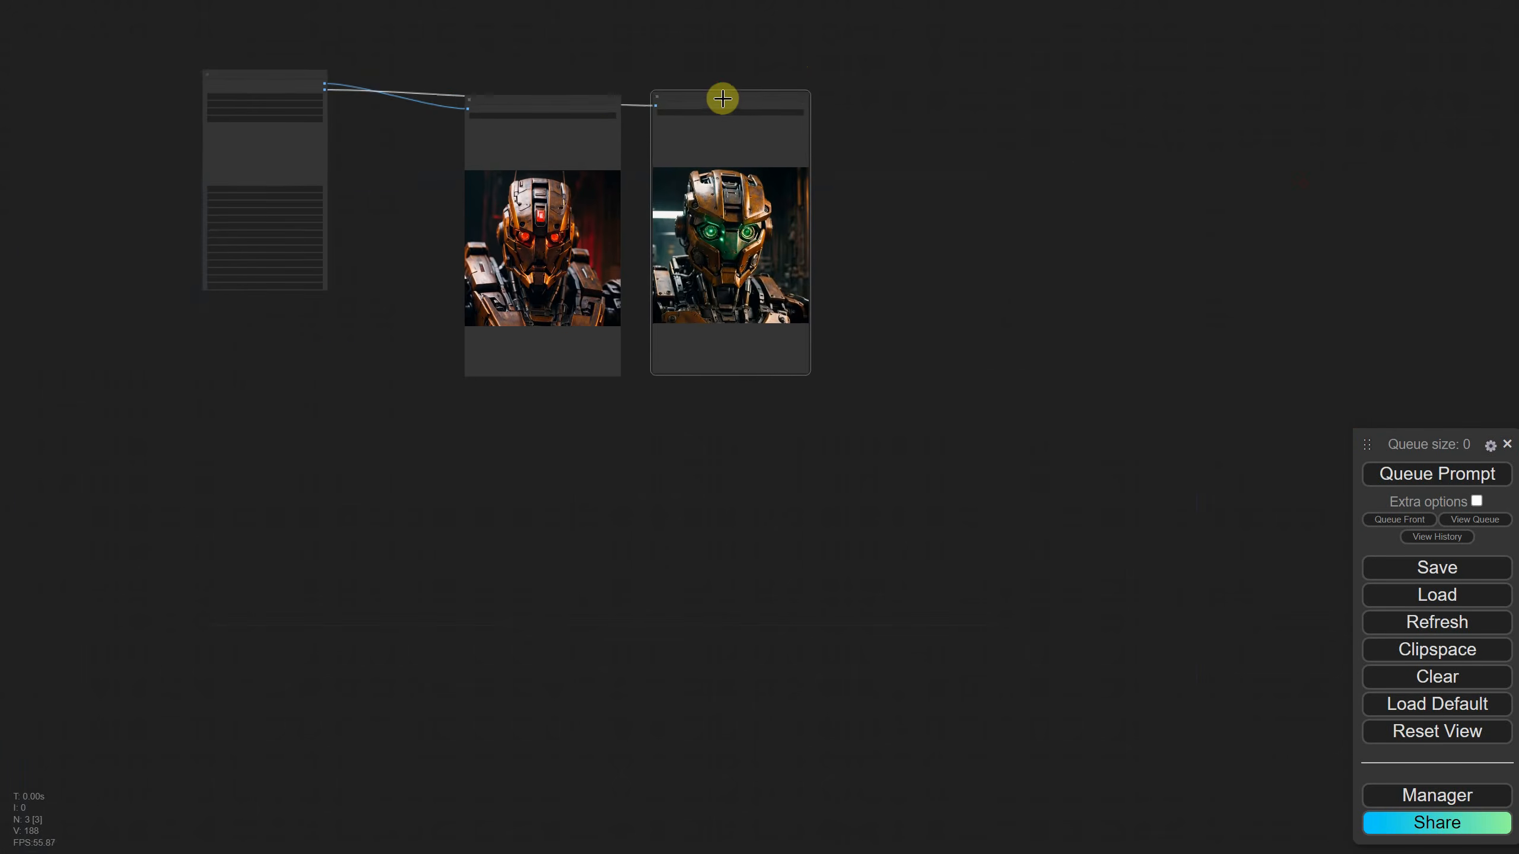
# Arrange the two Save Image nodes beside the group node and enlarge the group node so its prompts are readable
pyautogui.moveTo(635, 100); pyautogui.dragTo(481, 94)
pyautogui.moveTo(733, 105); pyautogui.dragTo(605, 80)
pyautogui.scroll(12, 772, 194)
pyautogui.moveTo(698, 214); pyautogui.dragTo(1435, 293)
pyautogui.scroll(-2, 1453, 286)
pyautogui.moveTo(963, 298); pyautogui.dragTo(1172, 311)
pyautogui.moveTo(512, 609); pyautogui.dragTo(557, 757)
# Change the group node's first positive prompt to blue eyes and the second to orange eyes, and queue the prompt
pyautogui.click(415, 226)
pyautogui.click(410, 295)
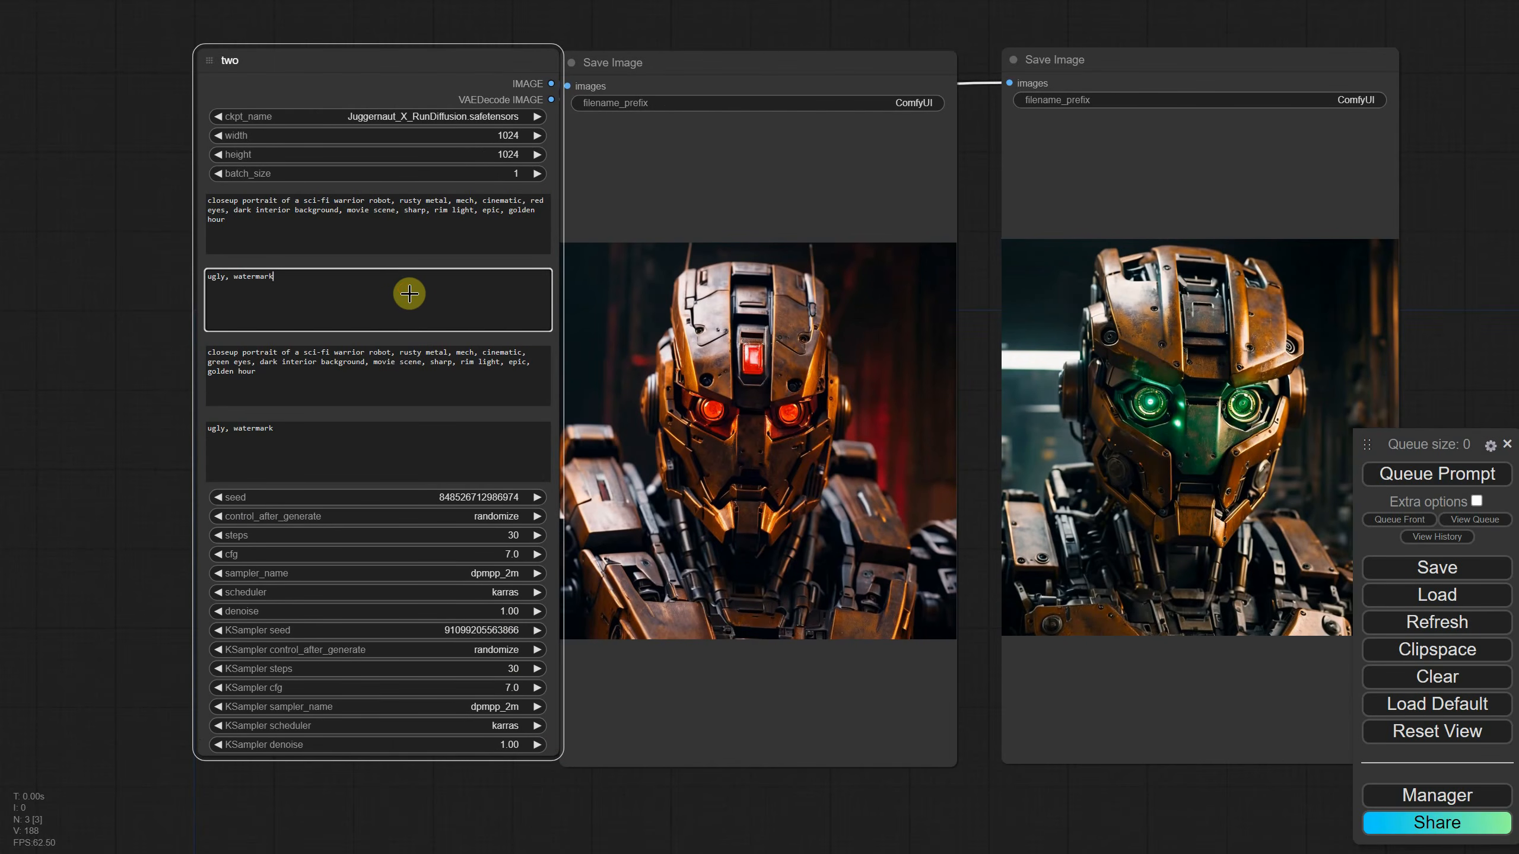
pyautogui.click(401, 232)
pyautogui.doubleClick(537, 201)
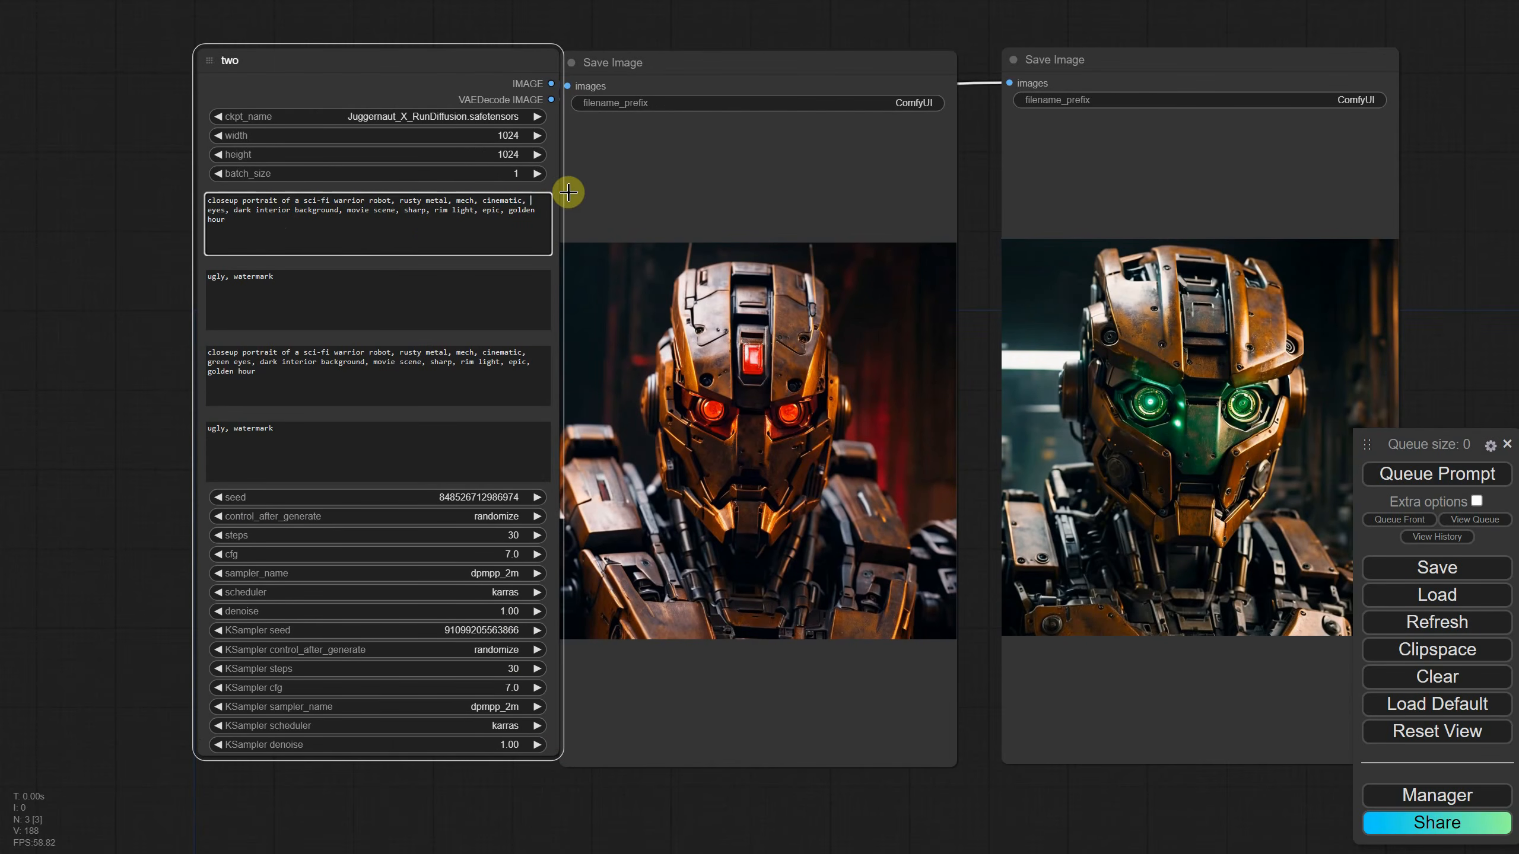
pyautogui.write('blue')
pyautogui.moveTo(232, 363); pyautogui.dragTo(199, 364)
pyautogui.write('orange')
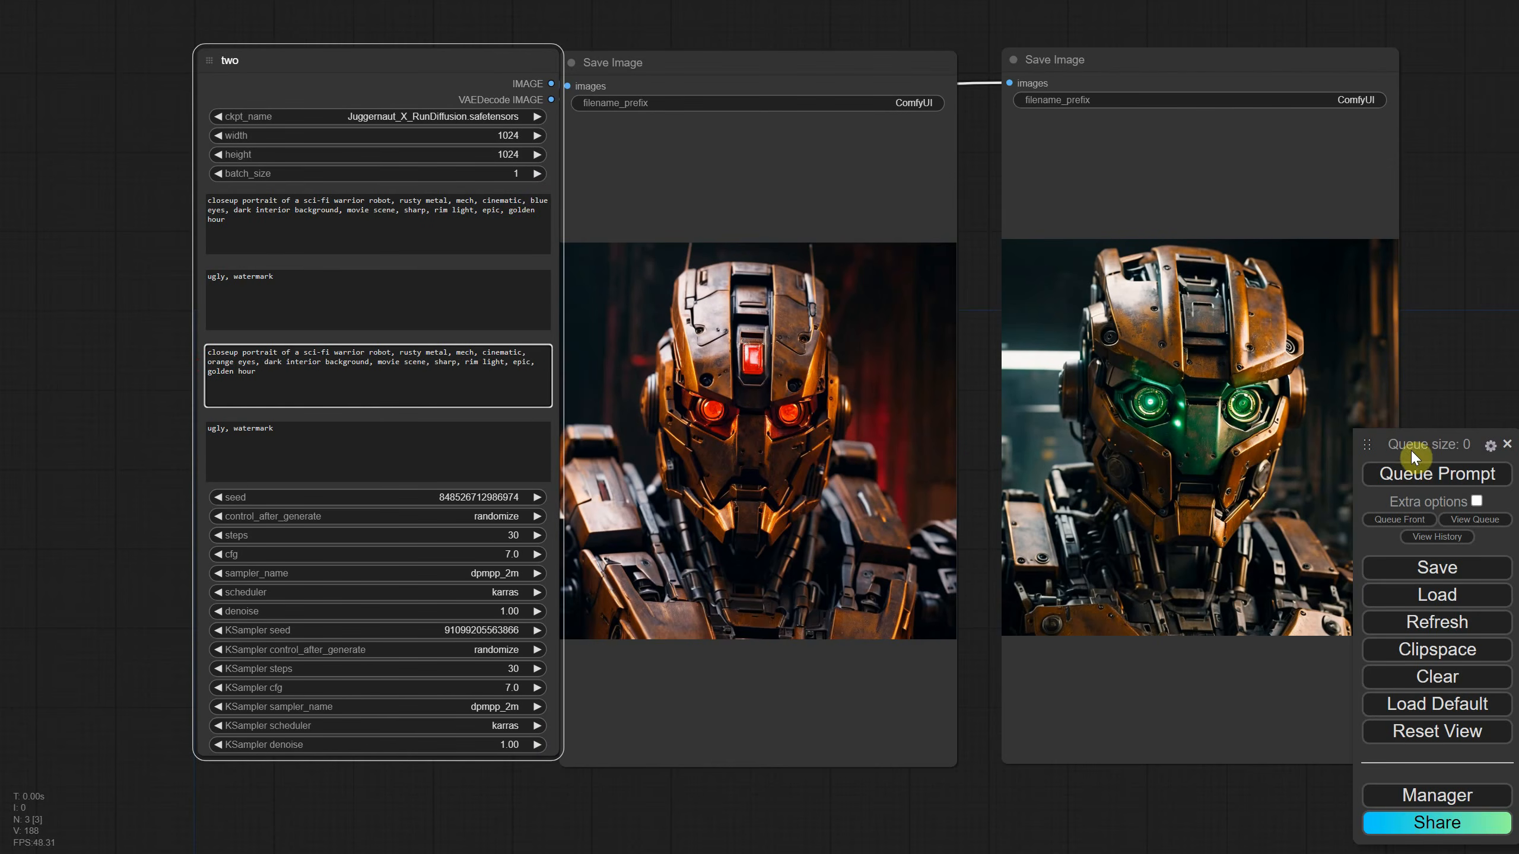
pyautogui.click(1419, 476)
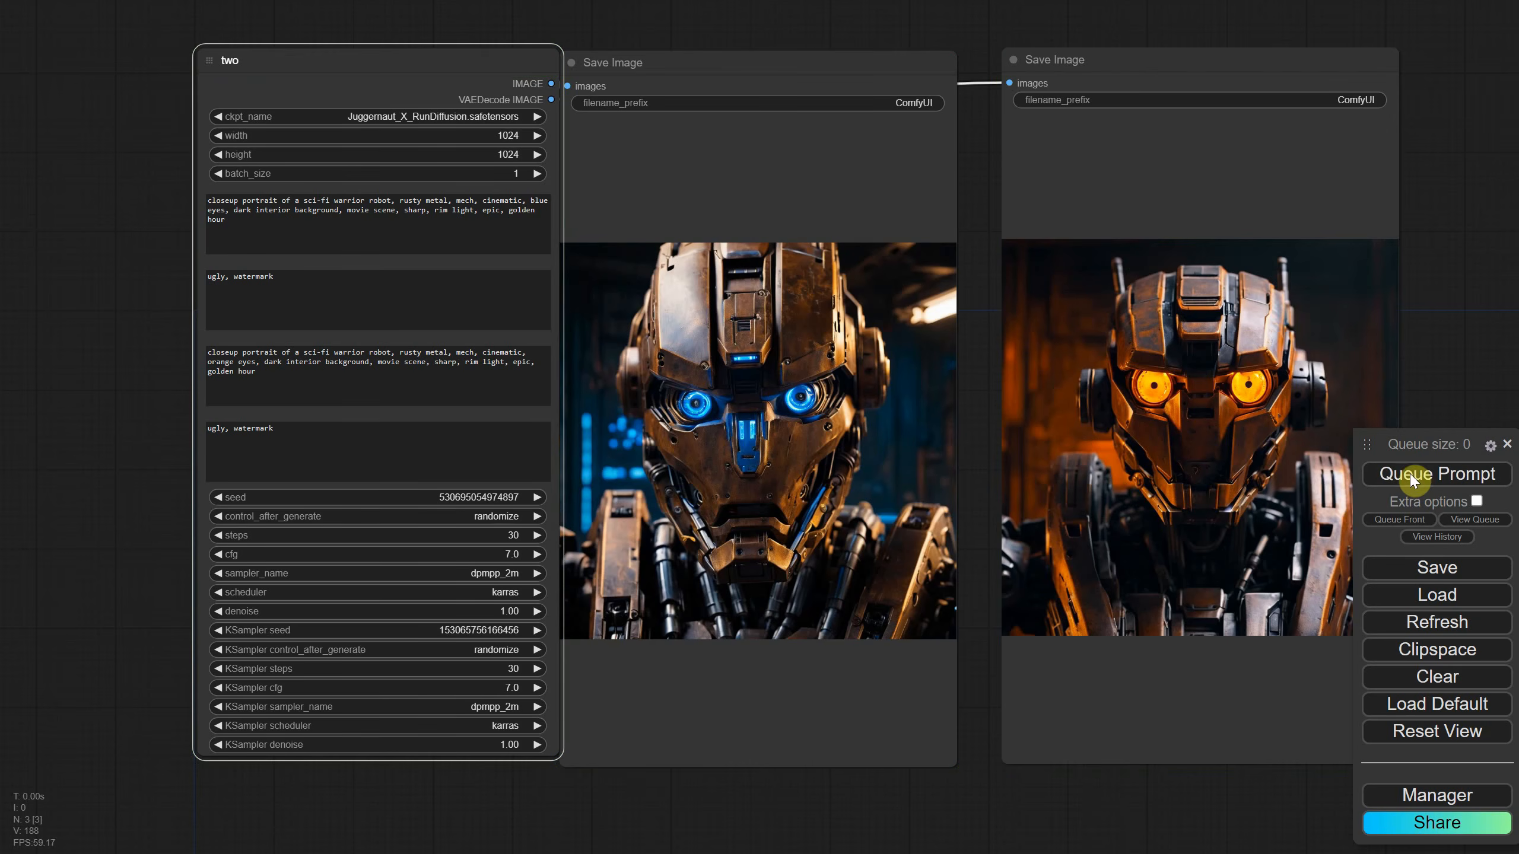
# Space the first Save Image node from the group node and set the two nodes' filename prefixes to V1 and V2
pyautogui.moveTo(678, 58); pyautogui.dragTo(702, 54)
pyautogui.click(935, 103)
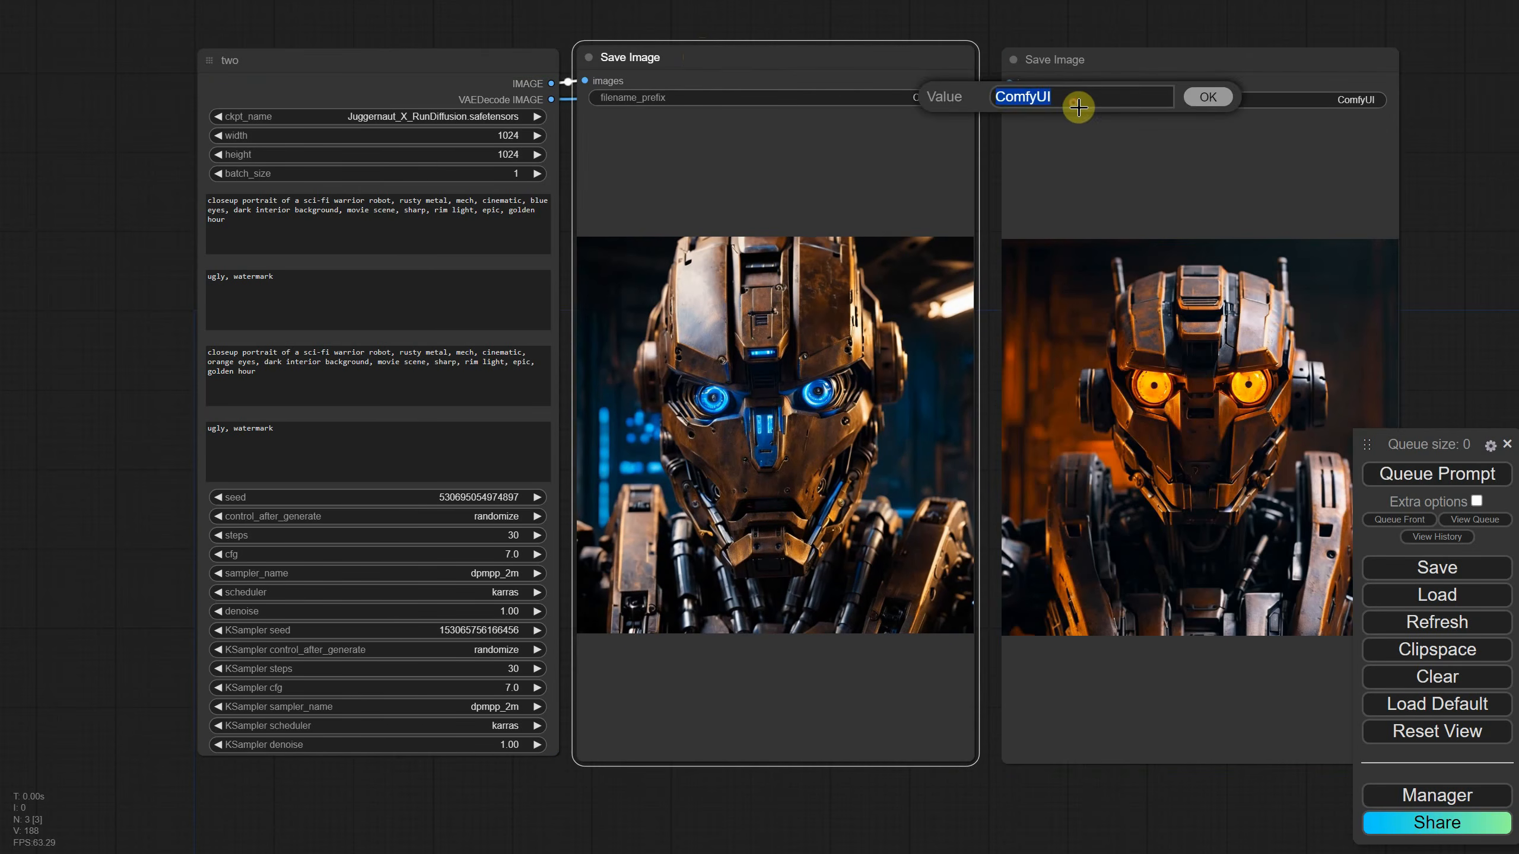
pyautogui.write('V1')
pyautogui.press('Return')
pyautogui.click(1351, 100)
pyautogui.write('V2')
pyautogui.press('Return')
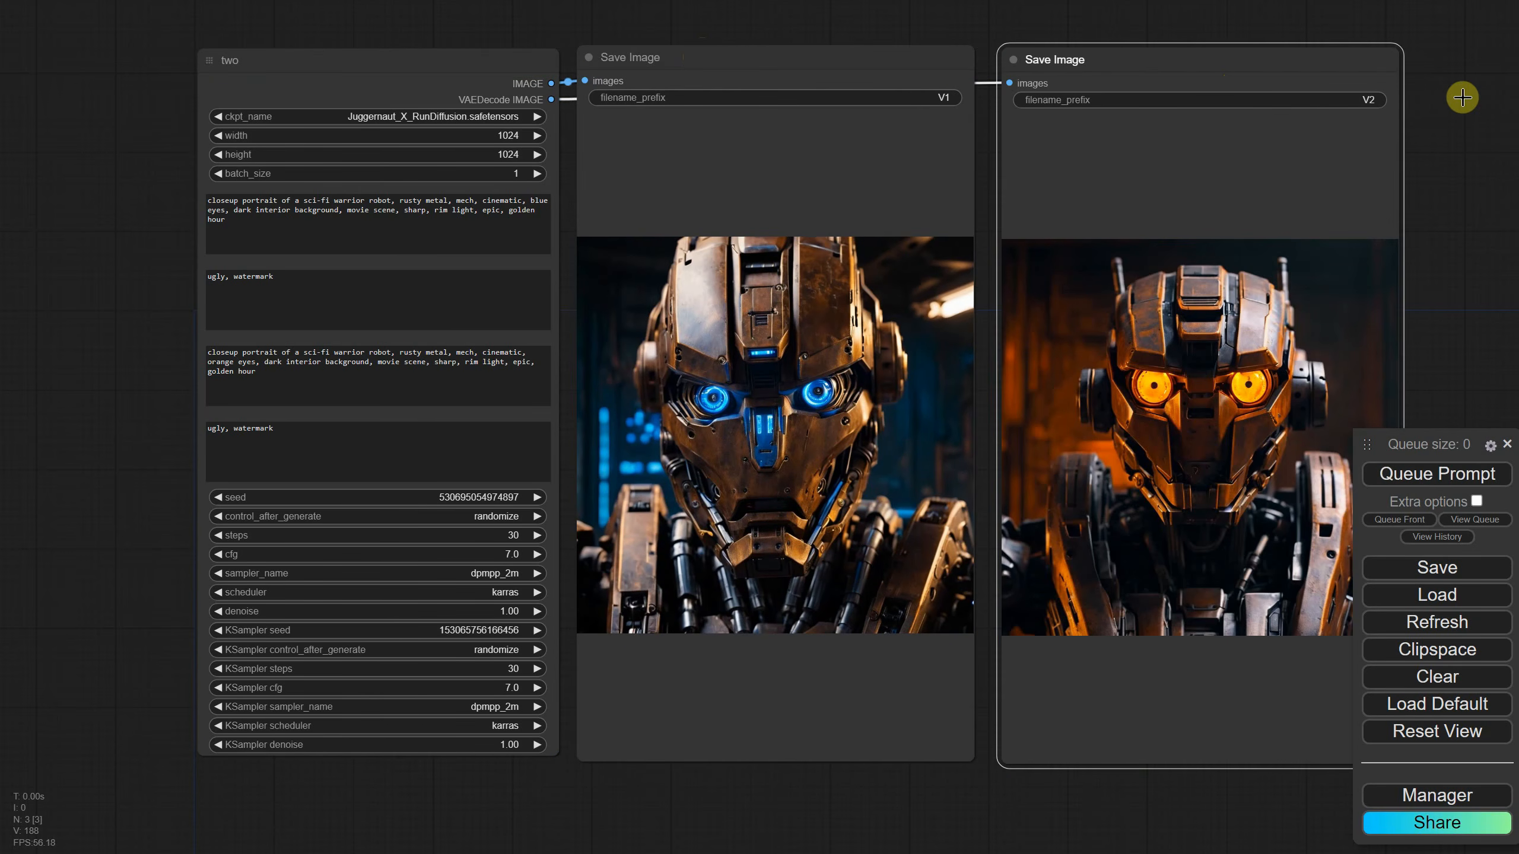
# Queue the prompt, then switch to File Explorer and inspect the new V1 and V2 images in the output folder
pyautogui.click(1426, 475)
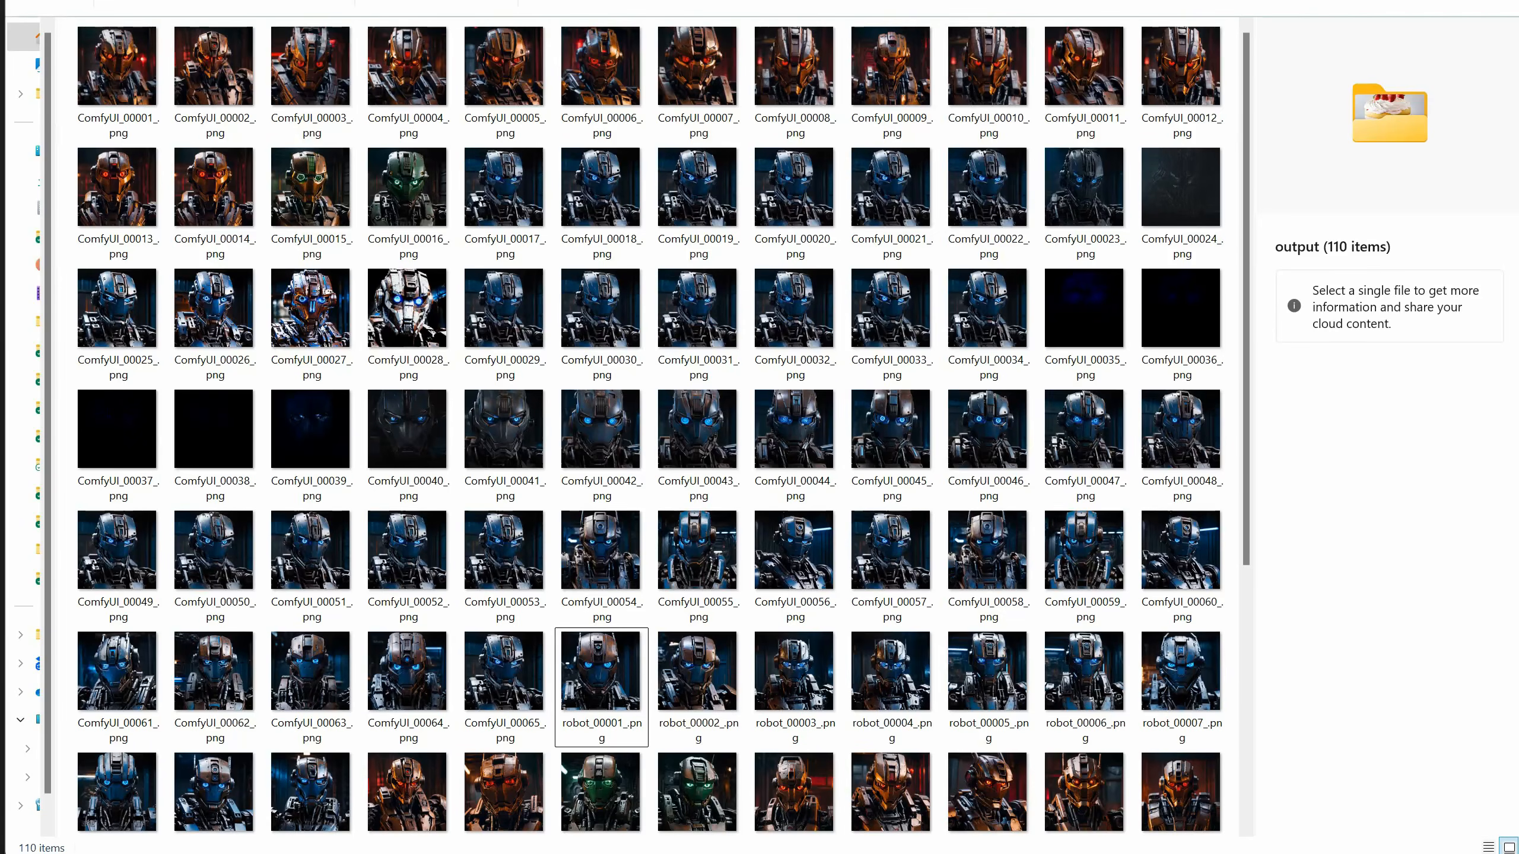
pyautogui.scroll(-3, 1099, 512)
pyautogui.click(129, 790)
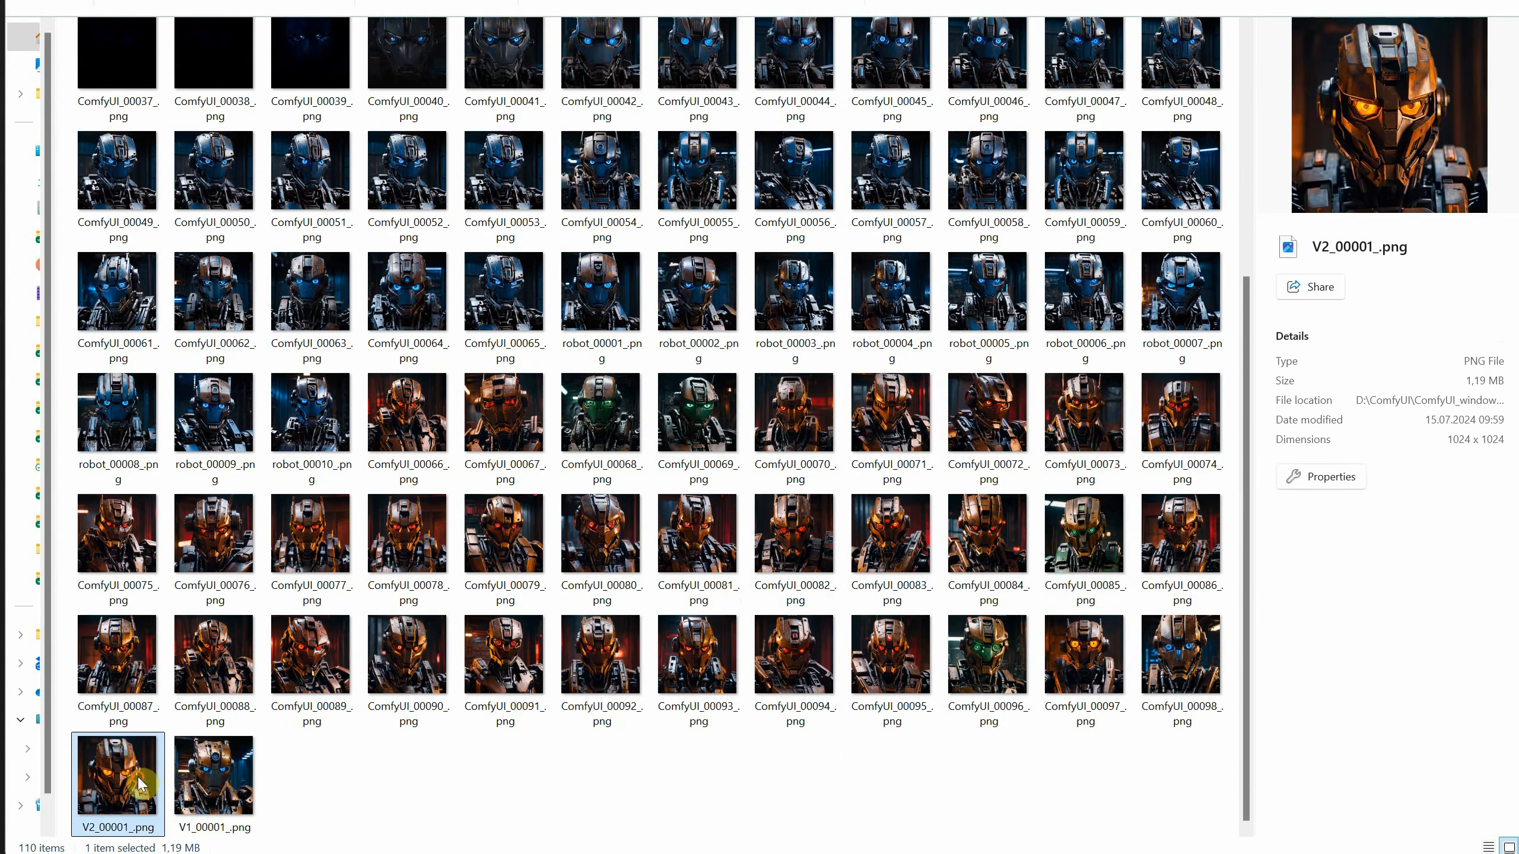
pyautogui.click(206, 778)
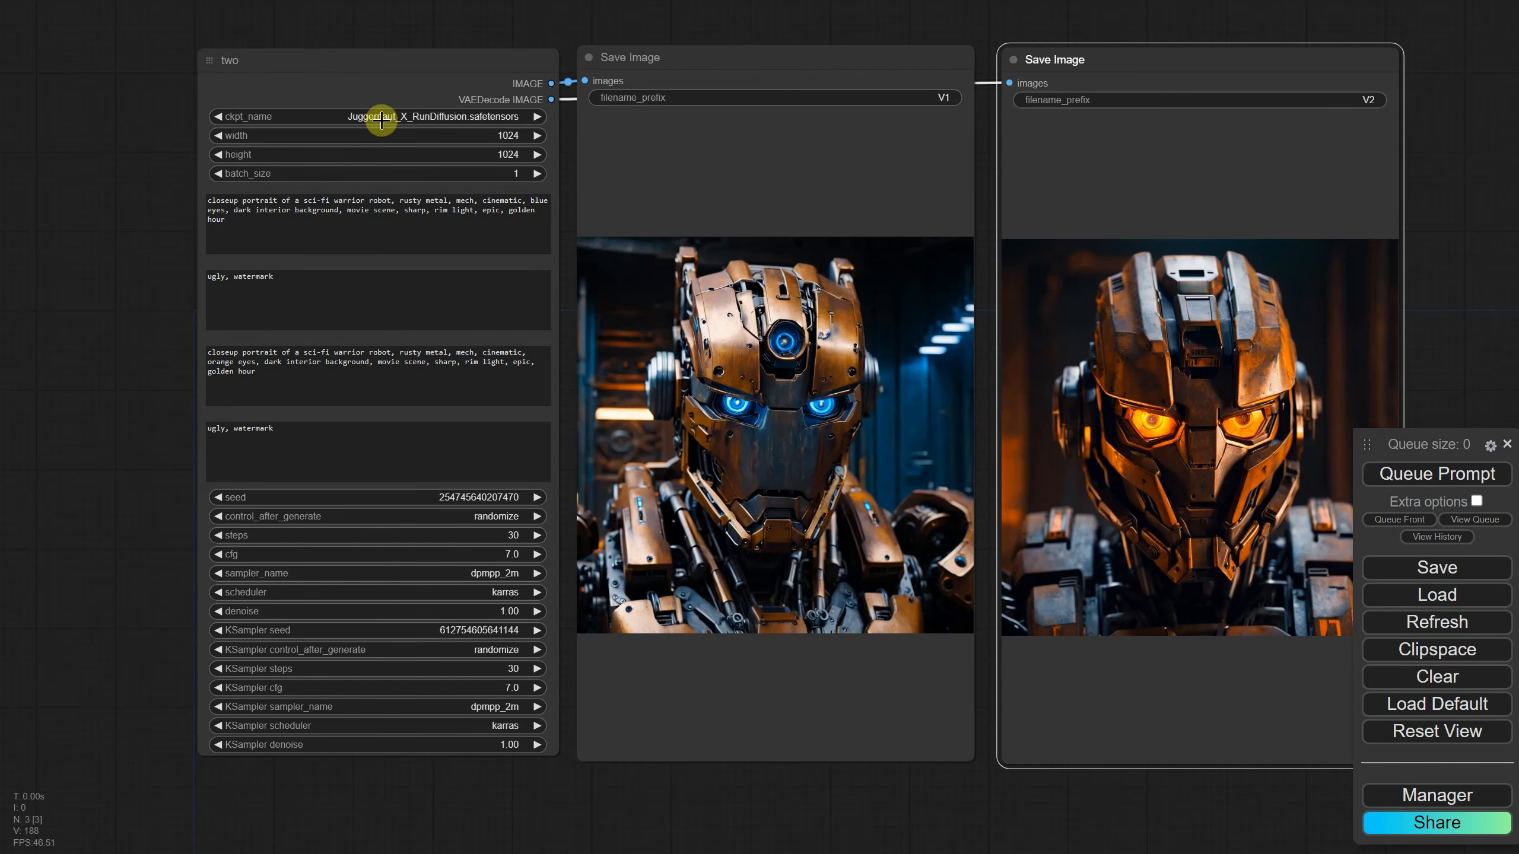
# Convert the group node two back into its individual nodes in ComfyUI and bring the expanded workflow into view
pyautogui.rightClick(368, 71)
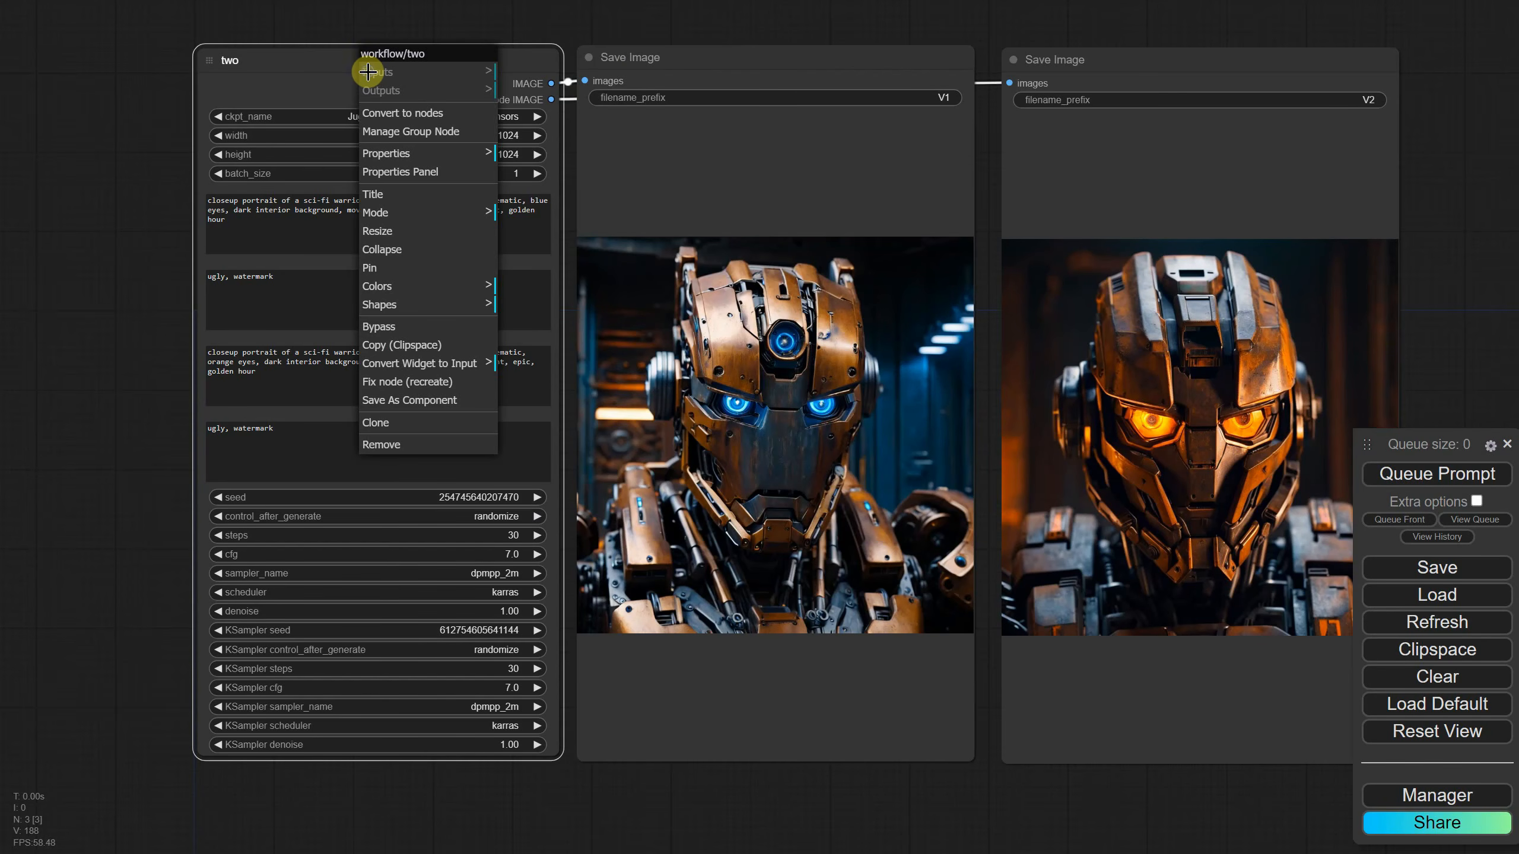
pyautogui.click(398, 117)
pyautogui.scroll(-10, 366, 142)
pyautogui.moveTo(552, 193); pyautogui.dragTo(1265, 217)
pyautogui.scroll(6, 729, 380)
pyautogui.moveTo(976, 444); pyautogui.dragTo(817, 427)
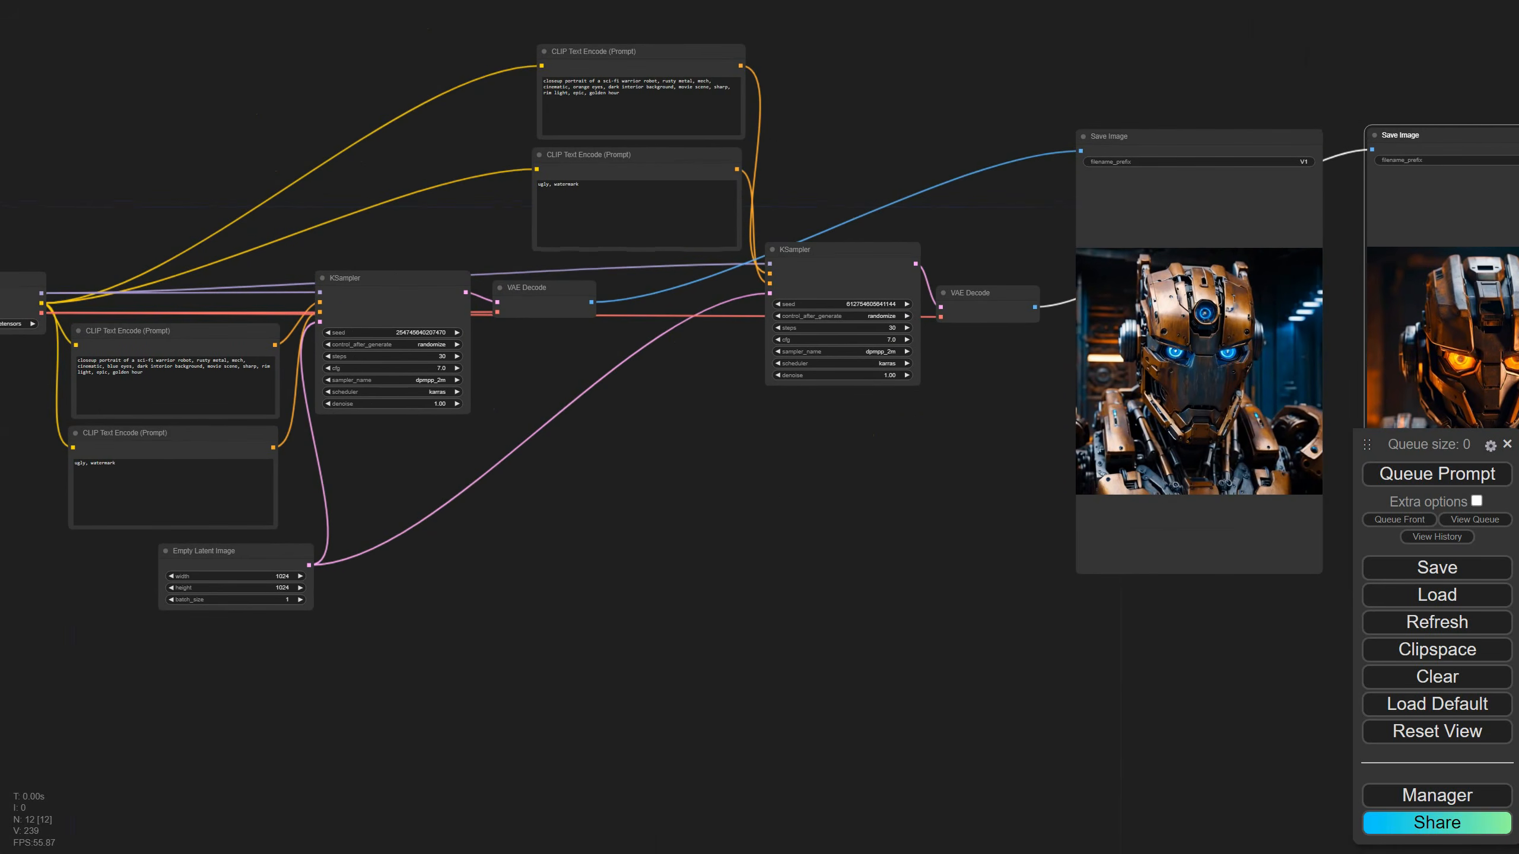
# Load a saved workflow file and queue the prompt
pyautogui.click(1436, 596)
pyautogui.doubleClick(127, 67)
pyautogui.click(1412, 481)
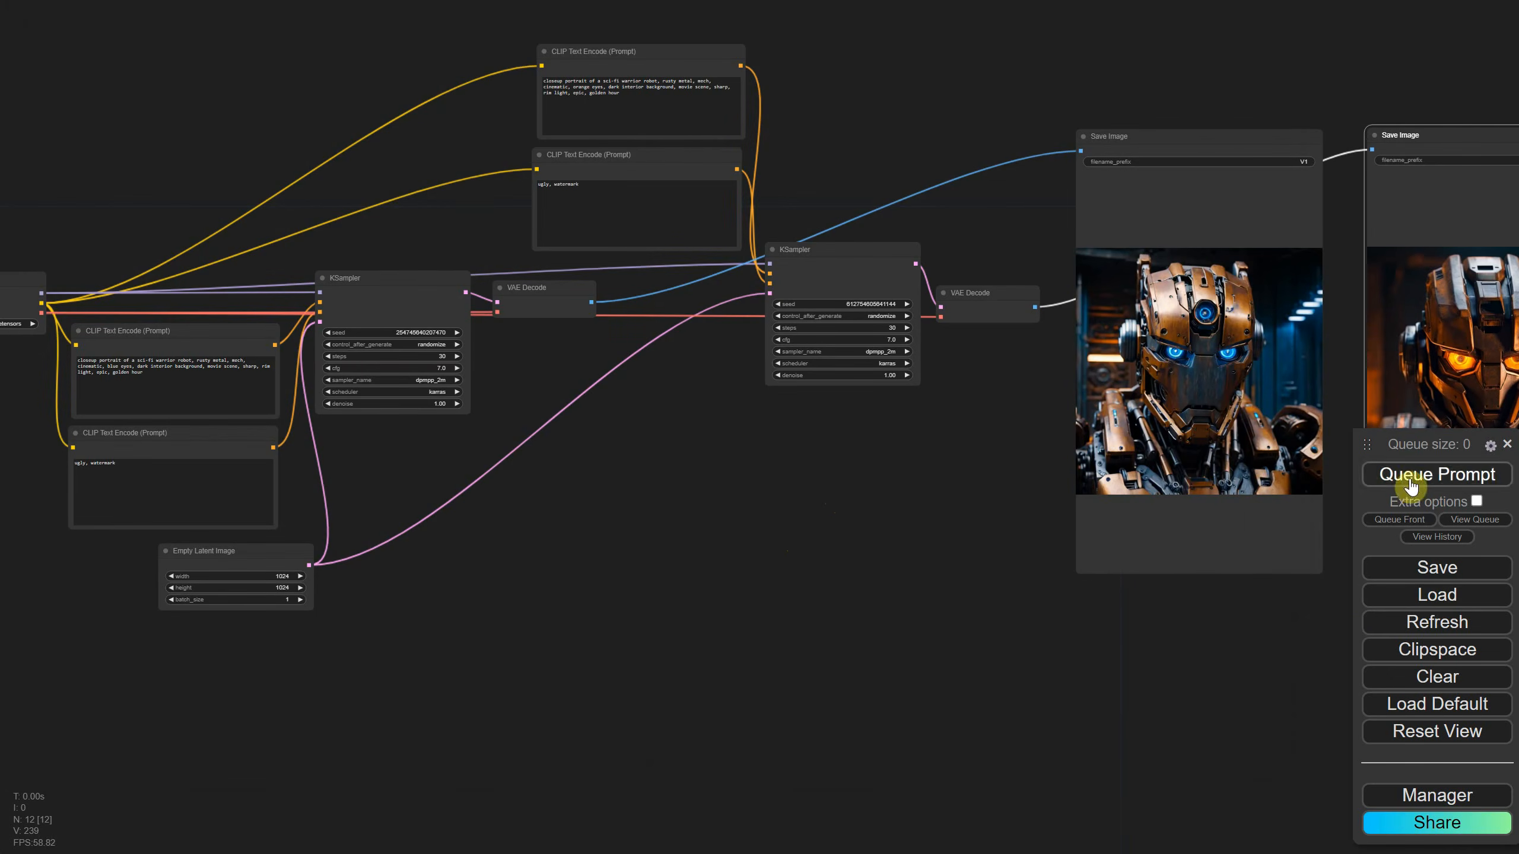